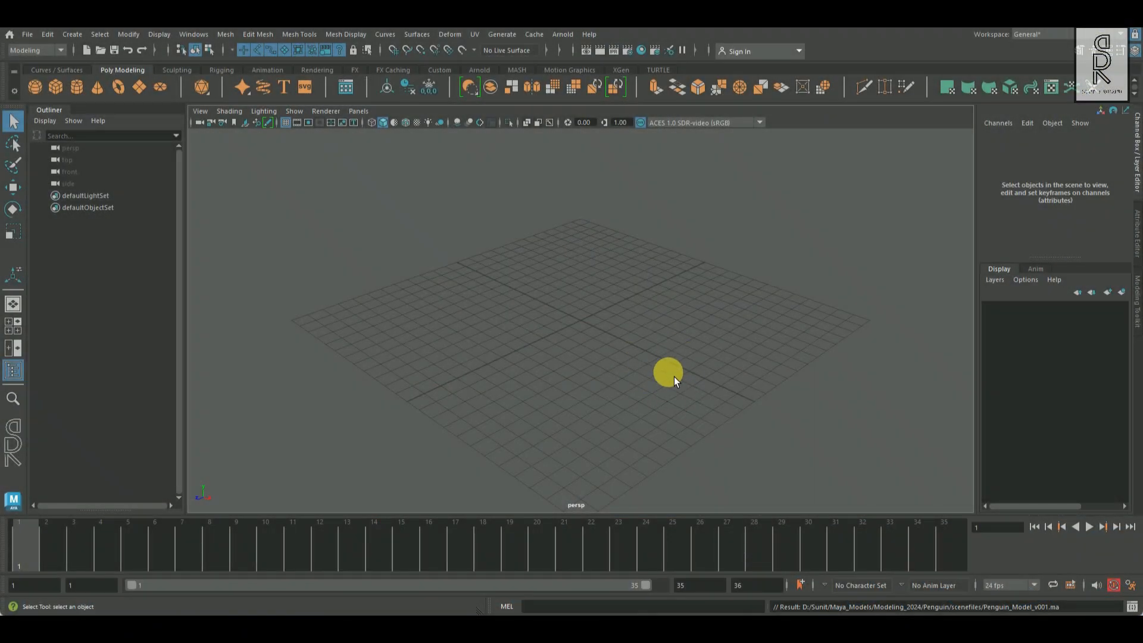
# - Import the penguin reference picture as an image plane in the front view
pyautogui.press('space')
pyautogui.press('space')
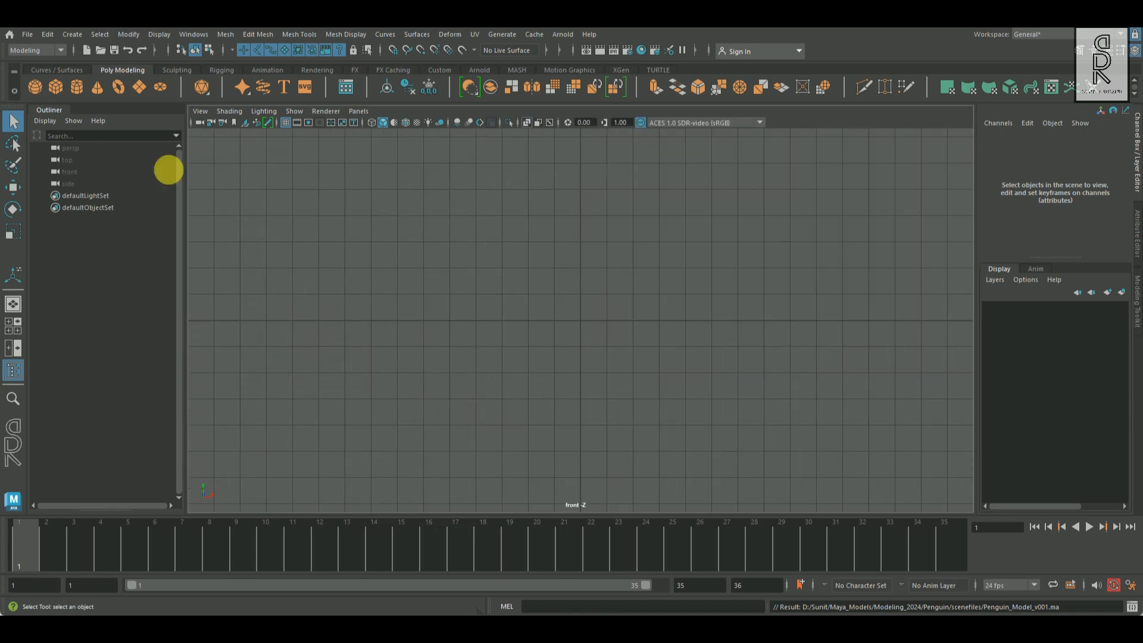
pyautogui.click(200, 112)
pyautogui.moveTo(233, 377)
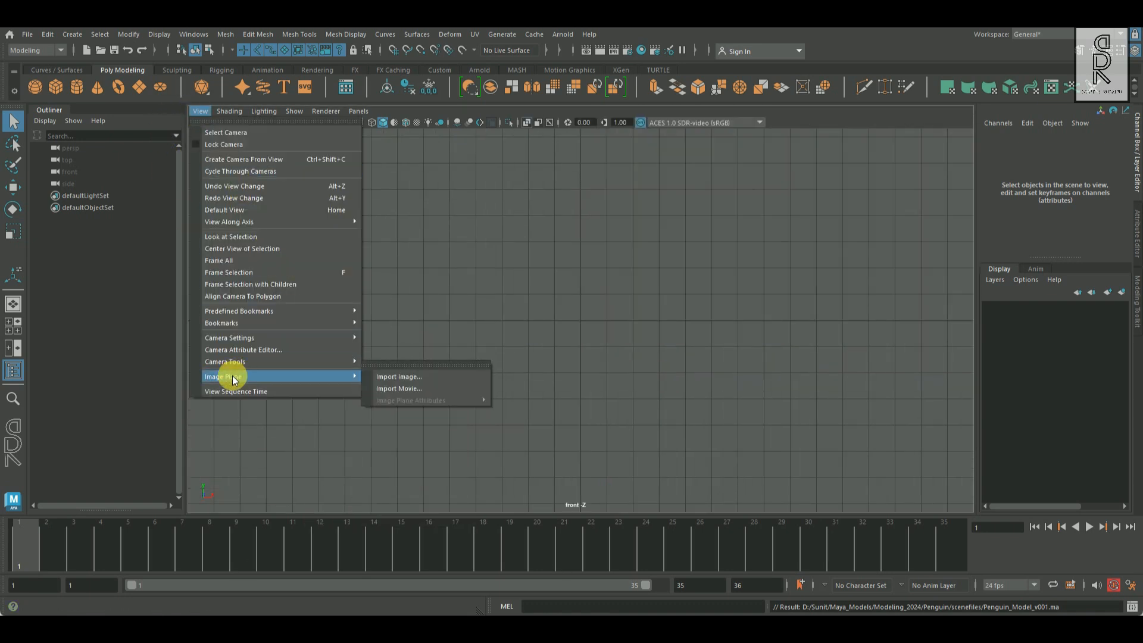
pyautogui.click(444, 376)
pyautogui.click(454, 153)
pyautogui.click(893, 457)
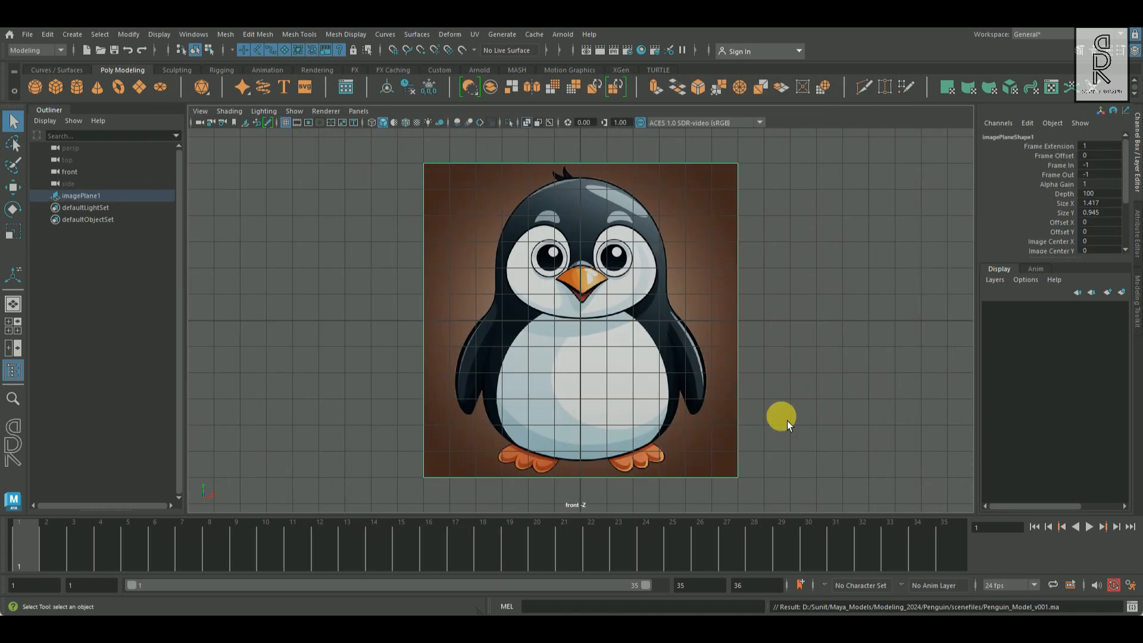
# - Scale the penguin image plane to 2 in X, Y and Z
pyautogui.click(613, 417)
pyautogui.press('r')
pyautogui.moveTo(694, 385); pyautogui.dragTo(759, 352, button='middle')
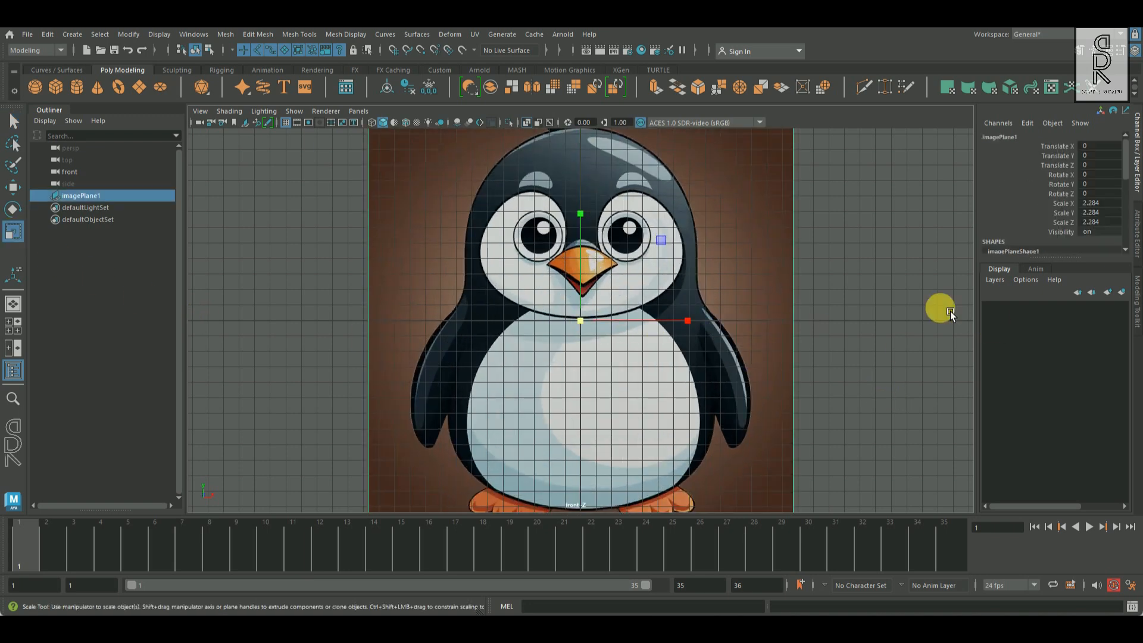
pyautogui.press('Return')
# - Raise the image plane to Translate Y about 11.64 and push it back to Translate Z about -144.57
pyautogui.click(17, 188)
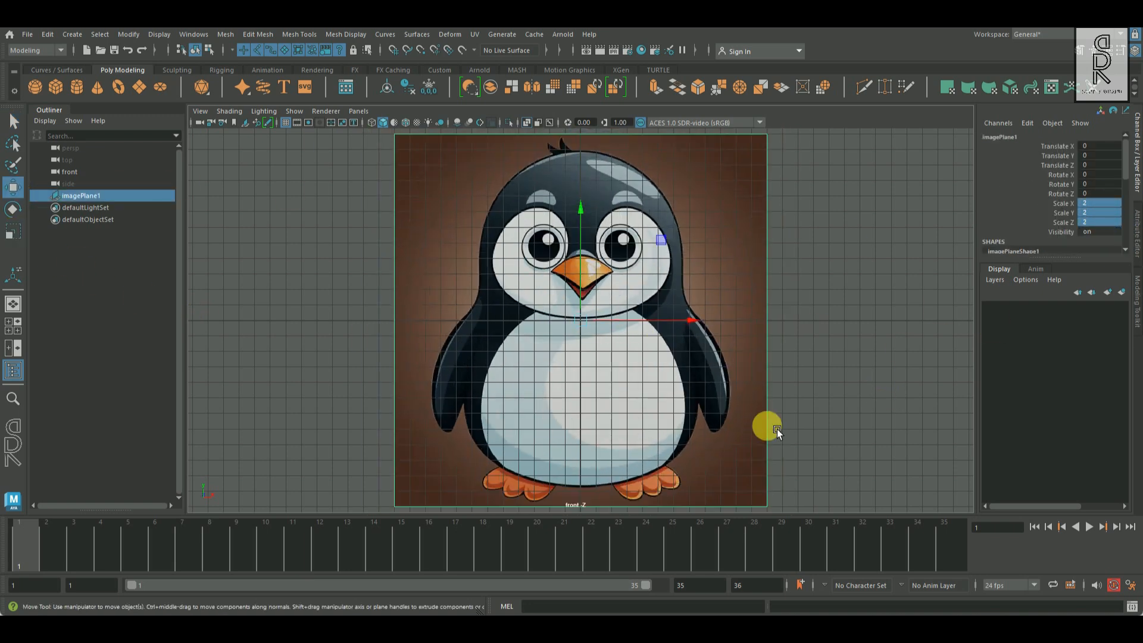
pyautogui.scroll(-5, 777, 427)
pyautogui.moveTo(584, 296); pyautogui.dragTo(590, 197)
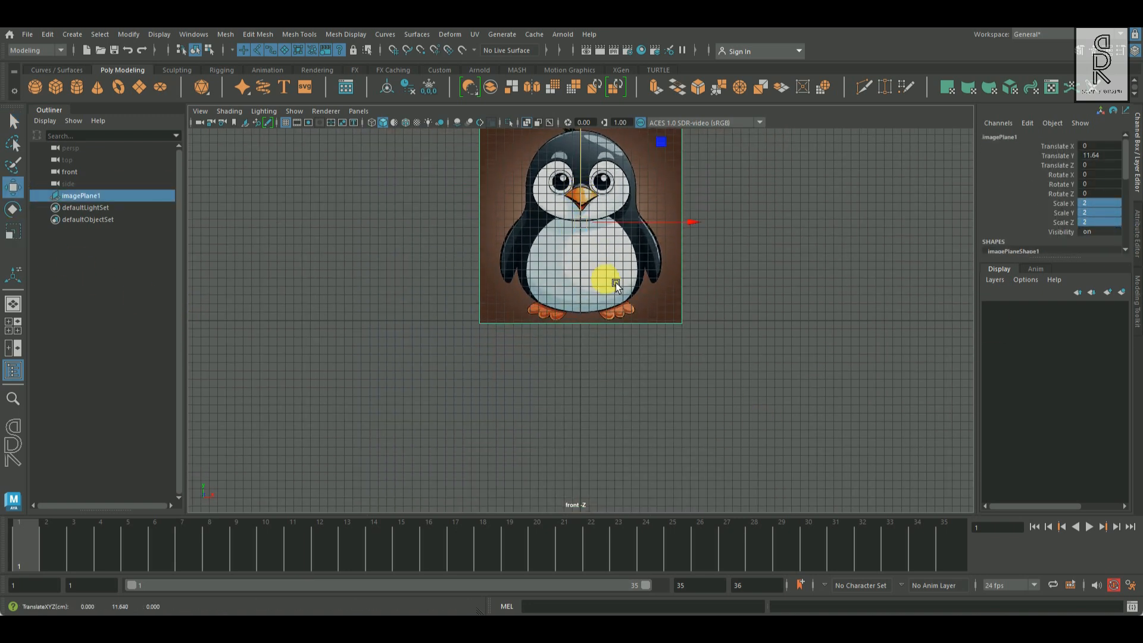
pyautogui.scroll(3, 705, 433)
pyautogui.press('space')
pyautogui.scroll(-5, 855, 255)
pyautogui.moveTo(696, 234); pyautogui.dragTo(848, 176)
# - Put the image plane on a new display layer named ref and set that layer to reference mode
pyautogui.click(1122, 291)
pyautogui.doubleClick(1052, 308)
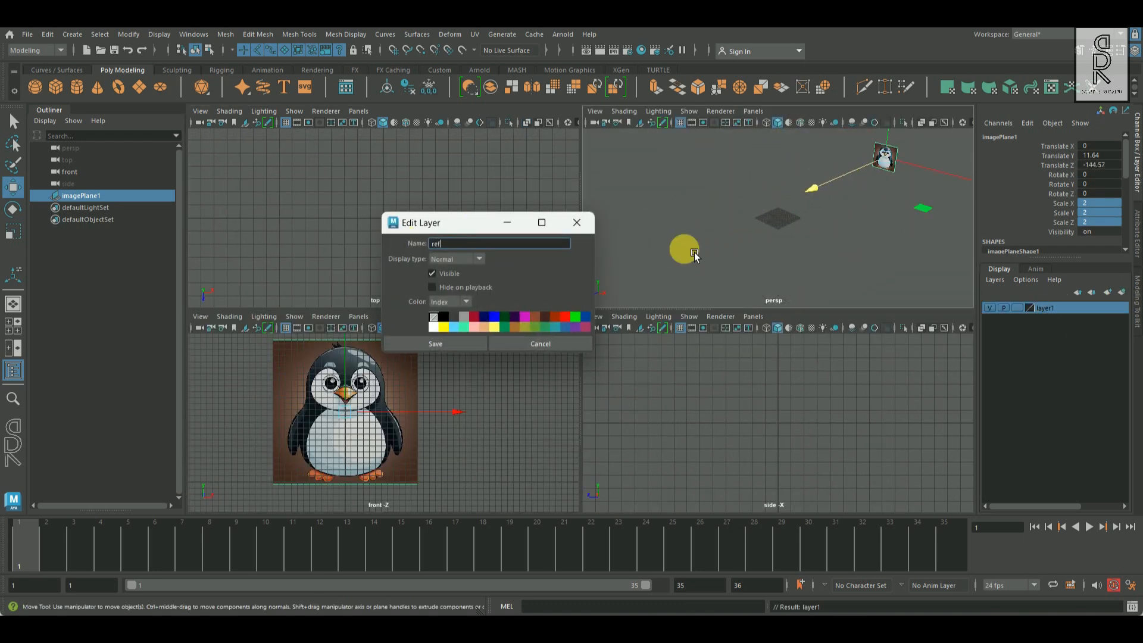
pyautogui.write('ref')
pyautogui.click(435, 344)
pyautogui.click(1017, 308)
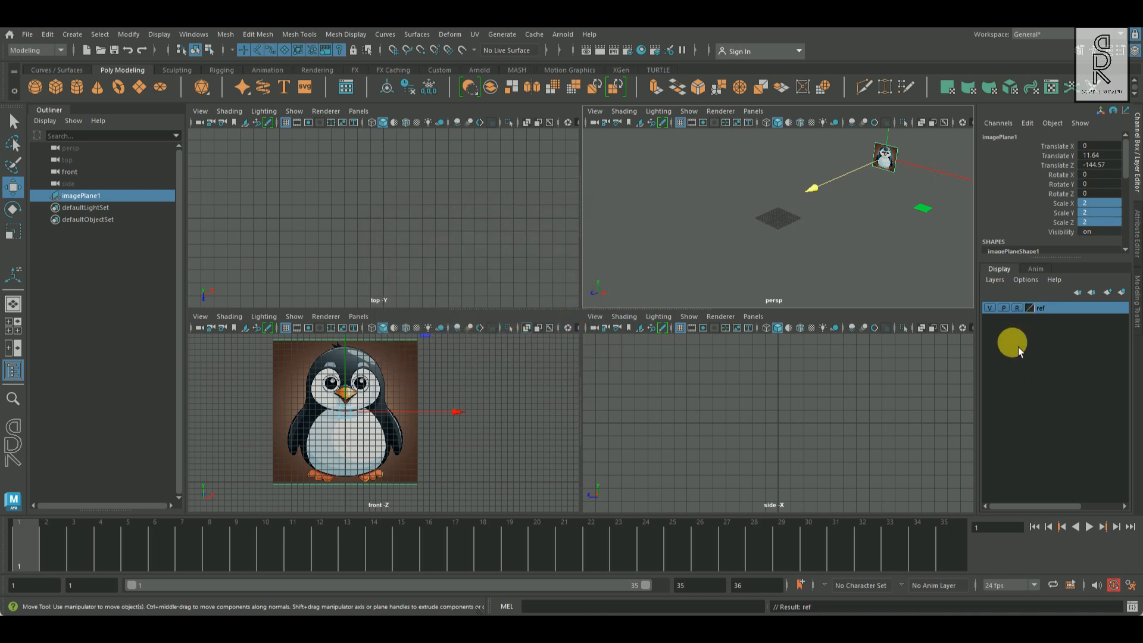
pyautogui.click(887, 167)
# - Hide the front view's grid and create a polygon cube raised to Translate Y about 12.266
pyautogui.press('space')
pyautogui.click(286, 123)
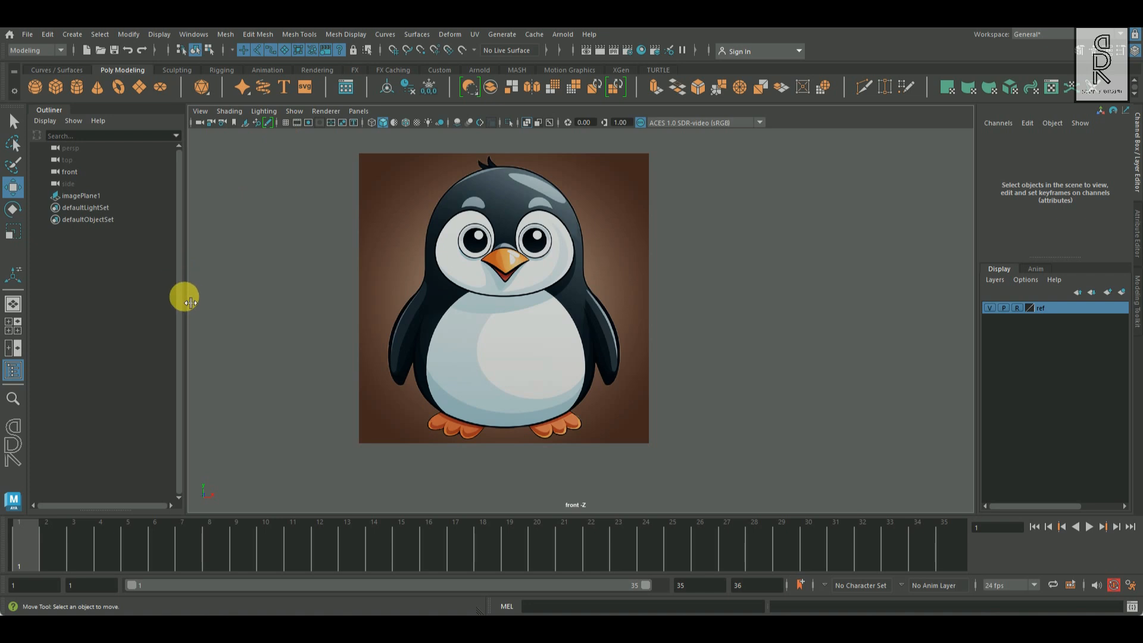
pyautogui.click(57, 87)
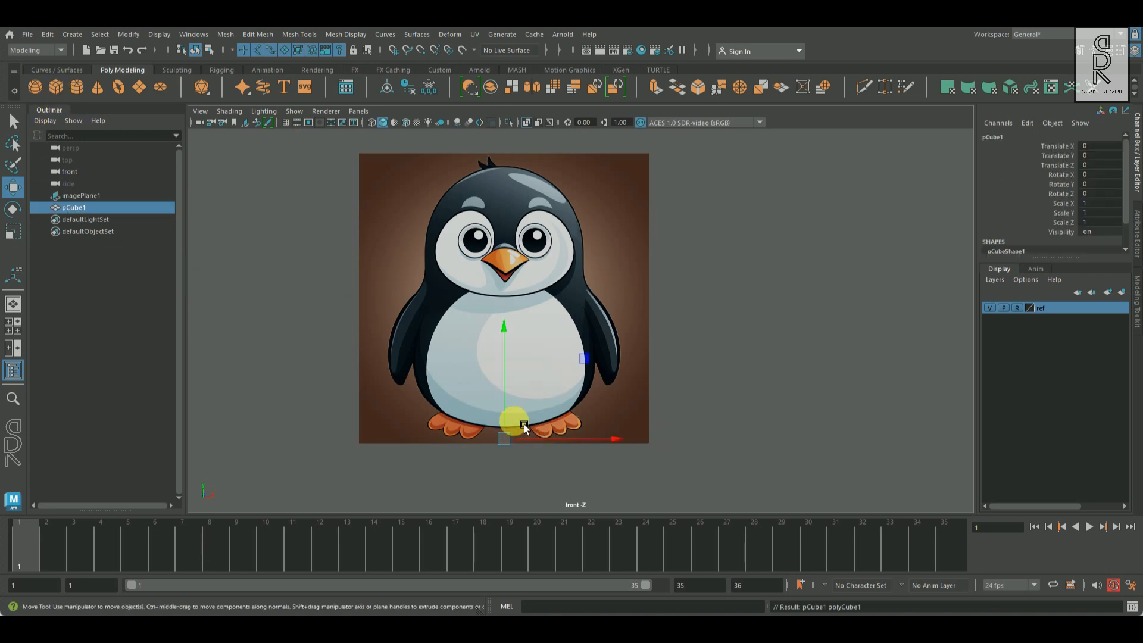
pyautogui.moveTo(516, 413); pyautogui.dragTo(518, 266)
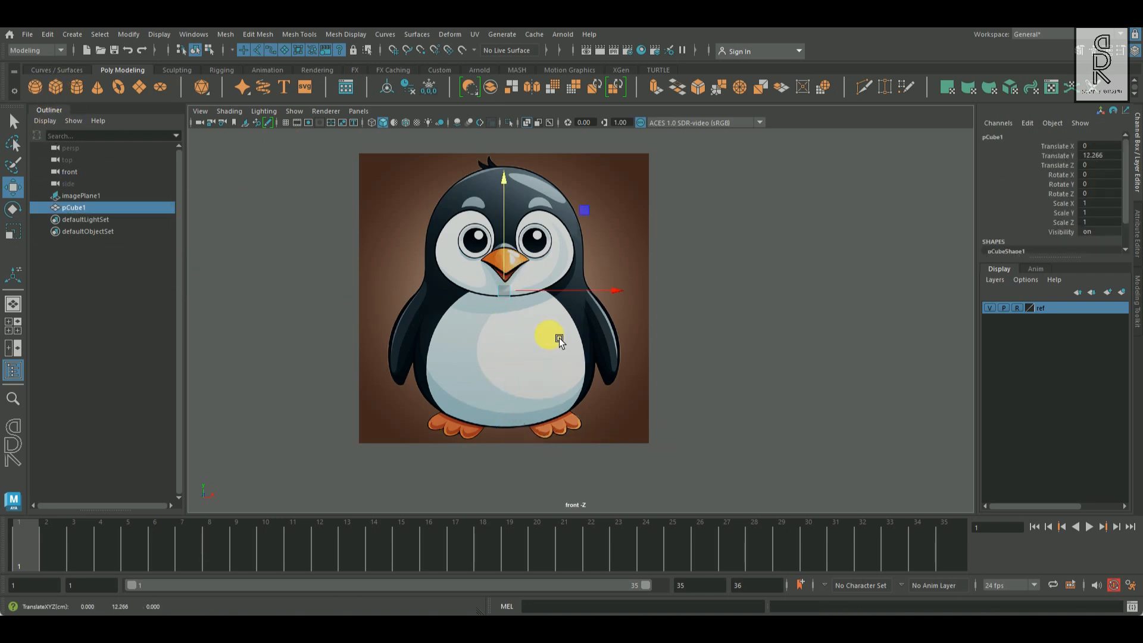
# - Turn on X-ray display and scale the cube uniformly to about 10.129
pyautogui.click(541, 309)
pyautogui.scroll(5, 494, 323)
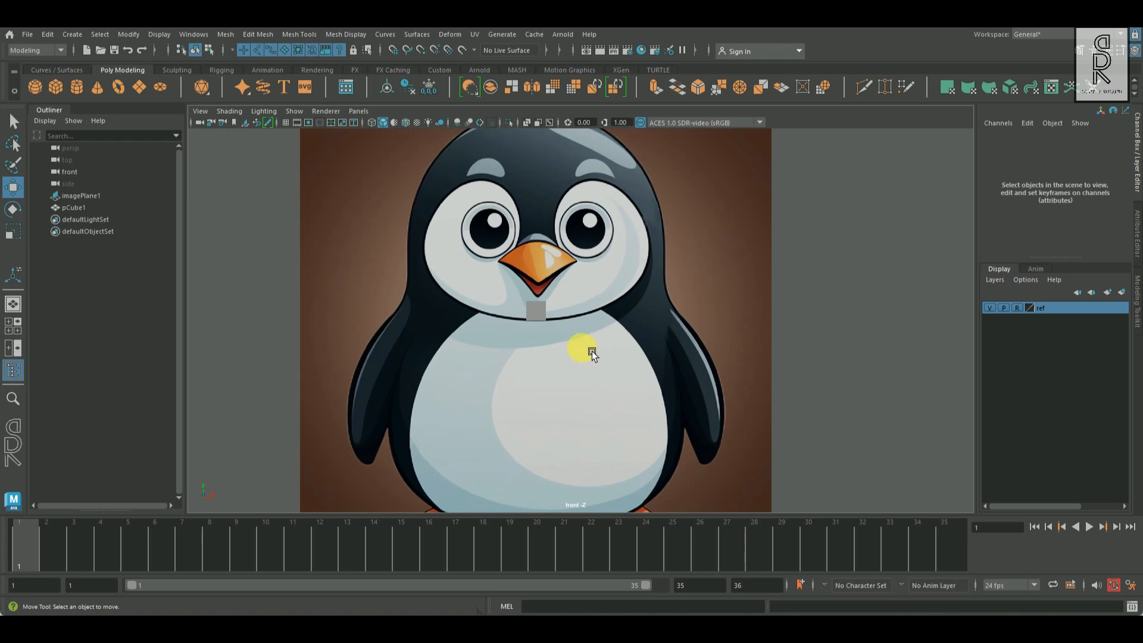
pyautogui.hotkey('ctrl', 'z')
pyautogui.click(528, 123)
pyautogui.click(13, 231)
pyautogui.moveTo(539, 311); pyautogui.dragTo(691, 331)
pyautogui.scroll(-1, 709, 344)
pyautogui.scroll(-4, 708, 344)
pyautogui.keyDown('alt'); pyautogui.moveTo(641, 350); pyautogui.dragTo(563, 335, button='middle'); pyautogui.keyUp('alt')
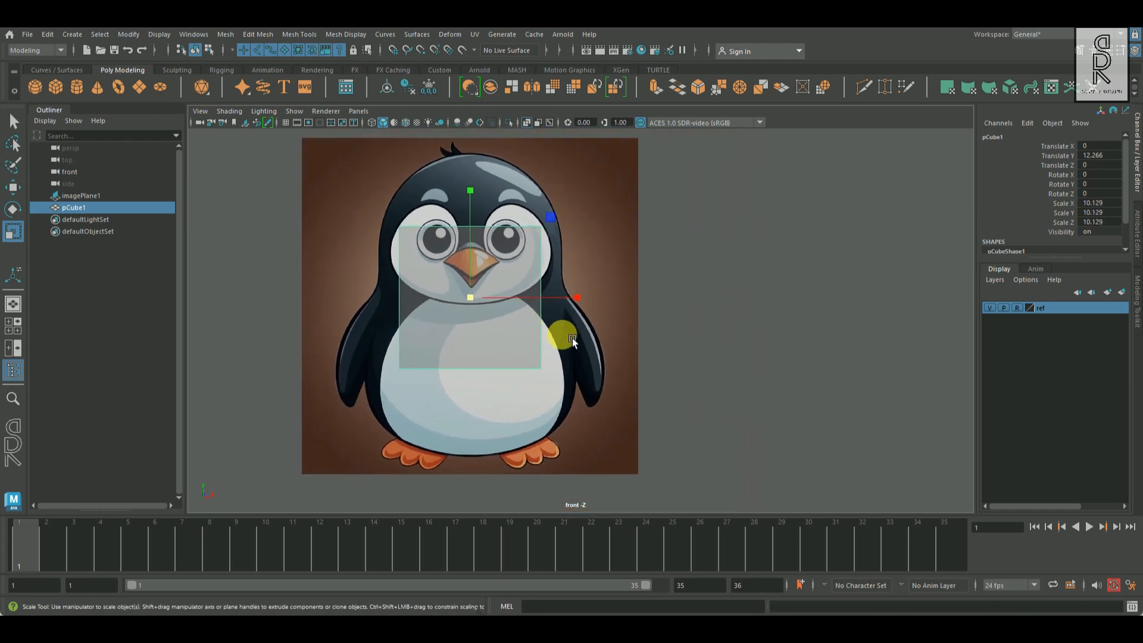
# - Smooth the cube with 3 divisions and return to object selection
pyautogui.keyDown('shift'); pyautogui.moveTo(744, 198); pyautogui.dragTo(735, 272, button='right'); pyautogui.keyUp('shift')
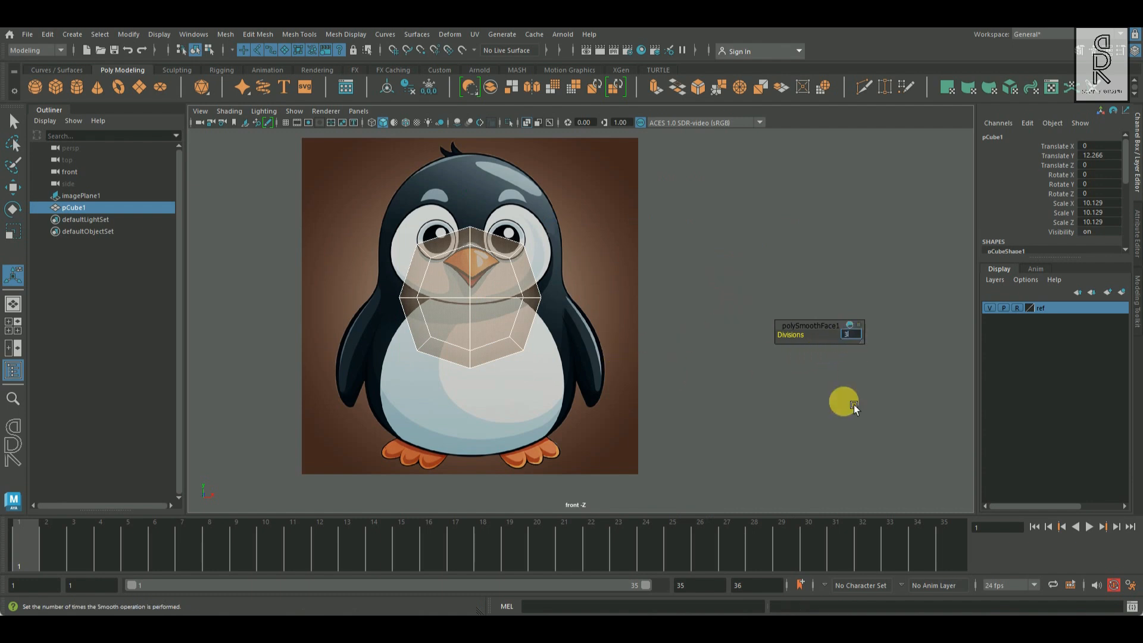
pyautogui.write('3')
pyautogui.press('Return')
pyautogui.moveTo(483, 270); pyautogui.dragTo(545, 254, button='right')
pyautogui.press('q')
pyautogui.click(749, 299)
pyautogui.click(456, 316)
# - Scale the smoothed cube uniformly to about 15.932 and raise it over the penguin's head to Translate Y about 15.695
pyautogui.scroll(2, 482, 355)
pyautogui.keyDown('alt'); pyautogui.moveTo(481, 359); pyautogui.dragTo(538, 353, button='right'); pyautogui.keyUp('alt')
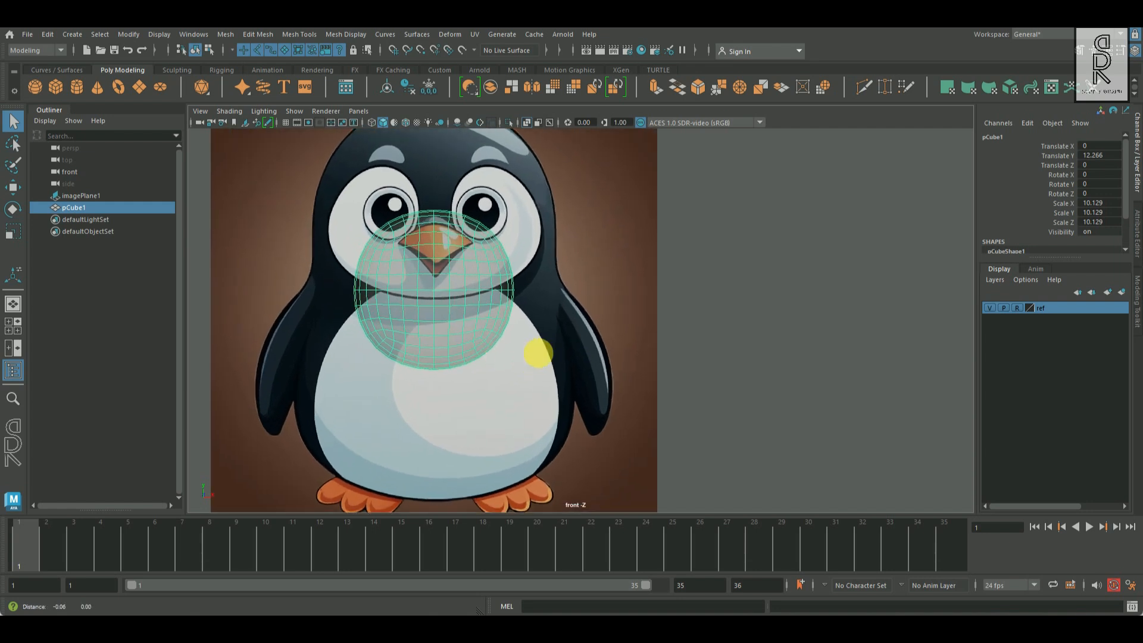
pyautogui.keyDown('alt'); pyautogui.moveTo(538, 353); pyautogui.dragTo(599, 365, button='middle'); pyautogui.keyUp('alt')
pyautogui.keyDown('alt'); pyautogui.moveTo(599, 364); pyautogui.dragTo(568, 326, button='right'); pyautogui.keyUp('alt')
pyautogui.press('r')
pyautogui.moveTo(519, 310); pyautogui.dragTo(586, 334)
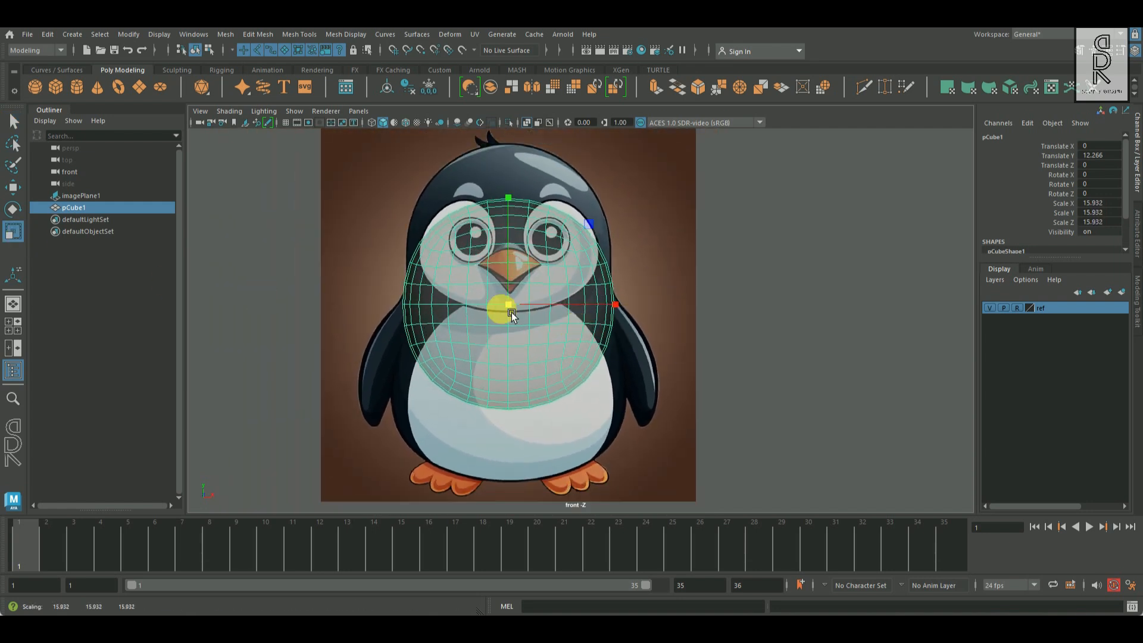
pyautogui.click(17, 191)
pyautogui.moveTo(518, 231); pyautogui.dragTo(513, 177)
# - Refine the head shape's fit with a uniform scale of about 15.557 and Translate Y of about 15.879
pyautogui.scroll(2, 513, 177)
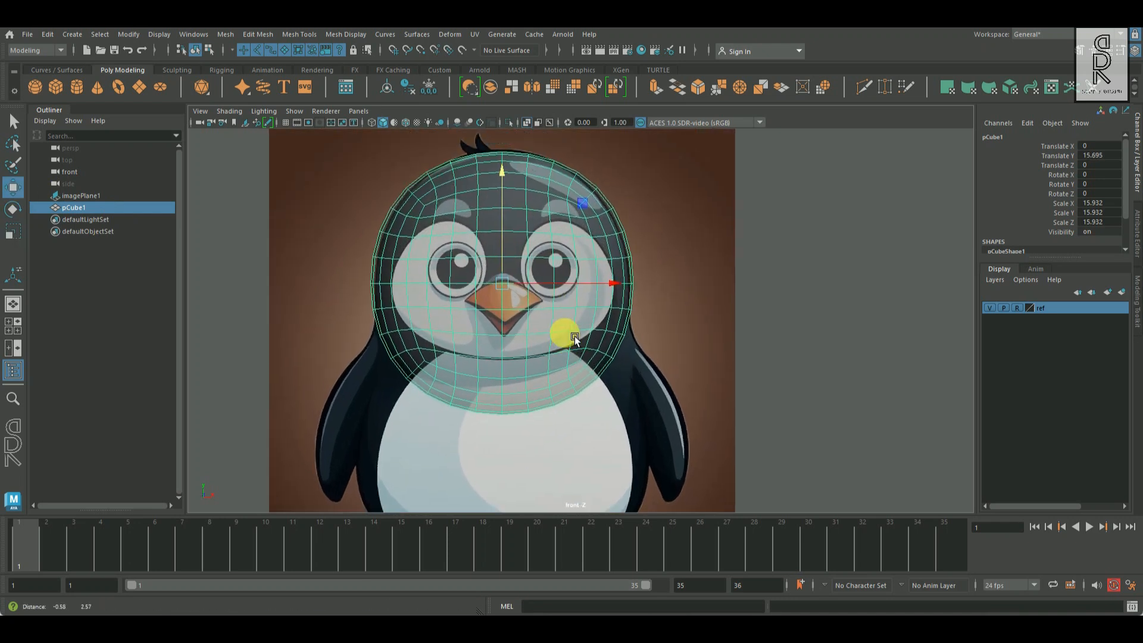
pyautogui.press('r')
pyautogui.moveTo(513, 287); pyautogui.dragTo(510, 288)
pyautogui.click(14, 187)
pyautogui.moveTo(509, 232); pyautogui.dragTo(509, 229)
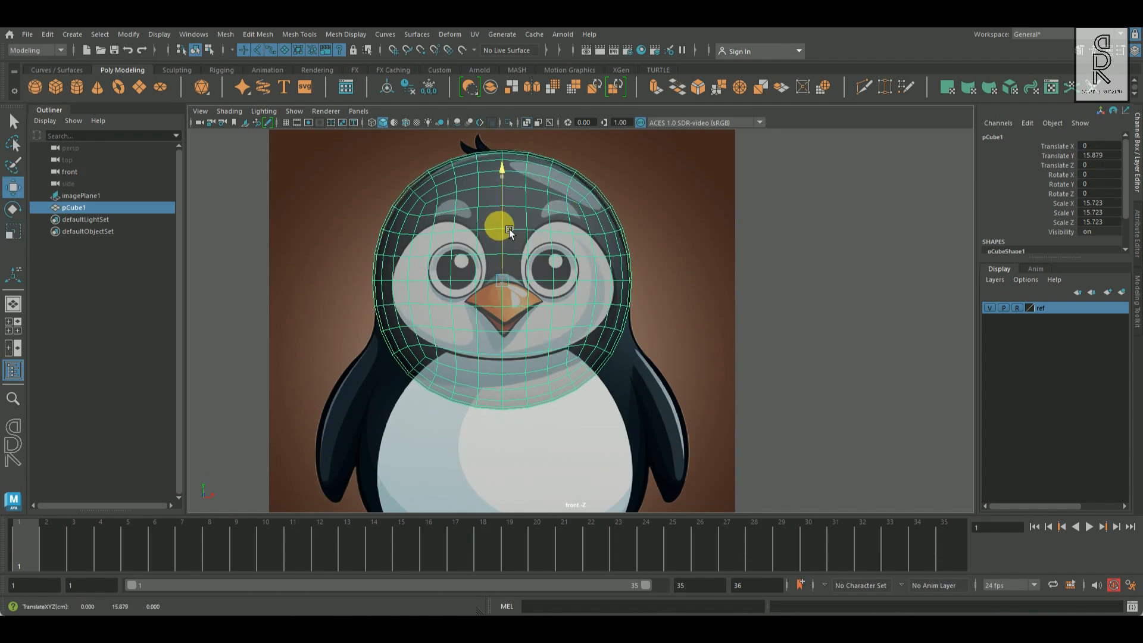
pyautogui.click(13, 231)
pyautogui.moveTo(512, 281); pyautogui.dragTo(510, 285)
pyautogui.keyDown('alt'); pyautogui.moveTo(601, 349); pyautogui.dragTo(570, 308, button='middle'); pyautogui.keyUp('alt')
# - Select the lower faces of the head shape and move them down to the bottom of the penguin's belly
pyautogui.rightClick(470, 275)
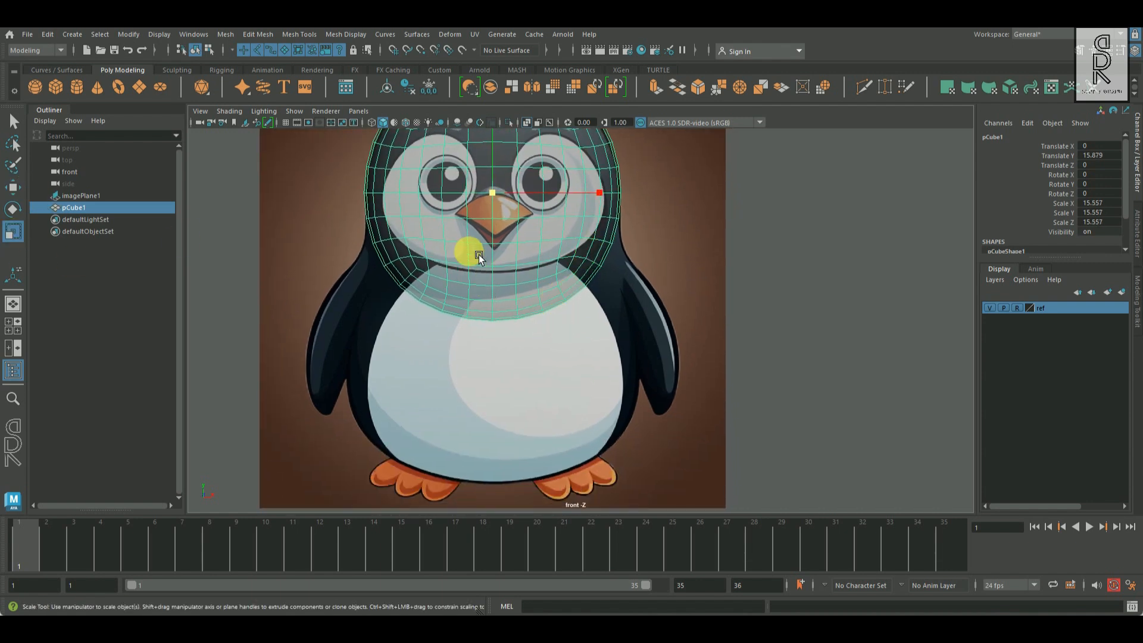
pyautogui.moveTo(619, 383); pyautogui.dragTo(356, 259)
pyautogui.click(12, 187)
pyautogui.keyDown('shift'); pyautogui.moveTo(503, 242); pyautogui.dragTo(530, 403); pyautogui.keyUp('shift')
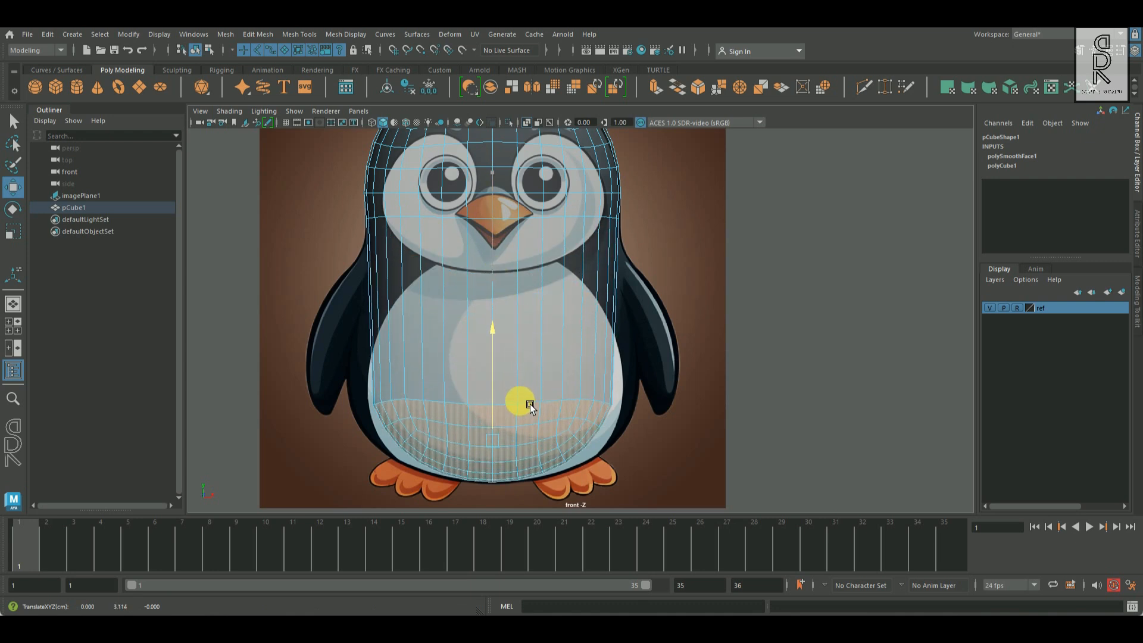
# - Scale the lowered faces outward by about 1.215 and adjust their height to match the base of the penguin's body
pyautogui.keyDown('alt'); pyautogui.moveTo(629, 398); pyautogui.dragTo(622, 347, button='middle'); pyautogui.keyUp('alt')
pyautogui.click(23, 240)
pyautogui.moveTo(494, 409); pyautogui.dragTo(545, 417)
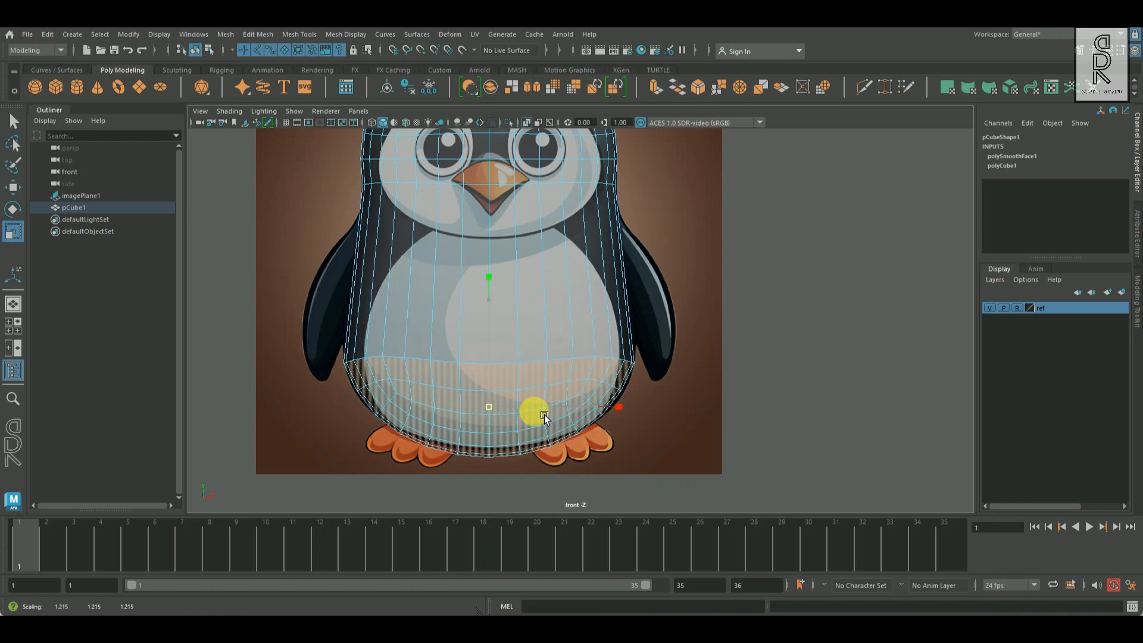
pyautogui.moveTo(499, 322); pyautogui.dragTo(496, 313)
pyautogui.click(13, 231)
pyautogui.moveTo(497, 405); pyautogui.dragTo(500, 405)
# - Insert an edge loop around the middle of the stretched torso and scale it to the penguin's outline
pyautogui.moveTo(539, 275); pyautogui.dragTo(517, 256, button='right')
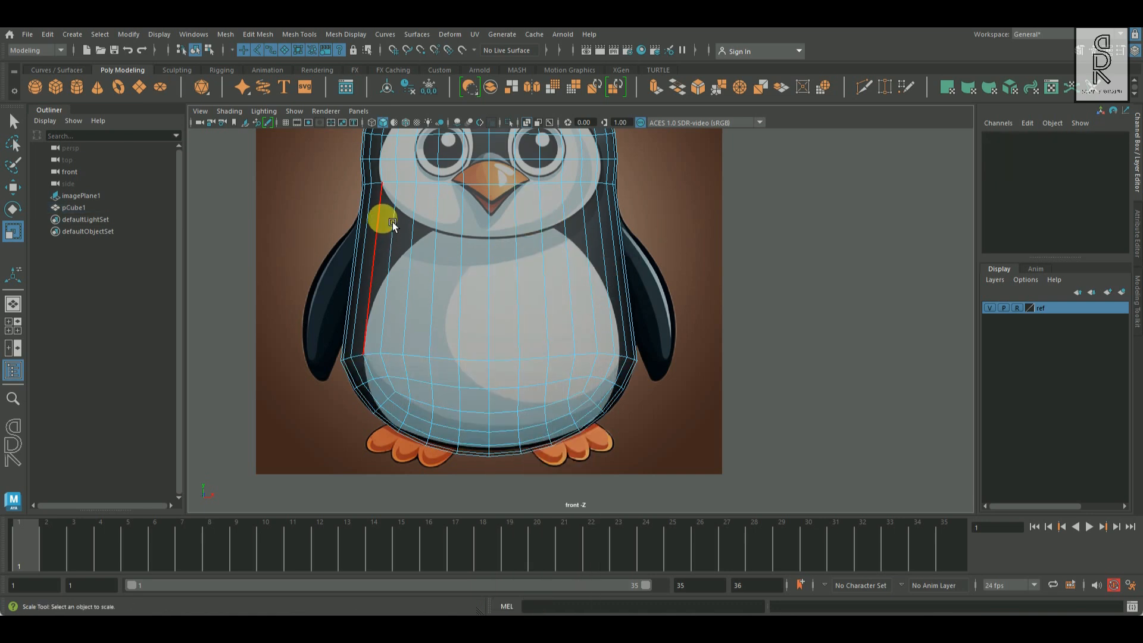
pyautogui.doubleClick(413, 189)
pyautogui.keyDown('alt'); pyautogui.moveTo(635, 329); pyautogui.dragTo(637, 410, button='middle'); pyautogui.keyUp('alt')
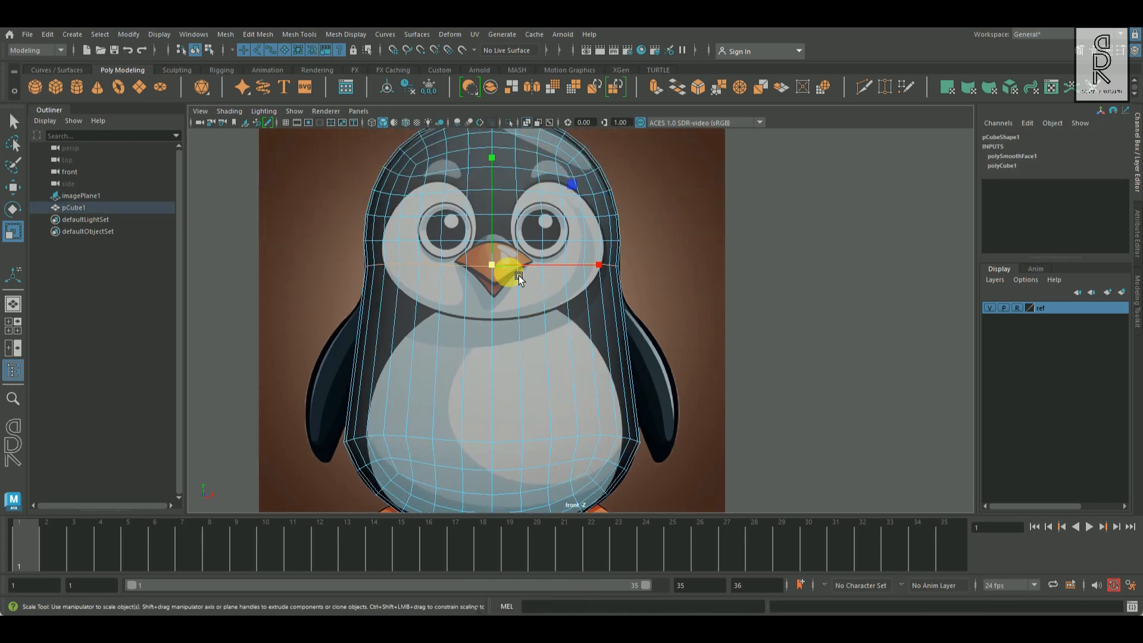
pyautogui.doubleClick(393, 298)
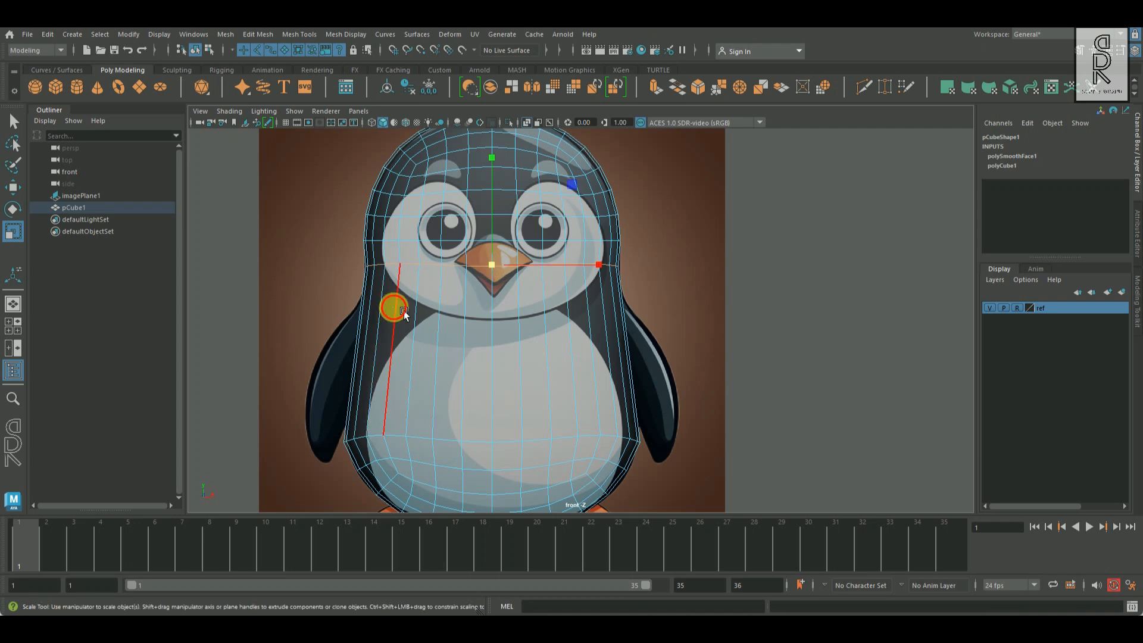
pyautogui.keyDown('shift'); pyautogui.moveTo(525, 313); pyautogui.dragTo(349, 350, button='right'); pyautogui.keyUp('shift')
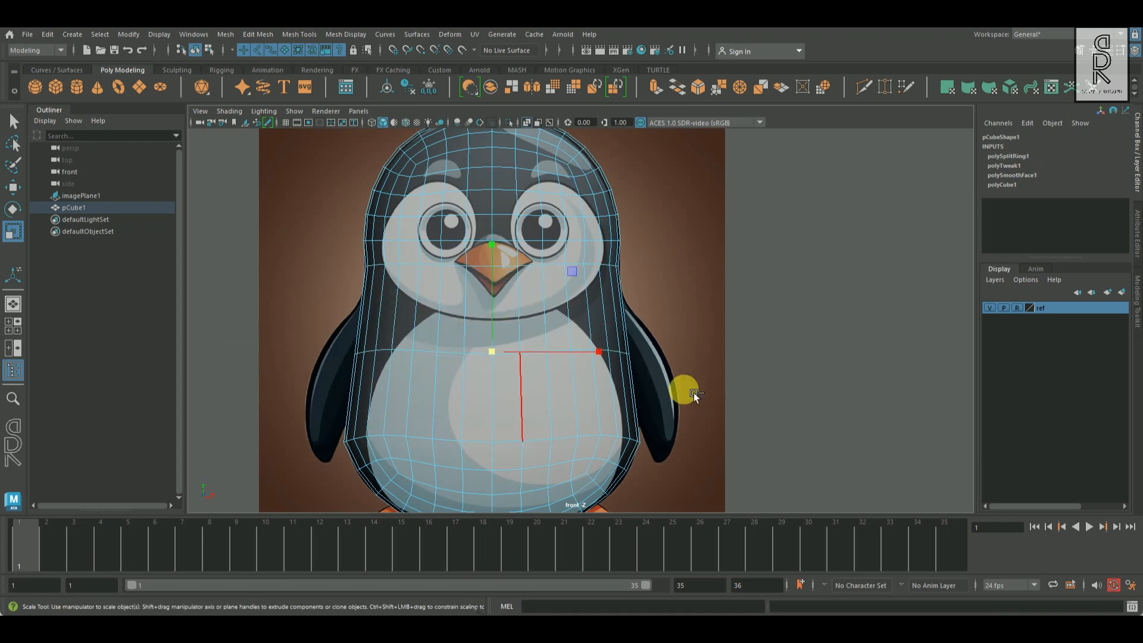
pyautogui.moveTo(499, 355); pyautogui.dragTo(508, 358)
# - Insert an edge loop above and another below the torso's middle loop, scaling each to fit the body outline
pyautogui.click(408, 322)
pyautogui.keyDown('ctrl'); pyautogui.moveTo(576, 329); pyautogui.dragTo(387, 351, button='right'); pyautogui.keyUp('ctrl')
pyautogui.moveTo(497, 313); pyautogui.dragTo(488, 319)
pyautogui.click(372, 381)
pyautogui.keyDown('ctrl'); pyautogui.moveTo(598, 378); pyautogui.dragTo(696, 446, button='right'); pyautogui.keyUp('ctrl')
pyautogui.moveTo(499, 396)
pyautogui.mouseDown()
pyautogui.moveTo(467, 408)
pyautogui.moveTo(497, 402)
pyautogui.mouseUp()
# - Insert an edge loop just below beak level and scale the neck and shoulder loops to follow the outline
pyautogui.doubleClick(403, 439)
pyautogui.doubleClick(414, 396)
pyautogui.click(402, 289)
pyautogui.keyDown('ctrl'); pyautogui.moveTo(537, 302); pyautogui.dragTo(626, 365, button='right'); pyautogui.keyUp('ctrl')
pyautogui.moveTo(494, 292); pyautogui.dragTo(489, 297)
pyautogui.doubleClick(418, 309)
pyautogui.doubleClick(443, 343)
pyautogui.moveTo(493, 329); pyautogui.dragTo(496, 331)
# - Insert two more edge loops across the belly and scale them to the body's outline
pyautogui.click(408, 375)
pyautogui.press('g')
pyautogui.moveTo(492, 375); pyautogui.dragTo(499, 375)
pyautogui.click(407, 416)
pyautogui.press('g')
pyautogui.moveTo(492, 417); pyautogui.dragTo(493, 395)
# - Scale the chest and neck edge loops slightly, widening the neck loop by about 1.014 to smooth the silhouette
pyautogui.doubleClick(419, 394)
pyautogui.doubleClick(419, 351)
pyautogui.moveTo(491, 352); pyautogui.dragTo(502, 355)
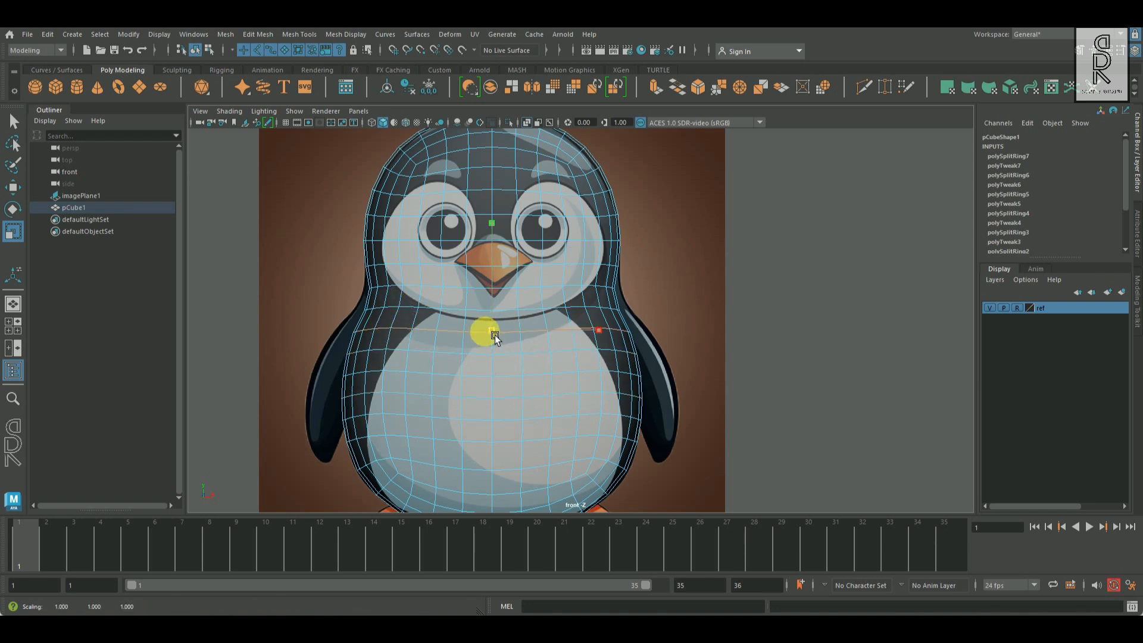
pyautogui.scroll(2, 392, 300)
pyautogui.moveTo(475, 307); pyautogui.dragTo(488, 312)
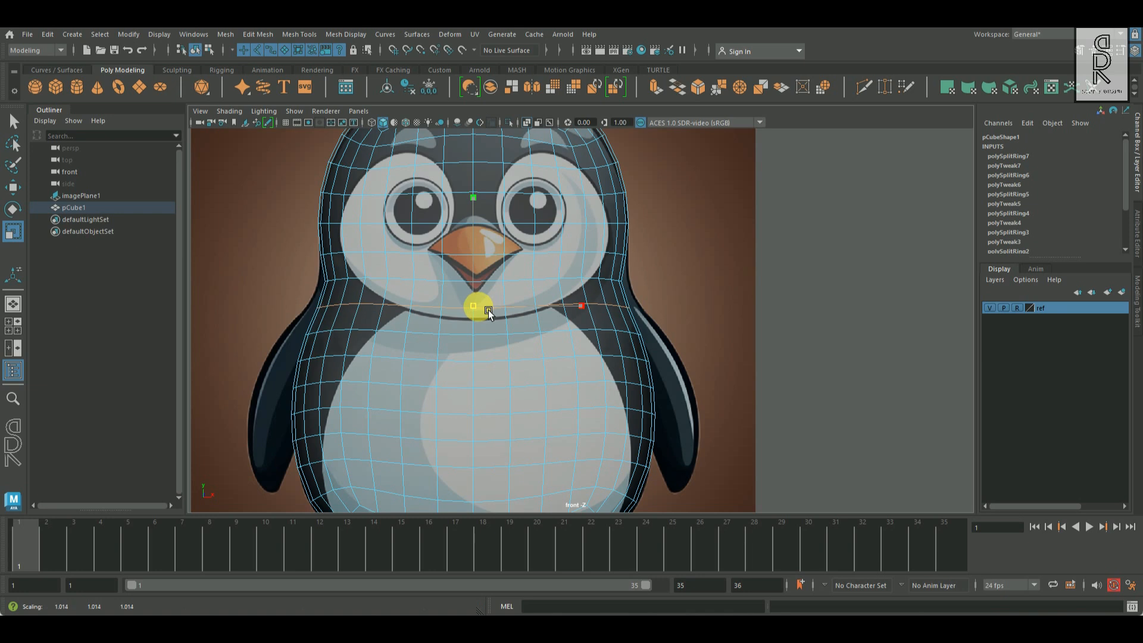
# - Check and slightly scale the edge loops around the face, then return the body to object selection
pyautogui.doubleClick(383, 255)
pyautogui.moveTo(473, 253)
pyautogui.mouseDown()
pyautogui.moveTo(487, 260)
pyautogui.moveTo(485, 228)
pyautogui.moveTo(473, 258)
pyautogui.mouseUp()
pyautogui.doubleClick(409, 226)
pyautogui.doubleClick(403, 256)
pyautogui.doubleClick(411, 281)
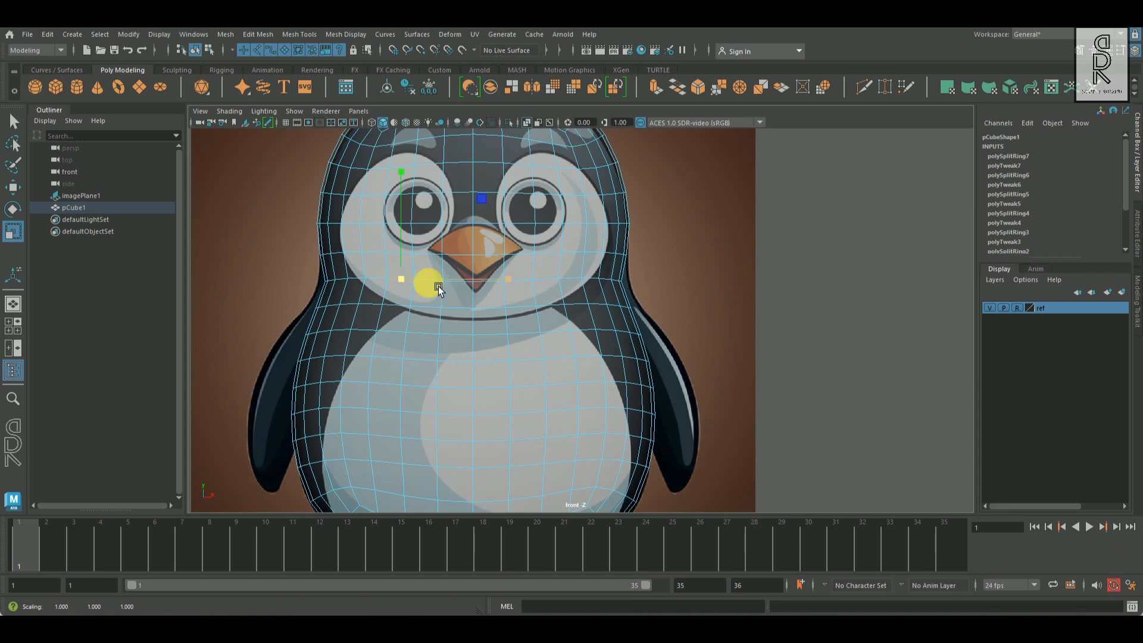
pyautogui.scroll(-3, 673, 298)
pyautogui.press('F8')
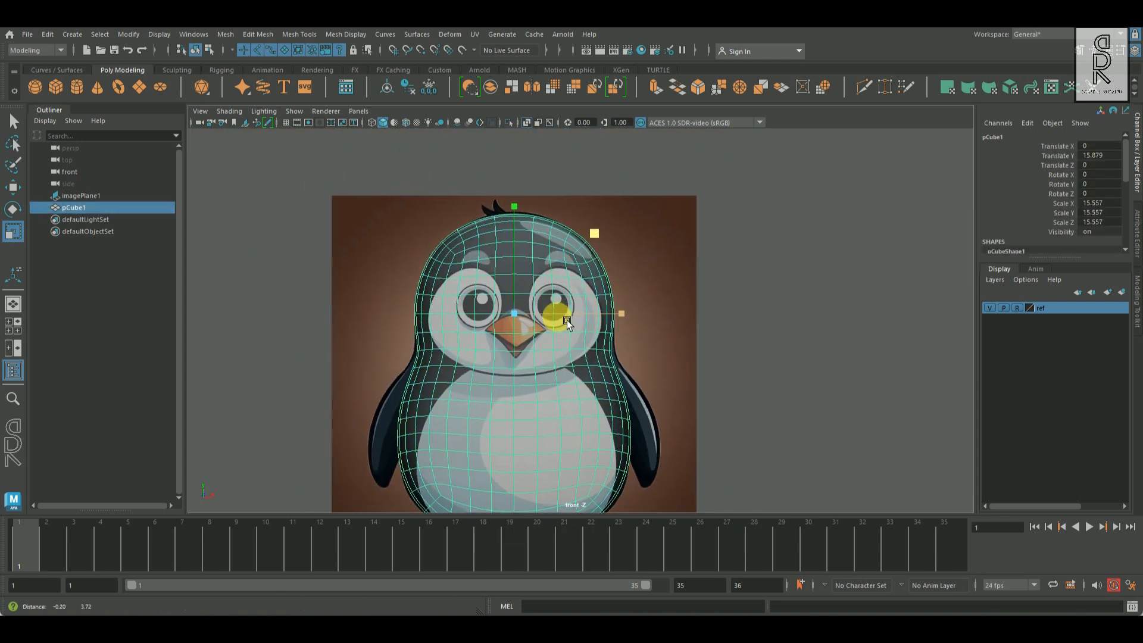
# - Switch the body mesh to face selection and enable World X symmetry
pyautogui.scroll(3, 567, 312)
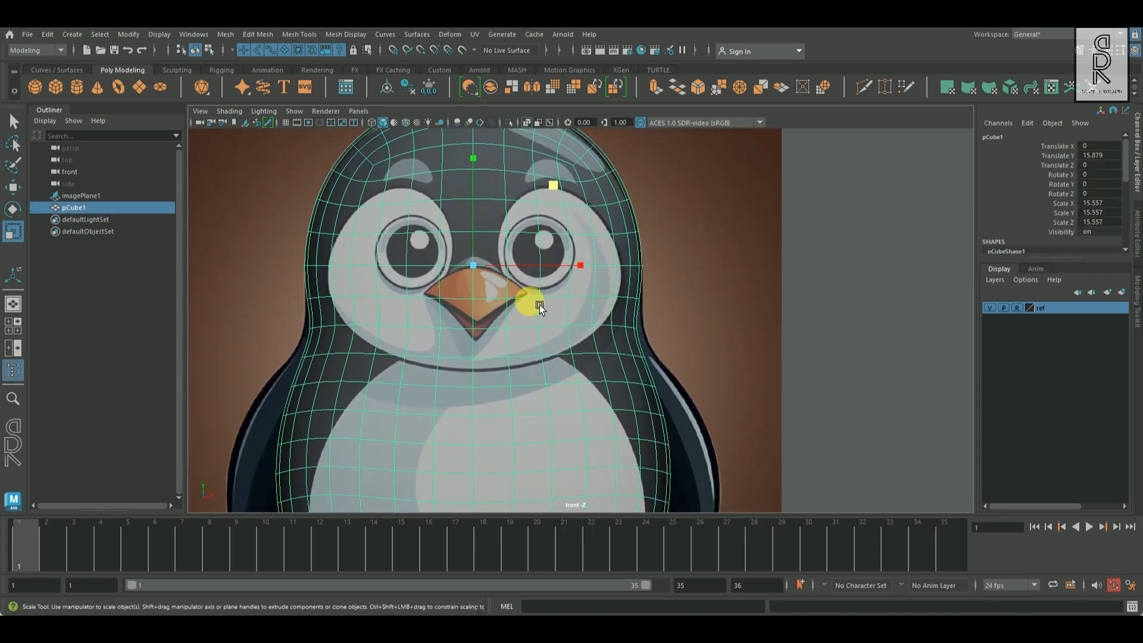
pyautogui.scroll(2, 539, 305)
pyautogui.scroll(3, 411, 321)
pyautogui.moveTo(399, 255); pyautogui.dragTo(399, 202, button='right')
pyautogui.moveTo(545, 260); pyautogui.dragTo(531, 280, button='right')
pyautogui.scroll(-2, 591, 385)
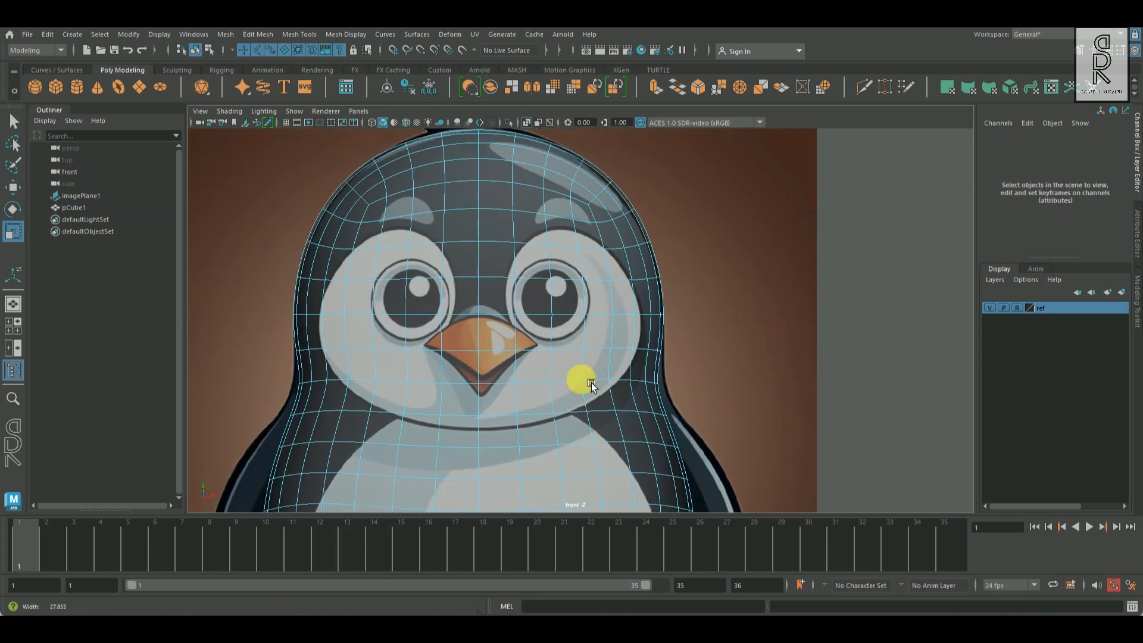
pyautogui.scroll(-2, 591, 385)
pyautogui.keyDown('alt'); pyautogui.moveTo(651, 423); pyautogui.dragTo(652, 306, button='middle'); pyautogui.keyUp('alt')
pyautogui.keyDown('alt'); pyautogui.moveTo(560, 285); pyautogui.dragTo(563, 241, button='middle'); pyautogui.keyUp('alt')
pyautogui.moveTo(550, 227); pyautogui.dragTo(539, 179, button='right')
pyautogui.click(534, 177)
pyautogui.click(557, 247)
pyautogui.scroll(4, 545, 238)
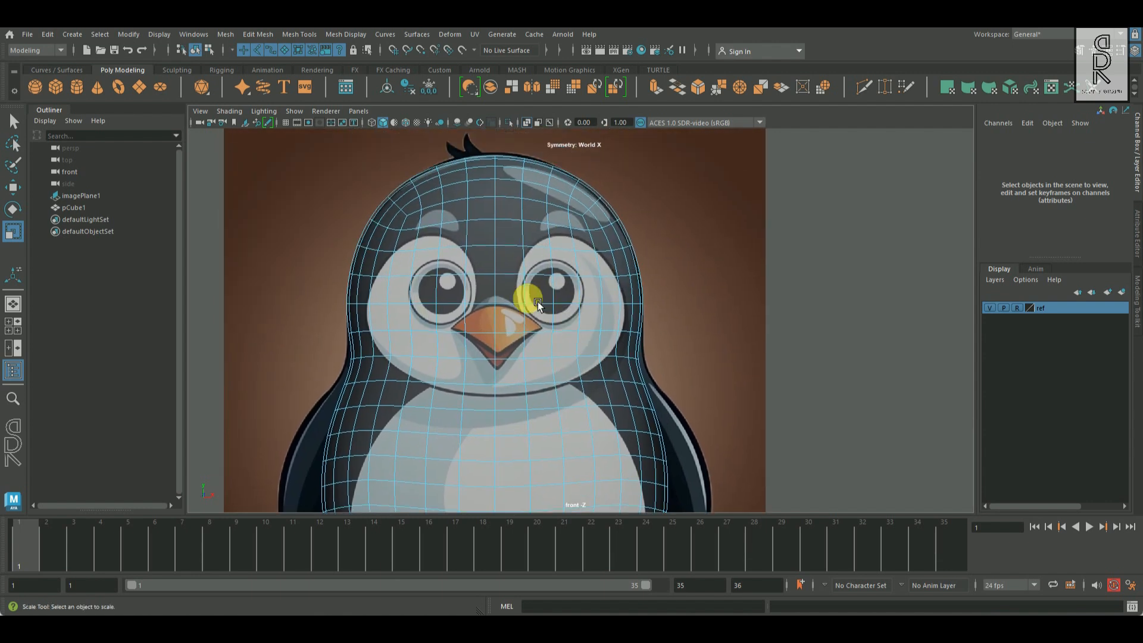
# - Select the four body faces covering each eye of the penguin reference in the front view
pyautogui.click(524, 250)
pyautogui.click(522, 240)
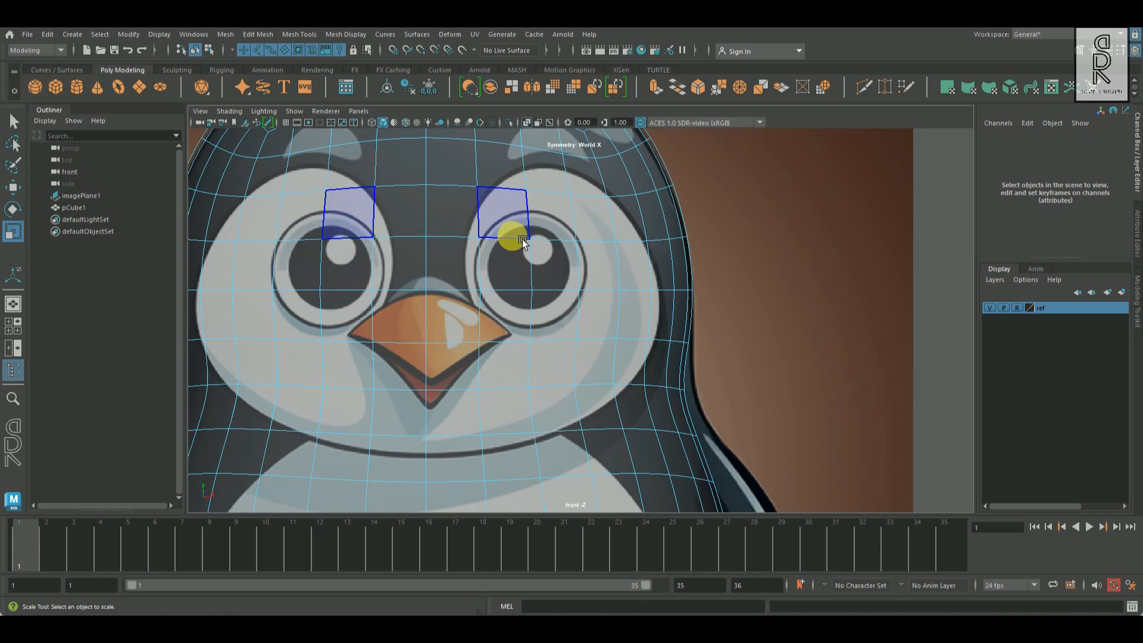
pyautogui.click(522, 240)
pyautogui.keyDown('shift'); pyautogui.click(566, 234); pyautogui.keyUp('shift')
pyautogui.keyDown('shift'); pyautogui.click(573, 277); pyautogui.keyUp('shift')
pyautogui.keyDown('shift'); pyautogui.click(531, 278); pyautogui.keyUp('shift')
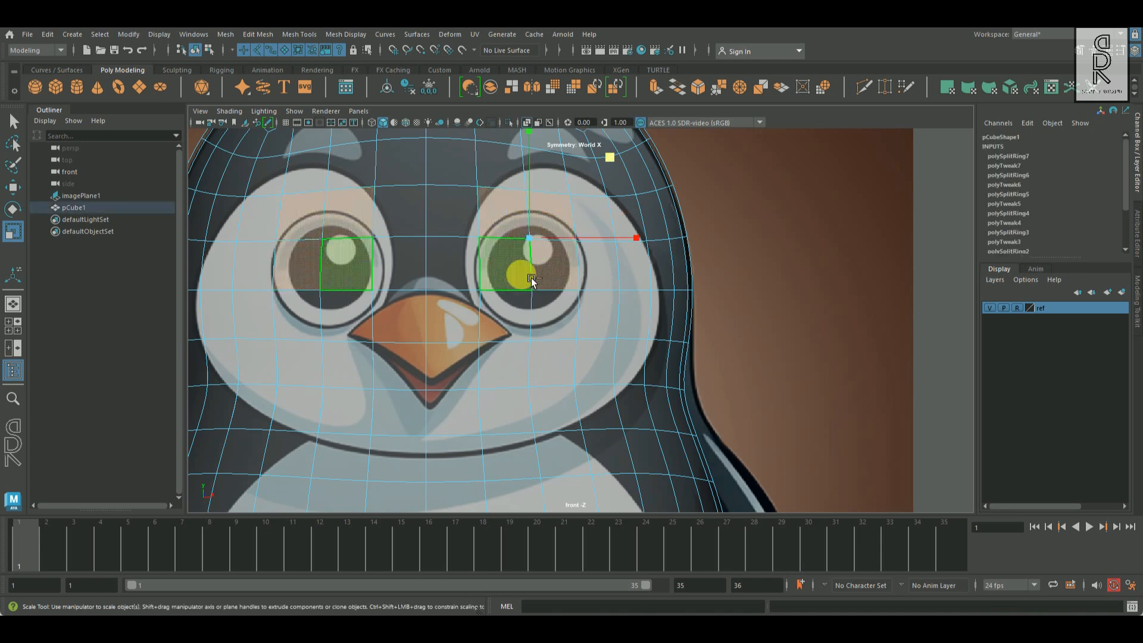
pyautogui.scroll(-1, 548, 306)
pyautogui.click(581, 271)
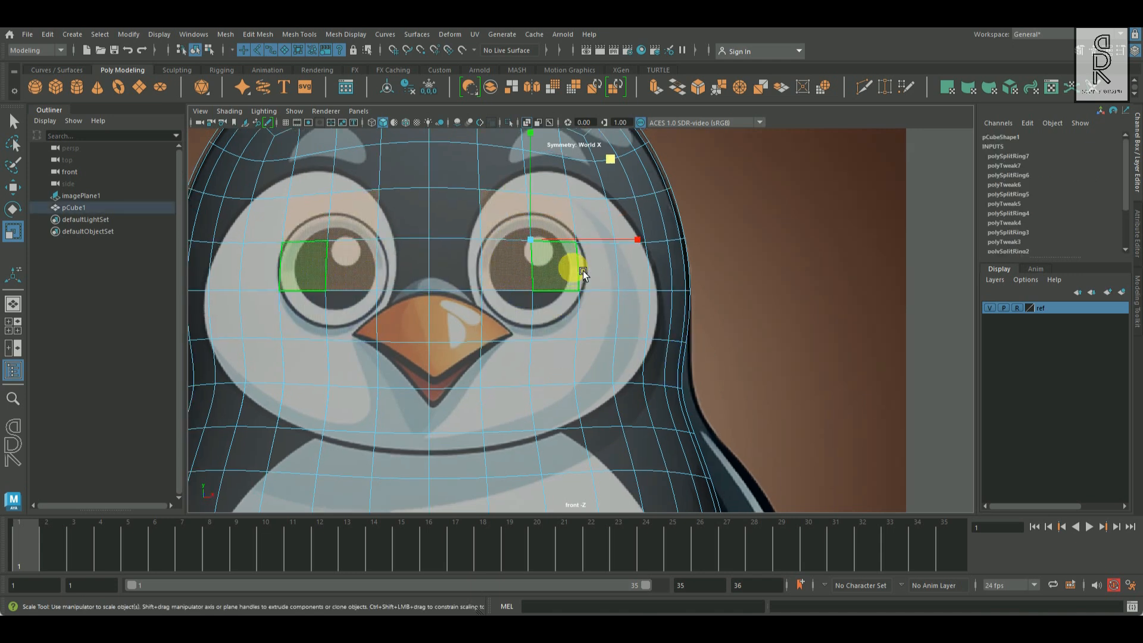
# - Extrude the selected eye faces in the perspective view, leaving thickness and offset at 0
pyautogui.press('space')
pyautogui.press('space')
pyautogui.keyDown('alt'); pyautogui.moveTo(737, 306); pyautogui.dragTo(762, 314); pyautogui.keyUp('alt')
pyautogui.keyDown('shift'); pyautogui.moveTo(811, 181); pyautogui.dragTo(816, 222, button='right'); pyautogui.keyUp('shift')
pyautogui.keyDown('alt'); pyautogui.moveTo(604, 276); pyautogui.dragTo(645, 312); pyautogui.keyUp('alt')
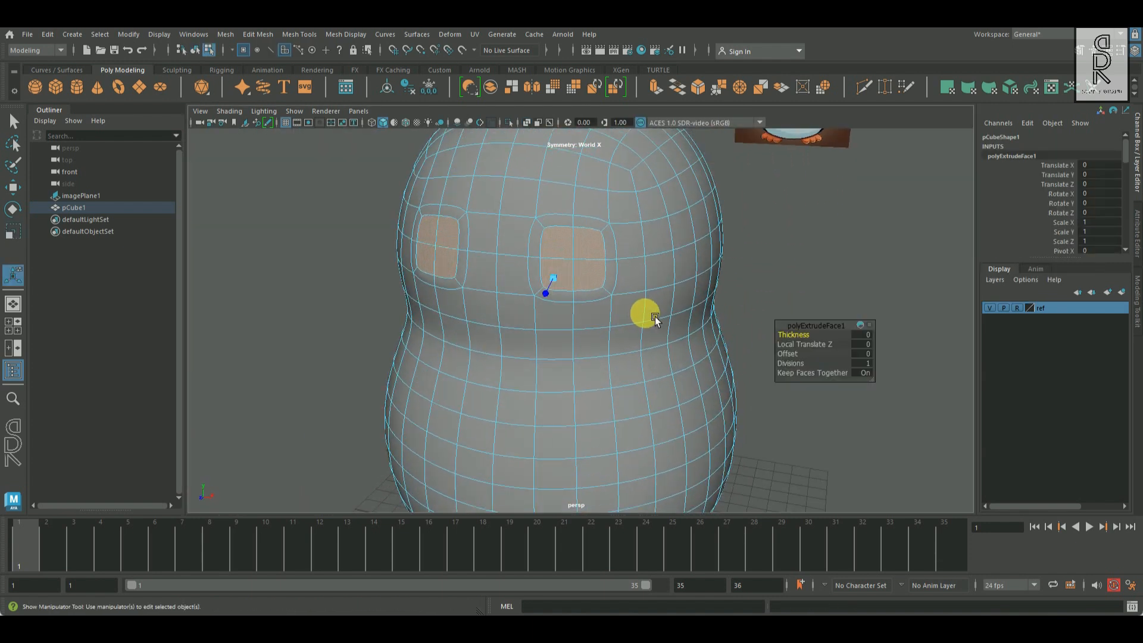
# - Circularize the extruded eye faces and scale the circles down to fit inside their surrounding squares
pyautogui.keyDown('alt'); pyautogui.moveTo(645, 311); pyautogui.dragTo(852, 251, button='right'); pyautogui.keyUp('alt')
pyautogui.keyDown('shift'); pyautogui.moveTo(865, 188); pyautogui.dragTo(852, 278, button='right'); pyautogui.keyUp('shift')
pyautogui.keyDown('alt'); pyautogui.moveTo(663, 312); pyautogui.dragTo(654, 321); pyautogui.keyUp('alt')
pyautogui.press('1')
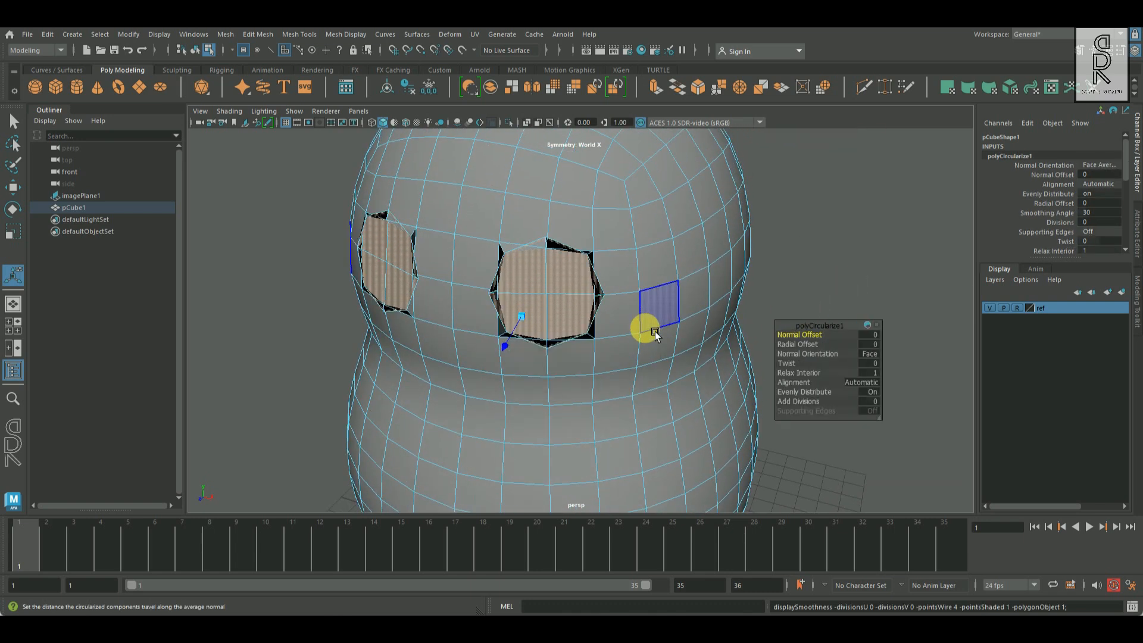
pyautogui.click(14, 232)
pyautogui.keyDown('shift'); pyautogui.moveTo(535, 337); pyautogui.dragTo(569, 325); pyautogui.keyUp('shift')
# - Reverse the normals of the dark faces ringing each eye circle
pyautogui.scroll(3, 531, 317)
pyautogui.click(545, 260)
pyautogui.keyDown('shift'); pyautogui.click(546, 322); pyautogui.keyUp('shift')
pyautogui.keyDown('shift'); pyautogui.click(573, 341); pyautogui.keyUp('shift')
pyautogui.keyDown('shift'); pyautogui.click(658, 319); pyautogui.keyUp('shift')
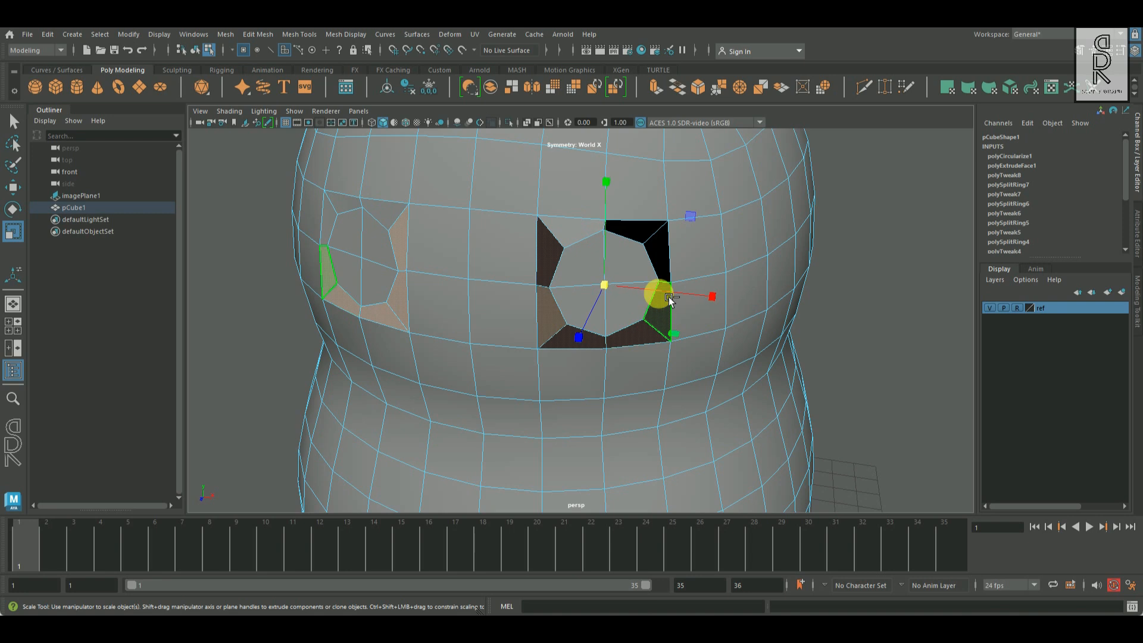
pyautogui.keyDown('shift'); pyautogui.rightClick(725, 242); pyautogui.keyUp('shift')
pyautogui.keyDown('shift'); pyautogui.moveTo(726, 241); pyautogui.dragTo(798, 267, button='right'); pyautogui.keyUp('shift')
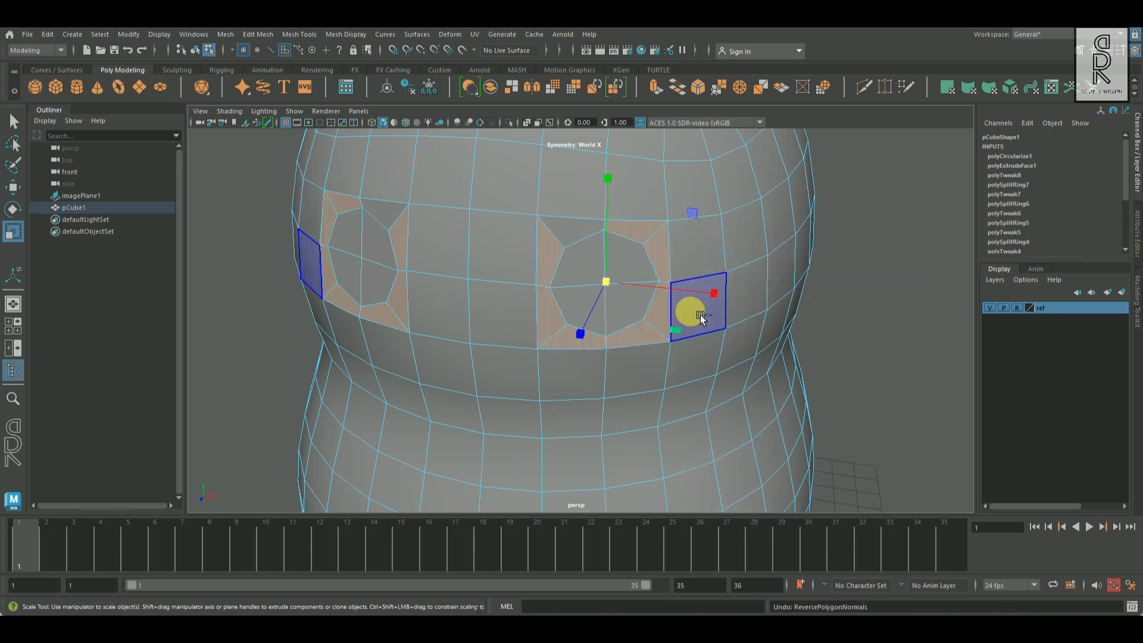
# - Reselect the circular faces inside both eye rings and scale them up slightly
pyautogui.moveTo(641, 245); pyautogui.dragTo(714, 233, button='right')
pyautogui.click(905, 306)
pyautogui.click(615, 289)
pyautogui.moveTo(638, 271); pyautogui.dragTo(622, 297, button='right')
pyautogui.click(602, 277)
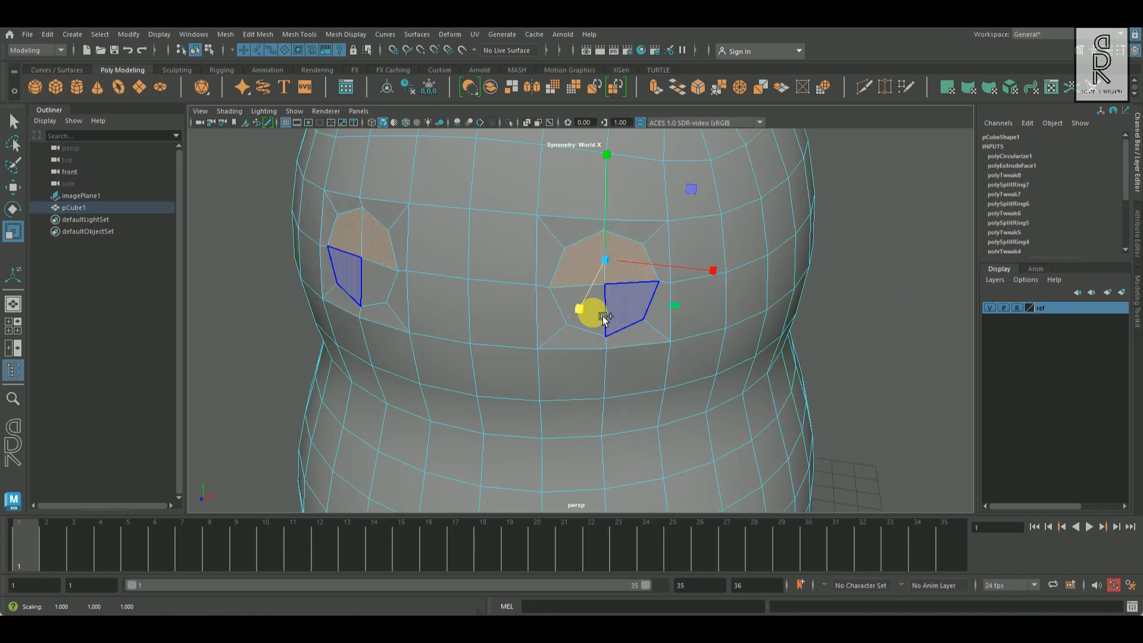
pyautogui.keyDown('alt'); pyautogui.moveTo(810, 361); pyautogui.dragTo(608, 390); pyautogui.keyUp('alt')
pyautogui.keyDown('alt'); pyautogui.moveTo(760, 293); pyautogui.dragTo(893, 331); pyautogui.keyUp('alt')
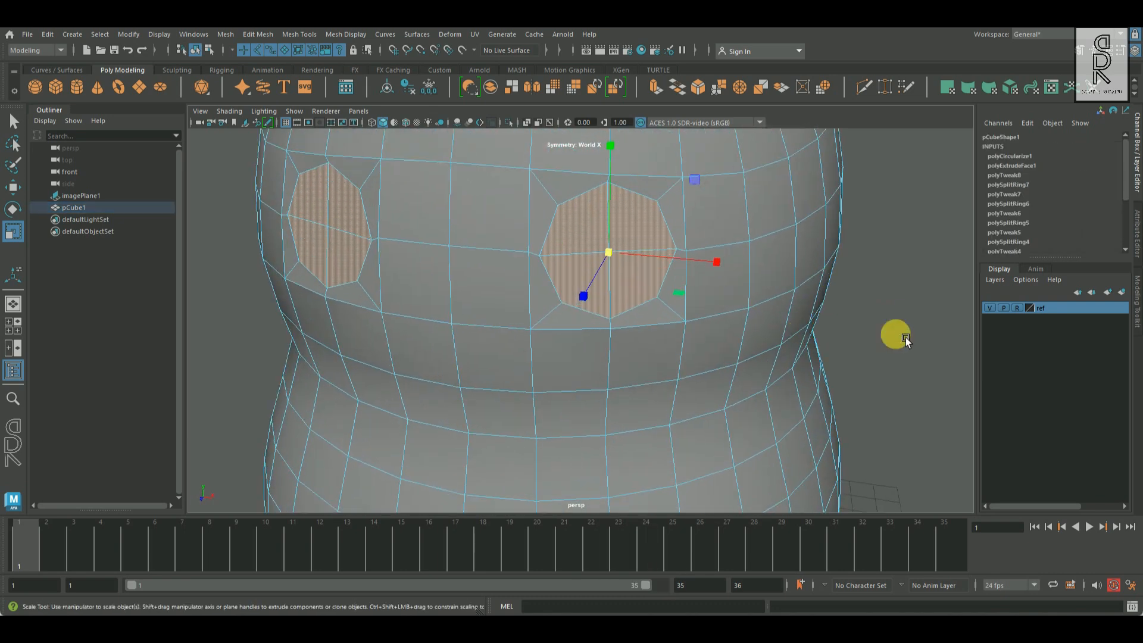
# - Adjust the side and top vertices of the square ring around each eye outward to round its outline
pyautogui.moveTo(551, 248); pyautogui.dragTo(552, 258, button='right')
pyautogui.click(695, 260)
pyautogui.moveTo(745, 265); pyautogui.dragTo(769, 269)
pyautogui.click(619, 191)
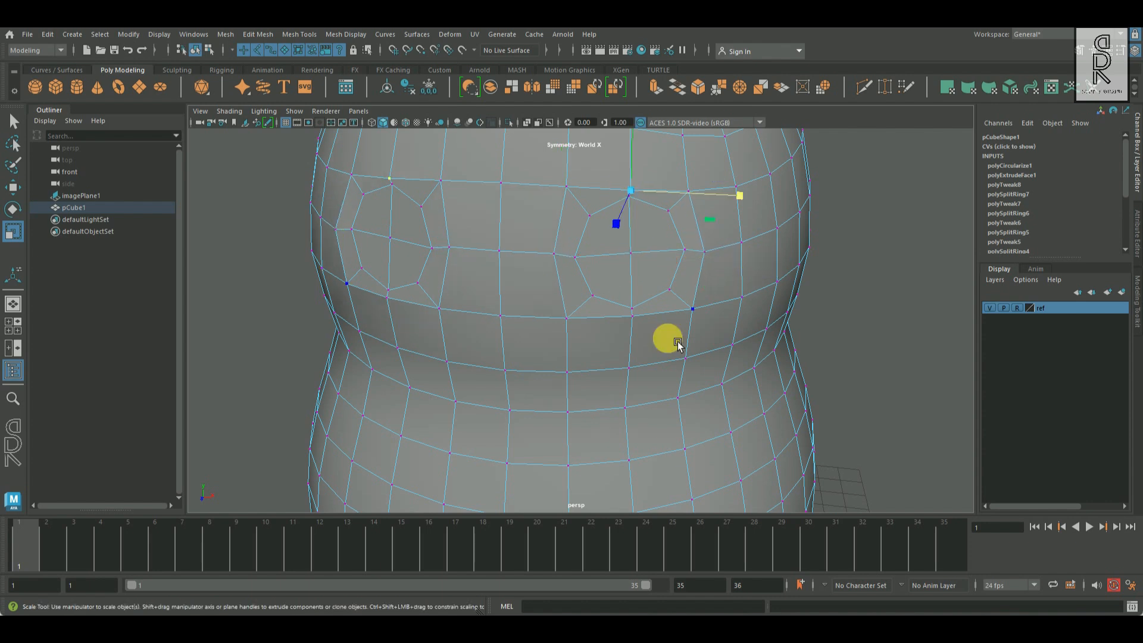
pyautogui.moveTo(645, 194); pyautogui.dragTo(648, 128)
# - Push the circular eye faces inward into the head using soft selection with a reduced falloff radius
pyautogui.keyDown('alt'); pyautogui.moveTo(701, 262); pyautogui.dragTo(547, 381); pyautogui.keyUp('alt')
pyautogui.keyDown('alt'); pyautogui.moveTo(547, 381); pyautogui.dragTo(541, 334, button='right'); pyautogui.keyUp('alt')
pyautogui.click(485, 313)
pyautogui.keyDown('shift'); pyautogui.click(484, 313); pyautogui.keyUp('shift')
pyautogui.keyDown('alt'); pyautogui.moveTo(530, 366); pyautogui.dragTo(633, 308); pyautogui.keyUp('alt')
pyautogui.keyDown('alt'); pyautogui.moveTo(857, 359); pyautogui.dragTo(809, 402); pyautogui.keyUp('alt')
pyautogui.press('b')
pyautogui.moveTo(727, 353)
pyautogui.mouseDown()
pyautogui.moveTo(692, 351)
pyautogui.moveTo(712, 352)
pyautogui.mouseUp()
pyautogui.click(14, 187)
pyautogui.keyDown('alt'); pyautogui.moveTo(536, 440); pyautogui.dragTo(555, 401); pyautogui.keyUp('alt')
pyautogui.moveTo(556, 401); pyautogui.dragTo(570, 385, button='middle')
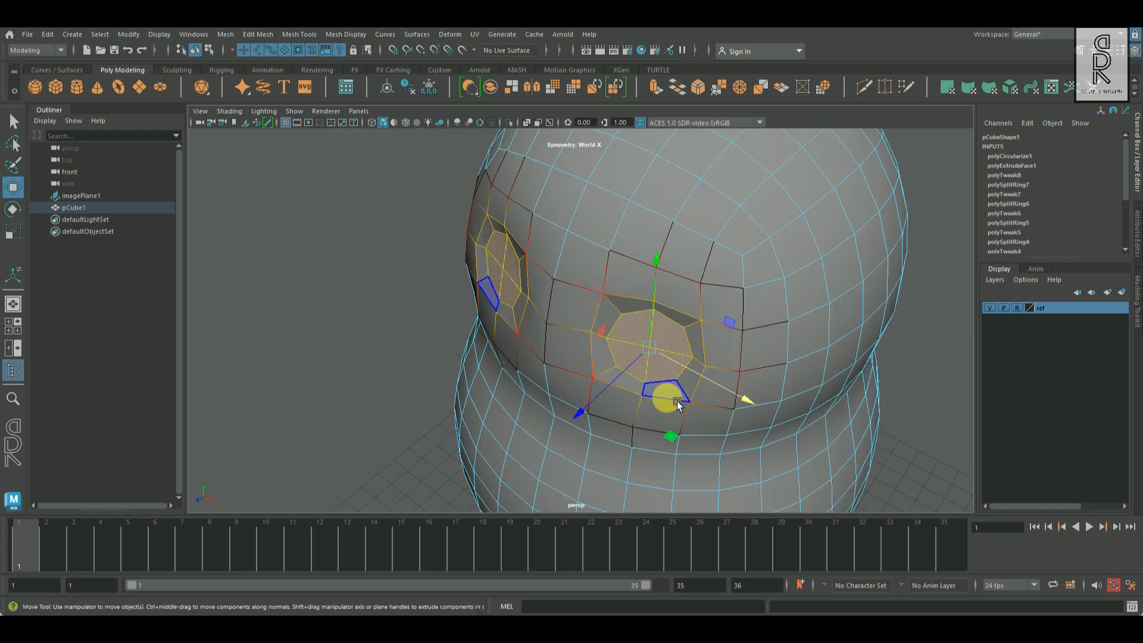
pyautogui.press('b')
# - Scale and rotate the recessed circular eye faces to refine the angle of the sockets
pyautogui.click(13, 232)
pyautogui.moveTo(583, 411); pyautogui.dragTo(744, 417)
pyautogui.click(13, 210)
pyautogui.moveTo(702, 467); pyautogui.dragTo(735, 467)
# - Select the outer edge loop around each eye and rotate it to follow the curve of the face
pyautogui.moveTo(696, 274); pyautogui.dragTo(712, 237, button='right')
pyautogui.click(13, 122)
pyautogui.keyDown('shift'); pyautogui.click(661, 401); pyautogui.keyUp('shift')
pyautogui.keyDown('shift'); pyautogui.click(732, 391); pyautogui.keyUp('shift')
pyautogui.click(13, 231)
pyautogui.keyDown('alt'); pyautogui.moveTo(677, 442); pyautogui.dragTo(631, 387); pyautogui.keyUp('alt')
pyautogui.click(13, 208)
pyautogui.moveTo(560, 416); pyautogui.dragTo(723, 310)
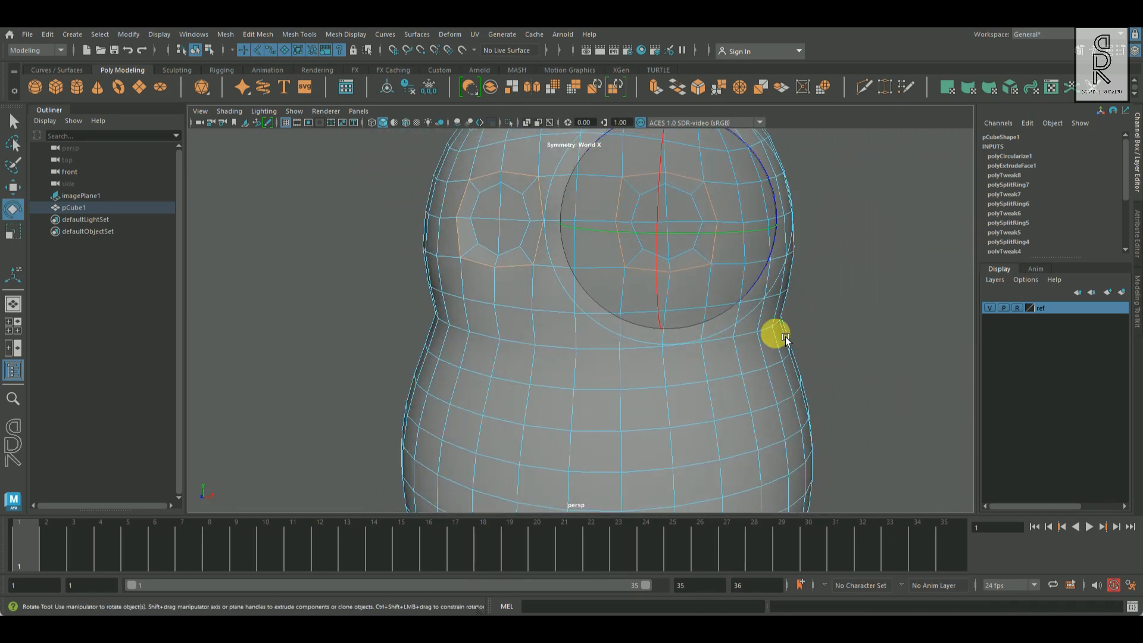
# - Move individual vertices on the outer side of the eye ring to even out its shape
pyautogui.click(719, 199)
pyautogui.scroll(5, 719, 199)
pyautogui.click(766, 249)
pyautogui.click(13, 187)
pyautogui.press('F9')
pyautogui.click(758, 242)
pyautogui.click(688, 237)
pyautogui.moveTo(690, 233); pyautogui.dragTo(684, 222)
pyautogui.click(762, 383)
# - Delete the circular faces inside both eye rings to open the eye sockets
pyautogui.keyDown('alt'); pyautogui.moveTo(848, 394); pyautogui.dragTo(605, 385); pyautogui.keyUp('alt')
pyautogui.press('F11')
pyautogui.doubleClick(619, 350)
pyautogui.click(13, 209)
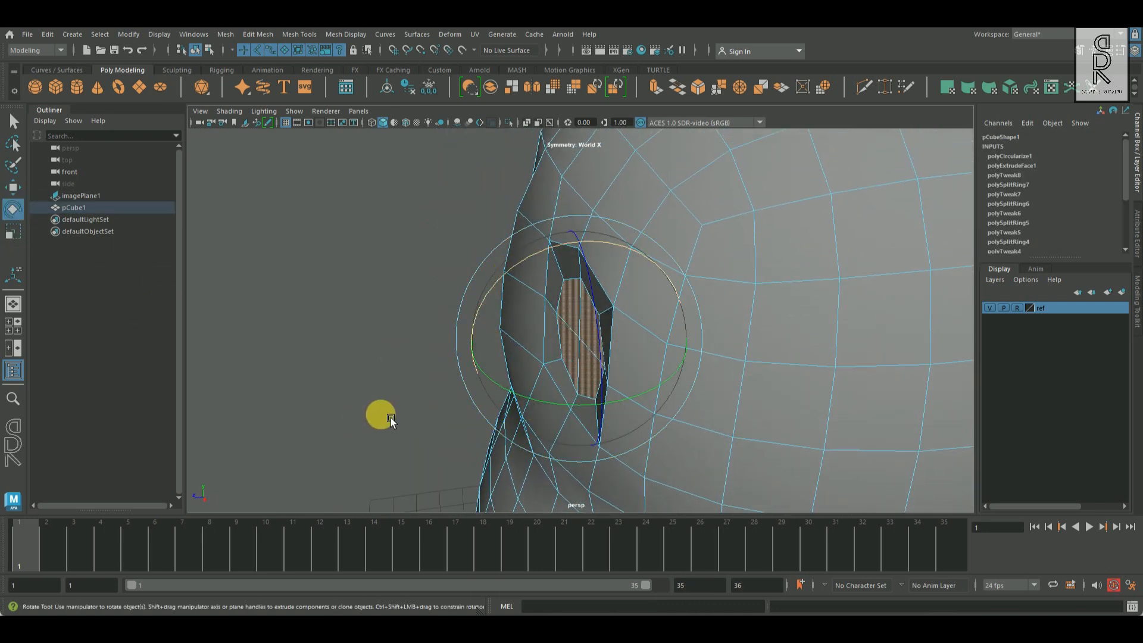
pyautogui.press('Delete')
pyautogui.keyDown('alt'); pyautogui.moveTo(390, 416); pyautogui.dragTo(801, 367); pyautogui.keyUp('alt')
pyautogui.scroll(-4, 694, 369)
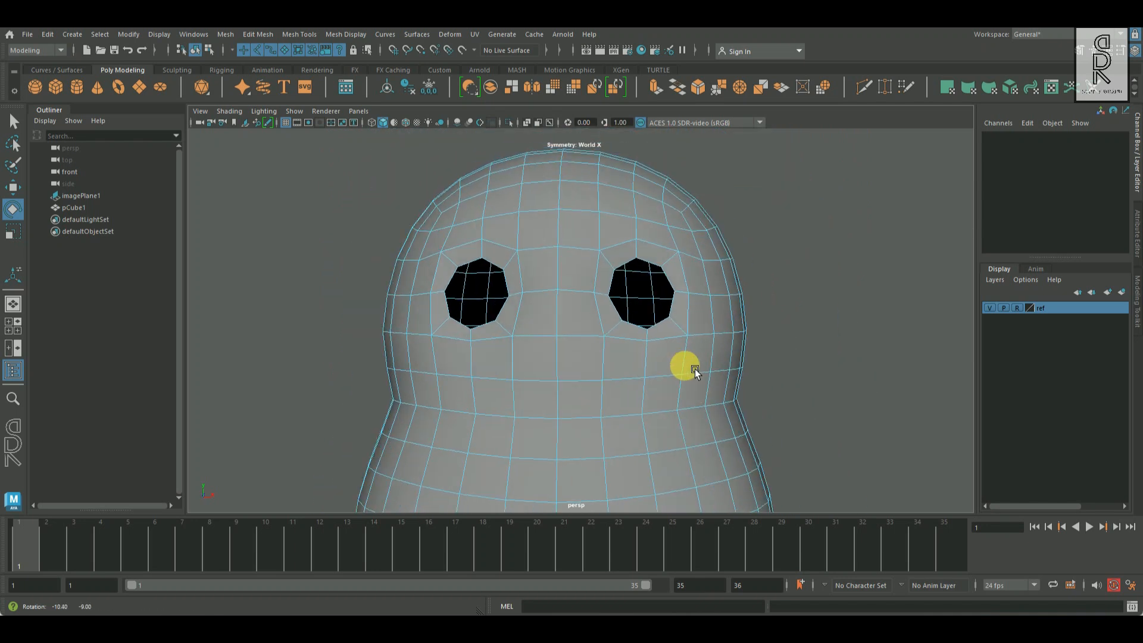
# - Select the border edge loops of both eye openings and scale them up
pyautogui.keyDown('alt'); pyautogui.moveTo(695, 369); pyautogui.dragTo(675, 384); pyautogui.keyUp('alt')
pyautogui.scroll(3, 675, 381)
pyautogui.moveTo(681, 284); pyautogui.dragTo(684, 247, button='right')
pyautogui.doubleClick(684, 247)
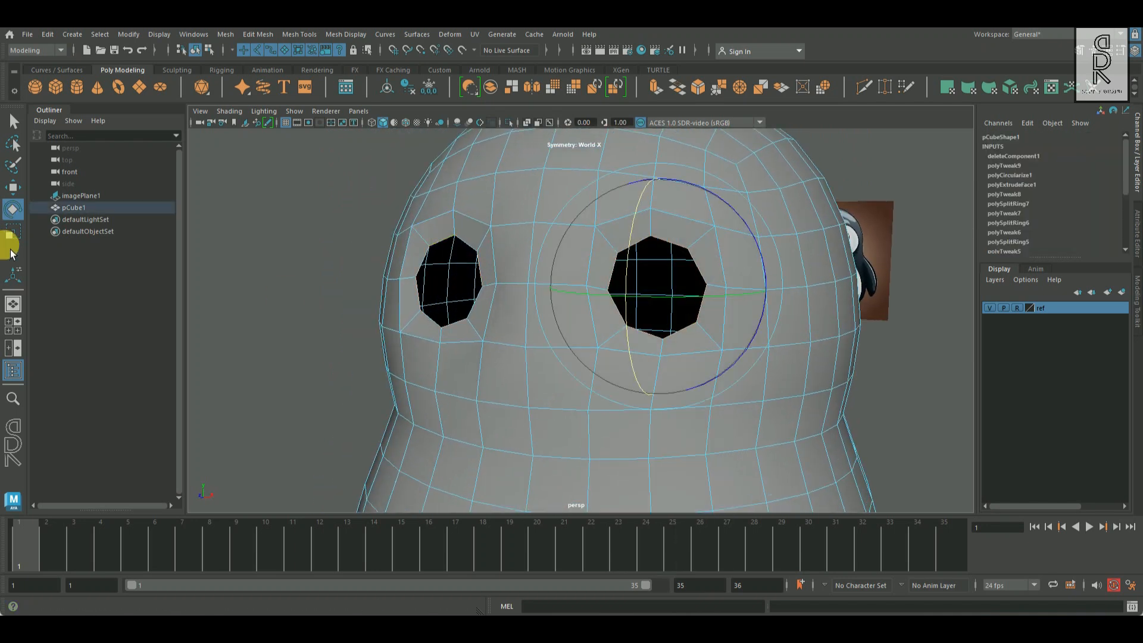
pyautogui.click(13, 232)
pyautogui.moveTo(660, 289); pyautogui.dragTo(687, 296)
pyautogui.keyDown('alt'); pyautogui.moveTo(734, 310); pyautogui.dragTo(726, 342); pyautogui.keyUp('alt')
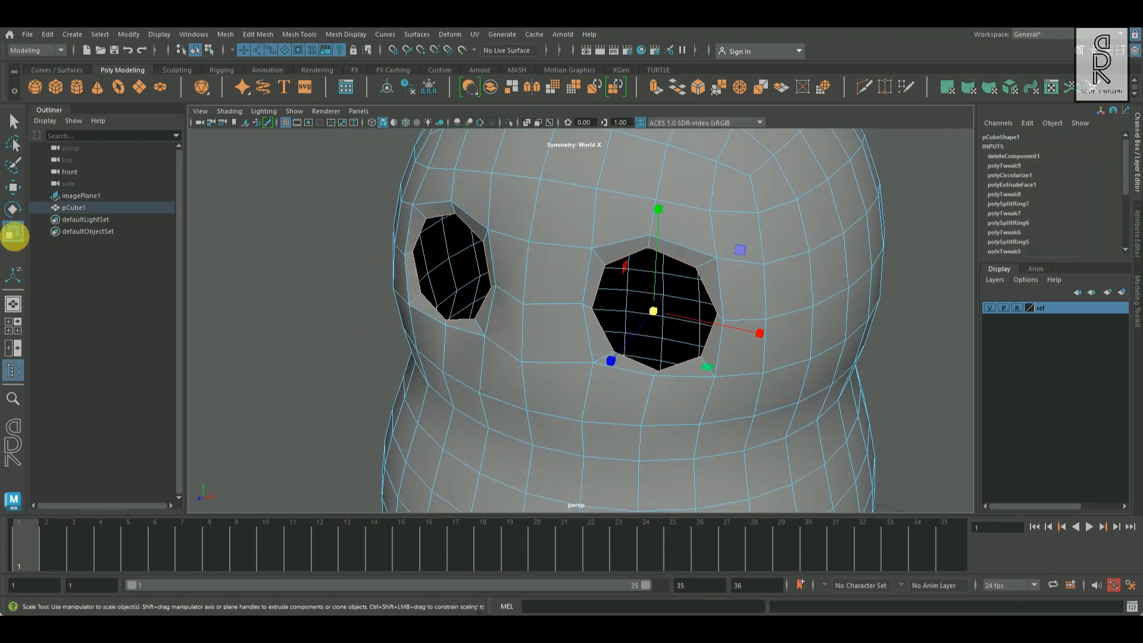
# - Move and rotate the border loops of the eye openings to fit the head's curvature
pyautogui.click(15, 189)
pyautogui.moveTo(665, 273); pyautogui.dragTo(669, 270)
pyautogui.keyDown('alt'); pyautogui.moveTo(768, 344); pyautogui.dragTo(636, 386); pyautogui.keyUp('alt')
pyautogui.click(15, 210)
pyautogui.keyDown('alt'); pyautogui.moveTo(539, 333); pyautogui.dragTo(602, 385); pyautogui.keyUp('alt')
pyautogui.moveTo(679, 450); pyautogui.dragTo(735, 309)
# - Return the body to object selection, create a polygon sphere, and raise it to Y 18.078 at head height
pyautogui.rightClick(671, 245)
pyautogui.moveTo(671, 245); pyautogui.dragTo(730, 228, button='right')
pyautogui.click(809, 321)
pyautogui.keyDown('alt'); pyautogui.moveTo(819, 341); pyautogui.dragTo(795, 292); pyautogui.keyUp('alt')
pyautogui.click(694, 331)
pyautogui.click(37, 88)
pyautogui.scroll(-10, 789, 367)
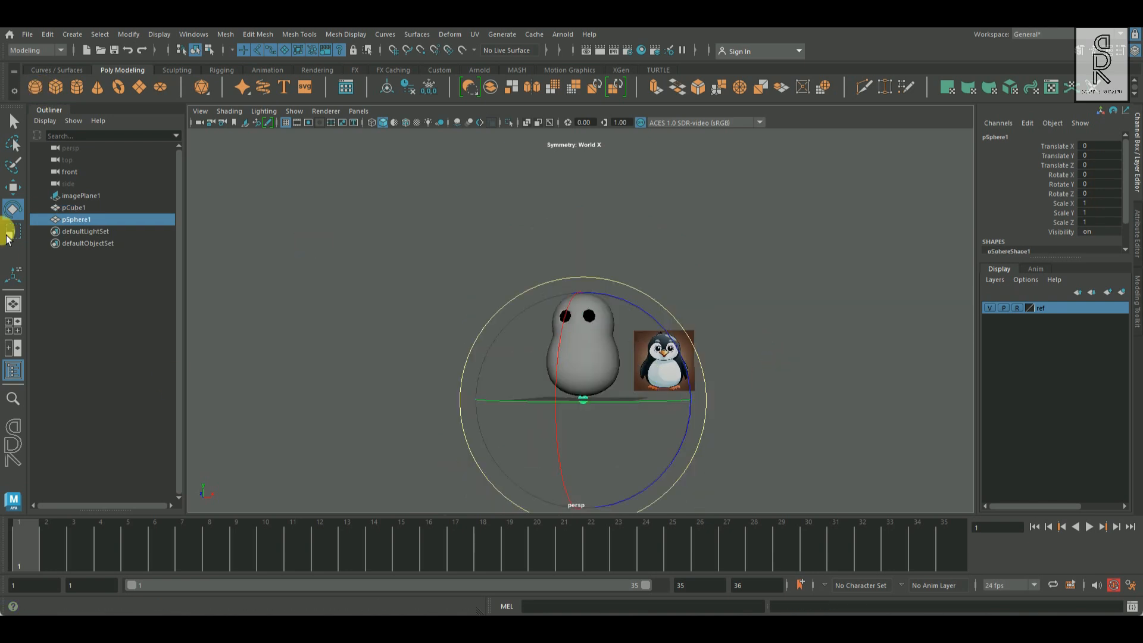
pyautogui.click(13, 189)
pyautogui.moveTo(585, 371); pyautogui.dragTo(584, 293)
pyautogui.scroll(4, 685, 297)
pyautogui.keyDown('alt'); pyautogui.moveTo(714, 297); pyautogui.dragTo(738, 358); pyautogui.keyUp('alt')
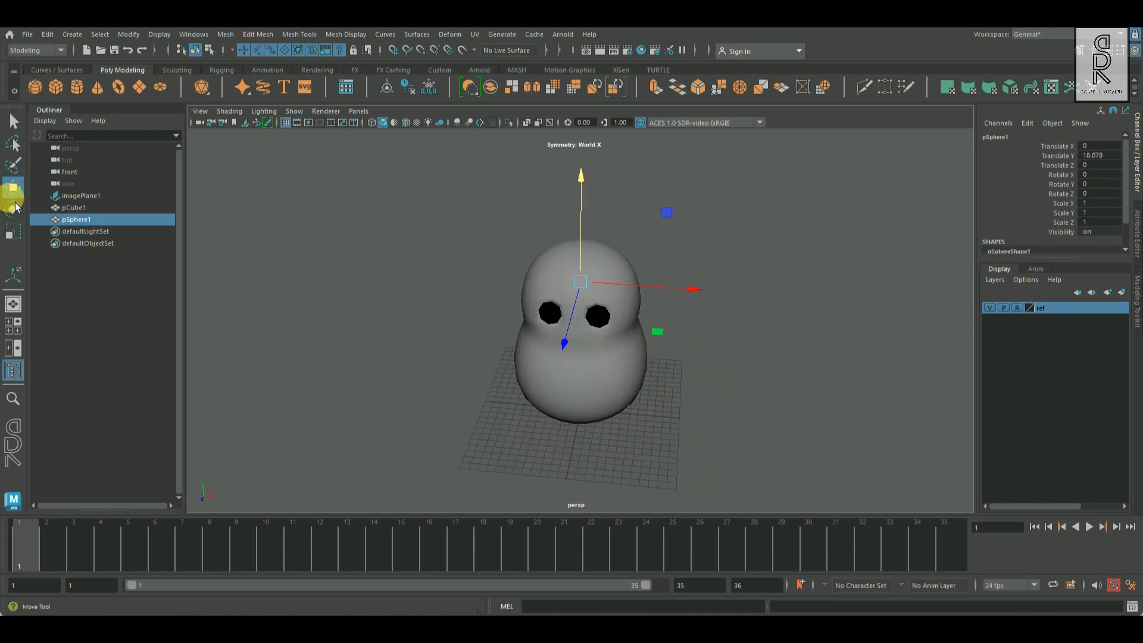
# - Rotate the sphere 90 degrees on X and move it to X 2.597 and Z 6.449
pyautogui.click(13, 210)
pyautogui.click(1118, 175)
pyautogui.write('90')
pyautogui.press('Return')
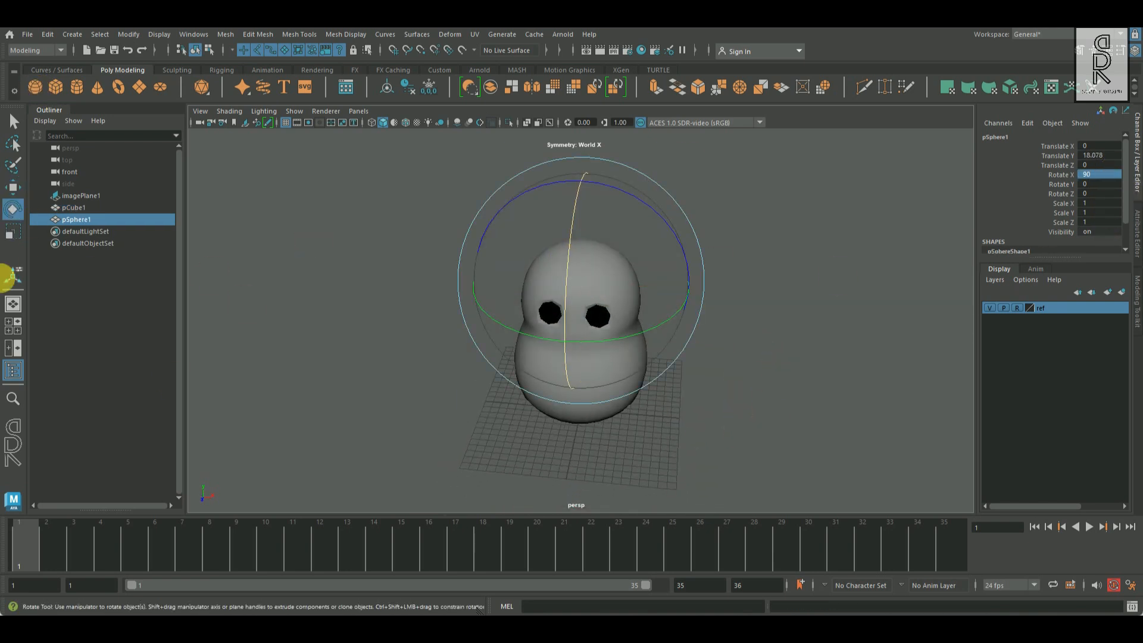
pyautogui.press('w')
pyautogui.moveTo(692, 288); pyautogui.dragTo(717, 291)
pyautogui.moveTo(599, 325); pyautogui.dragTo(599, 361)
# - Lower the sphere to Y 16.356 over the reference eye in the front view and scale it uniformly to about 2.0
pyautogui.press('space')
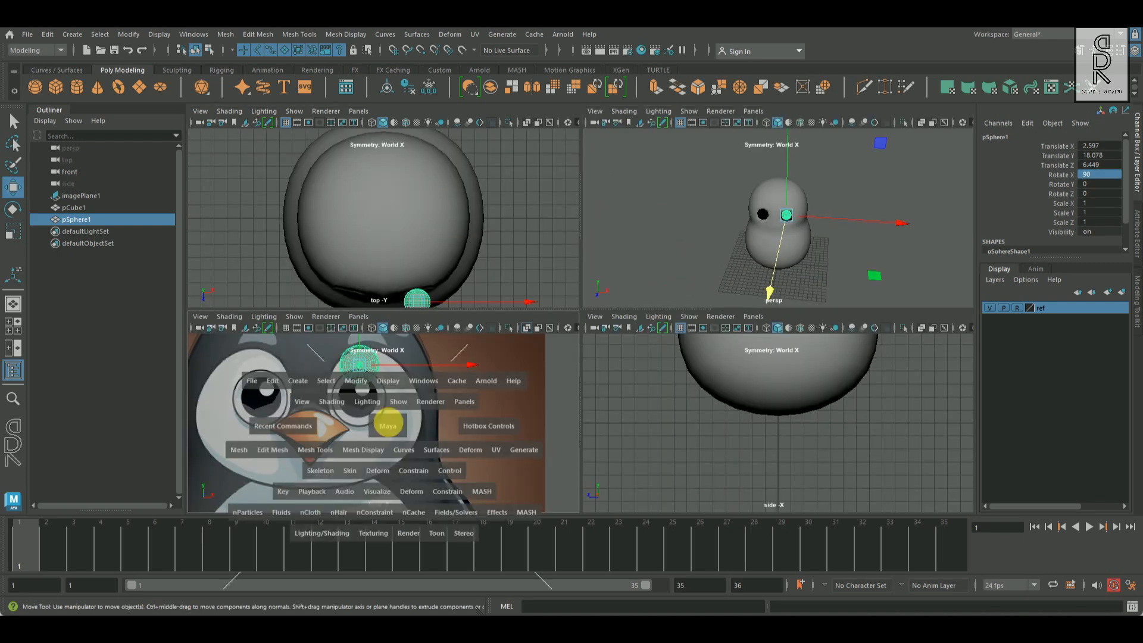
pyautogui.press('space')
pyautogui.moveTo(541, 167); pyautogui.dragTo(547, 233)
pyautogui.click(13, 231)
pyautogui.moveTo(532, 272); pyautogui.dragTo(613, 295)
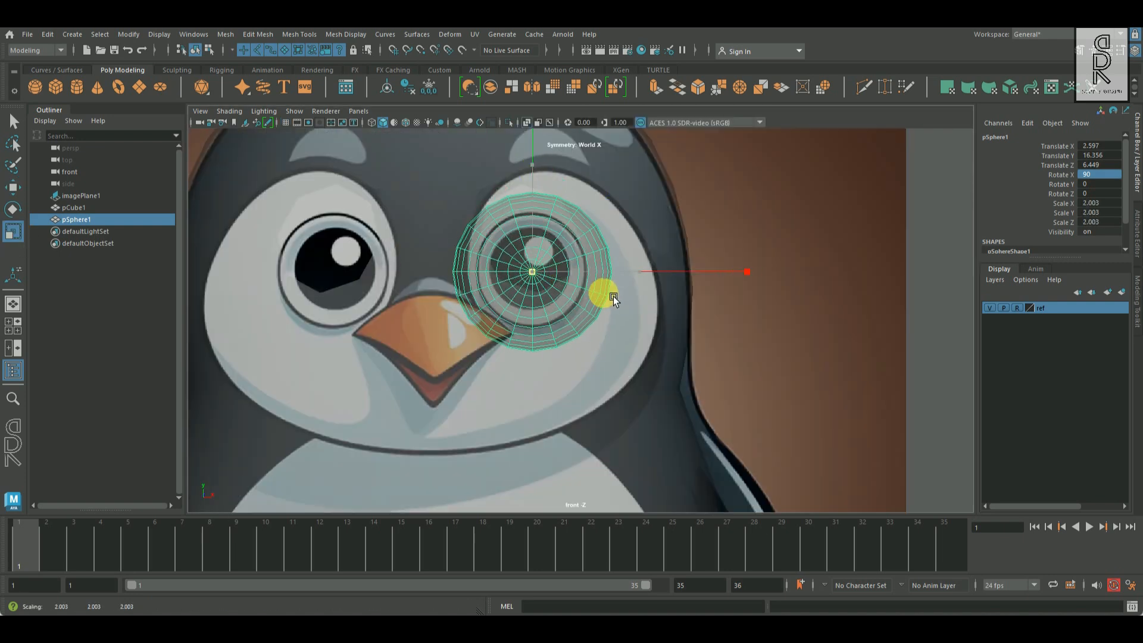
# - Move the enlarged sphere back into the eye socket and adjust its height and sideways position
pyautogui.press('space')
pyautogui.press('space')
pyautogui.press('w')
pyautogui.moveTo(514, 376); pyautogui.dragTo(562, 363)
pyautogui.moveTo(632, 307); pyautogui.dragTo(632, 291)
pyautogui.scroll(3, 850, 398)
pyautogui.keyDown('alt'); pyautogui.moveTo(697, 328); pyautogui.dragTo(813, 467); pyautogui.keyUp('alt')
pyautogui.moveTo(632, 389); pyautogui.dragTo(629, 394)
pyautogui.moveTo(760, 328); pyautogui.dragTo(752, 325)
# - Fine-tune the eyeball's depth and placement from several angles to align it with the socket opening
pyautogui.scroll(3, 768, 357)
pyautogui.keyDown('alt'); pyautogui.moveTo(822, 416); pyautogui.dragTo(712, 306); pyautogui.keyUp('alt')
pyautogui.moveTo(667, 239); pyautogui.dragTo(677, 263)
pyautogui.keyDown('alt'); pyautogui.moveTo(808, 328); pyautogui.dragTo(695, 329); pyautogui.keyUp('alt')
pyautogui.moveTo(607, 344); pyautogui.dragTo(630, 341)
pyautogui.keyDown('alt'); pyautogui.moveTo(733, 353); pyautogui.dragTo(619, 321); pyautogui.keyUp('alt')
pyautogui.moveTo(561, 274); pyautogui.dragTo(660, 286)
# - Select the border edge loops of the body's eye openings and adjust their scale and position around the eyeball
pyautogui.click(671, 284)
pyautogui.scroll(2, 693, 262)
pyautogui.press('F10')
pyautogui.doubleClick(666, 237)
pyautogui.keyDown('alt'); pyautogui.moveTo(815, 310); pyautogui.dragTo(736, 322); pyautogui.keyUp('alt')
pyautogui.click(16, 235)
pyautogui.keyDown('alt'); pyautogui.moveTo(589, 326); pyautogui.dragTo(622, 366); pyautogui.keyUp('alt')
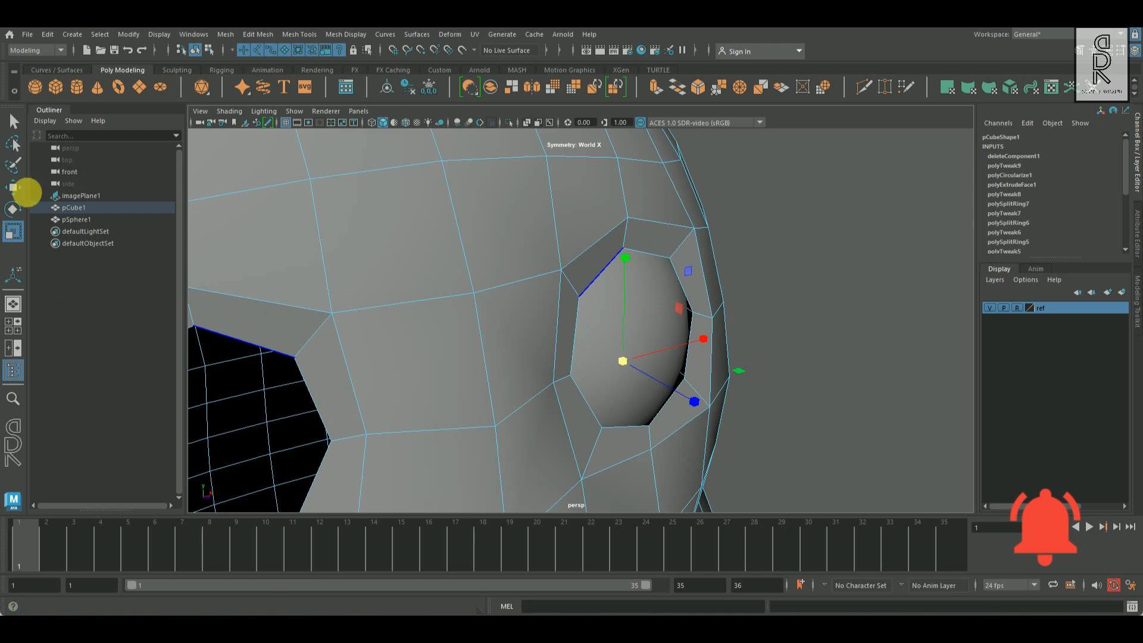
pyautogui.click(16, 189)
# - Return to object selection and reposition the eyeball sphere within the socket
pyautogui.moveTo(664, 309); pyautogui.dragTo(799, 215, button='right')
pyautogui.click(606, 359)
pyautogui.moveTo(607, 361); pyautogui.dragTo(520, 335)
pyautogui.click(837, 362)
pyautogui.scroll(-5, 629, 352)
pyautogui.scroll(5, 520, 335)
pyautogui.moveTo(666, 375)
pyautogui.keyDown('alt'); pyautogui.mouseDown()
pyautogui.moveTo(707, 417)
pyautogui.moveTo(685, 387)
pyautogui.mouseUp(); pyautogui.keyUp('alt')
# - Reselect the eye opening's border edges and adjust their scale and rotation to hug the eyeball
pyautogui.click(576, 277)
pyautogui.scroll(4, 576, 277)
pyautogui.moveTo(575, 224); pyautogui.dragTo(575, 178, button='right')
pyautogui.keyDown('alt'); pyautogui.moveTo(556, 252); pyautogui.dragTo(614, 237); pyautogui.keyUp('alt')
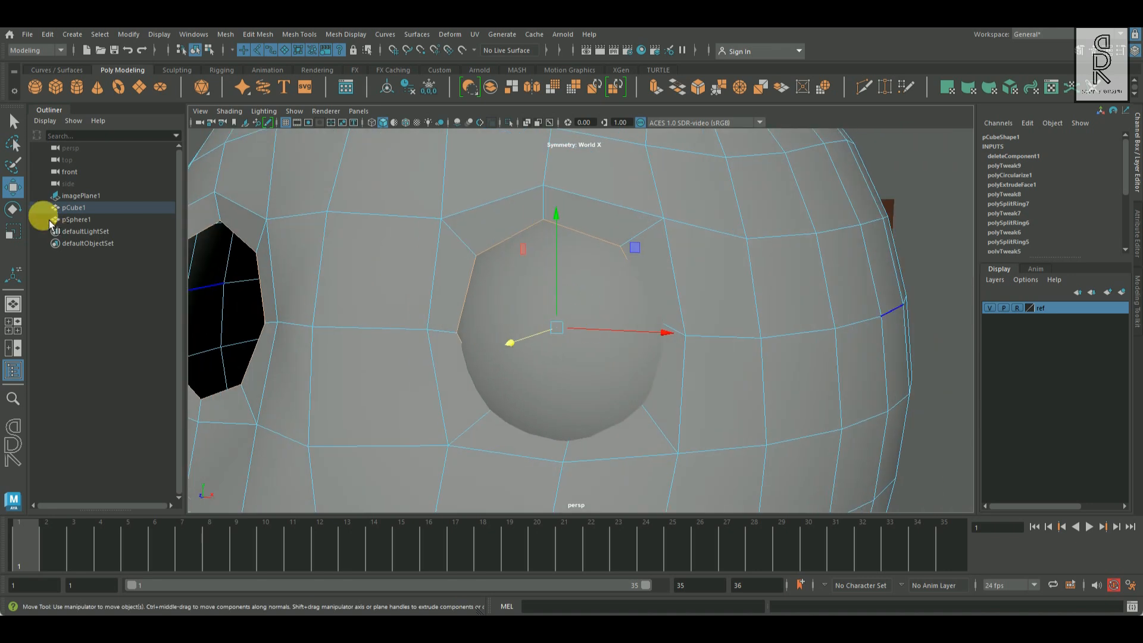
pyautogui.click(14, 231)
pyautogui.click(15, 211)
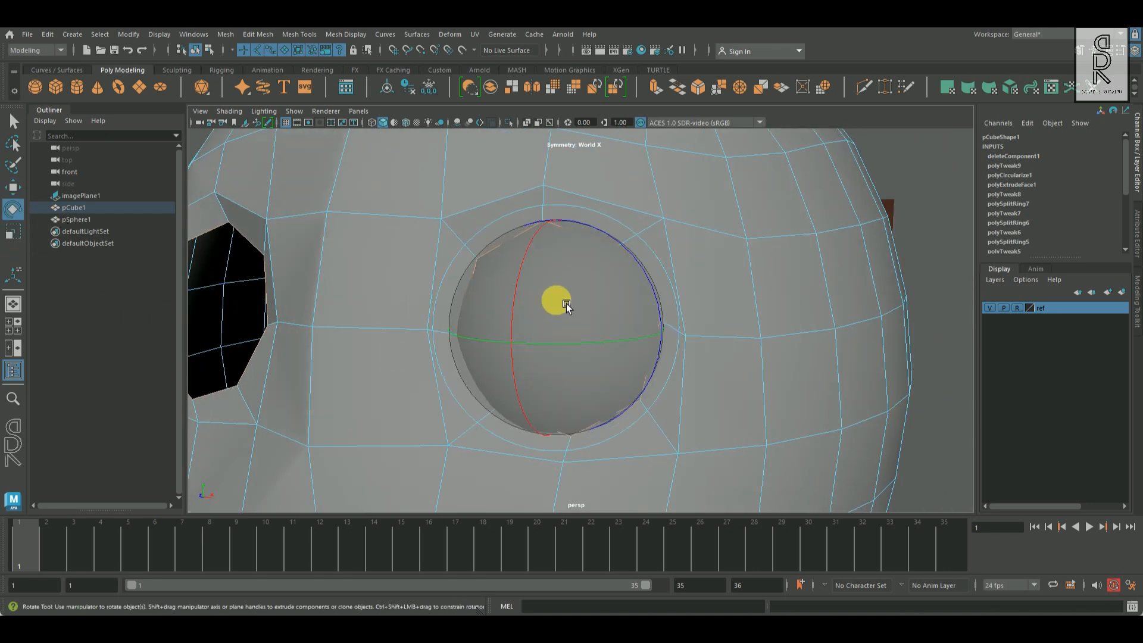
pyautogui.keyDown('alt'); pyautogui.moveTo(570, 298); pyautogui.dragTo(927, 249); pyautogui.keyUp('alt')
pyautogui.click(926, 248)
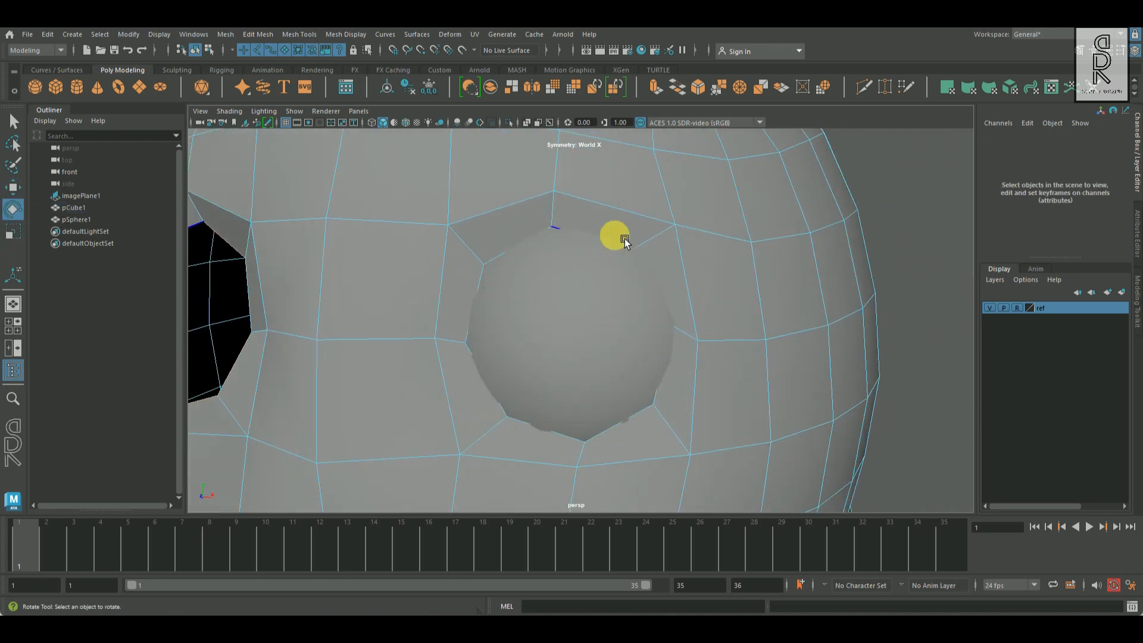
# - Select the eye opening's border edge loop, then scale and shift it to fit the eyeball
pyautogui.keyDown('alt'); pyautogui.moveTo(710, 309); pyautogui.dragTo(719, 302); pyautogui.keyUp('alt')
pyautogui.click(628, 240)
pyautogui.doubleClick(480, 325)
pyautogui.click(16, 188)
pyautogui.click(19, 230)
pyautogui.moveTo(582, 329); pyautogui.dragTo(563, 352)
pyautogui.moveTo(399, 360); pyautogui.dragTo(423, 351)
# - Extrude the eye opening's border edges inward along the eyeball to give the socket depth
pyautogui.click(13, 188)
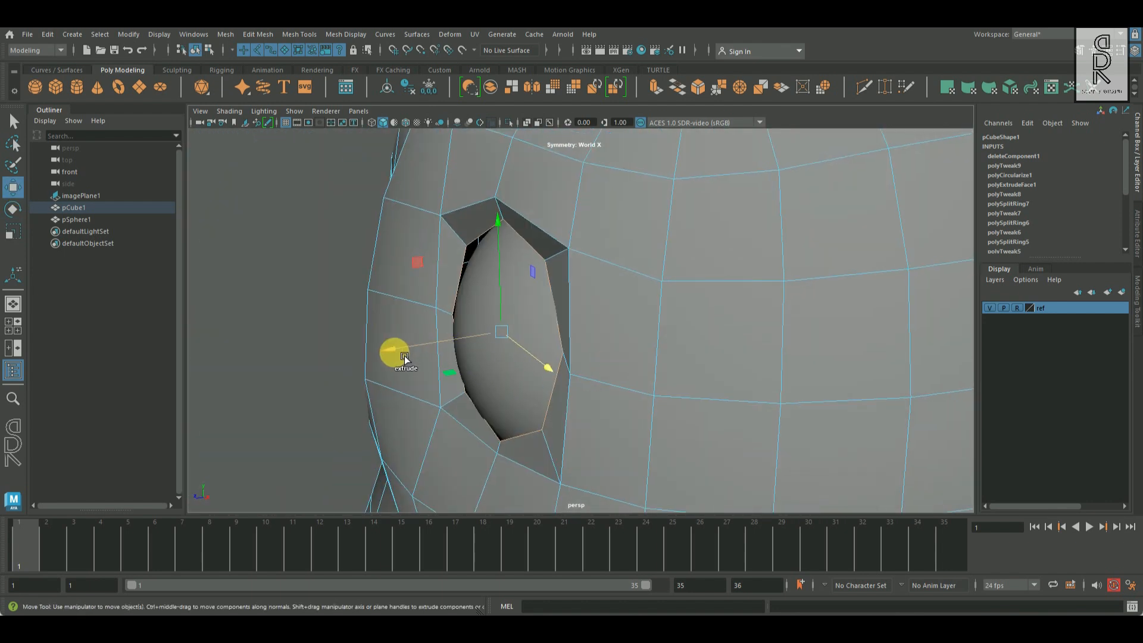
pyautogui.keyDown('shift'); pyautogui.moveTo(451, 275); pyautogui.dragTo(469, 341, button='right'); pyautogui.keyUp('shift')
pyautogui.moveTo(426, 422); pyautogui.dragTo(638, 384)
# - Split the edge ring around the socket rim and apply Edit Edge Flow to the new loop
pyautogui.click(573, 185)
pyautogui.keyDown('ctrl'); pyautogui.moveTo(665, 198); pyautogui.dragTo(769, 267, button='right'); pyautogui.keyUp('ctrl')
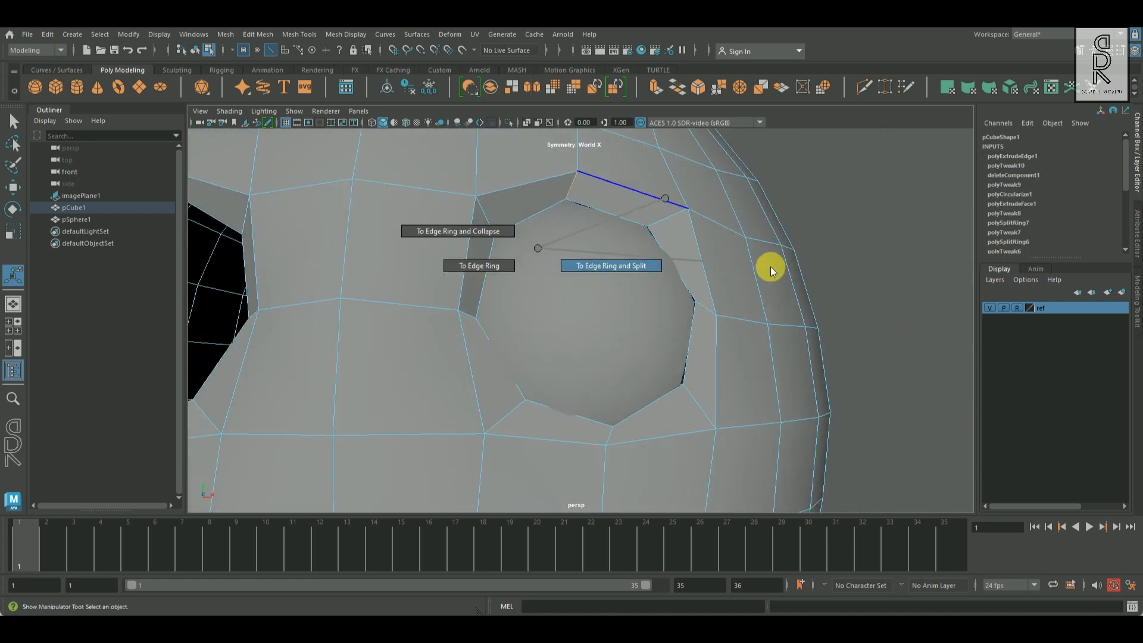
pyautogui.keyDown('shift'); pyautogui.rightClick(625, 230); pyautogui.keyUp('shift')
pyautogui.click(655, 347)
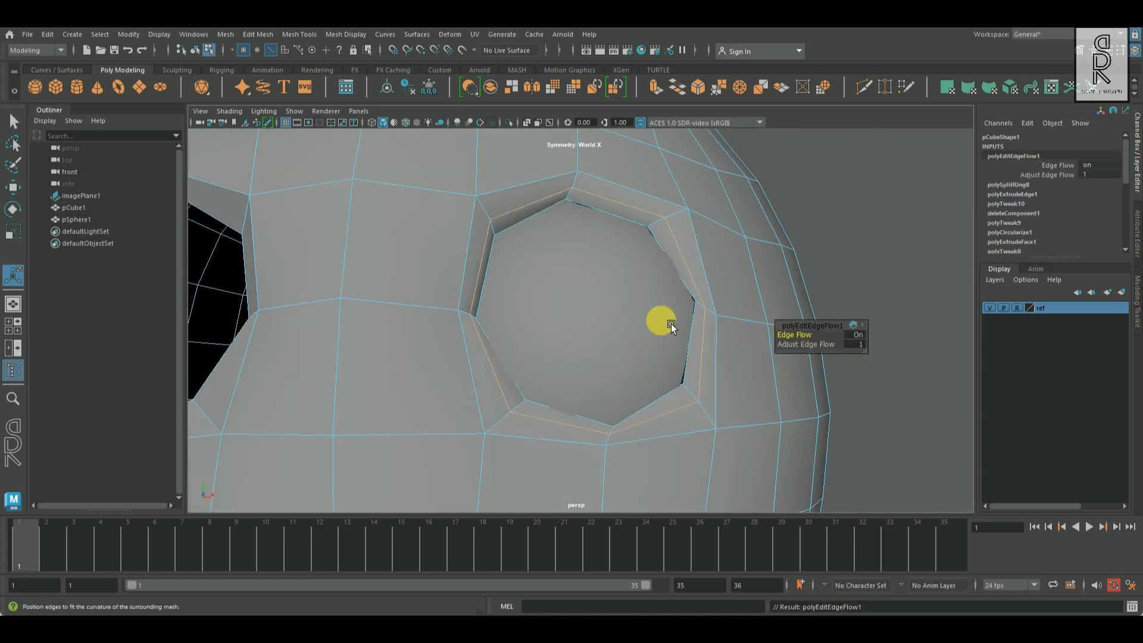
pyautogui.press('g')
pyautogui.keyDown('alt'); pyautogui.moveTo(687, 286); pyautogui.dragTo(640, 340); pyautogui.keyUp('alt')
pyautogui.hotkey('ctrl', 'z')
pyautogui.keyDown('alt'); pyautogui.moveTo(550, 353); pyautogui.dragTo(526, 377); pyautogui.keyUp('alt')
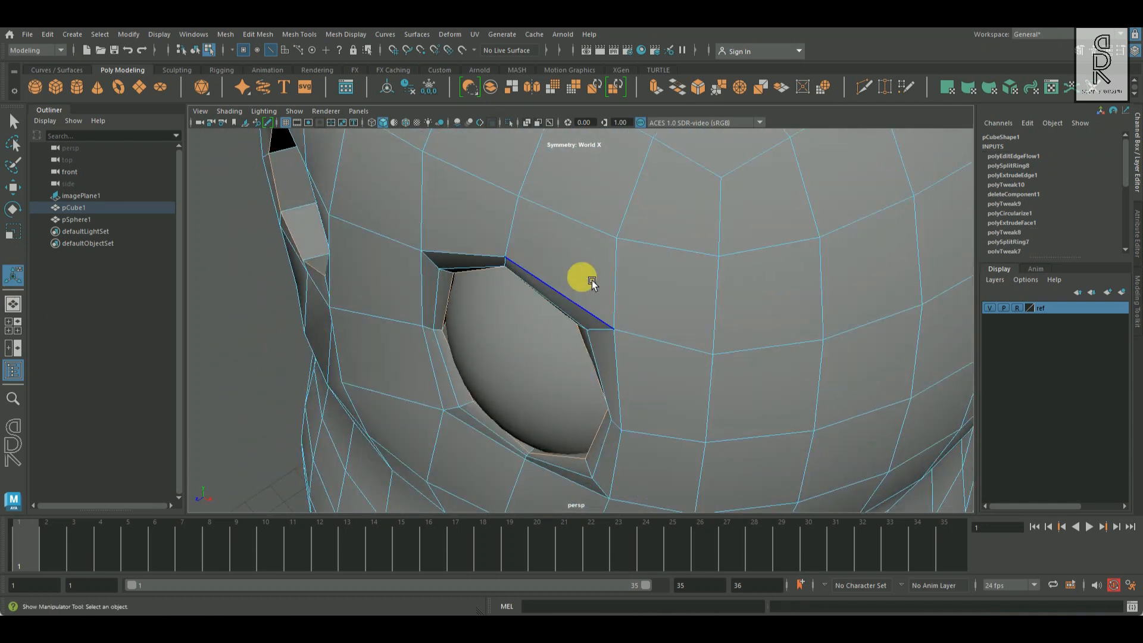
# - Return to object selection, assign the eyeball sphere to a new display layer and hide that layer
pyautogui.moveTo(585, 286); pyautogui.dragTo(640, 259, button='right')
pyautogui.keyDown('alt'); pyautogui.moveTo(394, 338); pyautogui.dragTo(532, 335); pyautogui.keyUp('alt')
pyautogui.scroll(-8, 533, 335)
pyautogui.keyDown('alt'); pyautogui.moveTo(707, 379); pyautogui.dragTo(733, 327, button='middle'); pyautogui.keyUp('alt')
pyautogui.moveTo(577, 227); pyautogui.dragTo(634, 208, button='right')
pyautogui.click(724, 309)
pyautogui.click(644, 277)
pyautogui.click(1121, 291)
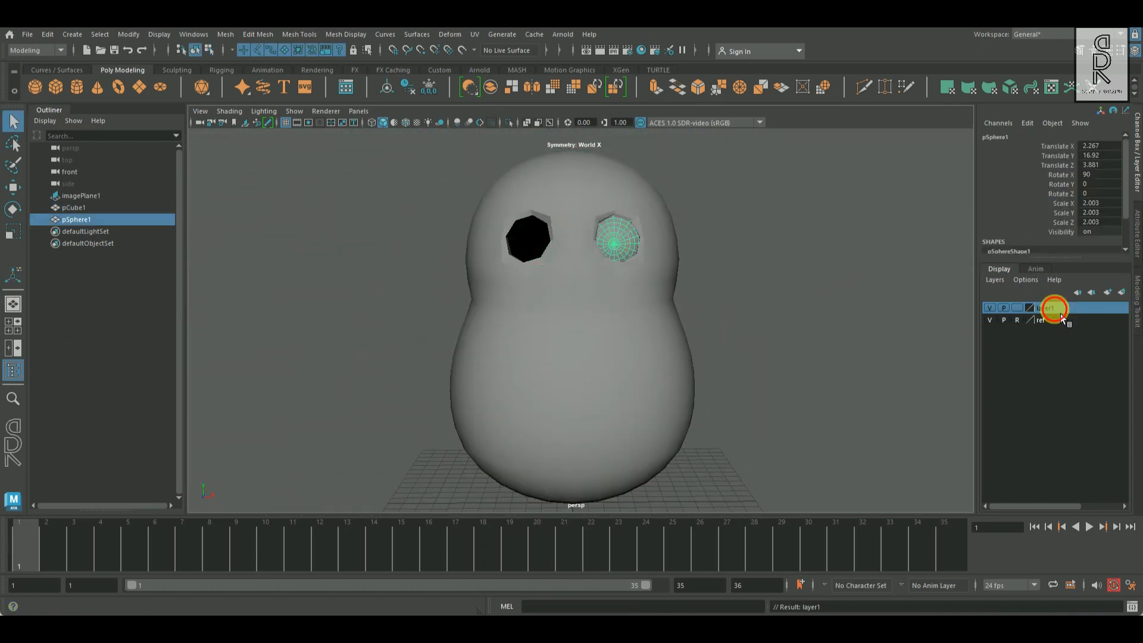
pyautogui.doubleClick(1045, 308)
pyautogui.click(466, 345)
pyautogui.click(989, 308)
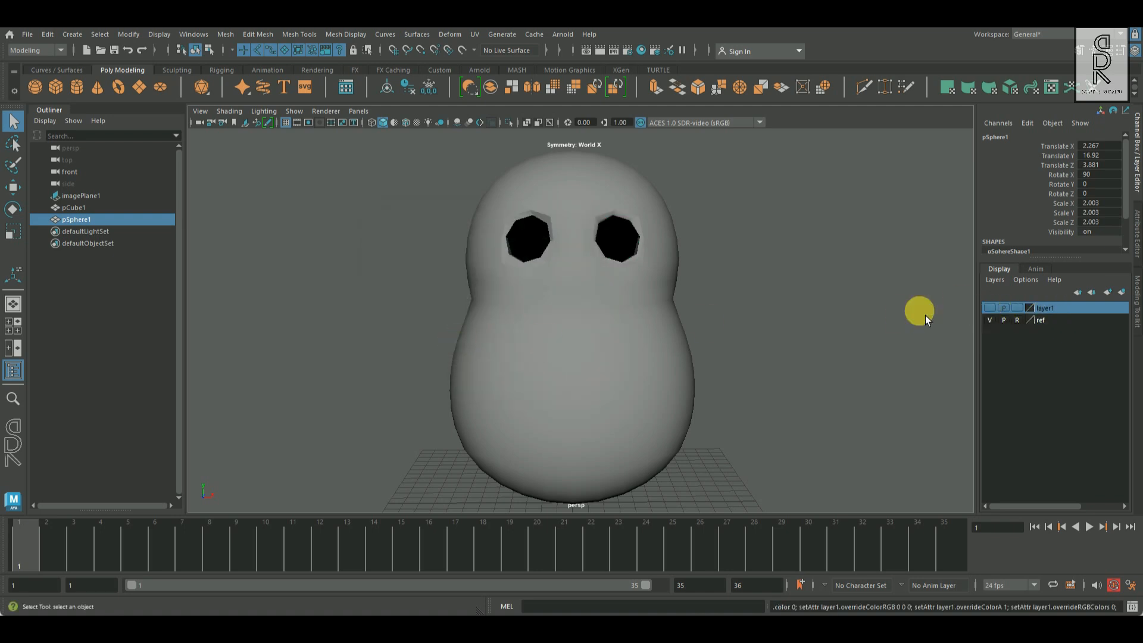
# - In the front view, delete the faces of the body's negative-X half and return to object selection
pyautogui.scroll(5, 744, 302)
pyautogui.keyDown('alt'); pyautogui.moveTo(881, 300); pyautogui.dragTo(842, 324); pyautogui.keyUp('alt')
pyautogui.keyDown('alt'); pyautogui.moveTo(843, 324); pyautogui.dragTo(833, 411, button='middle'); pyautogui.keyUp('alt')
pyautogui.click(526, 278)
pyautogui.press('space')
pyautogui.press('space')
pyautogui.scroll(-6, 772, 343)
pyautogui.moveTo(549, 261); pyautogui.dragTo(549, 293, button='right')
pyautogui.click(547, 260)
pyautogui.keyDown('shift'); pyautogui.moveTo(549, 261); pyautogui.dragTo(506, 179, button='right'); pyautogui.keyUp('shift')
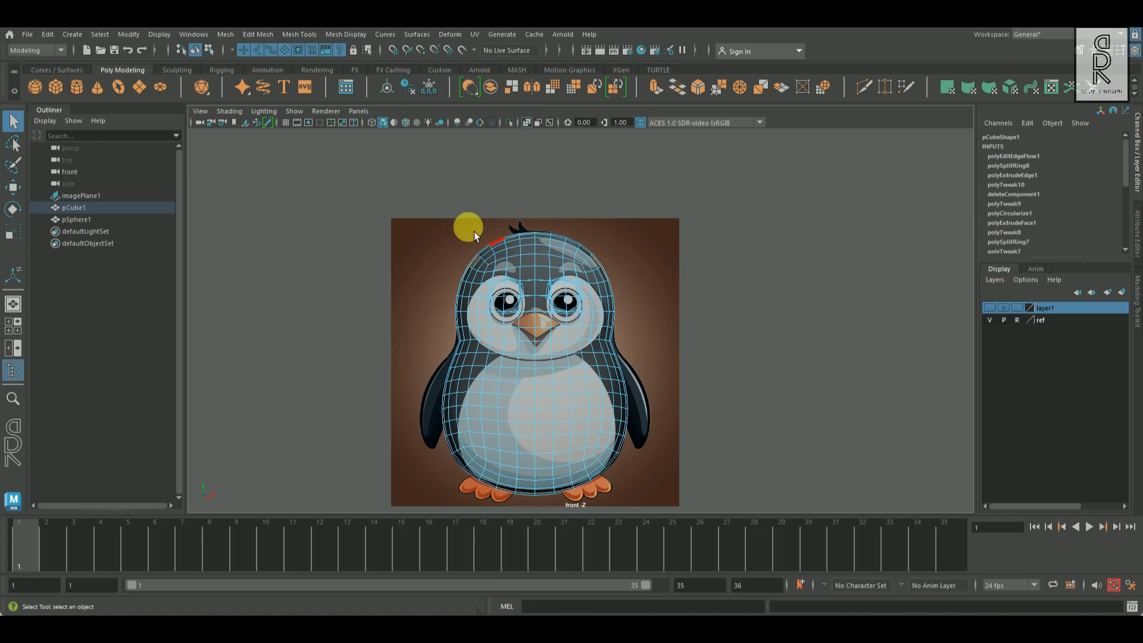
pyautogui.press('Delete')
pyautogui.moveTo(546, 270); pyautogui.dragTo(680, 227, button='right')
pyautogui.press('space')
pyautogui.press('space')
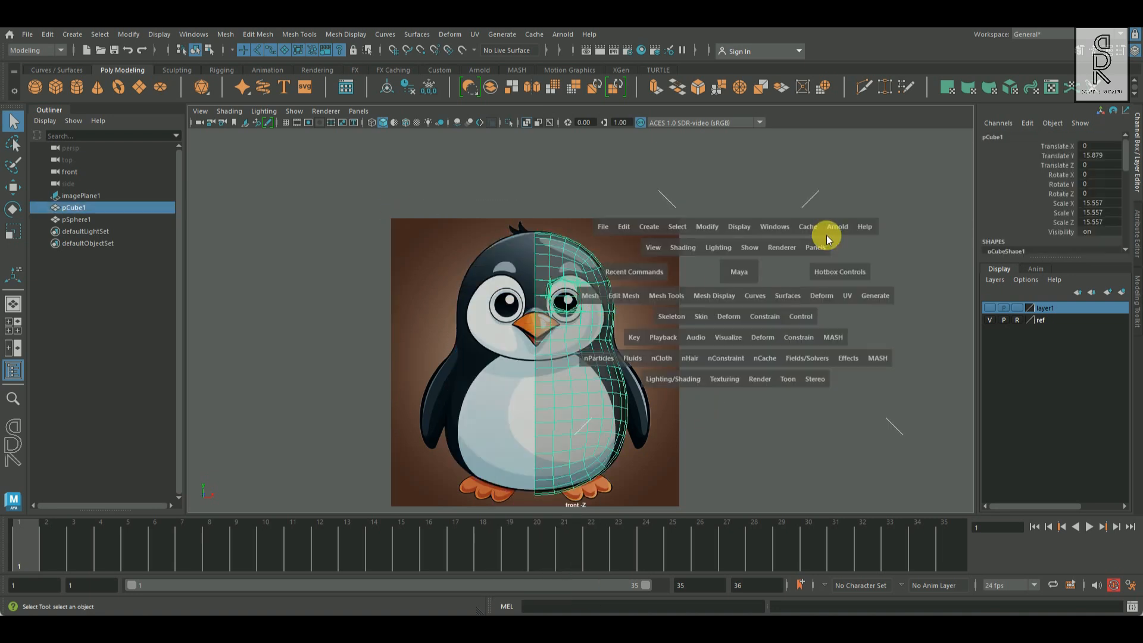
# - Scale the edge loop around the remaining eye socket and apply Edit Edge Flow to it
pyautogui.keyDown('alt'); pyautogui.moveTo(793, 298); pyautogui.dragTo(768, 380); pyautogui.keyUp('alt')
pyautogui.scroll(6, 529, 327)
pyautogui.moveTo(678, 276); pyautogui.dragTo(680, 209, button='right')
pyautogui.doubleClick(686, 267)
pyautogui.keyDown('alt'); pyautogui.moveTo(741, 333); pyautogui.dragTo(829, 375); pyautogui.keyUp('alt')
pyautogui.click(13, 231)
pyautogui.moveTo(664, 347); pyautogui.dragTo(650, 291)
pyautogui.press('w')
pyautogui.keyDown('shift'); pyautogui.moveTo(650, 290); pyautogui.dragTo(684, 377, button='right'); pyautogui.keyUp('shift')
# - Reposition individual vertices around the eye socket to even out the rim's shape
pyautogui.scroll(-3, 512, 374)
pyautogui.press('w')
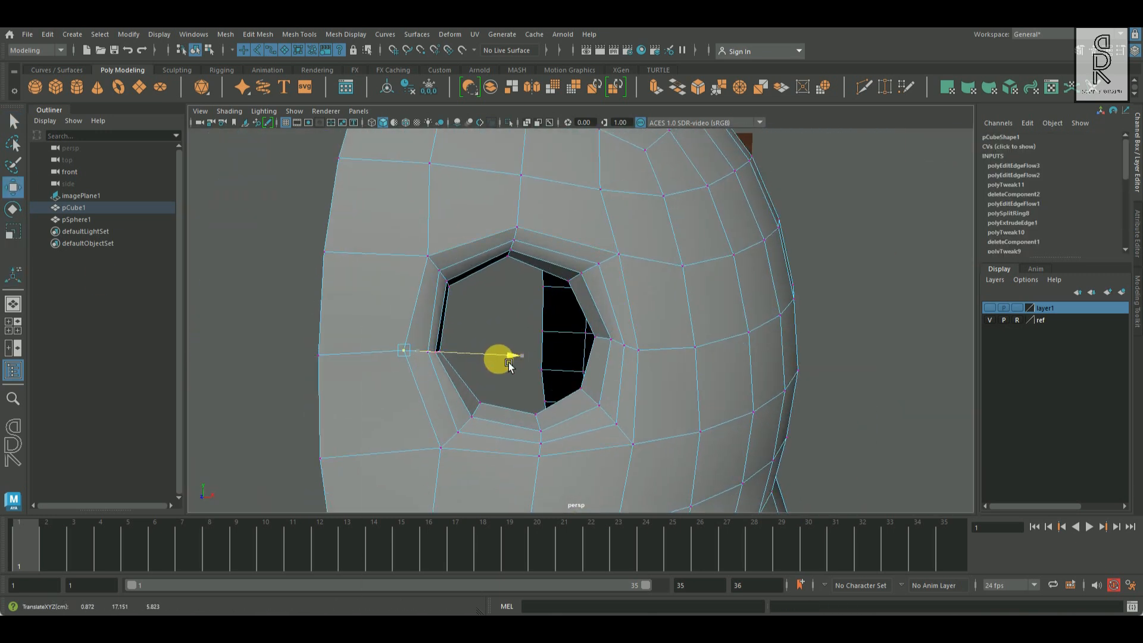
pyautogui.scroll(2, 467, 369)
pyautogui.press('F9')
pyautogui.scroll(3, 619, 357)
pyautogui.click(538, 445)
pyautogui.click(480, 293)
# - Leave component editing on the body and show the eyeball's display layer again
pyautogui.keyDown('alt'); pyautogui.moveTo(480, 294); pyautogui.dragTo(395, 265); pyautogui.keyUp('alt')
pyautogui.moveTo(396, 265); pyautogui.dragTo(581, 229, button='right')
pyautogui.moveTo(510, 204); pyautogui.dragTo(603, 237, button='right')
pyautogui.keyDown('alt'); pyautogui.moveTo(603, 237); pyautogui.dragTo(595, 417); pyautogui.keyUp('alt')
pyautogui.click(1017, 307)
pyautogui.click(1018, 308)
# - Move the vertices around the socket rim so the opening follows the eyeball's contour
pyautogui.keyDown('alt'); pyautogui.moveTo(518, 426); pyautogui.dragTo(472, 248); pyautogui.keyUp('alt')
pyautogui.click(472, 357)
pyautogui.click(627, 378)
pyautogui.keyDown('alt'); pyautogui.moveTo(626, 379); pyautogui.dragTo(569, 364); pyautogui.keyUp('alt')
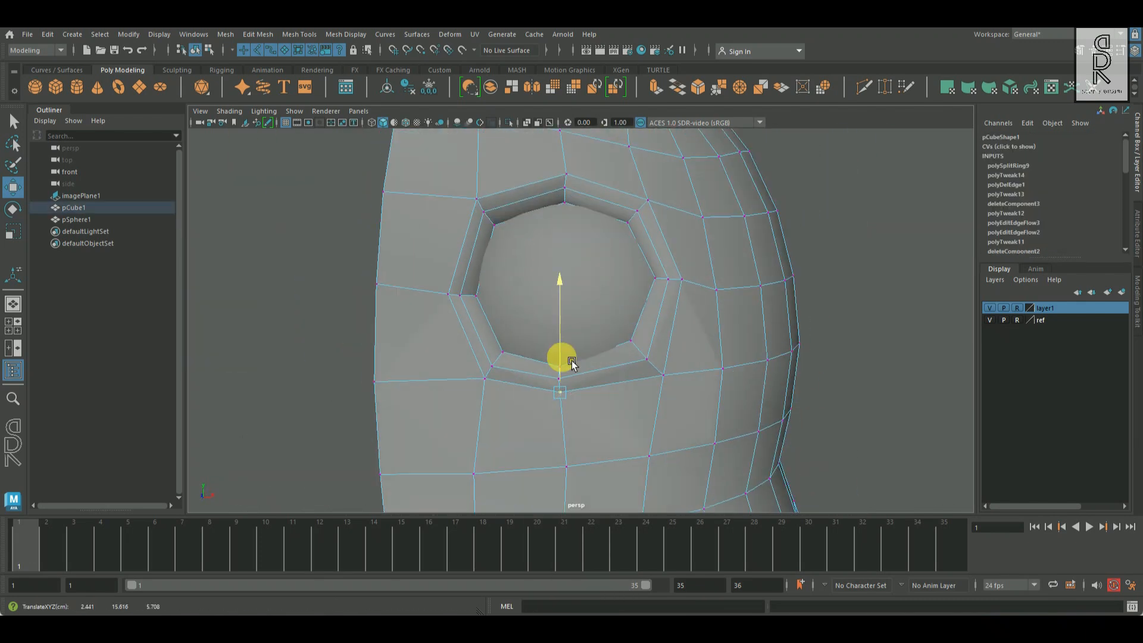
pyautogui.keyDown('alt'); pyautogui.moveTo(685, 376); pyautogui.dragTo(586, 399); pyautogui.keyUp('alt')
pyautogui.click(583, 406)
pyautogui.moveTo(582, 412); pyautogui.dragTo(650, 416)
pyautogui.press('e')
pyautogui.press('w')
pyautogui.moveTo(677, 296); pyautogui.dragTo(691, 283)
pyautogui.press('r')
pyautogui.click(340, 375)
pyautogui.keyDown('alt'); pyautogui.moveTo(481, 381); pyautogui.dragTo(613, 298); pyautogui.keyUp('alt')
pyautogui.click(613, 292)
# - Extrude the socket's inner border edges and fit them around the eyeball using soft selection
pyautogui.moveTo(610, 286); pyautogui.dragTo(606, 323, button='right')
pyautogui.click(599, 390)
pyautogui.keyDown('shift'); pyautogui.doubleClick(553, 403); pyautogui.keyUp('shift')
pyautogui.keyDown('alt'); pyautogui.moveTo(553, 404); pyautogui.dragTo(666, 476); pyautogui.keyUp('alt')
pyautogui.press('e')
pyautogui.press('b')
pyautogui.press('w')
pyautogui.moveTo(569, 458); pyautogui.dragTo(567, 445)
pyautogui.click(791, 381)
pyautogui.keyDown('alt'); pyautogui.moveTo(768, 381); pyautogui.dragTo(506, 405); pyautogui.keyUp('alt')
pyautogui.hotkey('ctrl', 'z')
# - Turn off soft selection, apply Edit Edge Flow to the socket's edge loops and preview the body smoothed
pyautogui.keyDown('alt'); pyautogui.moveTo(476, 370); pyautogui.dragTo(585, 342); pyautogui.keyUp('alt')
pyautogui.press('1')
pyautogui.click(586, 354)
pyautogui.moveTo(601, 345); pyautogui.dragTo(602, 312, button='right')
pyautogui.doubleClick(625, 319)
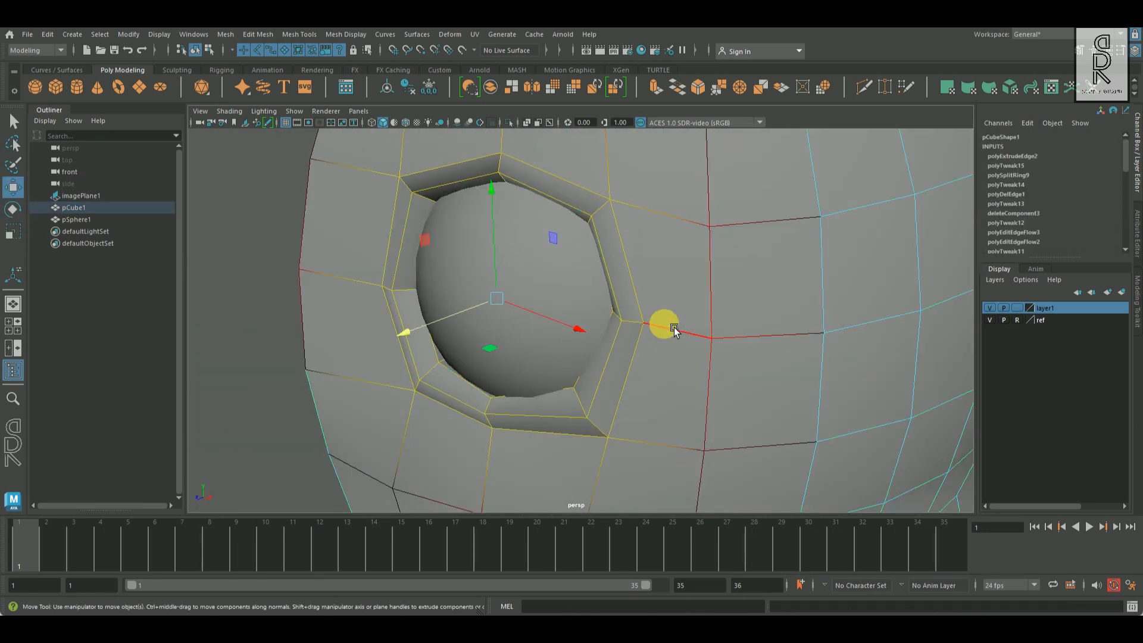
pyautogui.press('b')
pyautogui.keyDown('alt'); pyautogui.moveTo(674, 326); pyautogui.dragTo(656, 298); pyautogui.keyUp('alt')
pyautogui.keyDown('shift'); pyautogui.moveTo(655, 298); pyautogui.dragTo(655, 416, button='right'); pyautogui.keyUp('shift')
pyautogui.keyDown('alt'); pyautogui.moveTo(654, 416); pyautogui.dragTo(537, 376); pyautogui.keyUp('alt')
pyautogui.press('g')
pyautogui.press('3')
pyautogui.moveTo(658, 267); pyautogui.dragTo(831, 192, button='right')
pyautogui.click(832, 193)
pyautogui.press('q')
pyautogui.scroll(-5, 541, 408)
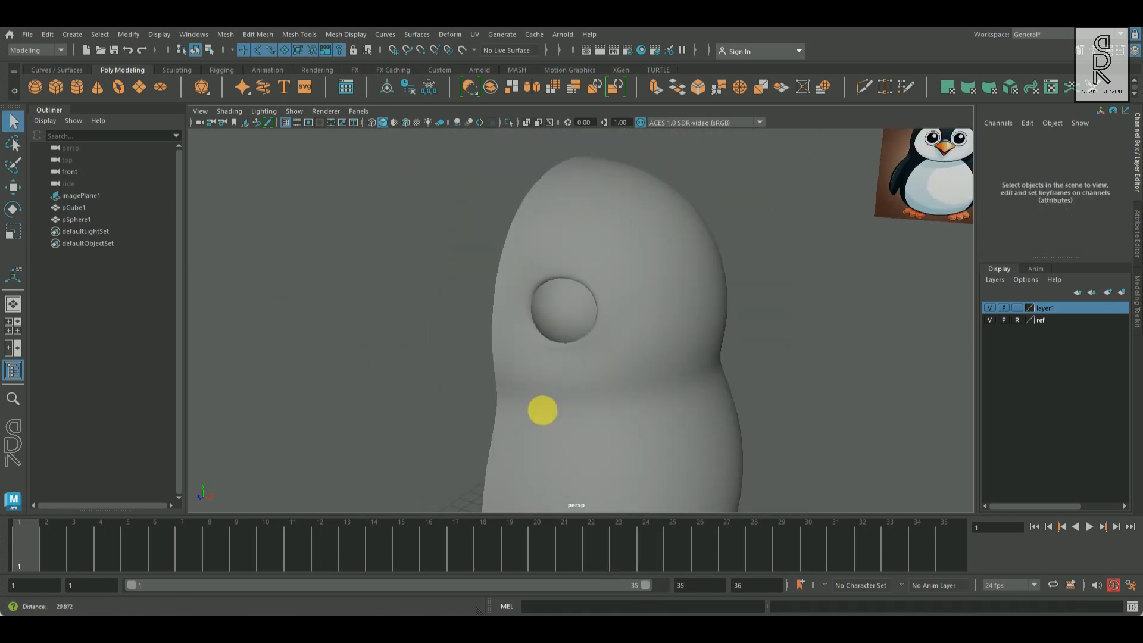
# - Select the body half's open centre border edges and scale them flat along X in the front view
pyautogui.keyDown('alt'); pyautogui.moveTo(616, 381); pyautogui.dragTo(559, 364); pyautogui.keyUp('alt')
pyautogui.scroll(-5, 619, 399)
pyautogui.keyDown('alt'); pyautogui.moveTo(621, 401); pyautogui.dragTo(570, 313); pyautogui.keyUp('alt')
pyautogui.click(631, 427)
pyautogui.press('space')
pyautogui.press('space')
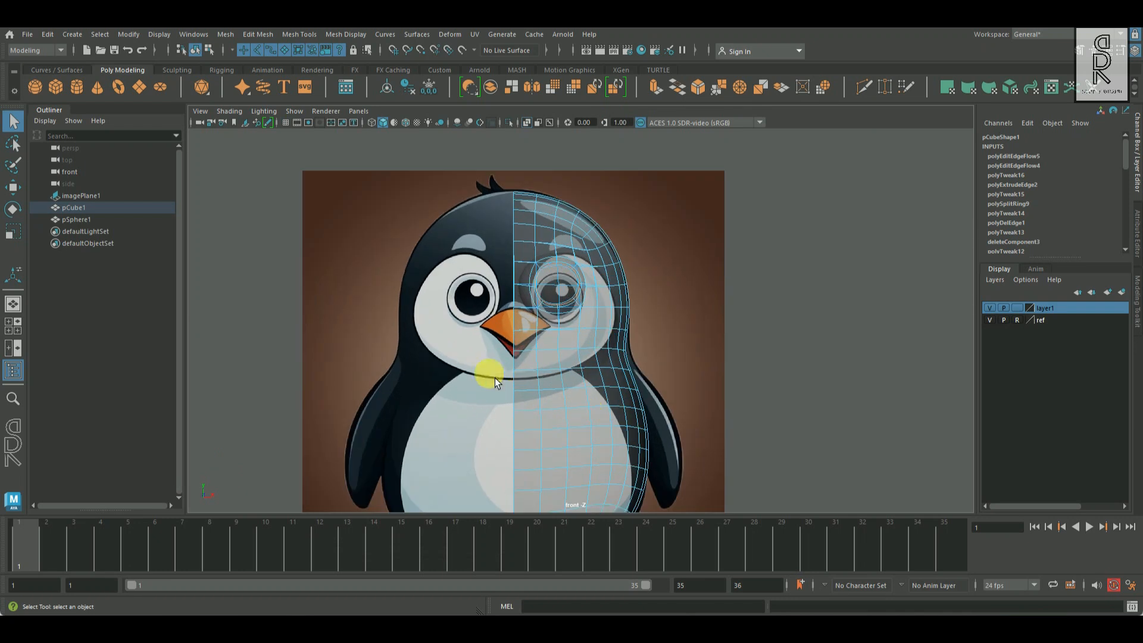
pyautogui.scroll(-3, 604, 383)
pyautogui.click(13, 231)
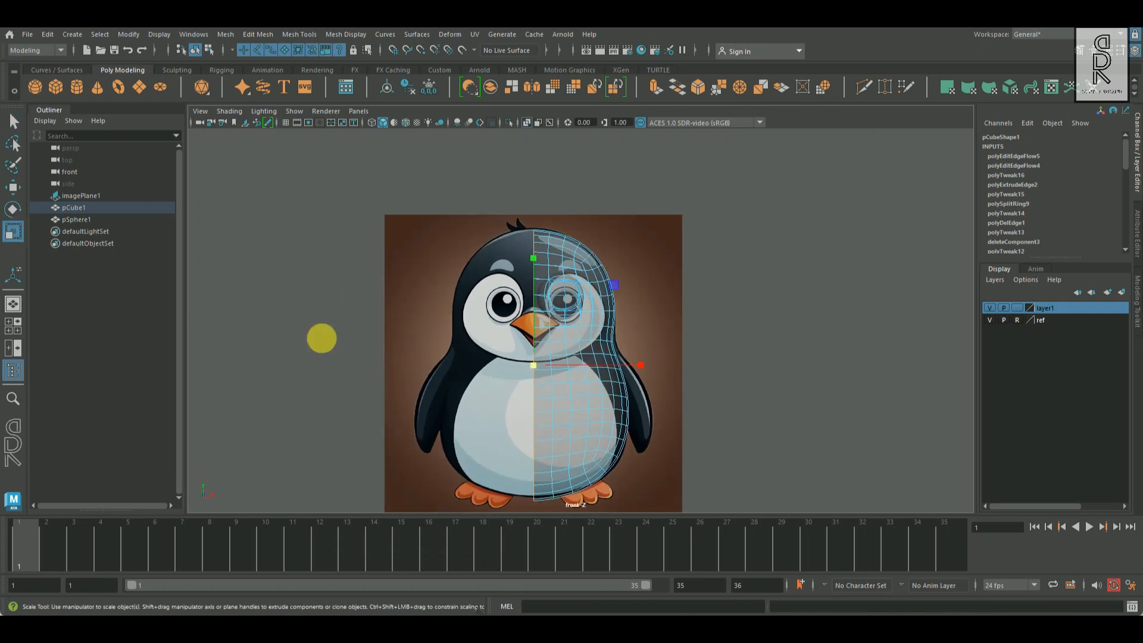
pyautogui.click(642, 369)
pyautogui.scroll(2, 583, 423)
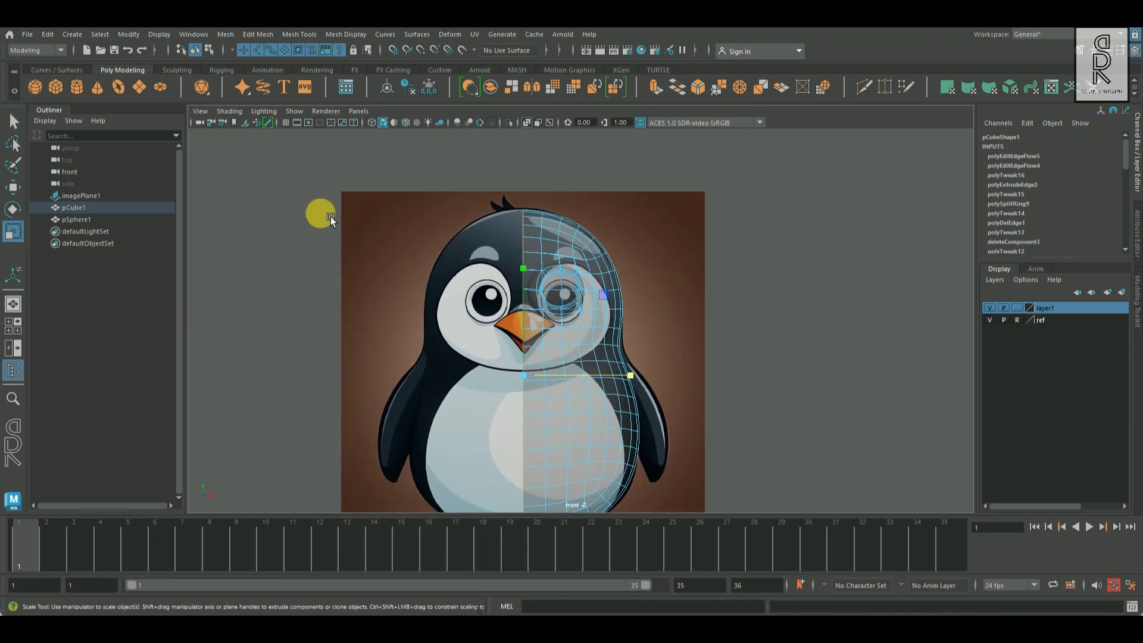
# - Show the grid and snap the centre border edges onto the grid's vertical centre line
pyautogui.click(287, 124)
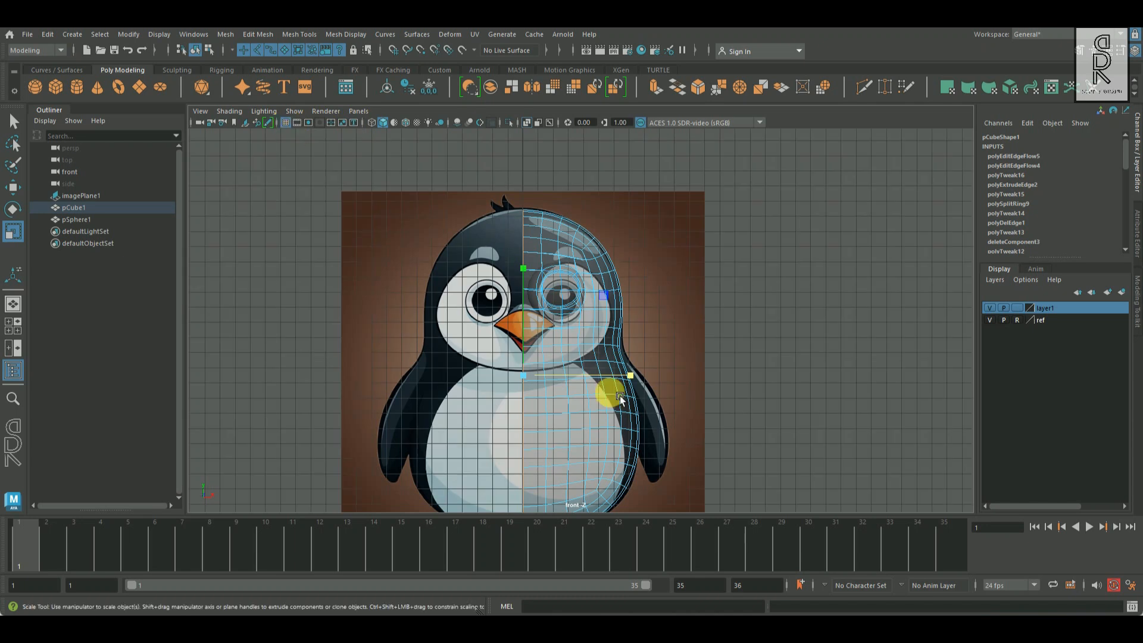
pyautogui.keyDown('alt'); pyautogui.moveTo(548, 369); pyautogui.dragTo(586, 281, button='middle'); pyautogui.keyUp('alt')
pyautogui.scroll(3, 605, 395)
pyautogui.click(13, 187)
pyautogui.scroll(4, 771, 413)
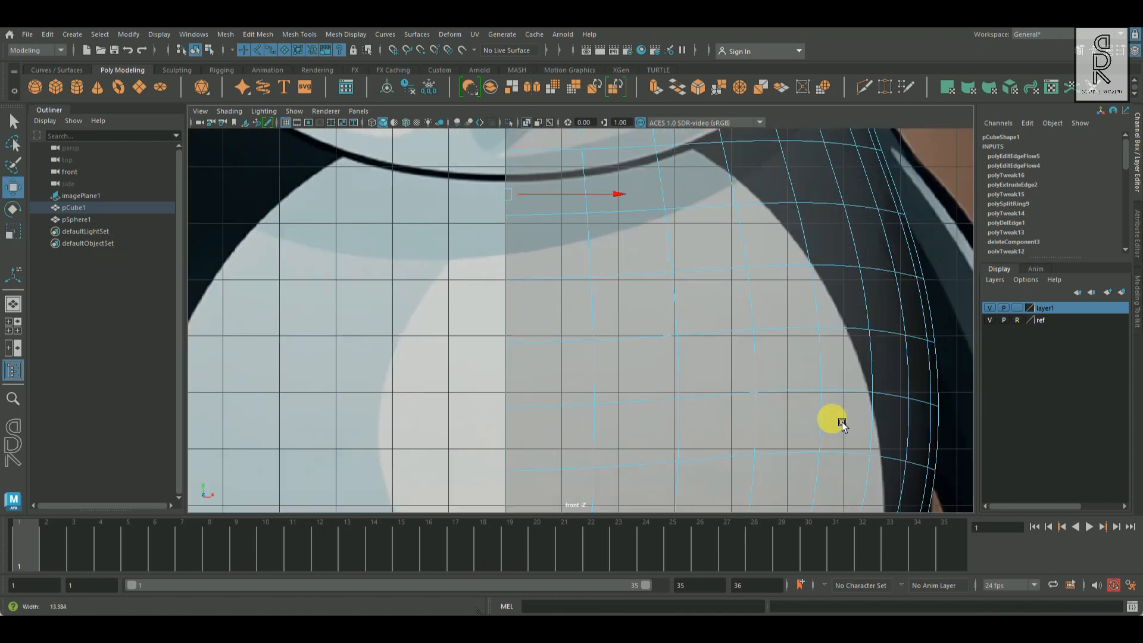
pyautogui.scroll(3, 684, 416)
pyautogui.moveTo(630, 349); pyautogui.dragTo(532, 359)
pyautogui.press('x')
pyautogui.scroll(-5, 612, 342)
# - Clean up the body half by centring its pivot, deleting its history and freezing its transformations
pyautogui.moveTo(652, 291); pyautogui.dragTo(822, 293, button='right')
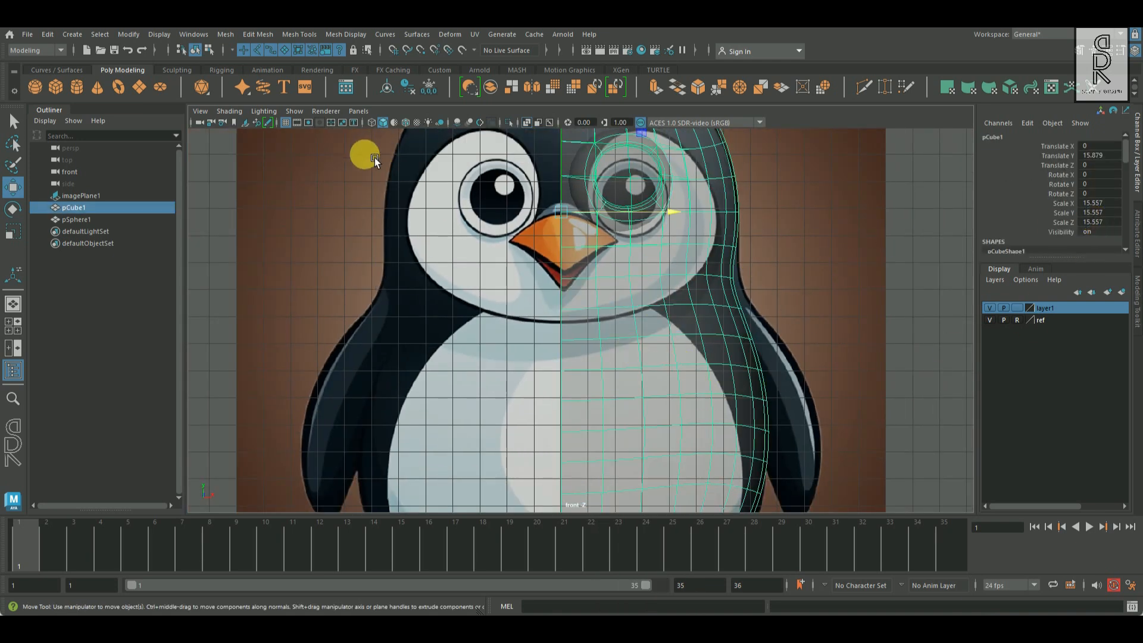
pyautogui.click(388, 90)
pyautogui.click(408, 89)
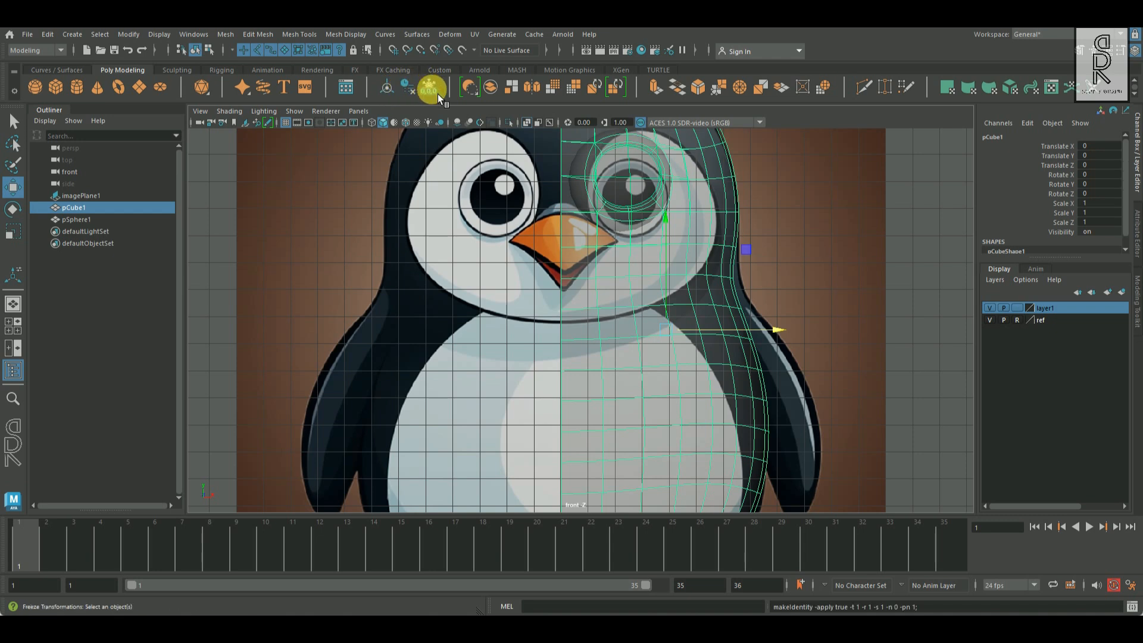
# - Snap the body half's pivot to its centre edge and mirror a duplicate with Scale X set to -1
pyautogui.click(683, 381)
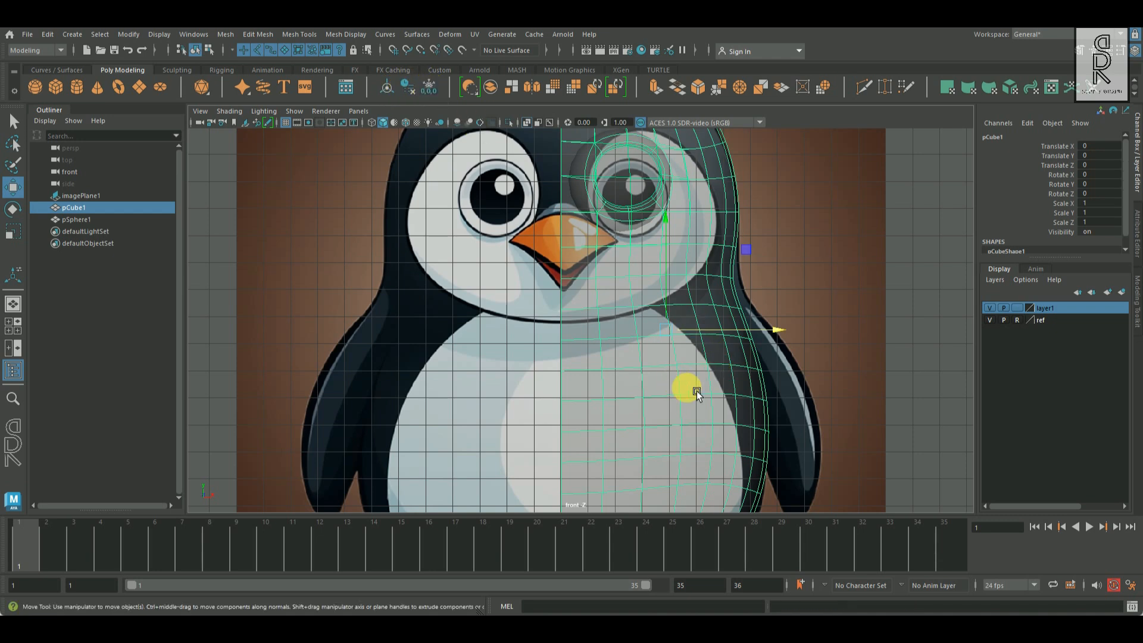
pyautogui.press('v')
pyautogui.press('d')
pyautogui.moveTo(779, 330); pyautogui.dragTo(529, 343)
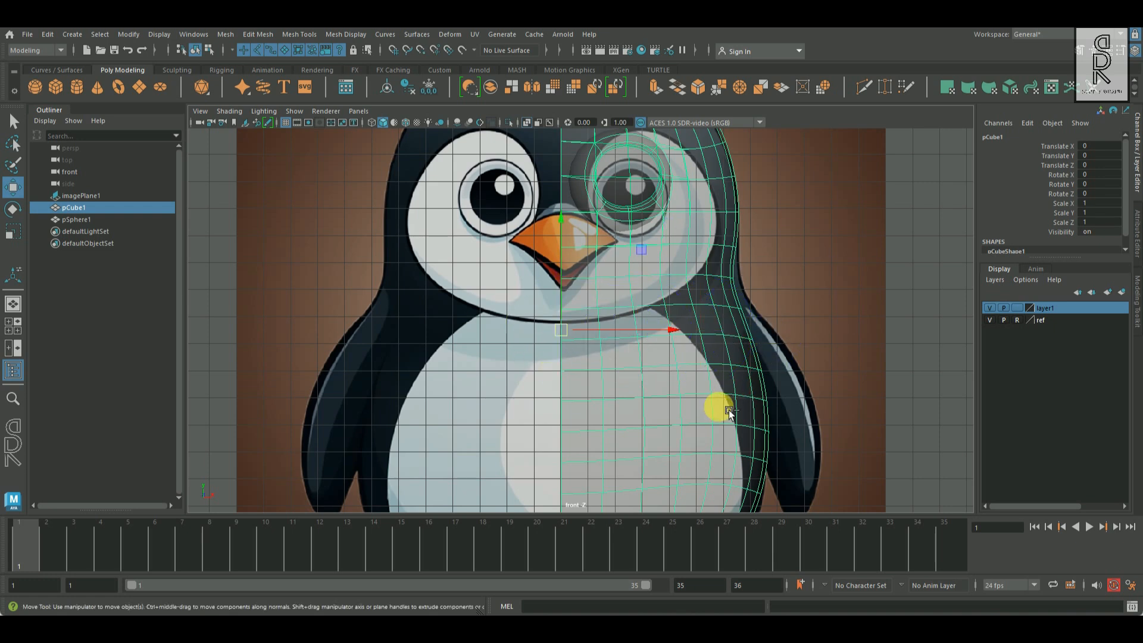
pyautogui.hotkey('ctrl', 'd')
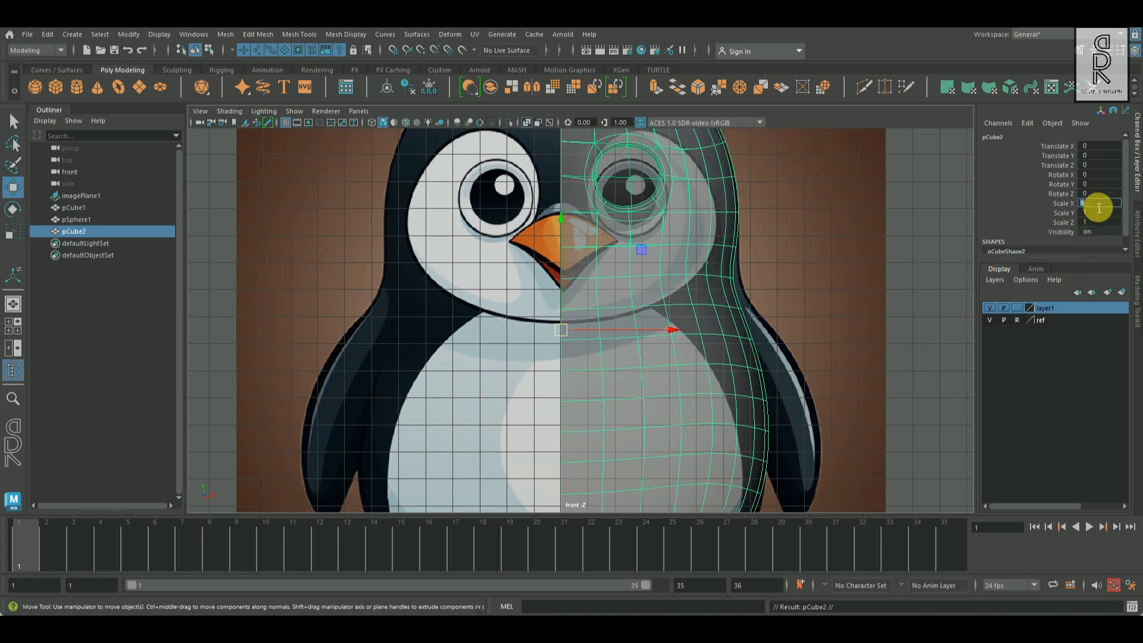
pyautogui.press('Return')
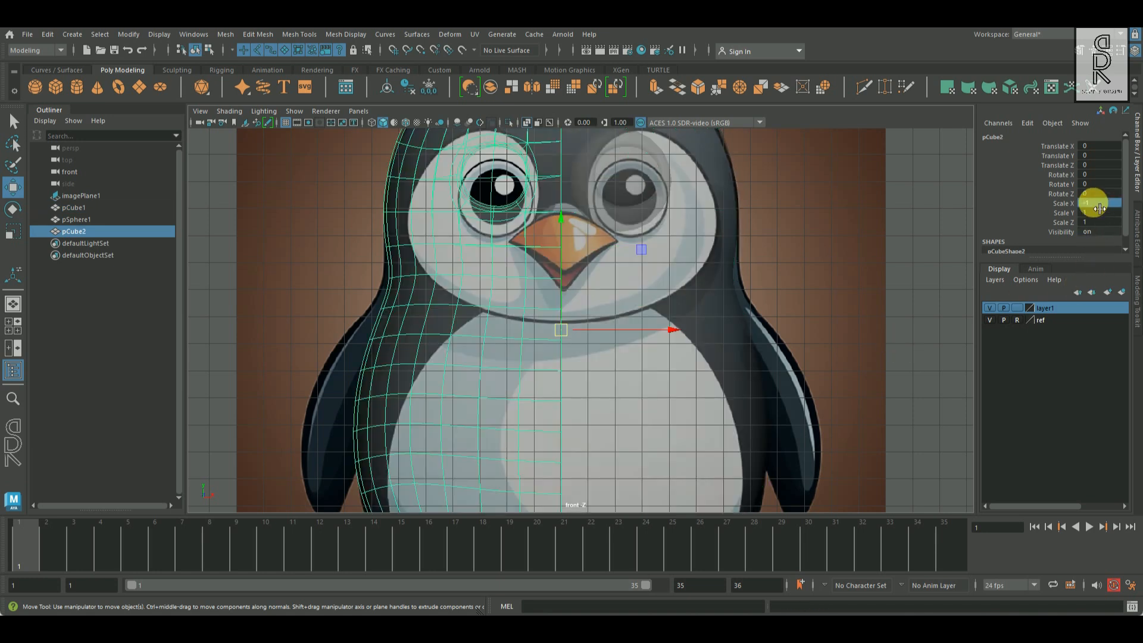
# - Select both body halves and combine them into one mesh
pyautogui.click(580, 420)
pyautogui.keyDown('shift'); pyautogui.click(509, 398); pyautogui.keyUp('shift')
pyautogui.press('f')
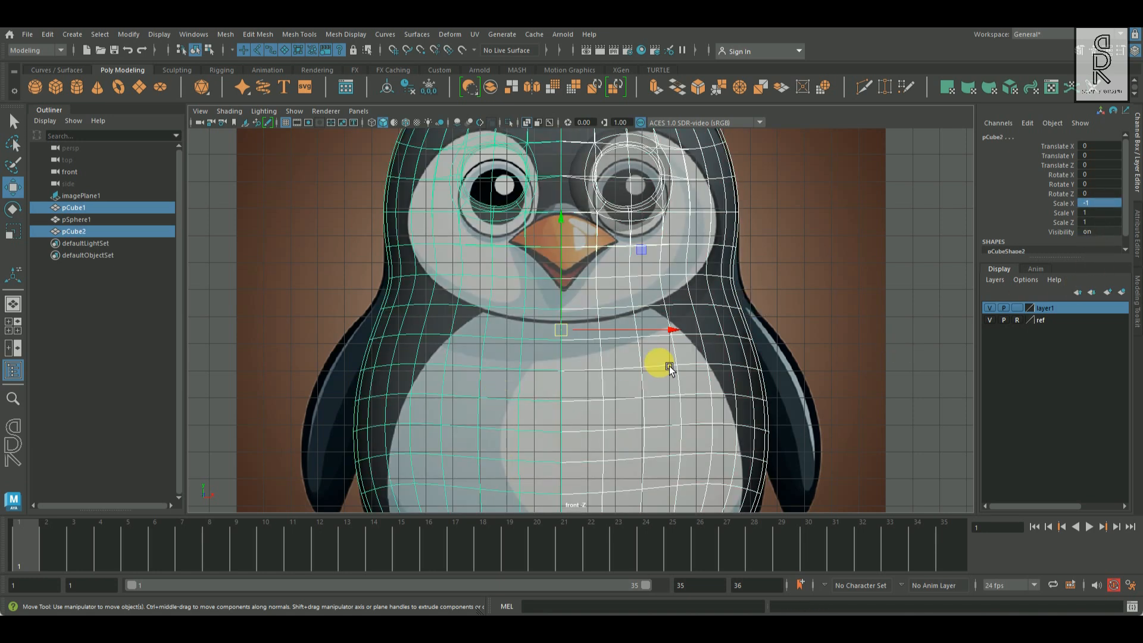
pyautogui.keyDown('shift'); pyautogui.rightClick(772, 213); pyautogui.keyUp('shift')
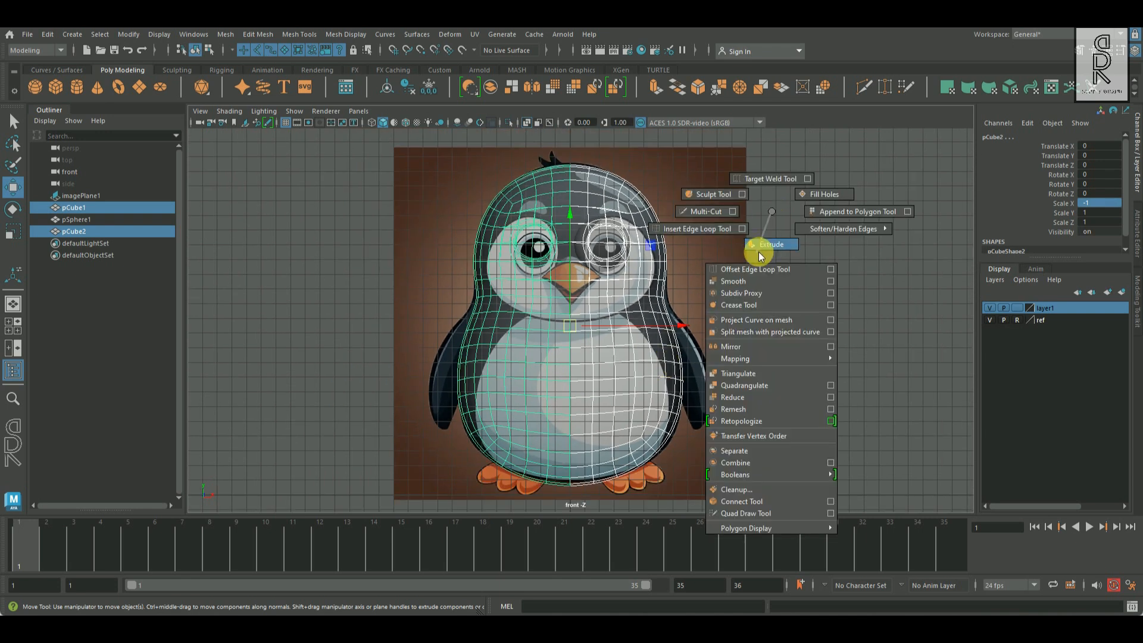
pyautogui.click(757, 463)
# - Select all vertices along the combined body's centre seam and apply Merge Vertices
pyautogui.press('F9')
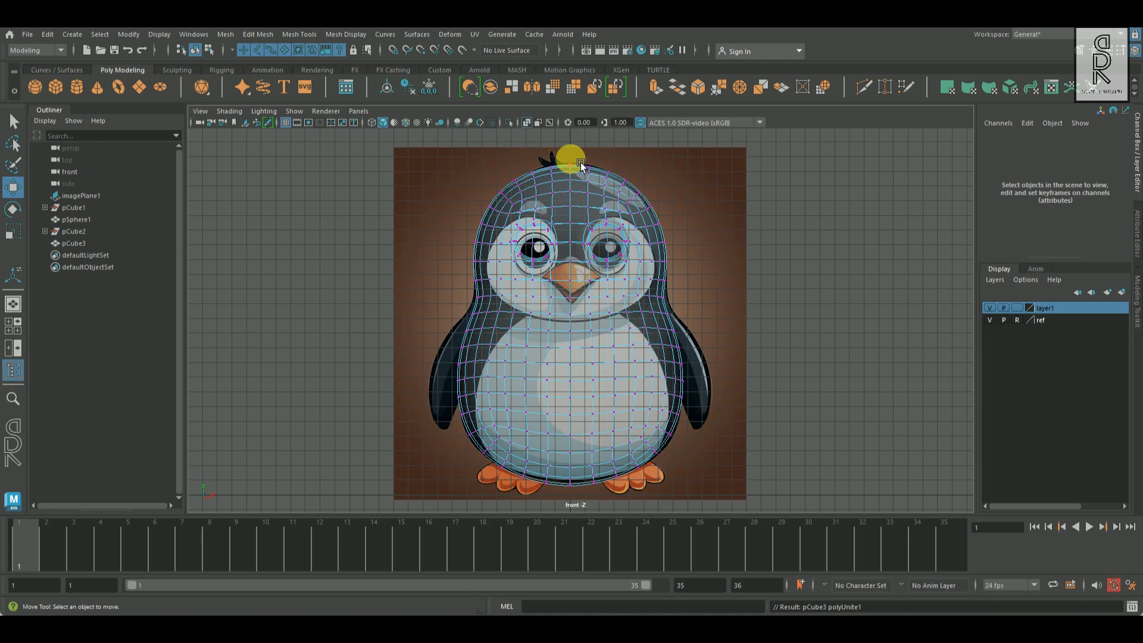
pyautogui.moveTo(569, 156); pyautogui.dragTo(591, 415)
pyautogui.moveTo(596, 505); pyautogui.dragTo(583, 505)
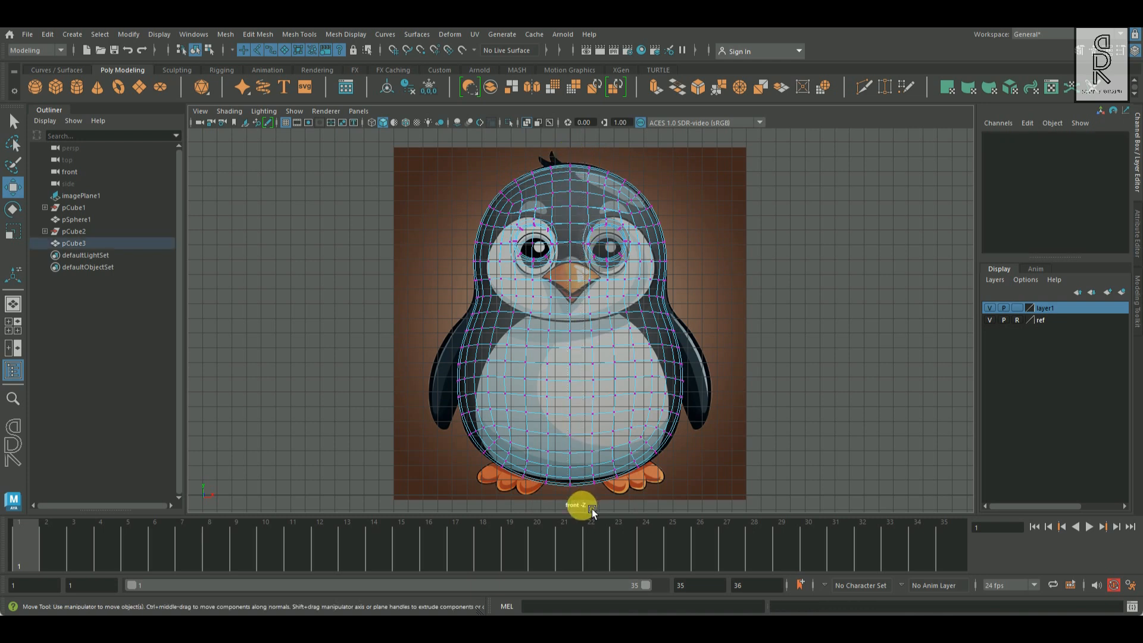
pyautogui.keyDown('shift'); pyautogui.rightClick(731, 217); pyautogui.keyUp('shift')
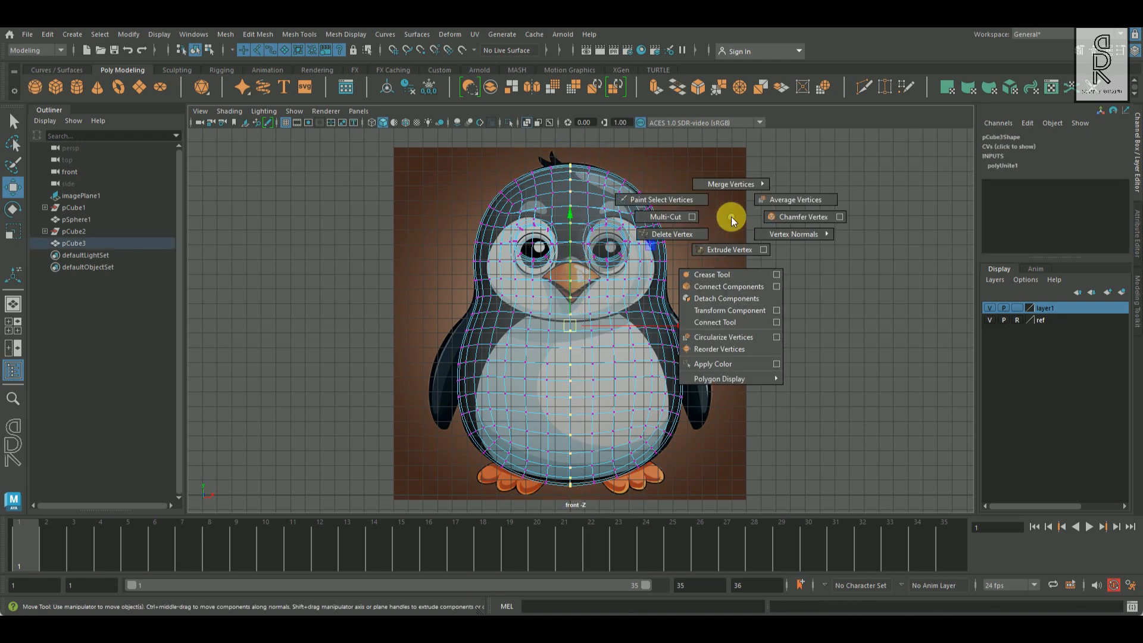
pyautogui.moveTo(731, 172)
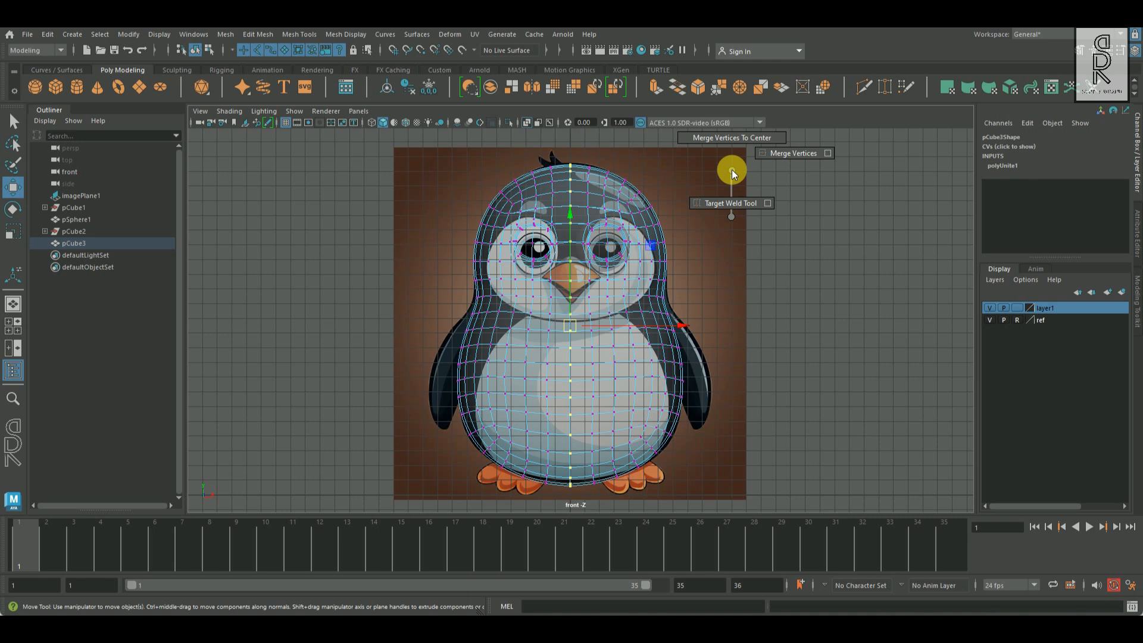
pyautogui.click(785, 156)
# - Return to object mode, select the eyeball sphere in the perspective view and freeze its transformations
pyautogui.press('F8')
pyautogui.press('q')
pyautogui.click(570, 212)
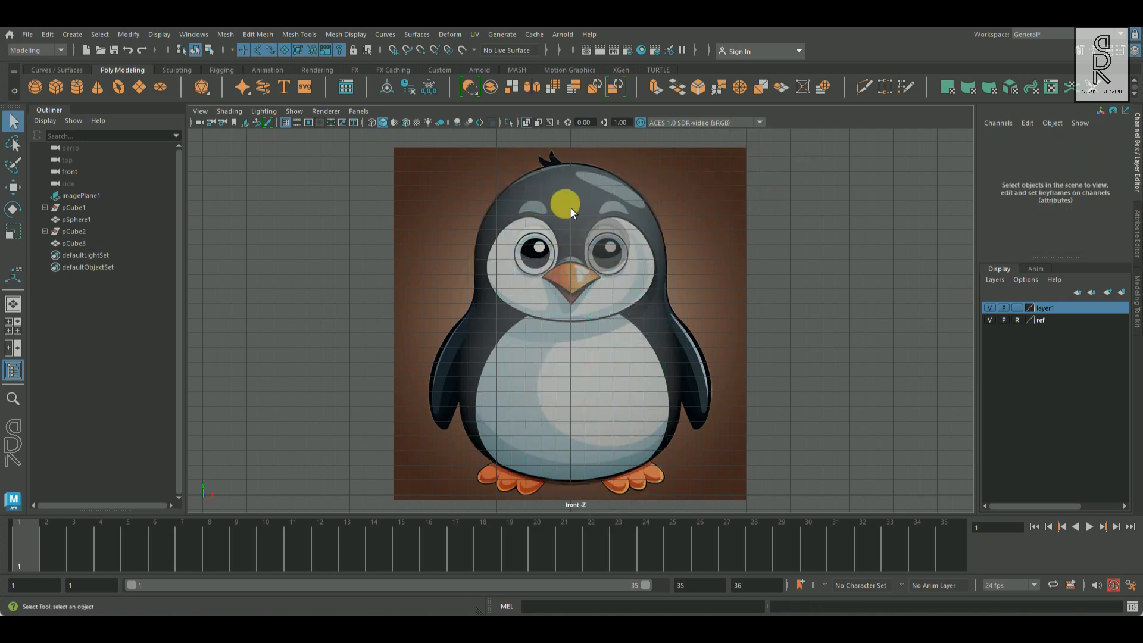
pyautogui.click(570, 212)
pyautogui.press('space')
pyautogui.click(848, 243)
pyautogui.press('space')
pyautogui.keyDown('alt'); pyautogui.moveTo(824, 247); pyautogui.dragTo(632, 241); pyautogui.keyUp('alt')
pyautogui.click(632, 241)
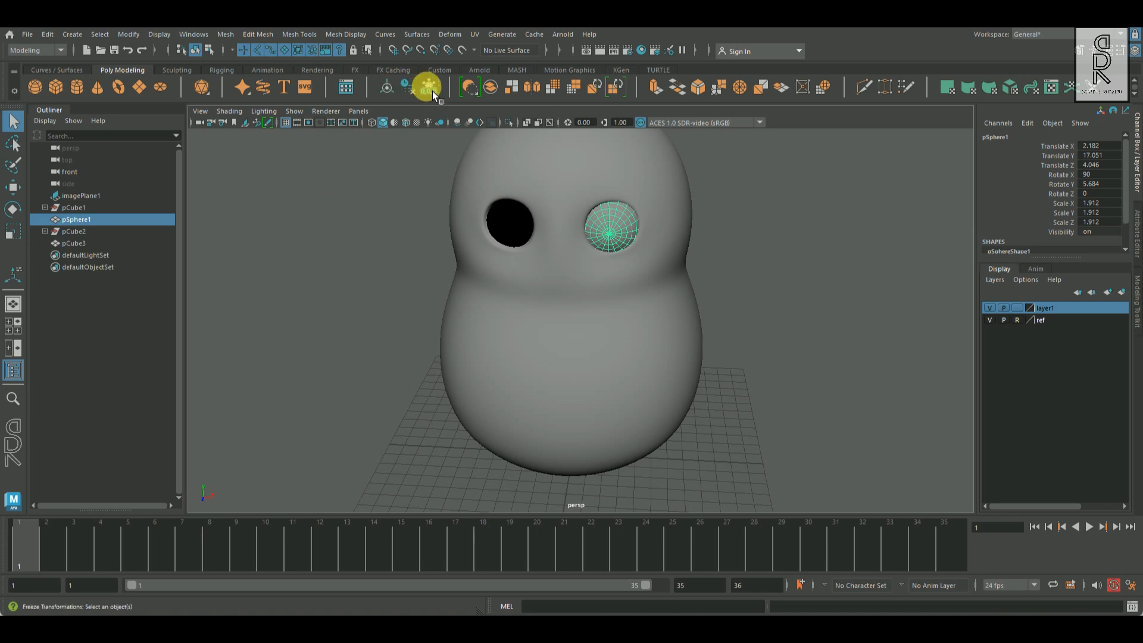
pyautogui.click(429, 93)
# - Duplicate the eyeball sphere and mirror the copy into the other eye socket with Scale X set to -1
pyautogui.press('space')
pyautogui.press('space')
pyautogui.keyDown('alt'); pyautogui.moveTo(699, 232); pyautogui.dragTo(708, 297, button='middle'); pyautogui.keyUp('alt')
pyautogui.click(673, 362)
pyautogui.click(405, 123)
pyautogui.click(632, 283)
pyautogui.scroll(3, 735, 334)
pyautogui.click(13, 187)
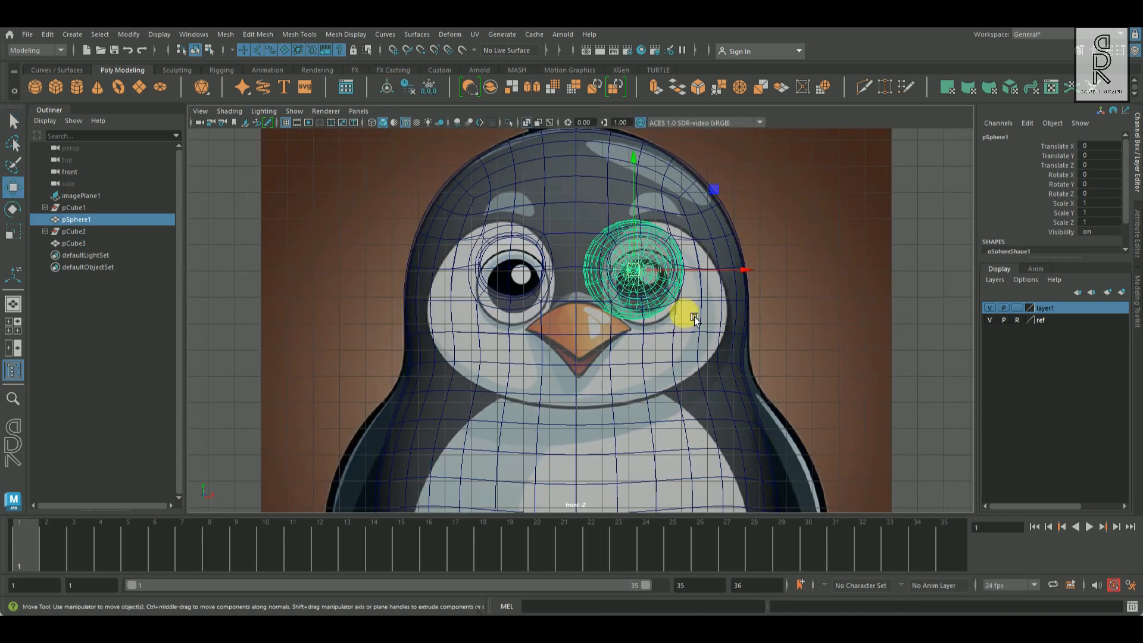
pyautogui.hotkey('ctrl', 'd')
pyautogui.click(1106, 203)
pyautogui.write('-1')
pyautogui.press('Return')
pyautogui.click(863, 265)
# - Turn on Object X symmetry and put the combined body mesh into face selection mode
pyautogui.press('space')
pyautogui.press('space')
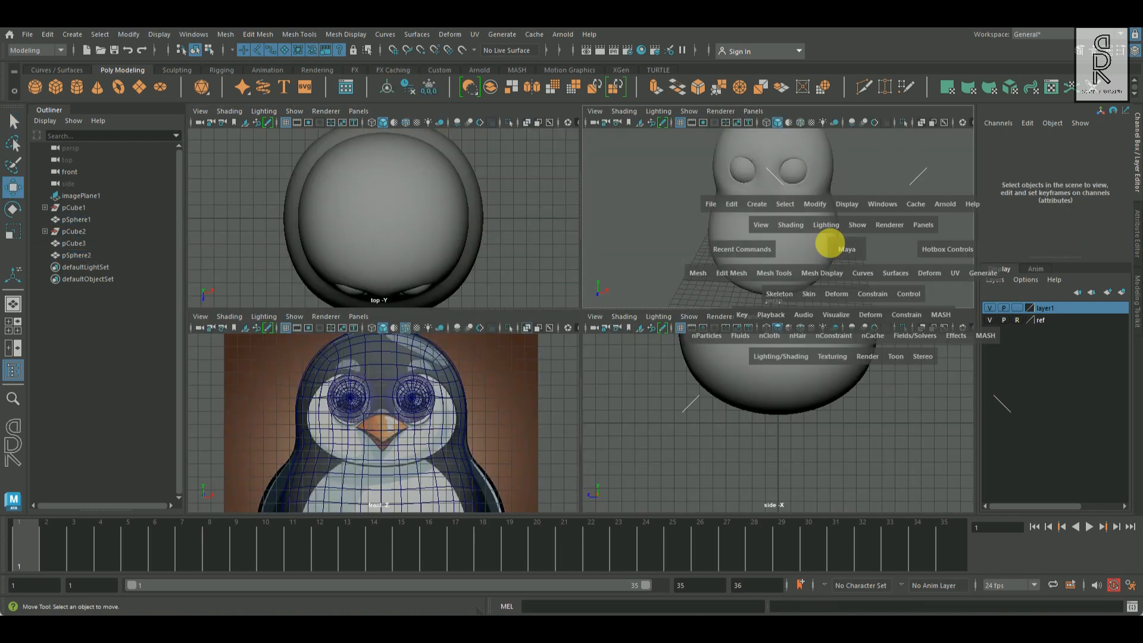
pyautogui.scroll(-5, 840, 346)
pyautogui.keyDown('alt'); pyautogui.moveTo(470, 378); pyautogui.dragTo(531, 384); pyautogui.keyUp('alt')
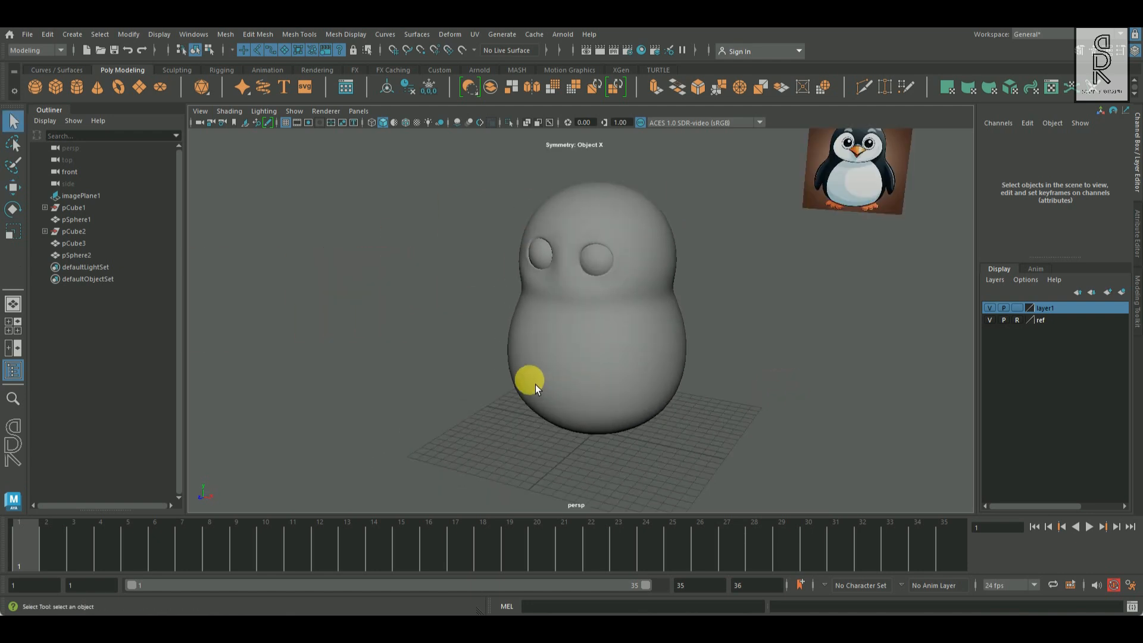
pyautogui.click(545, 351)
pyautogui.press('space')
pyautogui.press('space')
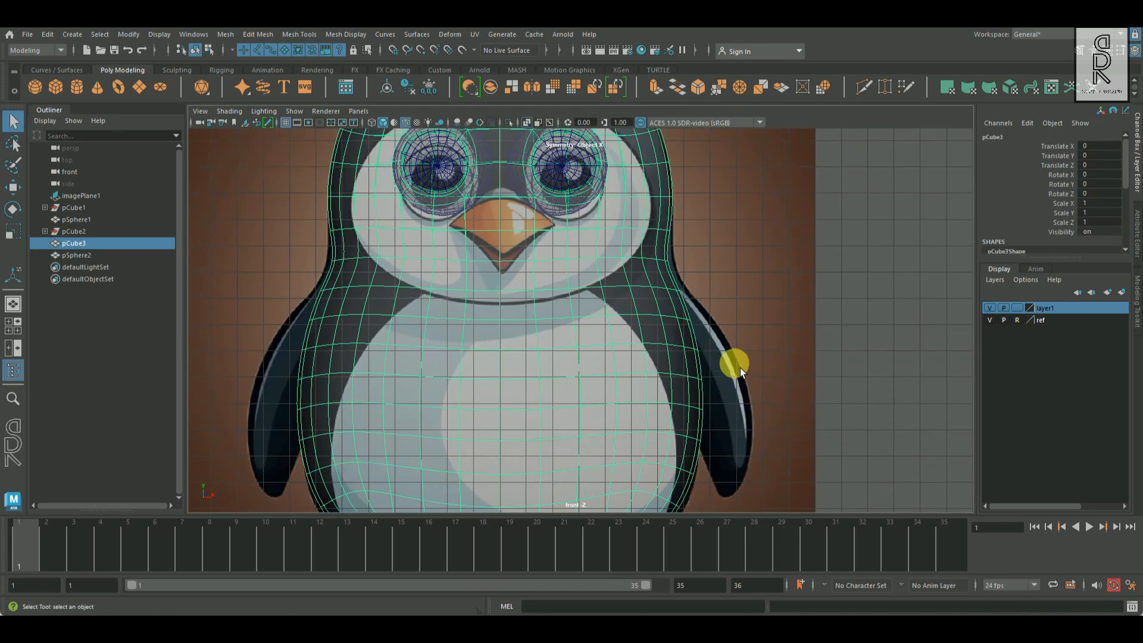
pyautogui.moveTo(674, 285); pyautogui.dragTo(681, 318, button='right')
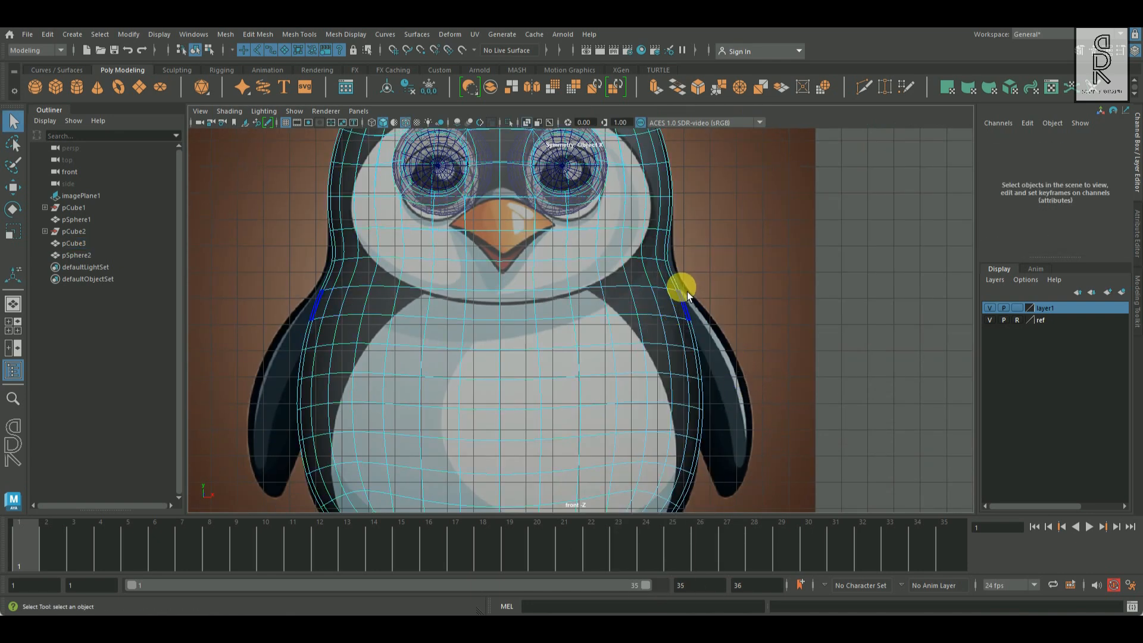
# - Select the block of shoulder faces on the body's side, just below the neck, as the wing base
pyautogui.press('space')
pyautogui.press('space')
pyautogui.keyDown('alt'); pyautogui.moveTo(816, 321); pyautogui.dragTo(720, 334); pyautogui.keyUp('alt')
pyautogui.keyDown('alt'); pyautogui.moveTo(720, 334); pyautogui.dragTo(712, 367, button='right'); pyautogui.keyUp('alt')
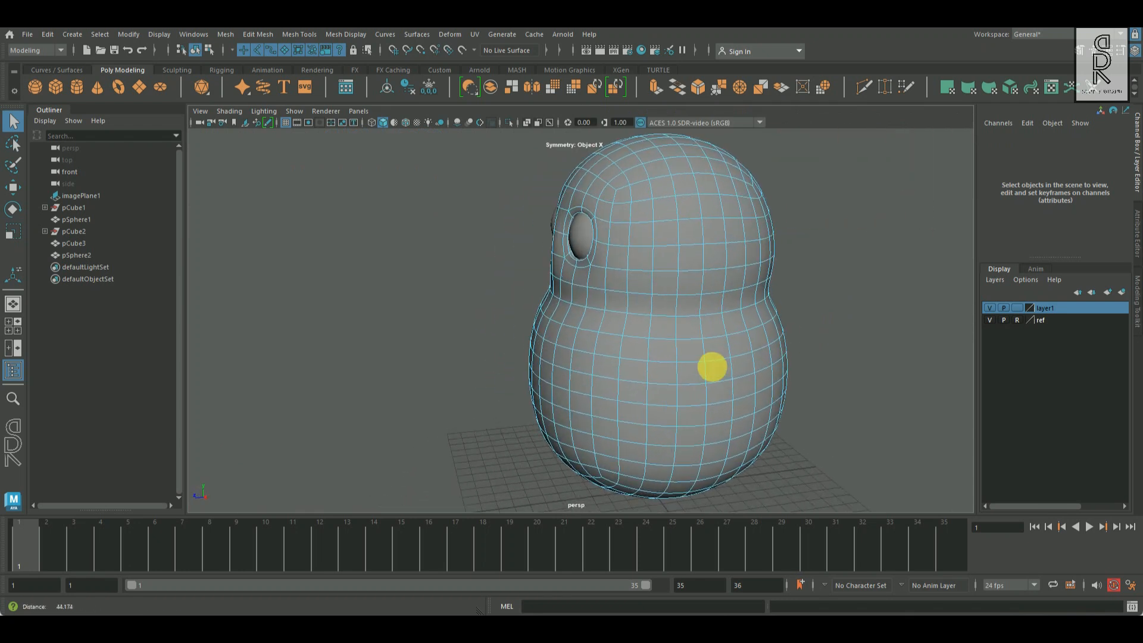
pyautogui.keyDown('alt'); pyautogui.moveTo(712, 367); pyautogui.dragTo(689, 370); pyautogui.keyUp('alt')
pyautogui.moveTo(648, 326); pyautogui.dragTo(665, 350)
pyautogui.moveTo(701, 326); pyautogui.dragTo(715, 356)
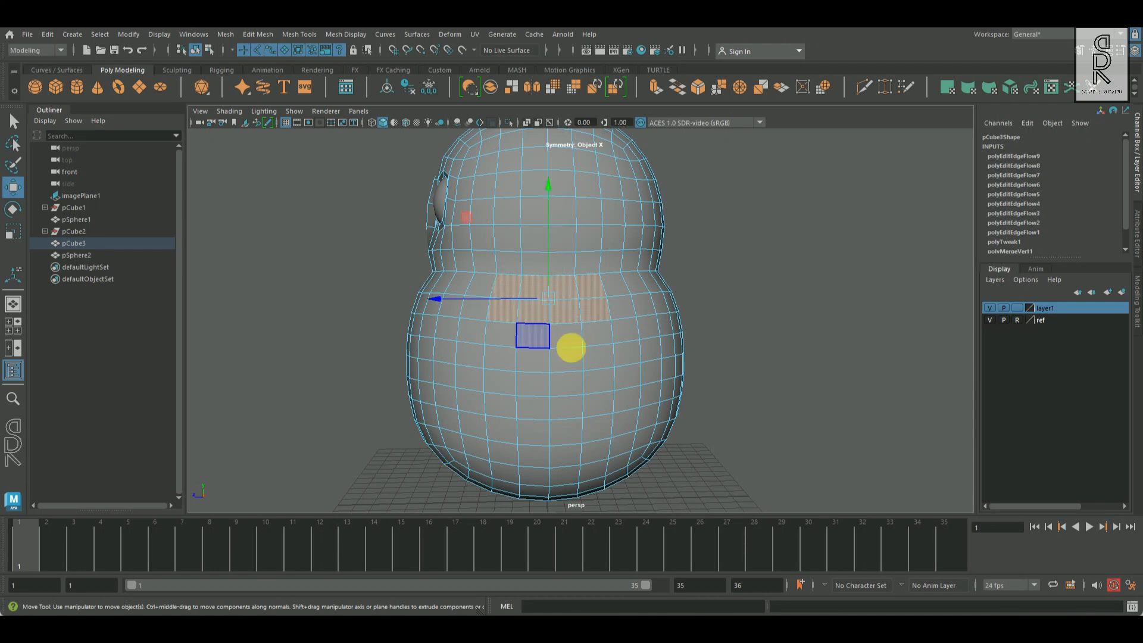
pyautogui.keyDown('alt'); pyautogui.moveTo(703, 352); pyautogui.dragTo(703, 377); pyautogui.keyUp('alt')
pyautogui.keyDown('alt'); pyautogui.moveTo(702, 377); pyautogui.dragTo(476, 349, button='right'); pyautogui.keyUp('alt')
pyautogui.keyDown('alt'); pyautogui.moveTo(476, 349); pyautogui.dragTo(649, 371); pyautogui.keyUp('alt')
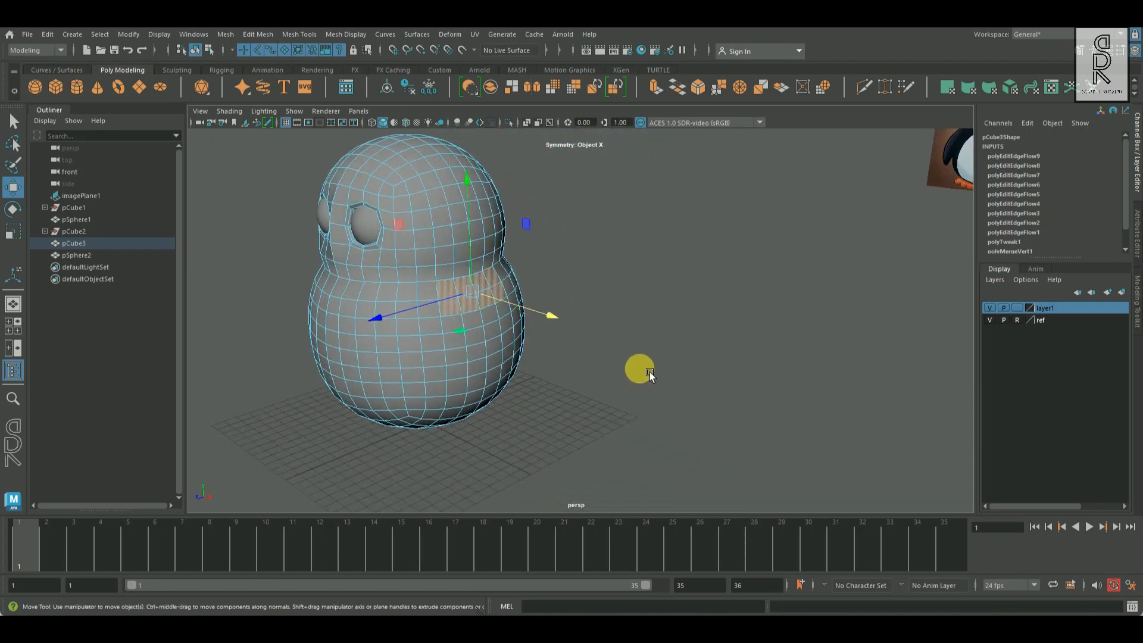
# - Extrude the shoulder faces outward into wings and scale the end faces down in height and depth to taper them
pyautogui.keyDown('shift'); pyautogui.moveTo(679, 236); pyautogui.dragTo(681, 236, button='right'); pyautogui.keyUp('shift')
pyautogui.keyDown('shift'); pyautogui.moveTo(682, 275); pyautogui.dragTo(682, 273, button='right'); pyautogui.keyUp('shift')
pyautogui.keyDown('alt'); pyautogui.moveTo(573, 335); pyautogui.dragTo(766, 336); pyautogui.keyUp('alt')
pyautogui.click(14, 237)
pyautogui.keyDown('alt'); pyautogui.moveTo(453, 385); pyautogui.dragTo(632, 391); pyautogui.keyUp('alt')
pyautogui.moveTo(601, 252); pyautogui.dragTo(591, 302)
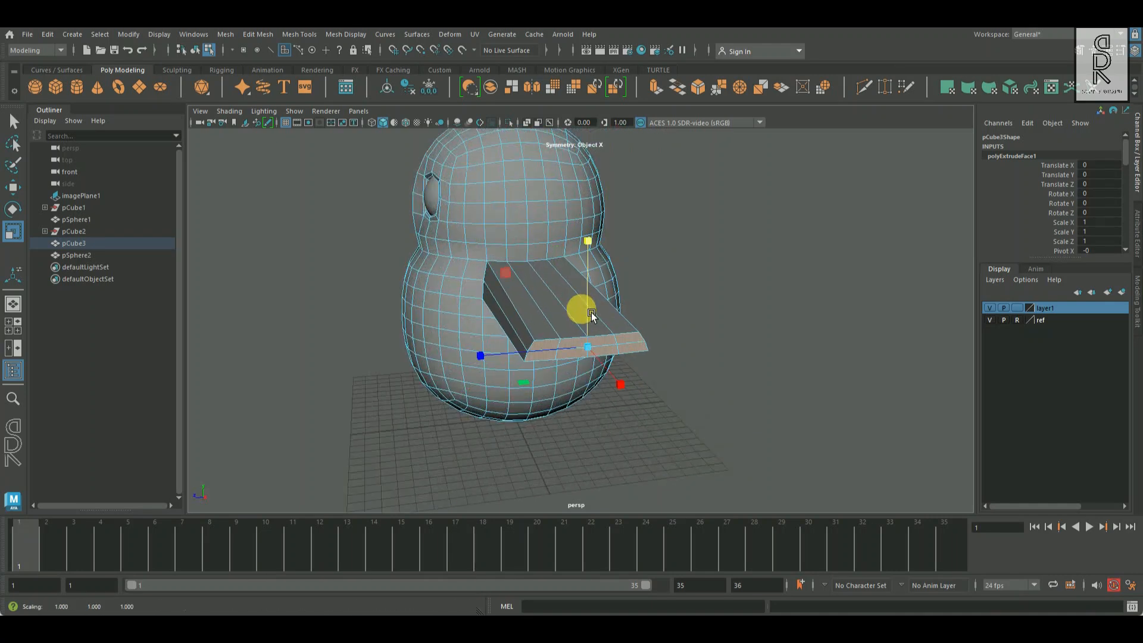
pyautogui.moveTo(491, 366); pyautogui.dragTo(562, 363)
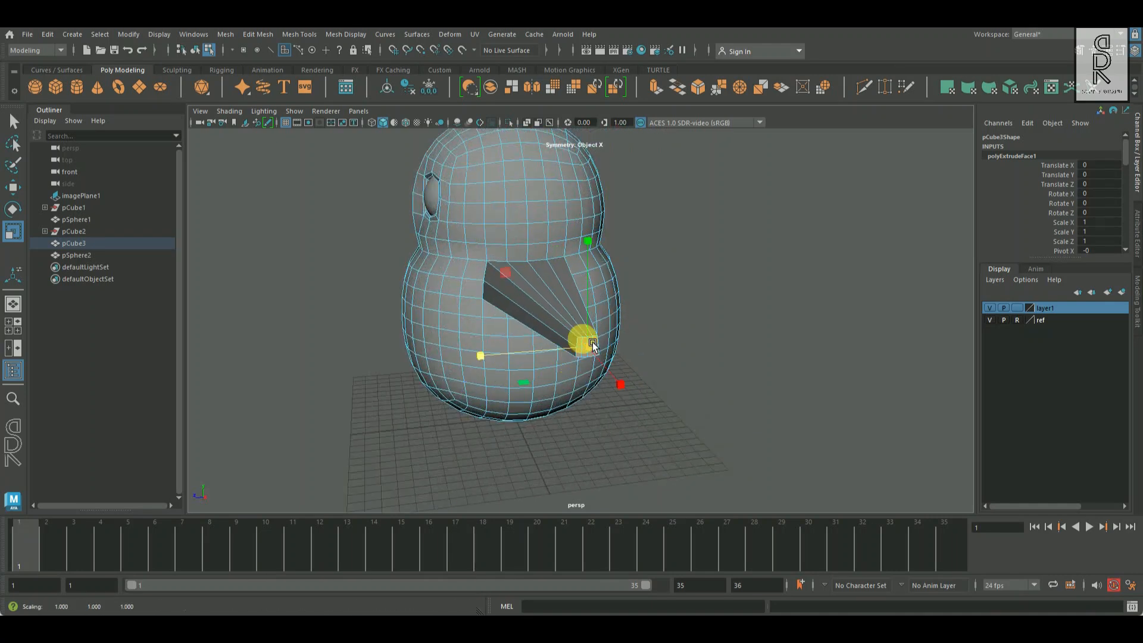
pyautogui.moveTo(595, 242); pyautogui.dragTo(584, 301)
# - Shorten the wings in the front view by moving their end faces inward to X 17
pyautogui.keyDown('alt'); pyautogui.moveTo(571, 315); pyautogui.dragTo(679, 423, button='right'); pyautogui.keyUp('alt')
pyautogui.keyDown('alt'); pyautogui.moveTo(679, 423); pyautogui.dragTo(786, 440); pyautogui.keyUp('alt')
pyautogui.press('space')
pyautogui.press('space')
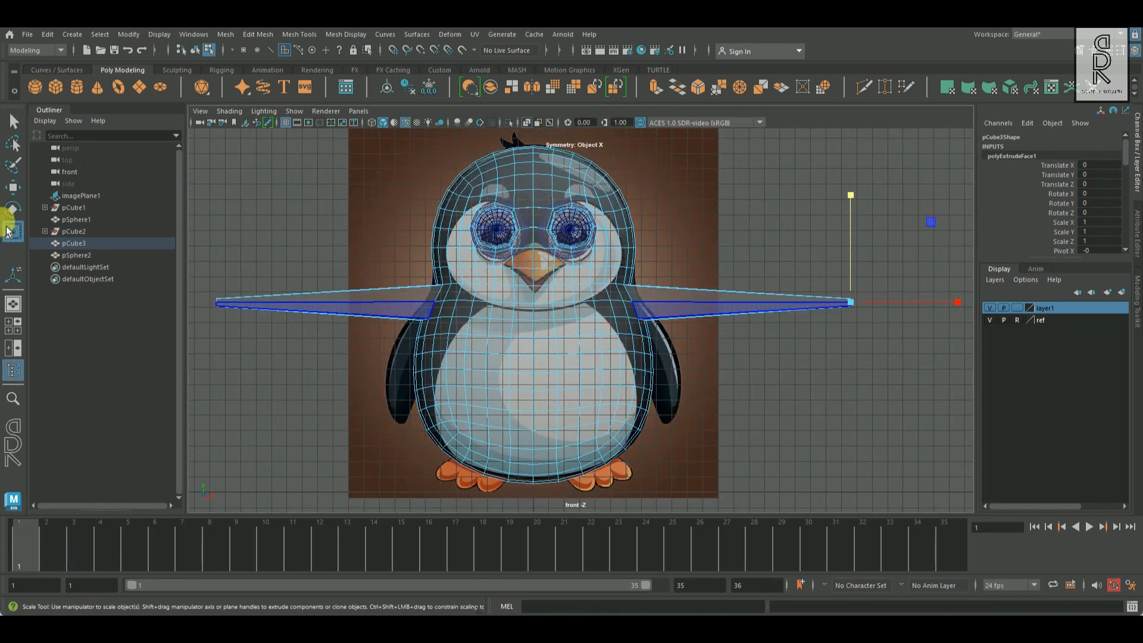
pyautogui.click(13, 188)
pyautogui.moveTo(853, 315); pyautogui.dragTo(814, 316)
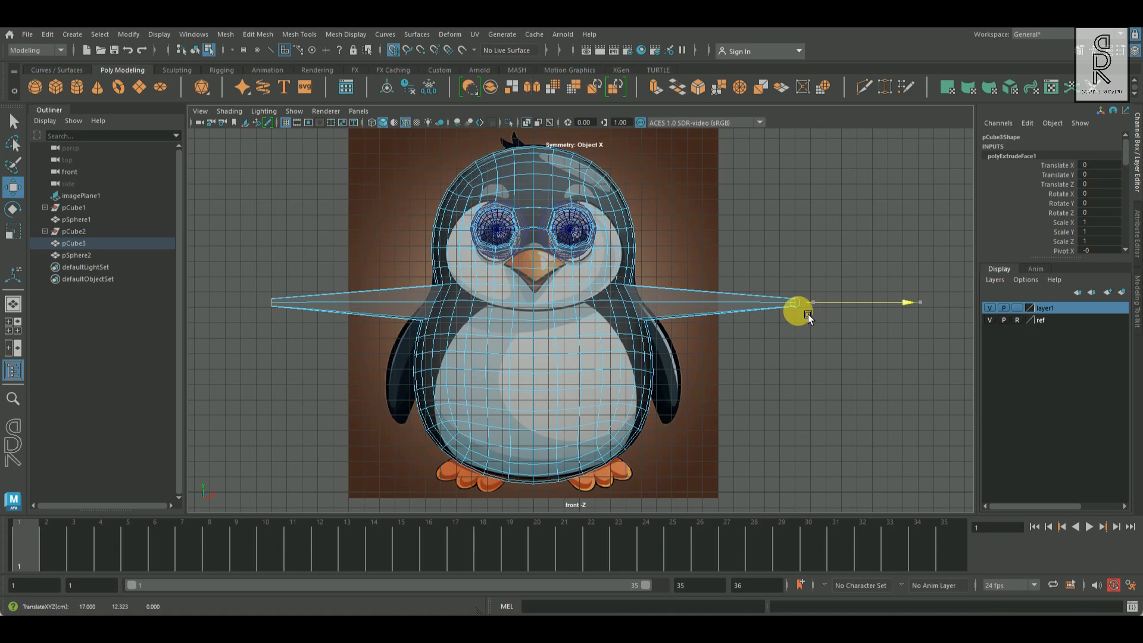
# - Select the lengthwise edges along the top of the wing and raise them to round its upper side
pyautogui.press('space')
pyautogui.press('space')
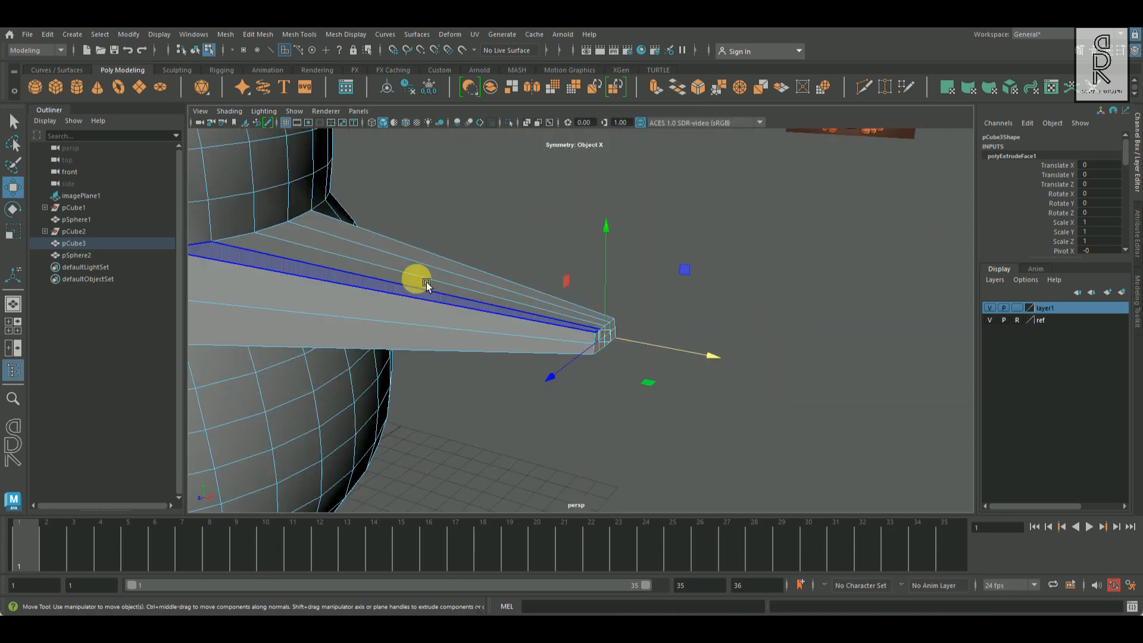
pyautogui.moveTo(415, 271); pyautogui.dragTo(402, 208, button='right')
pyautogui.click(394, 269)
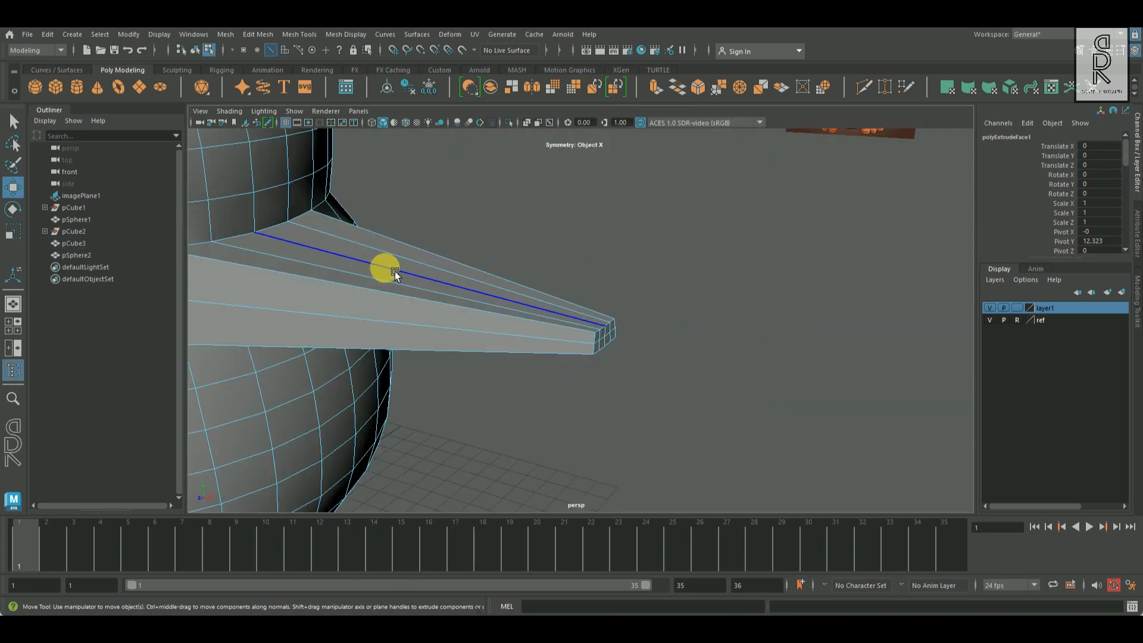
pyautogui.moveTo(417, 251); pyautogui.dragTo(539, 249)
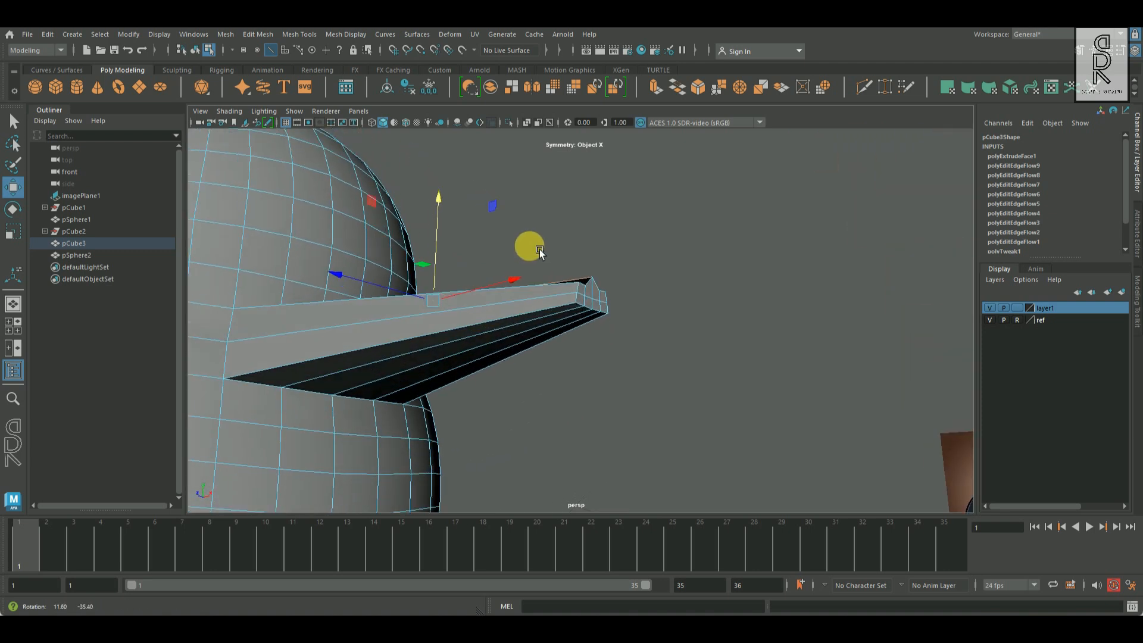
pyautogui.keyDown('alt'); pyautogui.moveTo(522, 292); pyautogui.dragTo(591, 312); pyautogui.keyUp('alt')
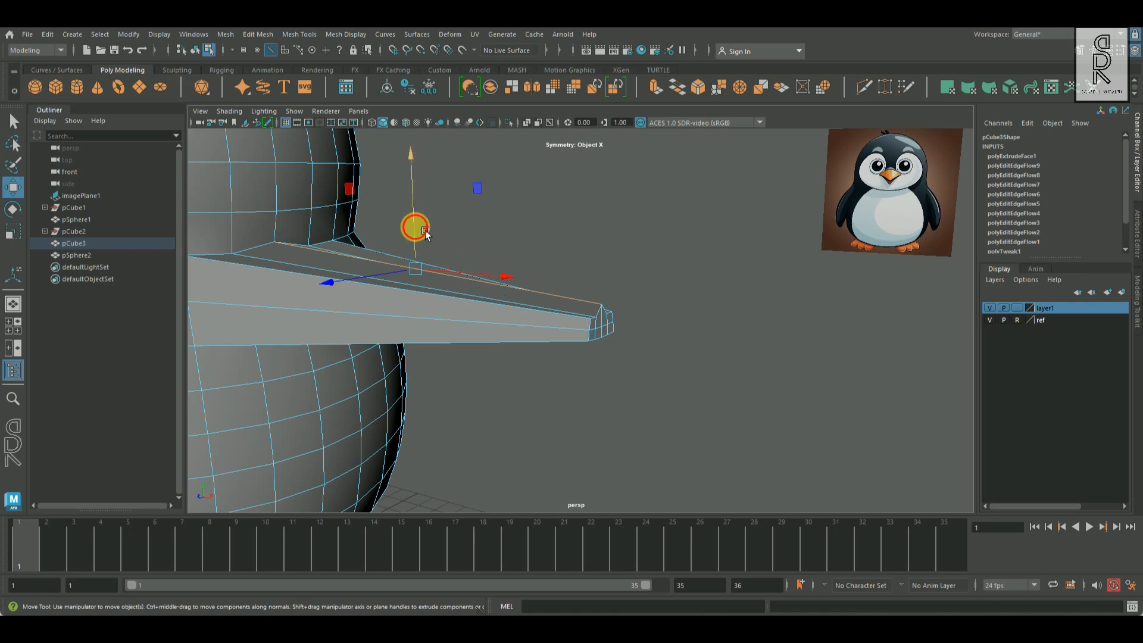
pyautogui.keyDown('alt'); pyautogui.moveTo(425, 228); pyautogui.dragTo(669, 344); pyautogui.keyUp('alt')
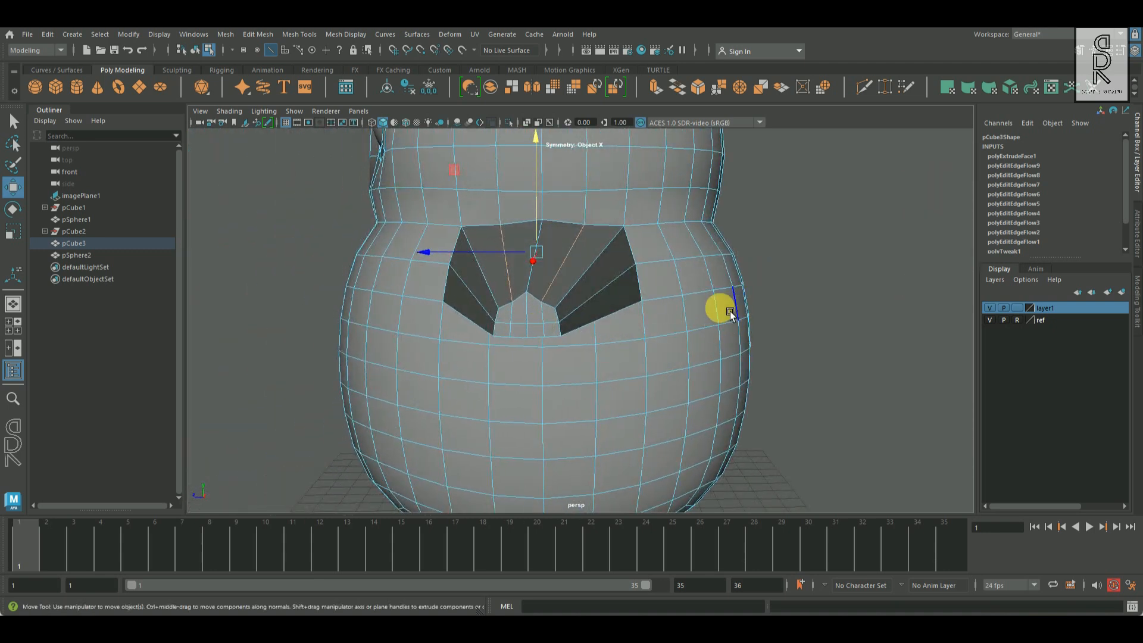
pyautogui.keyDown('alt'); pyautogui.moveTo(730, 313); pyautogui.dragTo(719, 307); pyautogui.keyUp('alt')
pyautogui.moveTo(519, 241); pyautogui.dragTo(519, 234)
# - Apply Edit Edge Flow to the lengthwise edges on the wing's upper side and outer corners
pyautogui.keyDown('alt'); pyautogui.moveTo(581, 273); pyautogui.dragTo(629, 233); pyautogui.keyUp('alt')
pyautogui.keyDown('shift'); pyautogui.moveTo(630, 234); pyautogui.dragTo(631, 254, button='right'); pyautogui.keyUp('shift')
pyautogui.keyDown('shift'); pyautogui.moveTo(630, 355); pyautogui.dragTo(630, 355, button='right'); pyautogui.keyUp('shift')
pyautogui.keyDown('alt'); pyautogui.moveTo(630, 355); pyautogui.dragTo(583, 299); pyautogui.keyUp('alt')
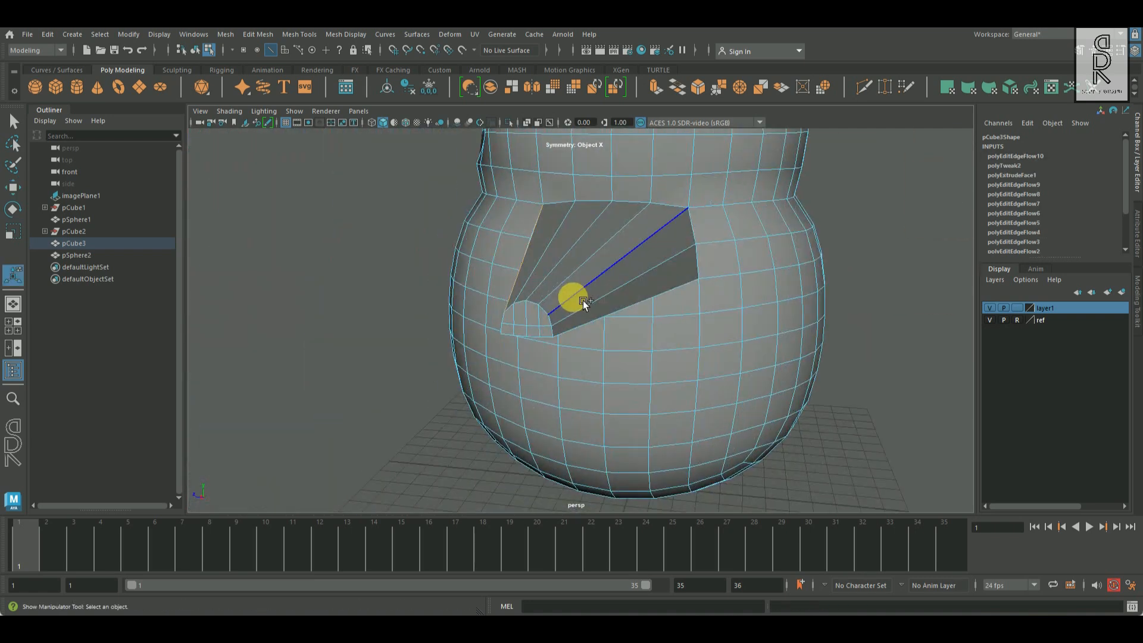
pyautogui.press('g')
pyautogui.keyDown('alt'); pyautogui.moveTo(607, 344); pyautogui.dragTo(602, 322); pyautogui.keyUp('alt')
pyautogui.click(511, 335)
pyautogui.keyDown('shift'); pyautogui.click(581, 341); pyautogui.keyUp('shift')
pyautogui.press('g')
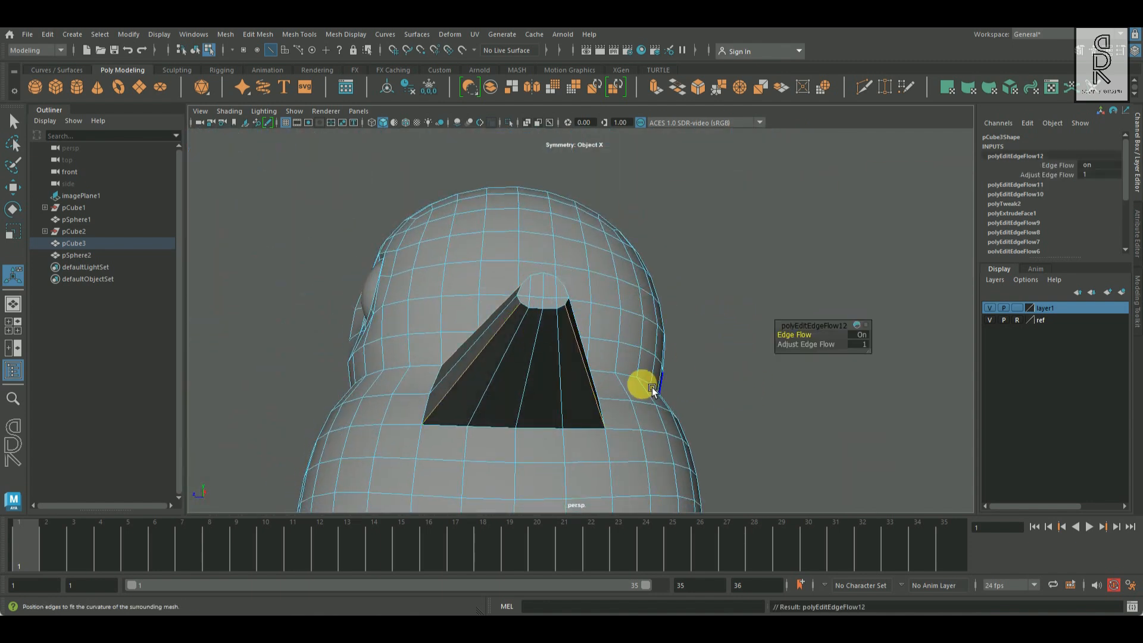
# - Apply Edit Edge Flow to the lengthwise edges on the wing's underside
pyautogui.keyDown('alt'); pyautogui.moveTo(647, 387); pyautogui.dragTo(678, 373); pyautogui.keyUp('alt')
pyautogui.click(523, 379)
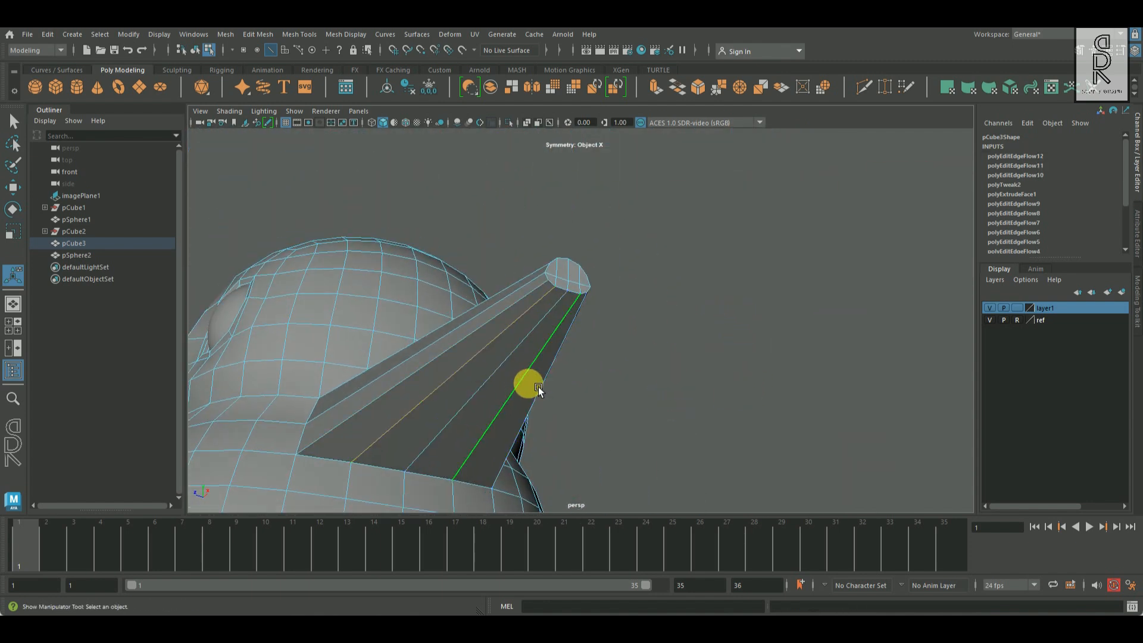
pyautogui.press('g')
pyautogui.click(520, 349)
pyautogui.press('g')
pyautogui.keyDown('alt'); pyautogui.moveTo(582, 359); pyautogui.dragTo(663, 404); pyautogui.keyUp('alt')
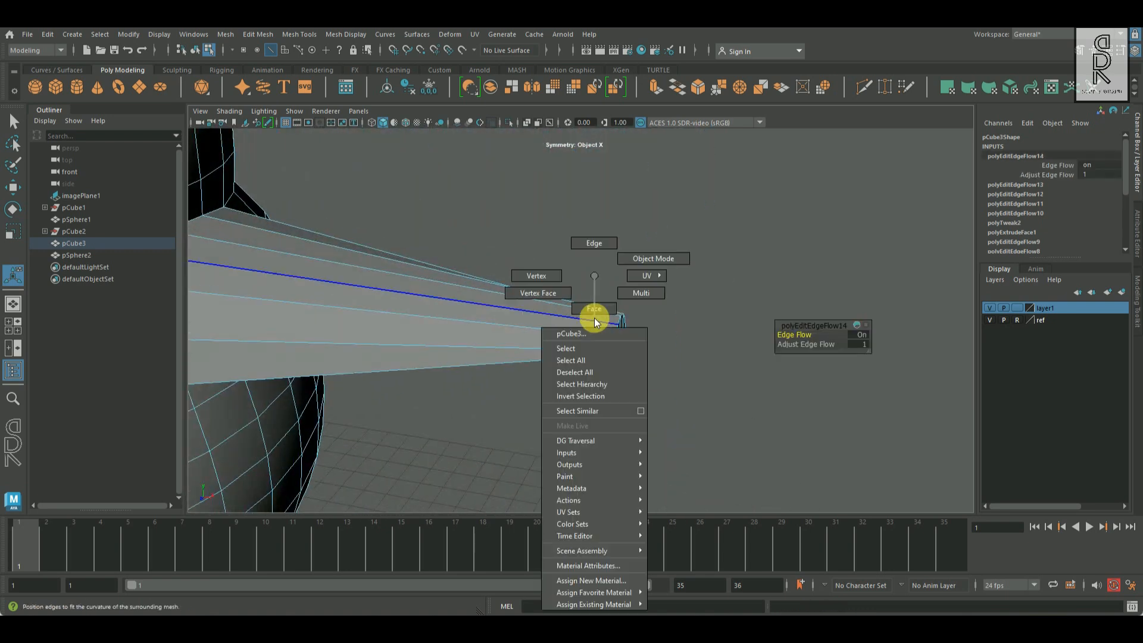
# - Reshape the wing's flat end by pulling its inner edges outward
pyautogui.moveTo(595, 292); pyautogui.dragTo(553, 292, button='right')
pyautogui.click(8, 231)
pyautogui.keyDown('alt'); pyautogui.moveTo(593, 314); pyautogui.dragTo(601, 239); pyautogui.keyUp('alt')
pyautogui.keyDown('alt'); pyautogui.moveTo(616, 280); pyautogui.dragTo(573, 366); pyautogui.keyUp('alt')
pyautogui.moveTo(511, 267); pyautogui.dragTo(562, 237, button='right')
pyautogui.click(553, 359)
pyautogui.click(13, 143)
pyautogui.click(14, 122)
pyautogui.keyDown('alt'); pyautogui.moveTo(566, 385); pyautogui.dragTo(637, 479); pyautogui.keyUp('alt')
pyautogui.click(16, 190)
pyautogui.click(12, 231)
# - Smooth the wing's end cap into a rounded tip by applying Edit Edge Flow to its crossing edges
pyautogui.click(13, 125)
pyautogui.keyDown('alt'); pyautogui.moveTo(381, 256); pyautogui.dragTo(526, 395); pyautogui.keyUp('alt')
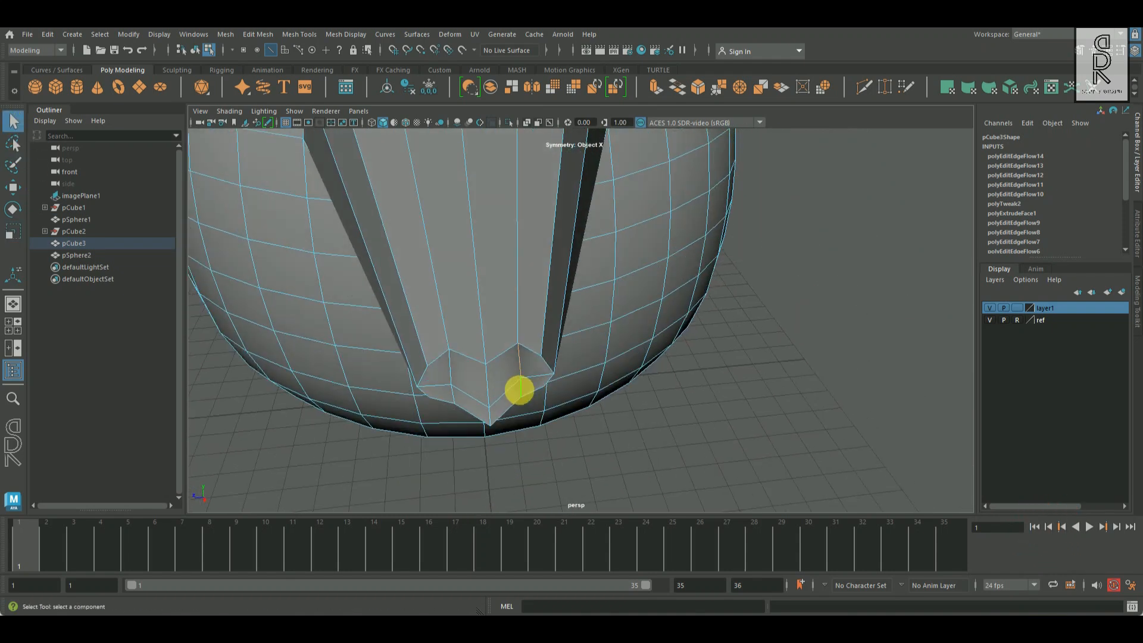
pyautogui.keyDown('shift'); pyautogui.rightClick(834, 360); pyautogui.keyUp('shift')
pyautogui.click(834, 475)
pyautogui.keyDown('alt'); pyautogui.moveTo(833, 476); pyautogui.dragTo(510, 360); pyautogui.keyUp('alt')
pyautogui.click(544, 391)
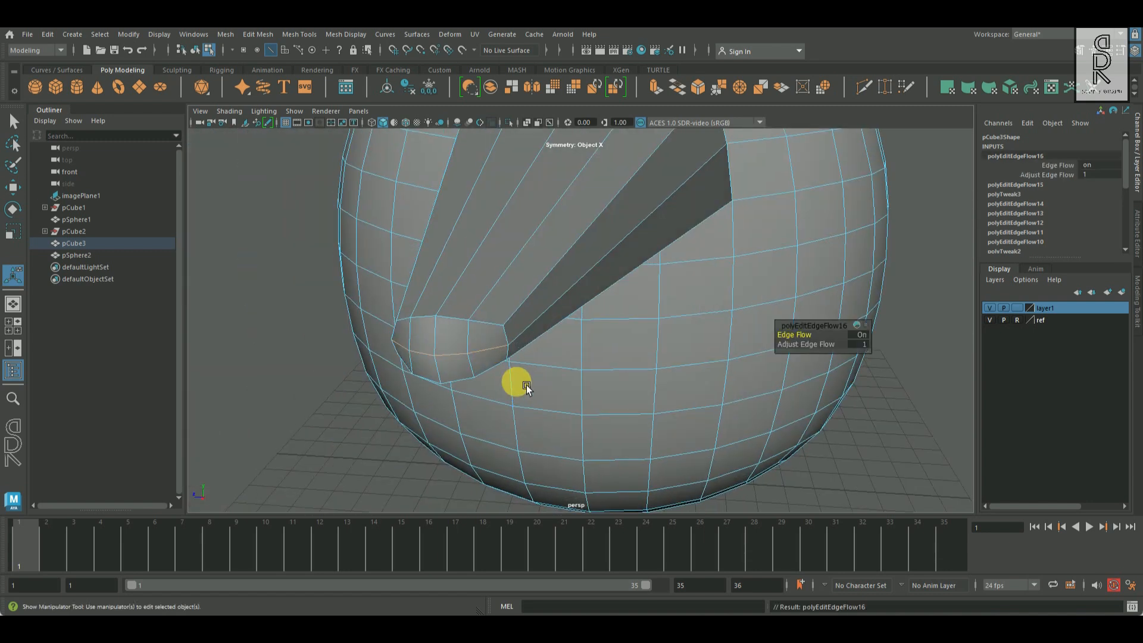
# - Split the wing's lengthwise edge ring to add an edge loop midway between the body and the tip
pyautogui.keyDown('alt'); pyautogui.moveTo(571, 380); pyautogui.dragTo(579, 341); pyautogui.keyUp('alt')
pyautogui.click(580, 341)
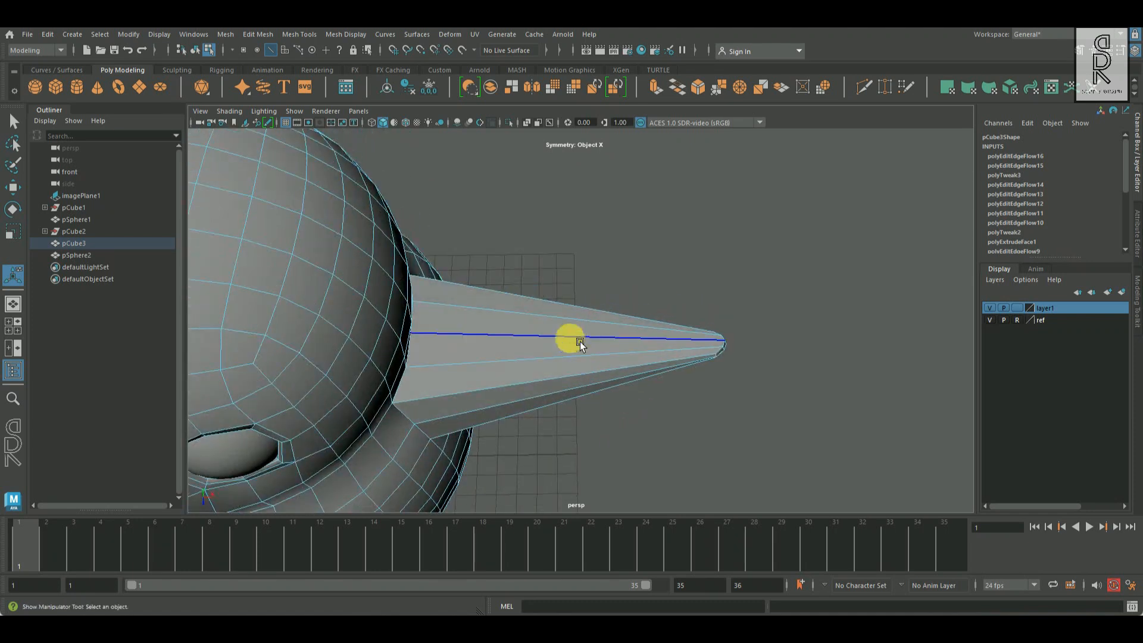
pyautogui.press('q')
pyautogui.keyDown('ctrl'); pyautogui.moveTo(719, 341); pyautogui.dragTo(586, 416, button='right'); pyautogui.keyUp('ctrl')
pyautogui.keyDown('alt'); pyautogui.moveTo(619, 416); pyautogui.dragTo(666, 449); pyautogui.keyUp('alt')
# - Select the vertices of the wing's middle edge loop in the top view and widen the loop
pyautogui.press('space')
pyautogui.keyDown('alt'); pyautogui.moveTo(715, 310); pyautogui.dragTo(855, 304, button='middle'); pyautogui.keyUp('alt')
pyautogui.scroll(-3, 855, 305)
pyautogui.keyDown('alt'); pyautogui.moveTo(854, 345); pyautogui.dragTo(617, 374, button='middle'); pyautogui.keyUp('alt')
pyautogui.scroll(3, 617, 334)
pyautogui.moveTo(622, 276); pyautogui.dragTo(513, 284, button='right')
pyautogui.moveTo(565, 262); pyautogui.dragTo(615, 333)
pyautogui.press('w')
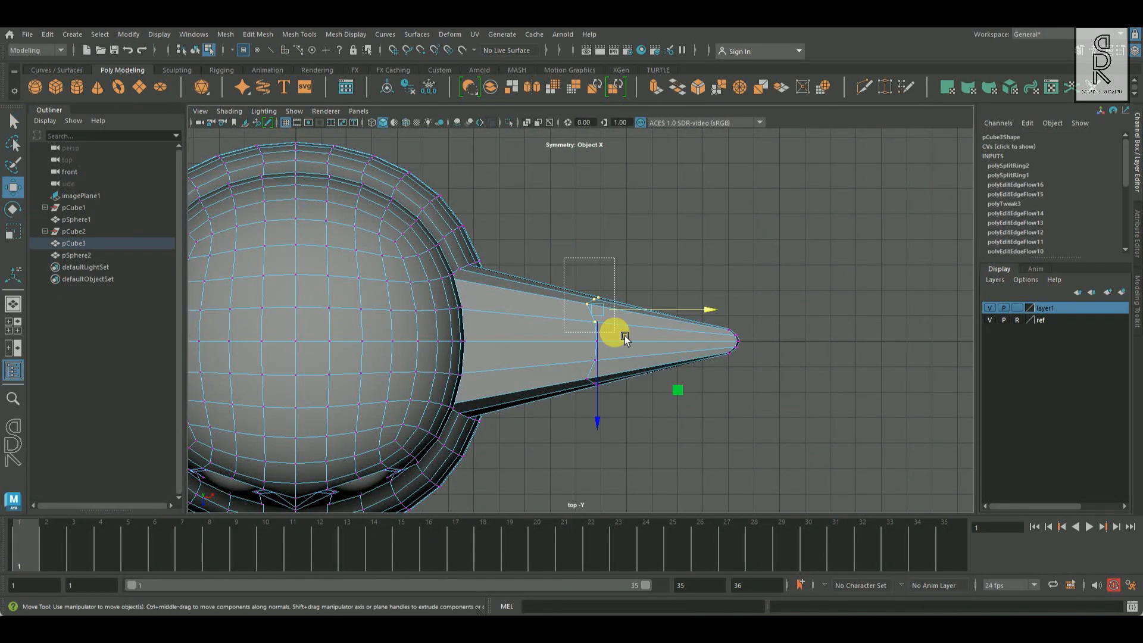
pyautogui.scroll(-3, 631, 387)
pyautogui.click(13, 232)
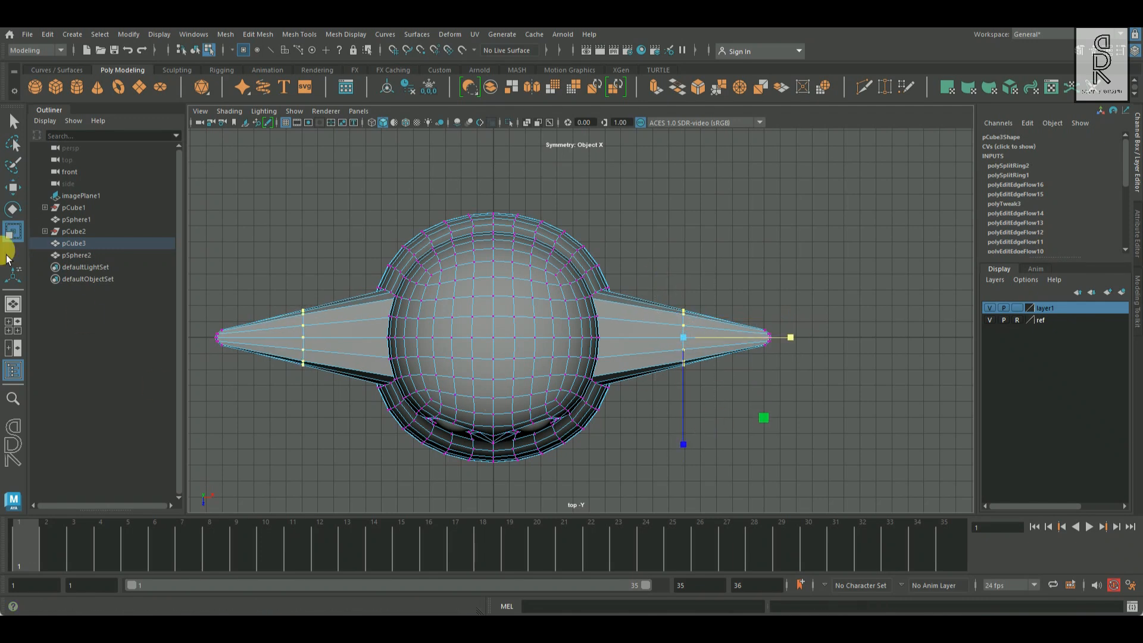
pyautogui.press('w')
# - Add another edge loop between the body and the wing's middle loop and select its back edges for moving
pyautogui.scroll(3, 758, 403)
pyautogui.press('F10')
pyautogui.doubleClick(714, 377)
pyautogui.keyDown('ctrl'); pyautogui.moveTo(755, 346); pyautogui.dragTo(374, 363, button='right'); pyautogui.keyUp('ctrl')
pyautogui.click(672, 209)
pyautogui.doubleClick(659, 311)
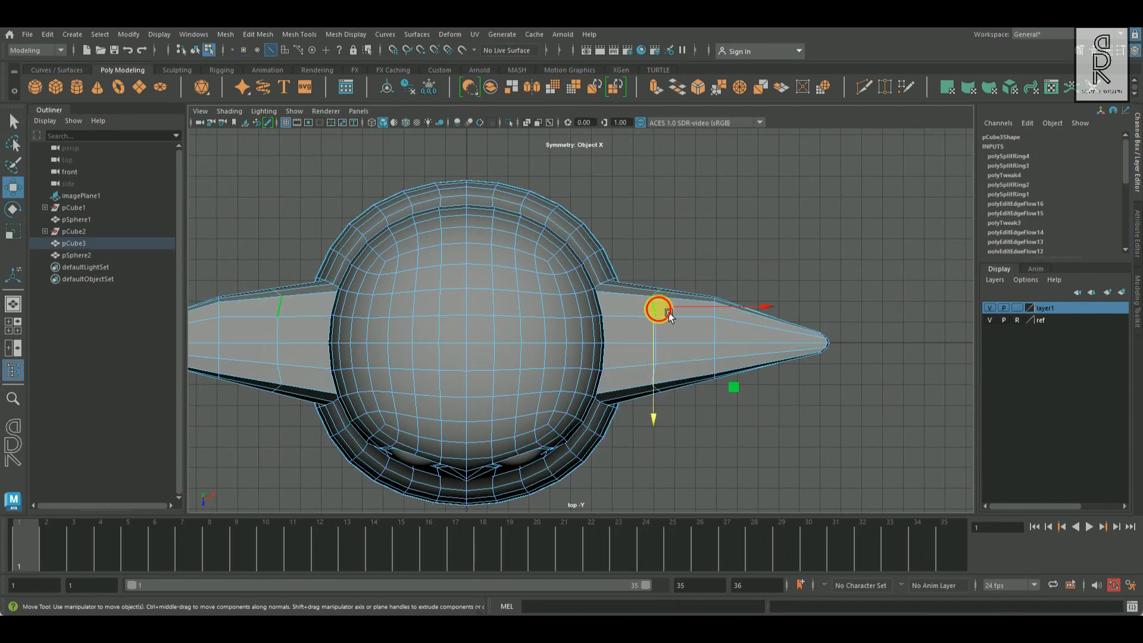
pyautogui.press('r')
pyautogui.moveTo(766, 336); pyautogui.dragTo(683, 356)
pyautogui.press('z')
pyautogui.press('z')
pyautogui.press('z')
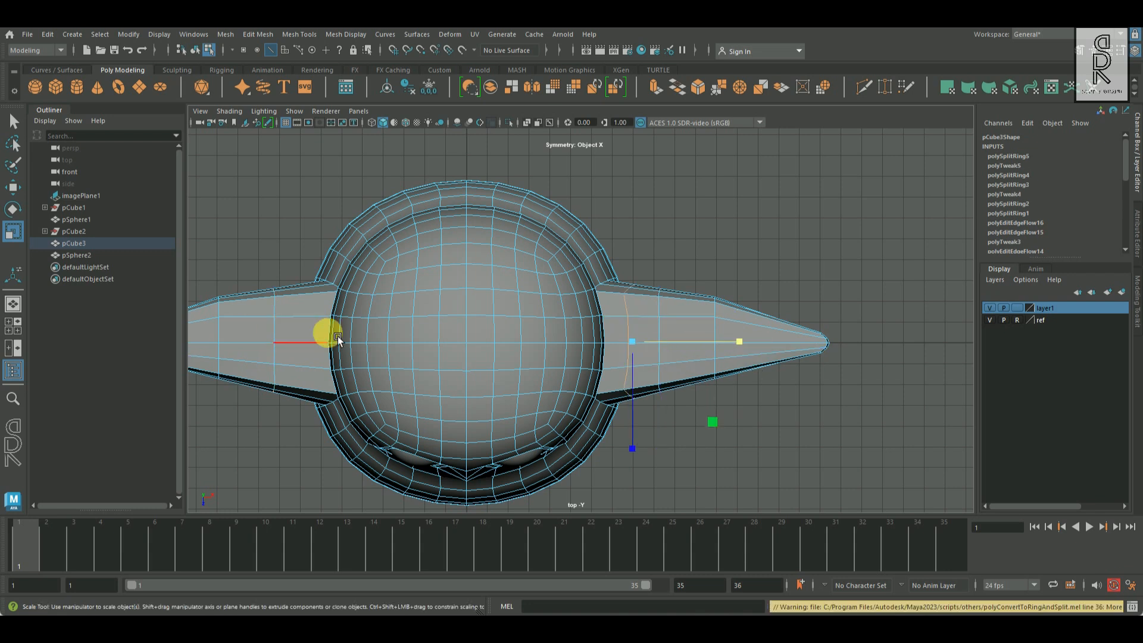
# - Add an edge loop near the wing tip and move the loops' back and front vertices to round the wing outline
pyautogui.doubleClick(659, 307)
pyautogui.press('w')
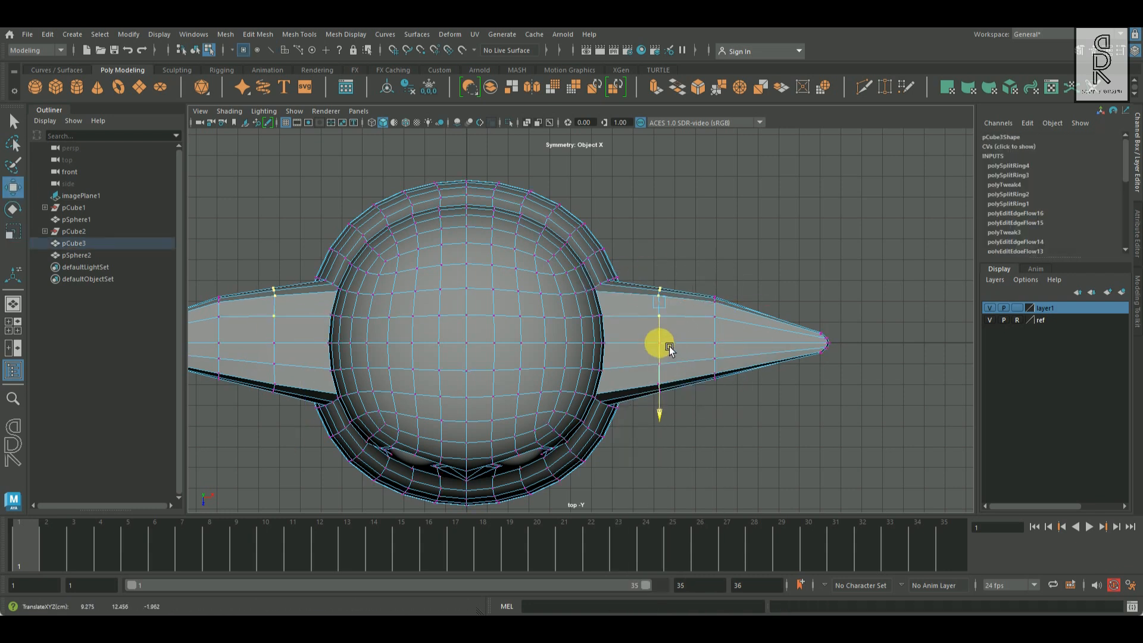
pyautogui.keyDown('shift'); pyautogui.moveTo(782, 340); pyautogui.dragTo(731, 363, button='right'); pyautogui.keyUp('shift')
pyautogui.click(772, 360)
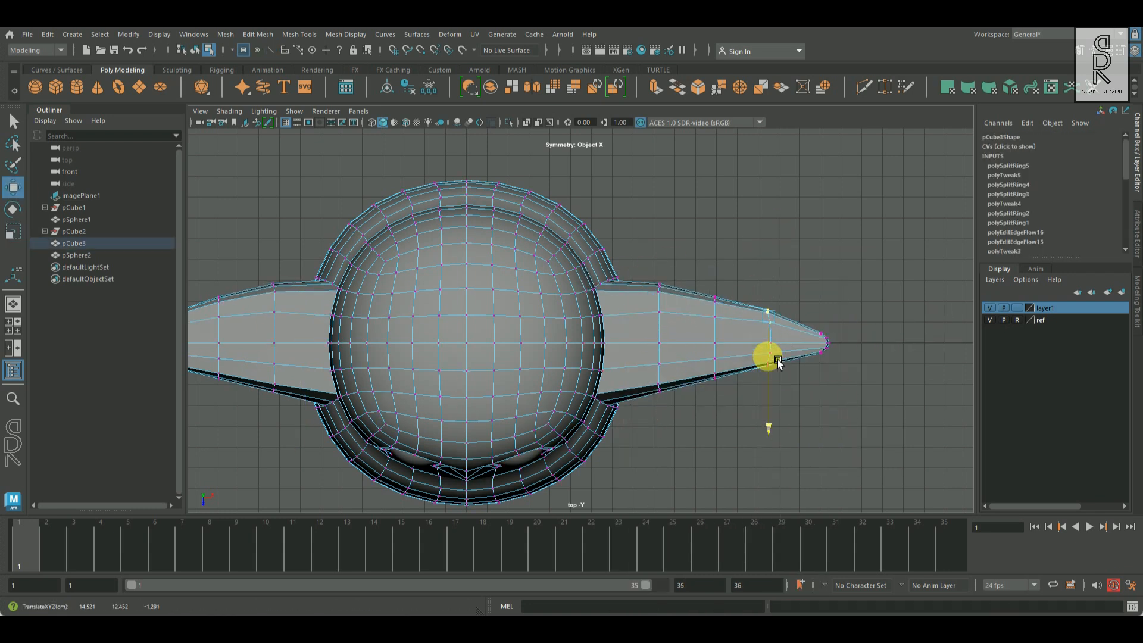
pyautogui.click(662, 381)
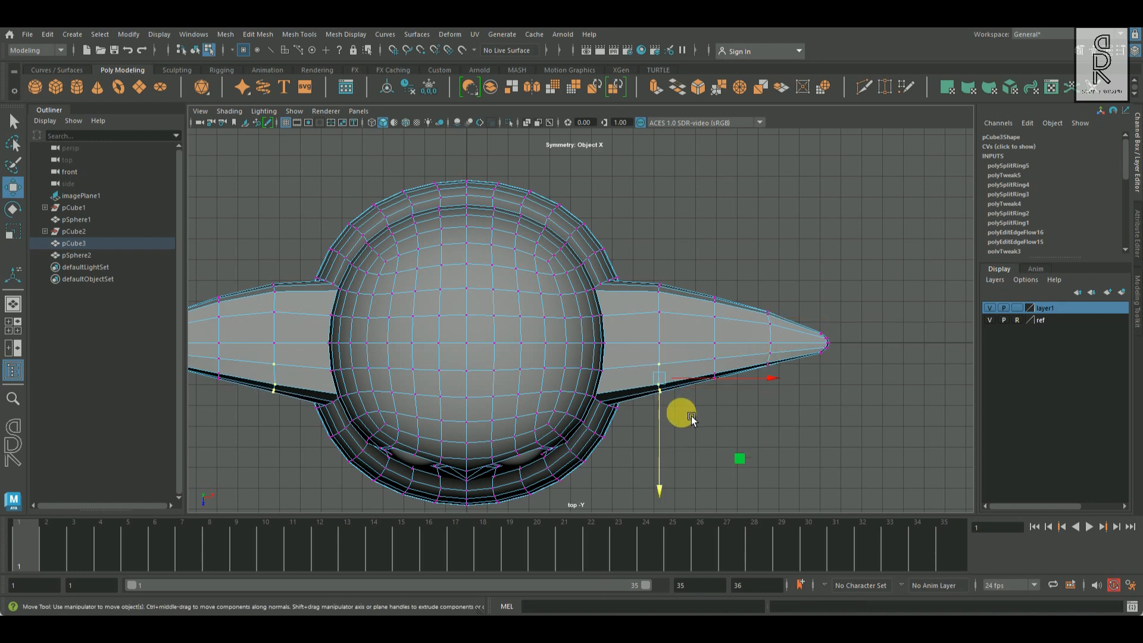
pyautogui.click(724, 419)
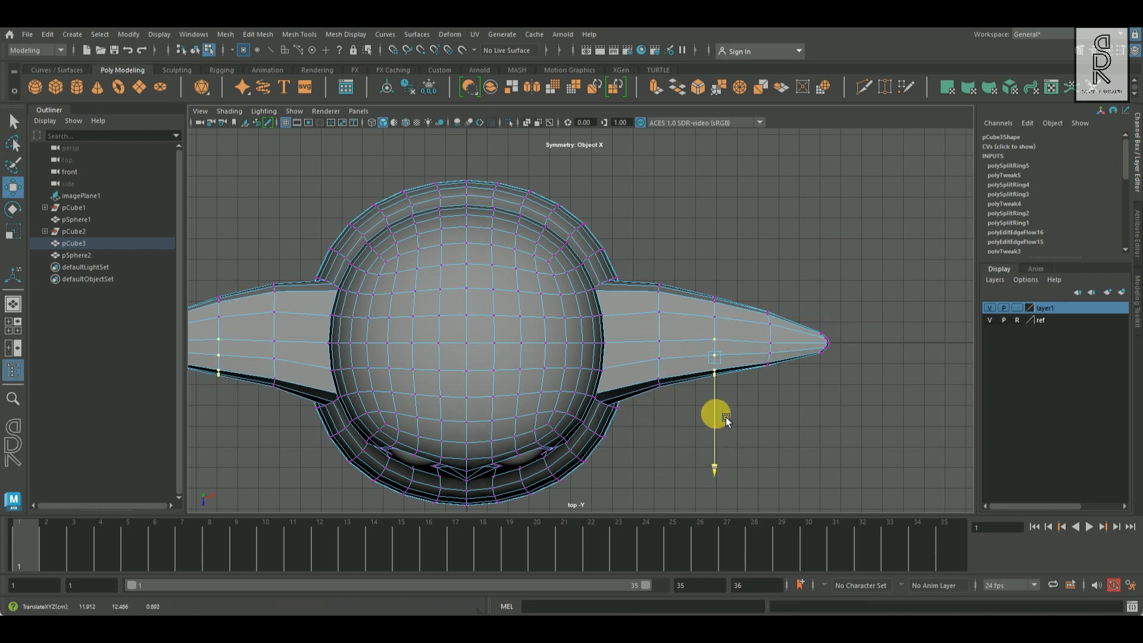
pyautogui.hotkey('ctrl', 'z')
# - Select all faces on one side of the body's centre line in the top view and delete that half
pyautogui.rightClick(711, 281)
pyautogui.moveTo(544, 280); pyautogui.dragTo(543, 308, button='right')
pyautogui.moveTo(204, 167); pyautogui.dragTo(506, 502)
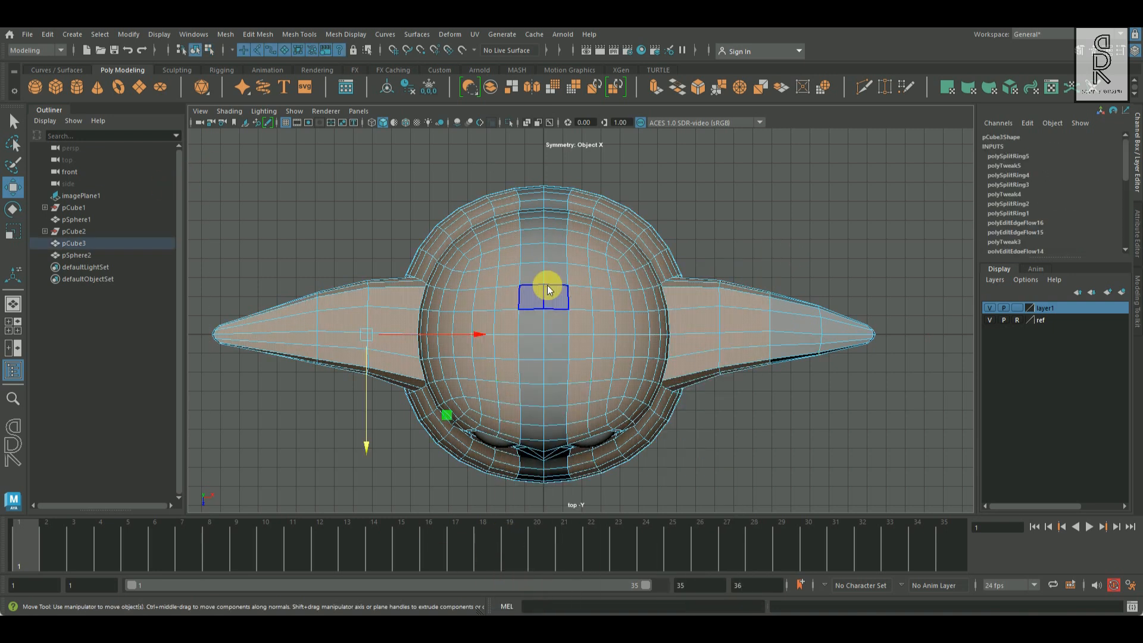
pyautogui.press('Delete')
# - Insert four additional crosswise edge loops between the existing loops of the remaining wing
pyautogui.scroll(3, 707, 401)
pyautogui.moveTo(659, 275); pyautogui.dragTo(659, 231, button='right')
pyautogui.keyDown('shift'); pyautogui.moveTo(798, 341); pyautogui.dragTo(623, 355, button='right'); pyautogui.keyUp('shift')
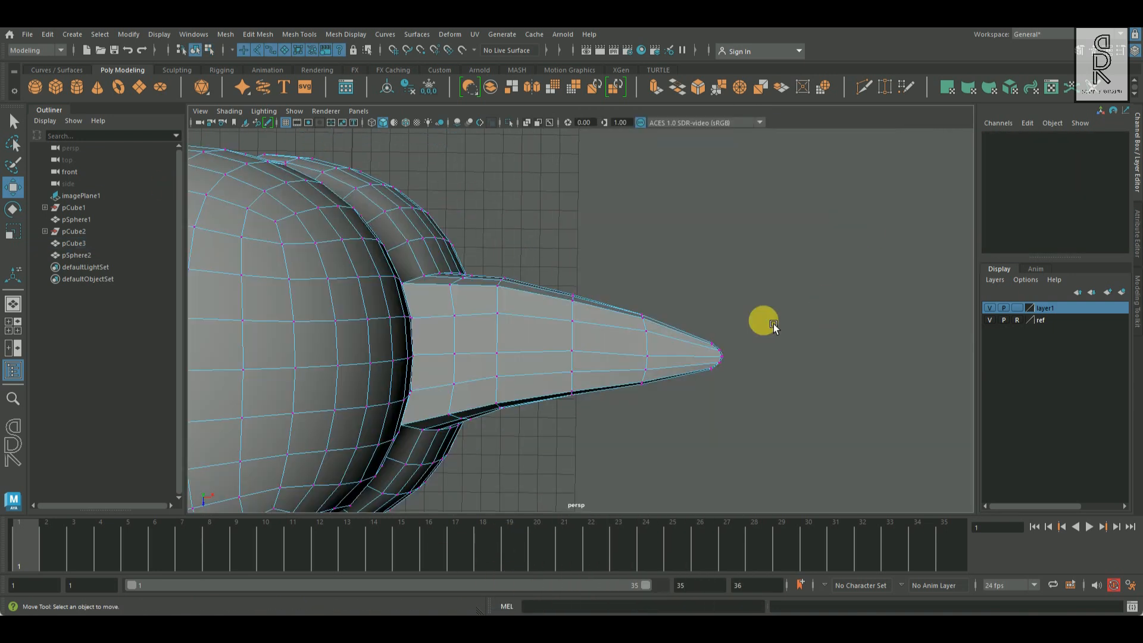
pyautogui.keyDown('alt'); pyautogui.moveTo(773, 325); pyautogui.dragTo(631, 327); pyautogui.keyUp('alt')
pyautogui.click(631, 327)
pyautogui.keyDown('alt'); pyautogui.moveTo(563, 337); pyautogui.dragTo(569, 363); pyautogui.keyUp('alt')
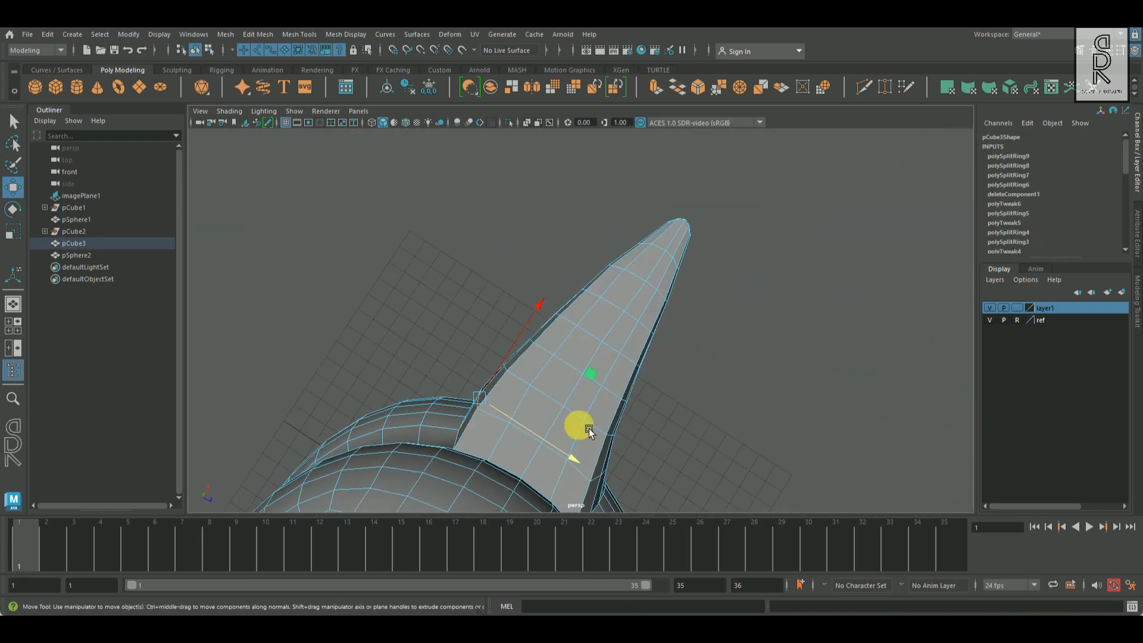
pyautogui.keyDown('alt'); pyautogui.moveTo(584, 457); pyautogui.dragTo(645, 387); pyautogui.keyUp('alt')
pyautogui.press('space')
pyautogui.press('space')
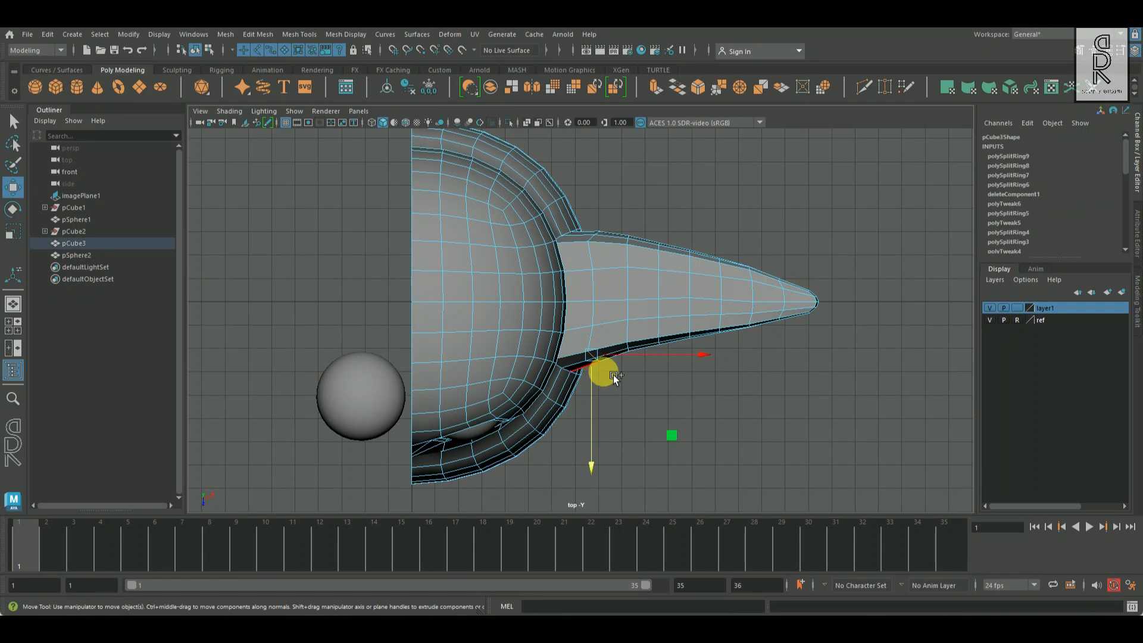
# - Select the wing's crosswise edge loops and apply Edit Edge Flow to smooth the wing's shape
pyautogui.press('q')
pyautogui.press('w')
pyautogui.press('F9')
pyautogui.click(592, 321)
pyautogui.moveTo(689, 273); pyautogui.dragTo(822, 215, button='right')
pyautogui.click(808, 335)
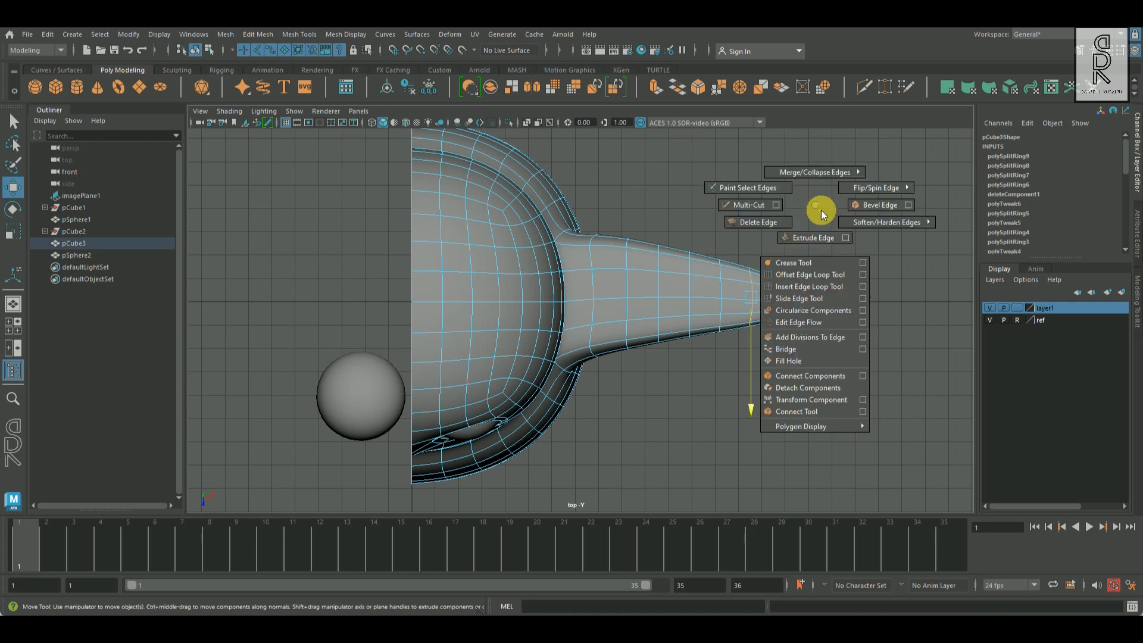
pyautogui.keyDown('shift'); pyautogui.moveTo(814, 338); pyautogui.dragTo(799, 322, button='right'); pyautogui.keyUp('shift')
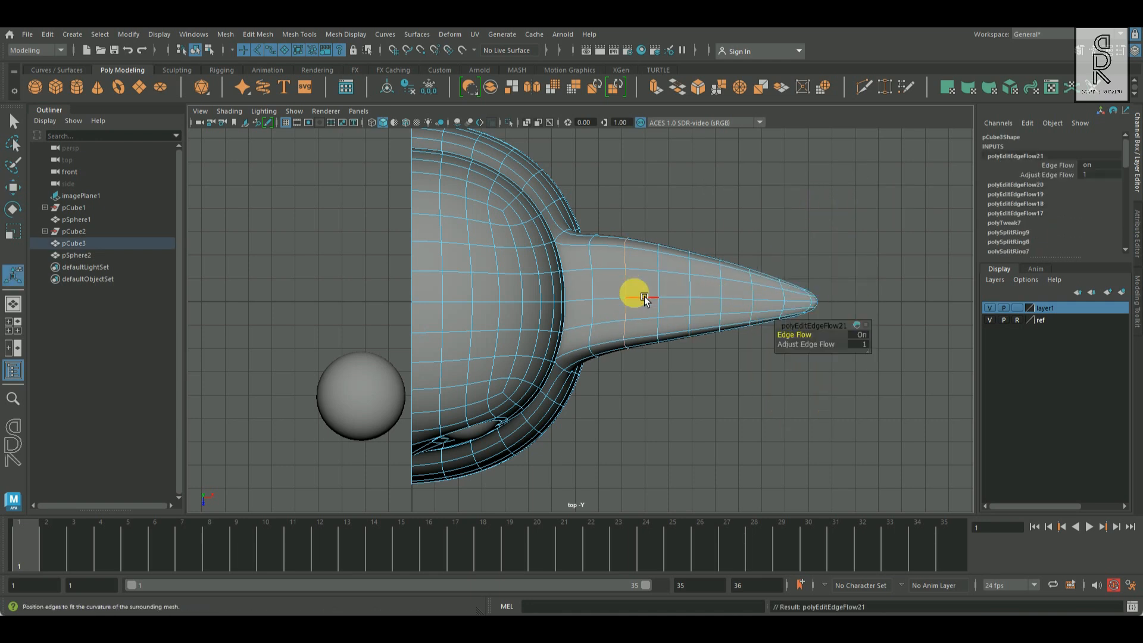
pyautogui.hotkey('ctrl', 'z')
# - Select the whole wing from its base to the tip and apply a lattice deformer to it
pyautogui.press('space')
pyautogui.press('space')
pyautogui.keyDown('alt'); pyautogui.moveTo(745, 241); pyautogui.dragTo(613, 285); pyautogui.keyUp('alt')
pyautogui.press('space')
pyautogui.press('space')
pyautogui.moveTo(688, 302); pyautogui.dragTo(738, 279, button='right')
pyautogui.moveTo(654, 276); pyautogui.dragTo(655, 243, button='right')
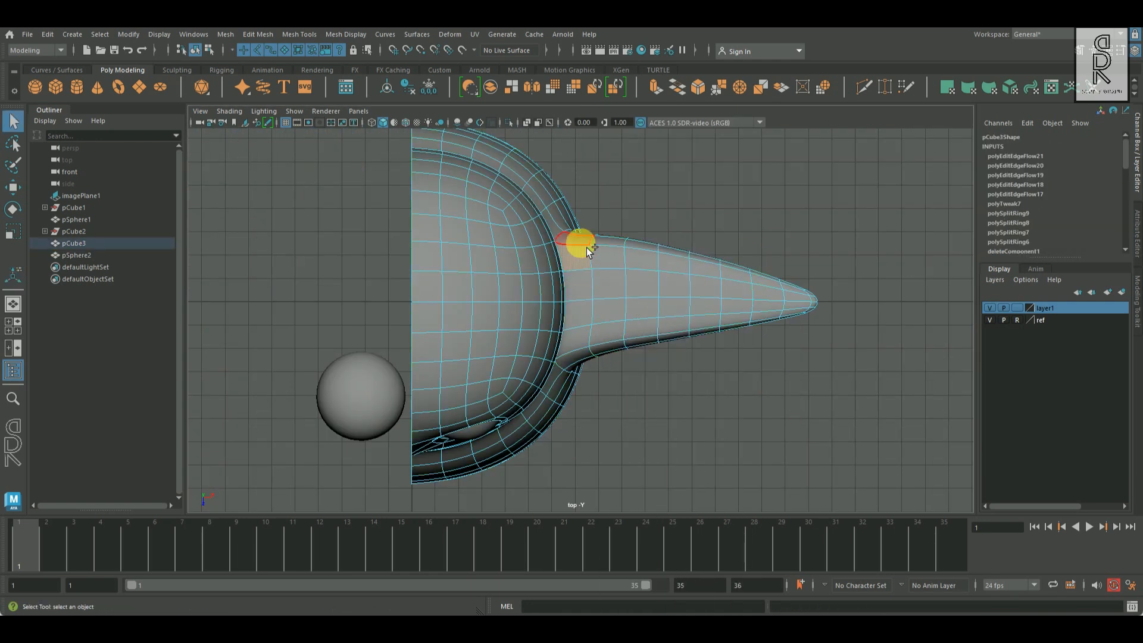
pyautogui.click(733, 338)
pyautogui.press('space')
pyautogui.press('space')
pyautogui.keyDown('alt'); pyautogui.moveTo(774, 215); pyautogui.dragTo(755, 186); pyautogui.keyUp('alt')
pyautogui.press('space')
pyautogui.press('space')
pyautogui.click(451, 34)
pyautogui.click(465, 104)
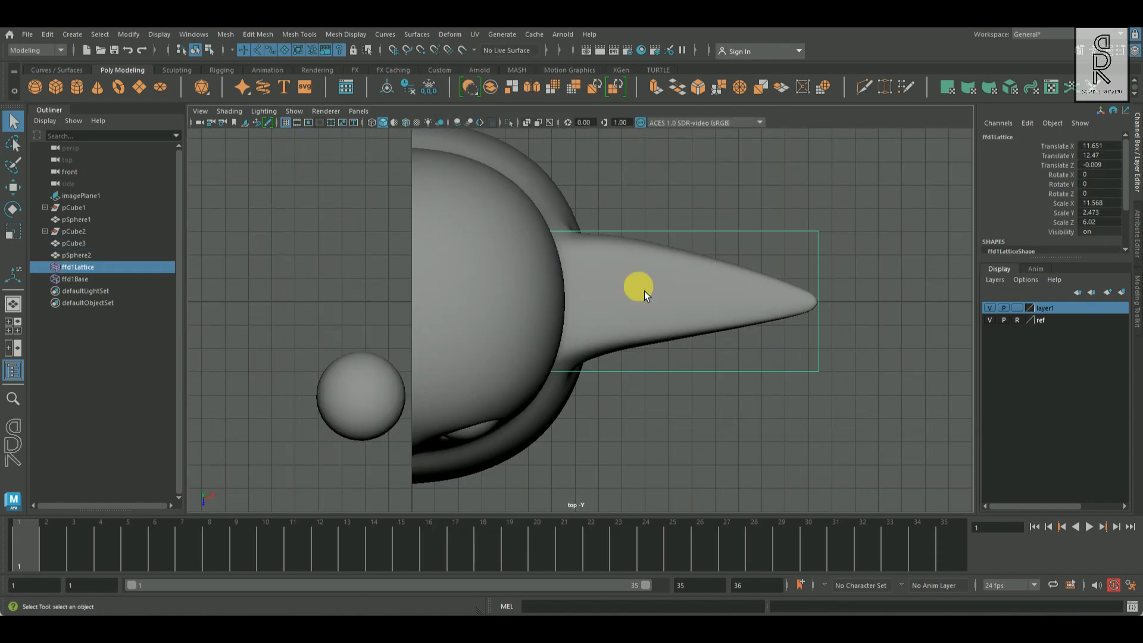
# - Set the lattice's S Divisions to 8
pyautogui.scroll(-3, 1066, 217)
pyautogui.click(1057, 220)
pyautogui.moveTo(679, 378); pyautogui.dragTo(912, 358, button='middle')
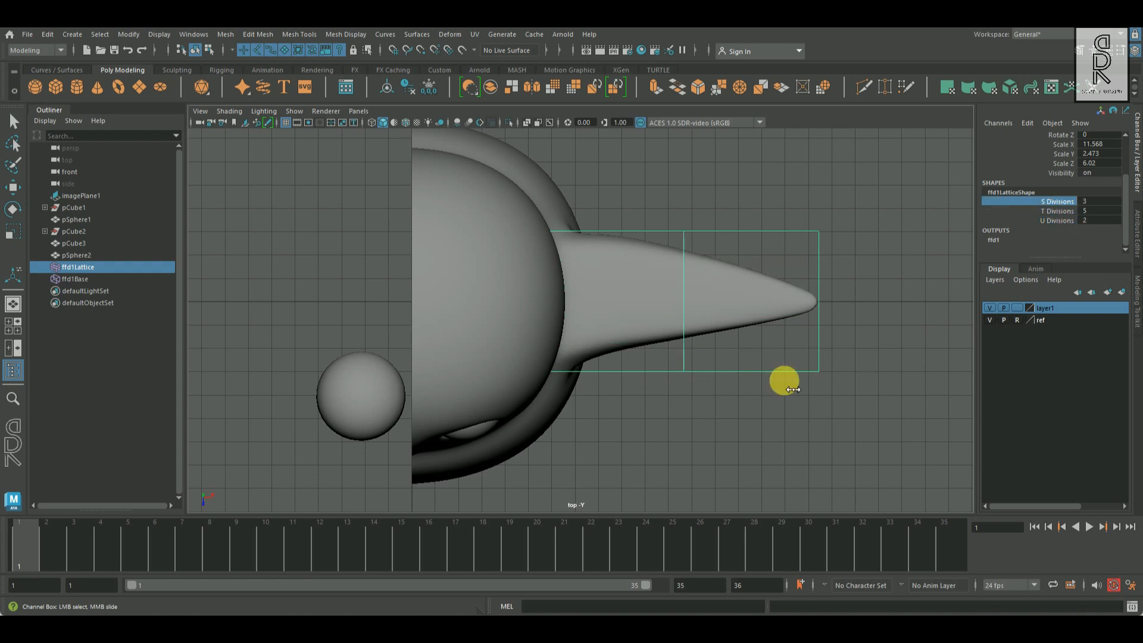
# - Scale the lattice points at the wing tip and in the adjacent column wider from front to back
pyautogui.moveTo(809, 269); pyautogui.dragTo(809, 306, button='right')
pyautogui.moveTo(806, 202); pyautogui.dragTo(896, 468)
pyautogui.press('r')
pyautogui.moveTo(819, 409); pyautogui.dragTo(819, 448)
pyautogui.moveTo(760, 203); pyautogui.dragTo(801, 420)
pyautogui.moveTo(779, 409); pyautogui.dragTo(779, 421)
# - Scale the lattice's inner columns slightly wider and refine the columns so the wing outline bulges evenly
pyautogui.moveTo(719, 204); pyautogui.dragTo(760, 428)
pyautogui.moveTo(741, 409); pyautogui.dragTo(741, 416)
pyautogui.moveTo(682, 206); pyautogui.dragTo(721, 419)
pyautogui.moveTo(703, 409); pyautogui.dragTo(702, 413)
pyautogui.moveTo(649, 212); pyautogui.dragTo(669, 416)
pyautogui.moveTo(610, 211); pyautogui.dragTo(645, 405)
pyautogui.moveTo(642, 412); pyautogui.dragTo(642, 419)
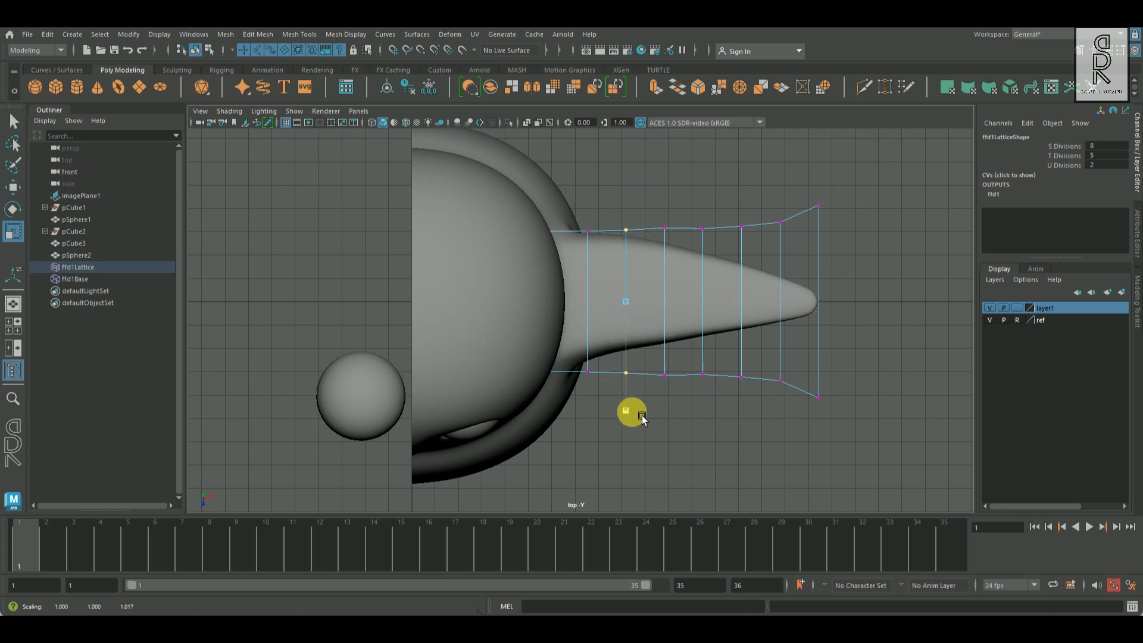
pyautogui.moveTo(803, 176); pyautogui.dragTo(829, 434)
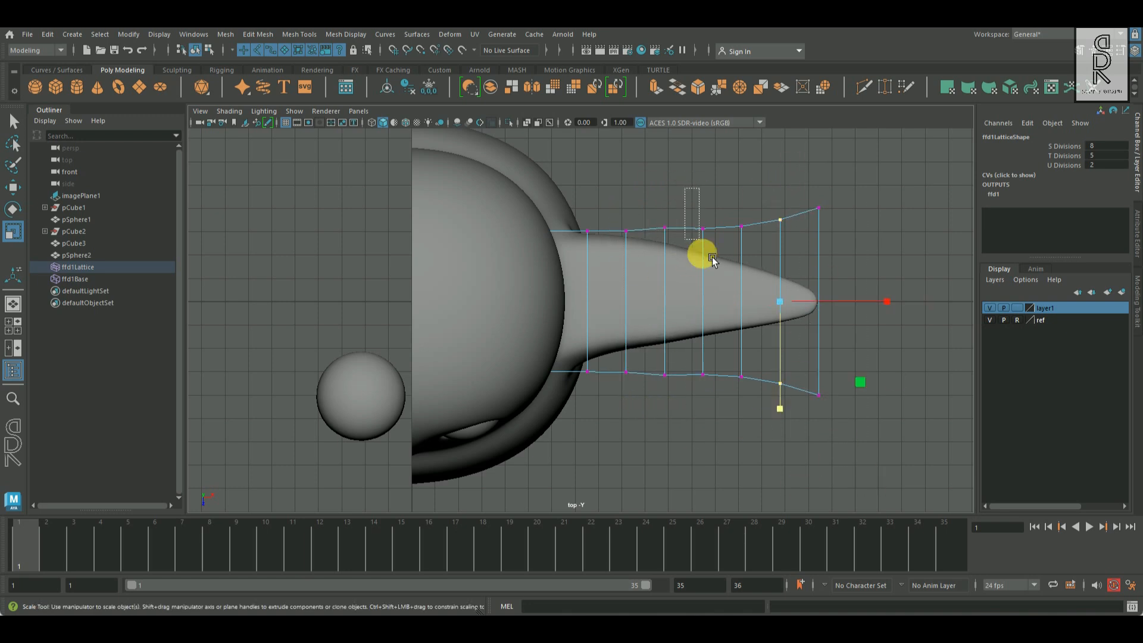
pyautogui.moveTo(652, 196); pyautogui.dragTo(681, 412)
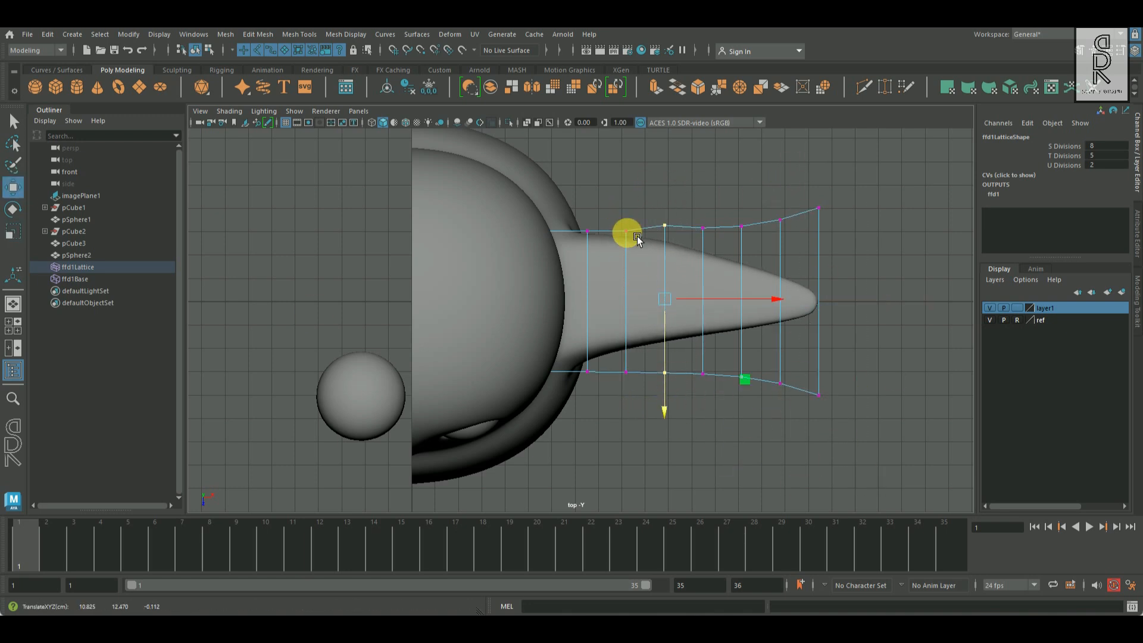
# - Select the body mesh, delete its construction history to bake the lattice shape, and delete the extra display layer
pyautogui.click(799, 348)
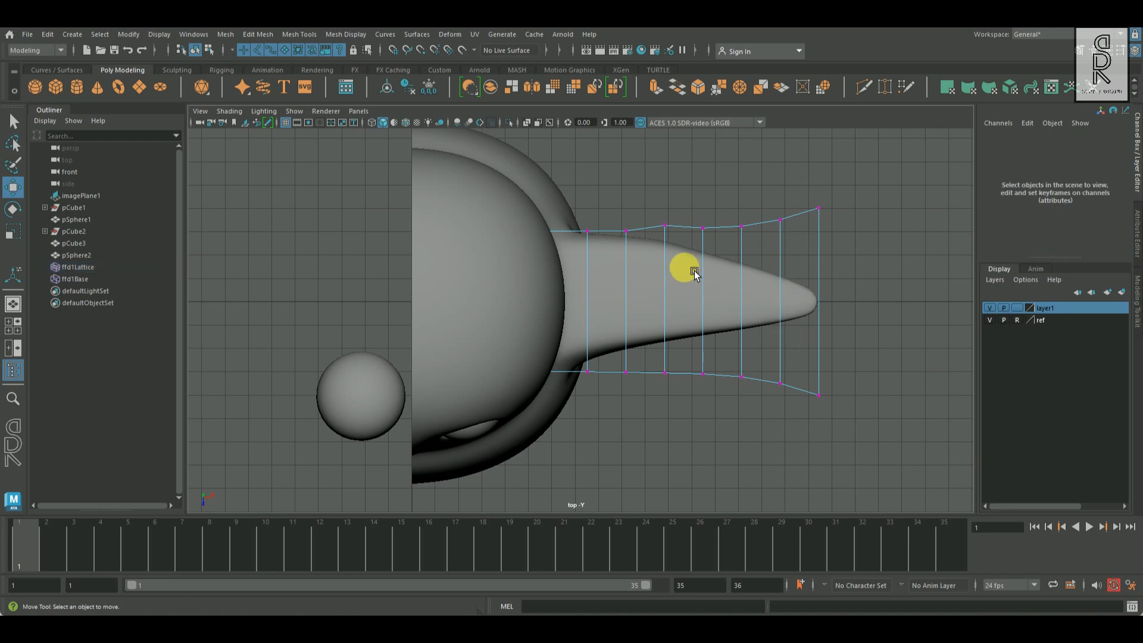
pyautogui.click(757, 321)
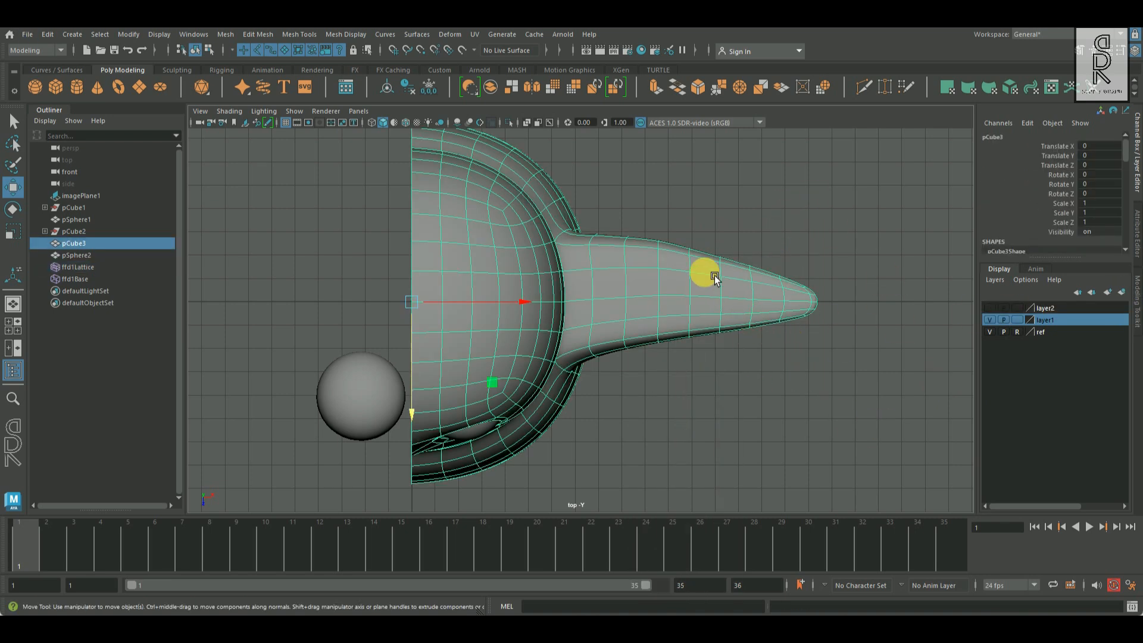
pyautogui.click(48, 34)
pyautogui.moveTo(83, 189)
pyautogui.click(214, 188)
pyautogui.rightClick(1050, 308)
pyautogui.click(1047, 375)
# - Examine the half body and the reshaped wing from several sides in the perspective view
pyautogui.click(745, 324)
pyautogui.keyDown('alt'); pyautogui.moveTo(745, 324); pyautogui.dragTo(485, 401); pyautogui.keyUp('alt')
pyautogui.click(689, 383)
pyautogui.keyDown('alt'); pyautogui.moveTo(484, 401); pyautogui.dragTo(551, 398, button='right'); pyautogui.keyUp('alt')
pyautogui.keyDown('alt'); pyautogui.moveTo(551, 399); pyautogui.dragTo(725, 407); pyautogui.keyUp('alt')
pyautogui.keyDown('alt'); pyautogui.moveTo(725, 408); pyautogui.dragTo(626, 390, button='right'); pyautogui.keyUp('alt')
pyautogui.keyDown('alt'); pyautogui.moveTo(627, 390); pyautogui.dragTo(452, 388); pyautogui.keyUp('alt')
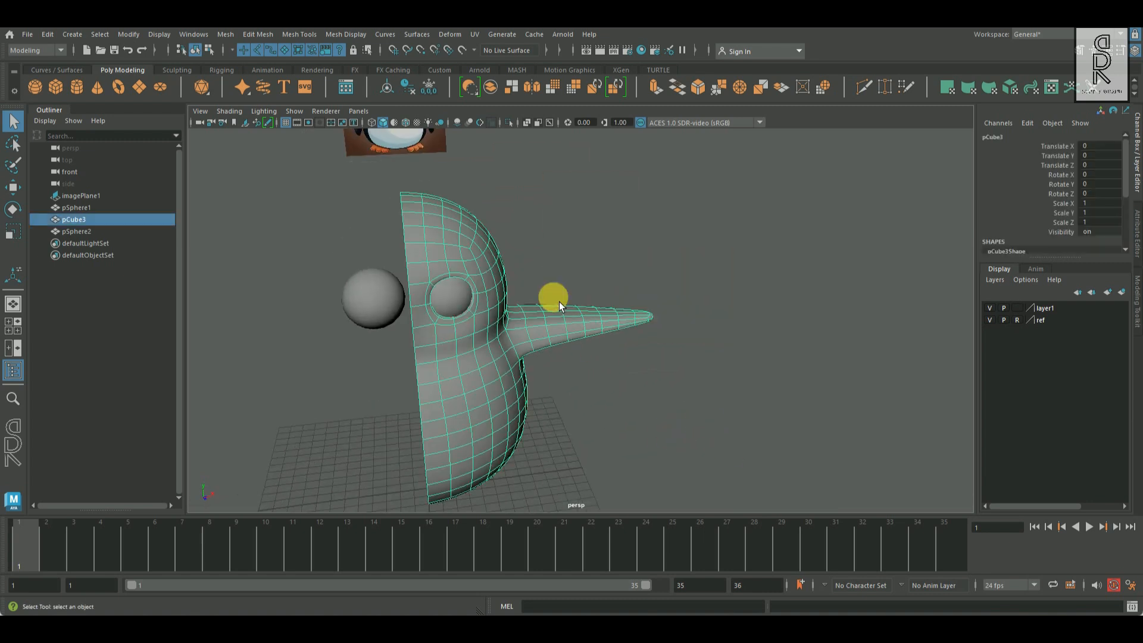
pyautogui.keyDown('alt'); pyautogui.moveTo(582, 326); pyautogui.dragTo(633, 413); pyautogui.keyUp('alt')
# - Smooth the wing's edge loops with Edit Edge Flow and adjust its upper lengthwise edges using soft selection
pyautogui.moveTo(540, 230); pyautogui.dragTo(539, 216, button='right')
pyautogui.keyDown('alt'); pyautogui.moveTo(714, 373); pyautogui.dragTo(714, 331); pyautogui.keyUp('alt')
pyautogui.press('b')
pyautogui.press('w')
pyautogui.keyDown('alt'); pyautogui.moveTo(563, 236); pyautogui.dragTo(613, 253); pyautogui.keyUp('alt')
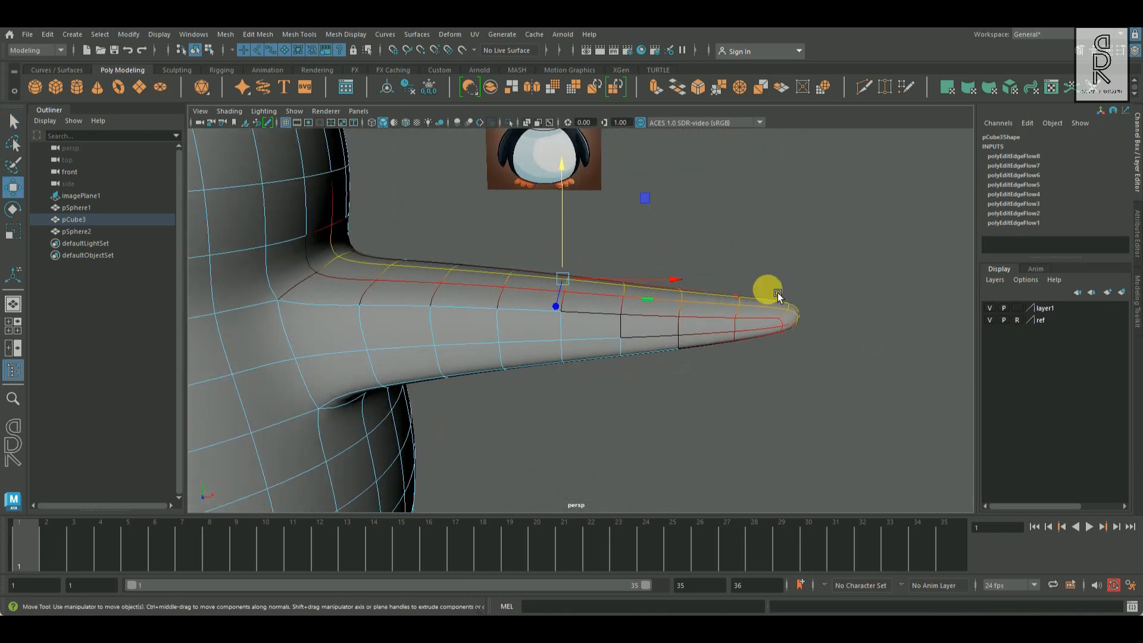
pyautogui.keyDown('ctrl'); pyautogui.moveTo(894, 467); pyautogui.dragTo(894, 468); pyautogui.keyUp('ctrl')
pyautogui.moveTo(504, 219); pyautogui.dragTo(827, 383)
pyautogui.keyDown('alt'); pyautogui.moveTo(826, 383); pyautogui.dragTo(927, 451, button='right'); pyautogui.keyUp('alt')
pyautogui.moveTo(744, 270); pyautogui.dragTo(684, 260, button='right')
pyautogui.click(827, 331)
pyautogui.keyDown('alt'); pyautogui.moveTo(850, 319); pyautogui.dragTo(724, 316); pyautogui.keyUp('alt')
# - Select lengthwise edges along the wing's surface and apply Edit Edge Flow to them
pyautogui.moveTo(537, 271); pyautogui.dragTo(537, 234, button='right')
pyautogui.click(455, 227)
pyautogui.click(361, 240)
pyautogui.keyDown('alt'); pyautogui.moveTo(723, 336); pyautogui.dragTo(675, 369); pyautogui.keyUp('alt')
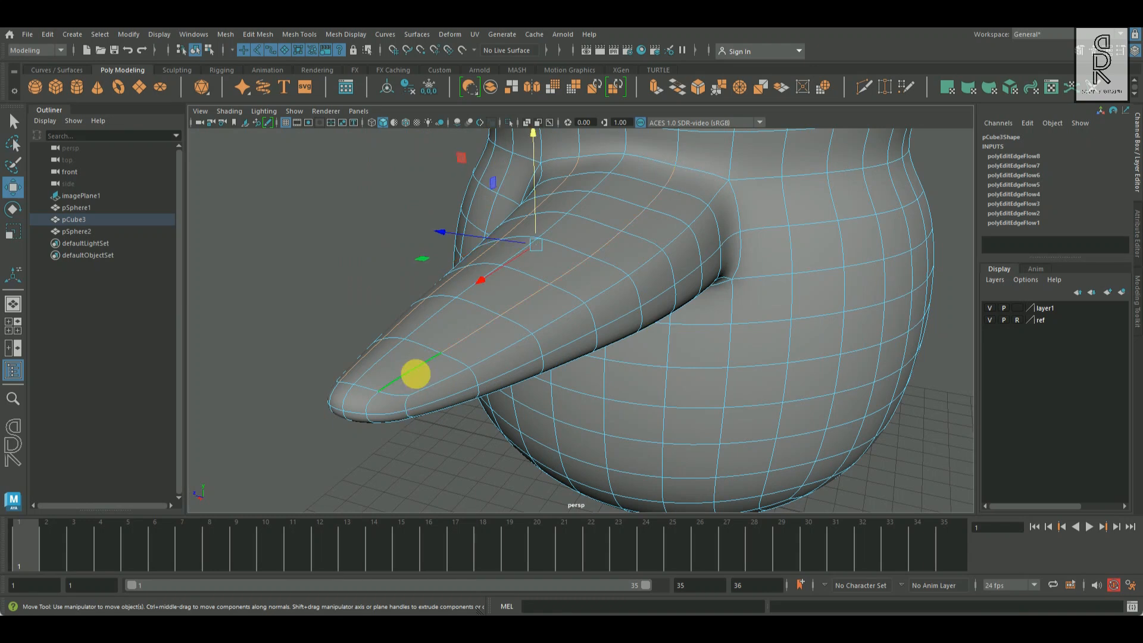
pyautogui.keyDown('alt'); pyautogui.moveTo(416, 373); pyautogui.dragTo(717, 244); pyautogui.keyUp('alt')
pyautogui.keyDown('shift'); pyautogui.moveTo(747, 193); pyautogui.dragTo(737, 311, button='right'); pyautogui.keyUp('shift')
pyautogui.keyDown('alt'); pyautogui.moveTo(614, 359); pyautogui.dragTo(387, 262); pyautogui.keyUp('alt')
pyautogui.click(815, 345)
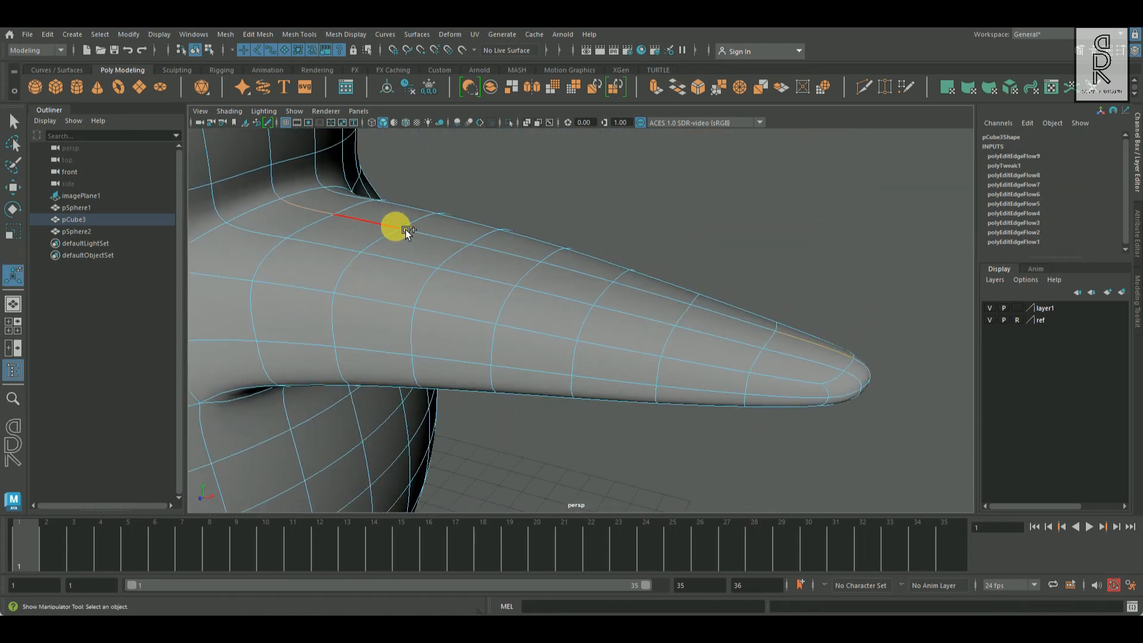
pyautogui.keyDown('shift'); pyautogui.moveTo(839, 265); pyautogui.dragTo(823, 333, button='right'); pyautogui.keyUp('shift')
pyautogui.keyDown('alt'); pyautogui.moveTo(685, 322); pyautogui.dragTo(643, 283); pyautogui.keyUp('alt')
# - Leave component editing on the body mesh and save the scene
pyautogui.moveTo(649, 276); pyautogui.dragTo(707, 258, button='right')
pyautogui.click(714, 233)
pyautogui.press('q')
pyautogui.scroll(-5, 595, 298)
pyautogui.keyDown('alt'); pyautogui.moveTo(485, 358); pyautogui.dragTo(655, 331); pyautogui.keyUp('alt')
pyautogui.click(598, 321)
pyautogui.click(714, 348)
pyautogui.hotkey('ctrl', 's')
# - Select a block of faces on the underside of the half body where the leg attaches and extrude them
pyautogui.keyDown('alt'); pyautogui.moveTo(553, 394); pyautogui.dragTo(510, 284); pyautogui.keyUp('alt')
pyautogui.click(486, 328)
pyautogui.moveTo(498, 266); pyautogui.dragTo(498, 301, button='right')
pyautogui.moveTo(485, 322)
pyautogui.keyDown('alt'); pyautogui.mouseDown()
pyautogui.moveTo(479, 354)
pyautogui.moveTo(588, 361)
pyautogui.mouseUp(); pyautogui.keyUp('alt')
pyautogui.click(457, 368)
pyautogui.keyDown('alt'); pyautogui.moveTo(572, 435); pyautogui.dragTo(728, 254); pyautogui.keyUp('alt')
pyautogui.keyDown('shift'); pyautogui.moveTo(730, 255); pyautogui.dragTo(725, 284, button='right'); pyautogui.keyUp('shift')
pyautogui.keyDown('alt'); pyautogui.moveTo(702, 352); pyautogui.dragTo(682, 379); pyautogui.keyUp('alt')
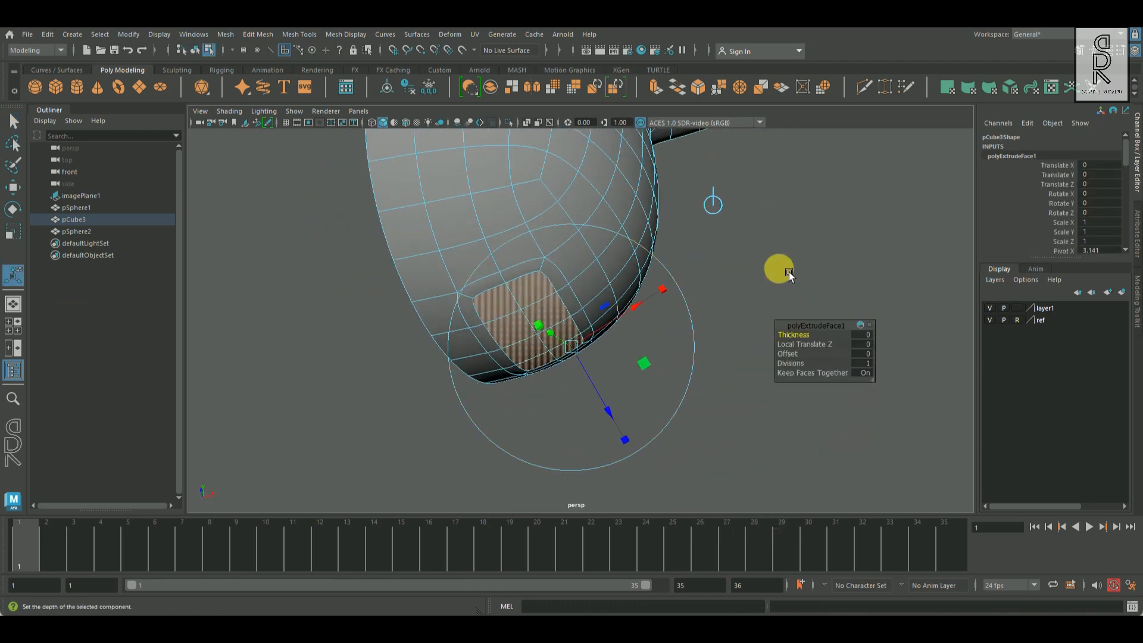
# - Circularize the extruded underside faces and scale them down uniformly
pyautogui.keyDown('shift'); pyautogui.moveTo(791, 228); pyautogui.dragTo(789, 321, button='right'); pyautogui.keyUp('shift')
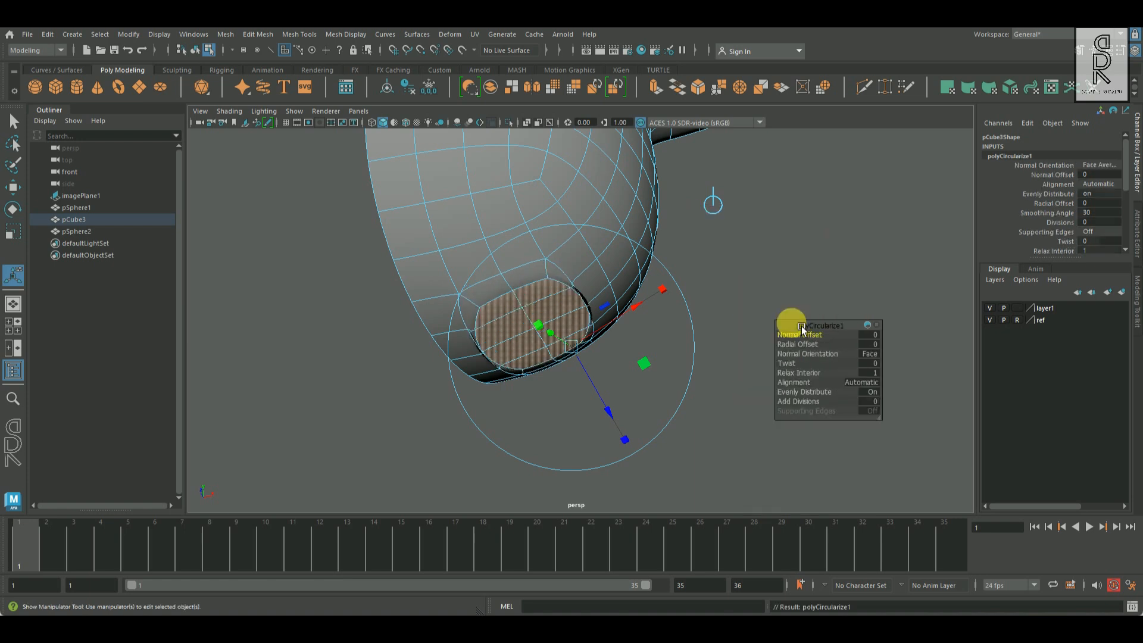
pyautogui.keyDown('alt'); pyautogui.moveTo(791, 323); pyautogui.dragTo(594, 312); pyautogui.keyUp('alt')
pyautogui.click(23, 237)
pyautogui.moveTo(535, 281); pyautogui.dragTo(532, 290)
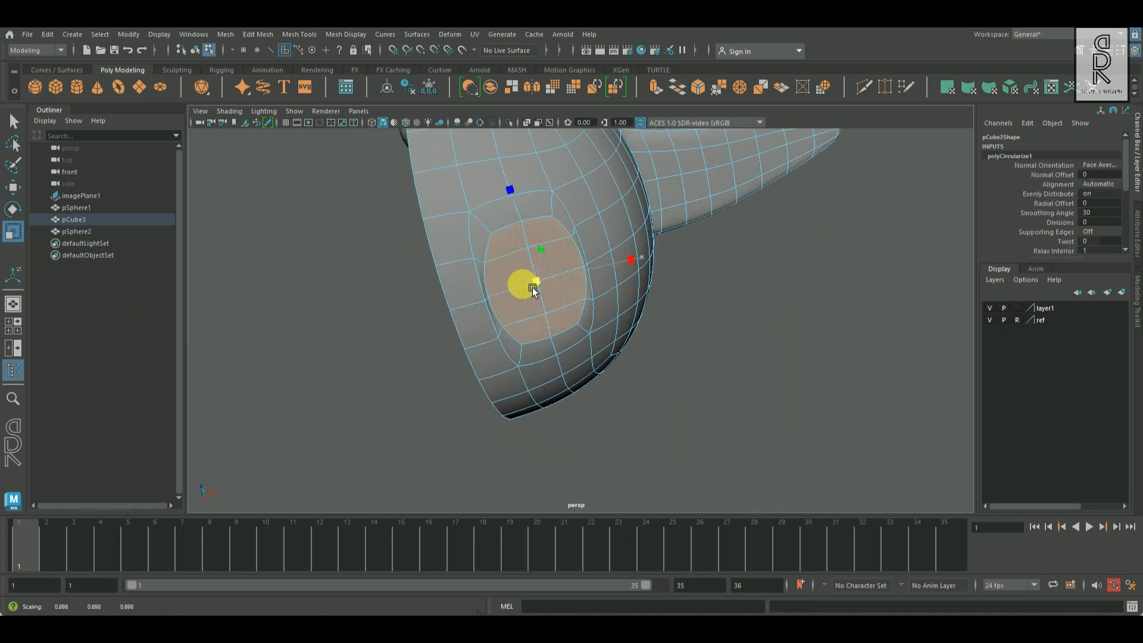
# - Extrude the circular faces again, move them downward as a short leg, and scale and reposition its end
pyautogui.keyDown('alt'); pyautogui.moveTo(516, 189); pyautogui.dragTo(714, 324); pyautogui.keyUp('alt')
pyautogui.click(15, 190)
pyautogui.moveTo(573, 241); pyautogui.dragTo(566, 342)
pyautogui.click(10, 238)
pyautogui.keyDown('alt'); pyautogui.moveTo(578, 269); pyautogui.dragTo(554, 351); pyautogui.keyUp('alt')
pyautogui.press('w')
pyautogui.moveTo(566, 300); pyautogui.dragTo(596, 291)
pyautogui.scroll(4, 660, 325)
pyautogui.press('r')
pyautogui.moveTo(584, 345); pyautogui.dragTo(548, 359)
# - Select the edge loop around the leg and scale it down
pyautogui.moveTo(550, 306); pyautogui.dragTo(549, 275, button='right')
pyautogui.doubleClick(546, 303)
pyautogui.moveTo(584, 320); pyautogui.dragTo(558, 328)
pyautogui.keyDown('alt'); pyautogui.moveTo(697, 340); pyautogui.dragTo(534, 217); pyautogui.keyUp('alt')
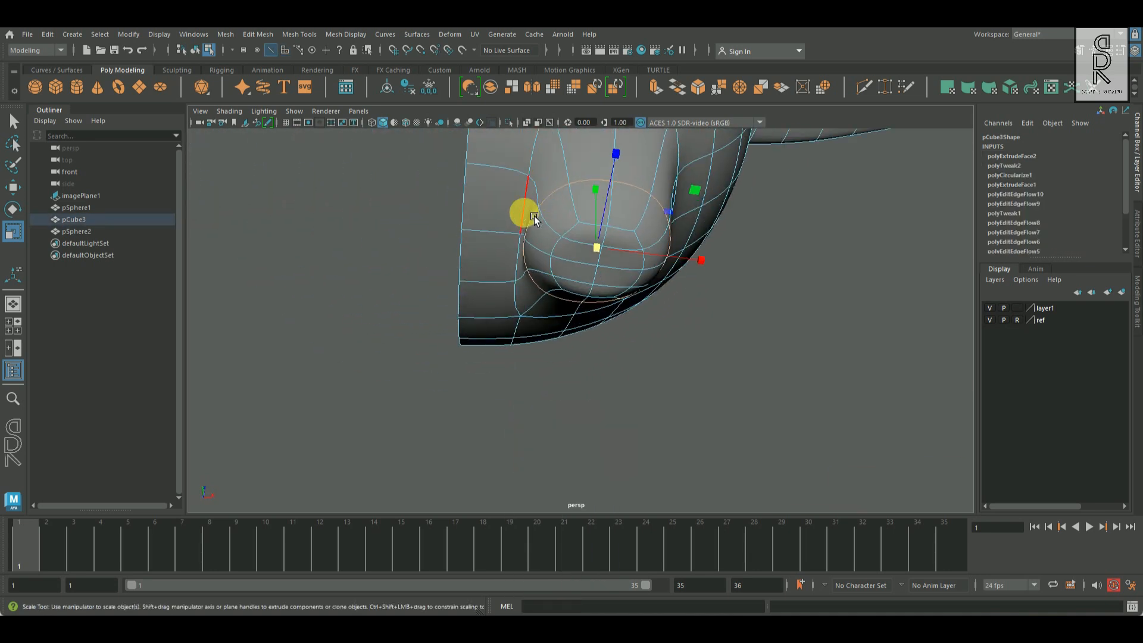
# - Select the vertex beside the leg's base on the centre-line side and move it to even out the spacing
pyautogui.moveTo(526, 235); pyautogui.dragTo(502, 251, button='right')
pyautogui.click(503, 252)
pyautogui.press('w')
pyautogui.keyDown('alt'); pyautogui.moveTo(652, 247); pyautogui.dragTo(716, 392); pyautogui.keyUp('alt')
# - Select the edge loop around the leg's base and apply Edit Edge Flow to it
pyautogui.moveTo(612, 191); pyautogui.dragTo(613, 151, button='right')
pyautogui.doubleClick(625, 238)
pyautogui.keyDown('alt'); pyautogui.moveTo(642, 265); pyautogui.dragTo(688, 300); pyautogui.keyUp('alt')
pyautogui.keyDown('alt'); pyautogui.moveTo(655, 381); pyautogui.dragTo(737, 324); pyautogui.keyUp('alt')
pyautogui.keyDown('shift'); pyautogui.moveTo(756, 224); pyautogui.dragTo(745, 341, button='right'); pyautogui.keyUp('shift')
pyautogui.keyDown('alt'); pyautogui.moveTo(744, 342); pyautogui.dragTo(616, 284); pyautogui.keyUp('alt')
# - Move vertices around the leg's base outward to even out the surrounding faces
pyautogui.press('q')
pyautogui.moveTo(616, 285); pyautogui.dragTo(569, 284, button='right')
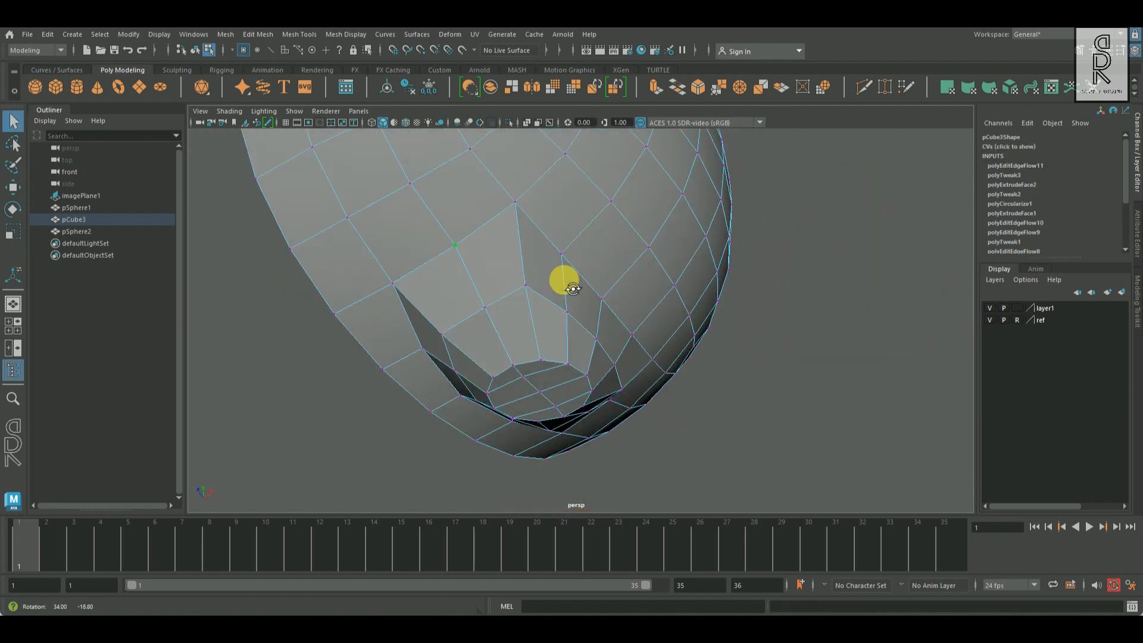
pyautogui.keyDown('alt'); pyautogui.moveTo(569, 283); pyautogui.dragTo(494, 288); pyautogui.keyUp('alt')
pyautogui.keyDown('alt'); pyautogui.moveTo(616, 369); pyautogui.dragTo(641, 351); pyautogui.keyUp('alt')
pyautogui.press('w')
pyautogui.moveTo(365, 315); pyautogui.dragTo(355, 313)
pyautogui.keyDown('alt'); pyautogui.moveTo(551, 338); pyautogui.dragTo(417, 333); pyautogui.keyUp('alt')
# - Select edges of the outer loop surrounding the leg's base and apply Edit Edge Flow to them
pyautogui.click(649, 347)
pyautogui.moveTo(581, 311); pyautogui.dragTo(574, 229, button='right')
pyautogui.click(584, 311)
pyautogui.keyDown('shift'); pyautogui.click(407, 348); pyautogui.keyUp('shift')
pyautogui.keyDown('alt'); pyautogui.moveTo(583, 356); pyautogui.dragTo(774, 375); pyautogui.keyUp('alt')
pyautogui.keyDown('shift'); pyautogui.rightClick(800, 286); pyautogui.keyUp('shift')
pyautogui.keyDown('shift'); pyautogui.moveTo(800, 286); pyautogui.dragTo(786, 404, button='right'); pyautogui.keyUp('shift')
pyautogui.keyDown('alt'); pyautogui.moveTo(726, 381); pyautogui.dragTo(595, 357); pyautogui.keyUp('alt')
pyautogui.keyDown('alt'); pyautogui.moveTo(498, 232); pyautogui.dragTo(508, 313); pyautogui.keyUp('alt')
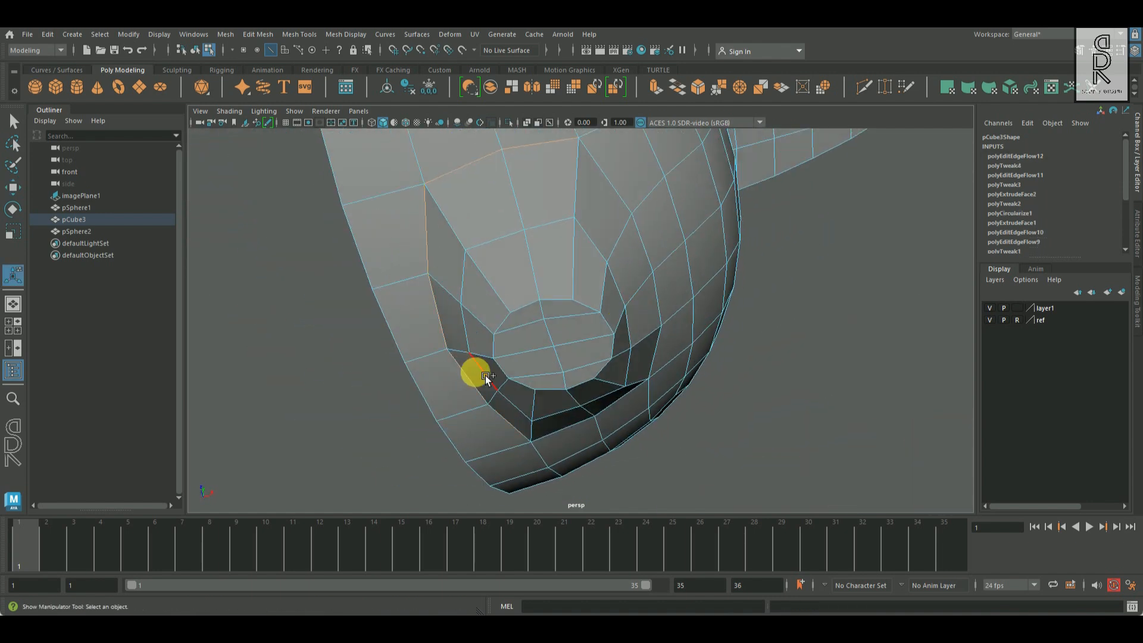
# - Apply Edit Edge Flow to further edges on both sides of the leg's base to smooth the surrounding surface
pyautogui.keyDown('alt'); pyautogui.moveTo(484, 377); pyautogui.dragTo(596, 387); pyautogui.keyUp('alt')
pyautogui.keyDown('shift'); pyautogui.click(621, 417); pyautogui.keyUp('shift')
pyautogui.press('g')
pyautogui.keyDown('alt'); pyautogui.moveTo(694, 397); pyautogui.dragTo(569, 395); pyautogui.keyUp('alt')
pyautogui.press('g')
pyautogui.keyDown('alt'); pyautogui.moveTo(624, 450); pyautogui.dragTo(675, 403); pyautogui.keyUp('alt')
# - Scale the selected edge loop around the leg's base and apply Edit Edge Flow to it
pyautogui.click(14, 234)
pyautogui.keyDown('alt'); pyautogui.moveTo(744, 349); pyautogui.dragTo(737, 416); pyautogui.keyUp('alt')
pyautogui.keyDown('alt'); pyautogui.moveTo(738, 417); pyautogui.dragTo(755, 369, button='middle'); pyautogui.keyUp('alt')
pyautogui.keyDown('alt'); pyautogui.moveTo(755, 368); pyautogui.dragTo(727, 363); pyautogui.keyUp('alt')
pyautogui.keyDown('shift'); pyautogui.moveTo(764, 282); pyautogui.dragTo(753, 398, button='right'); pyautogui.keyUp('shift')
pyautogui.keyDown('alt'); pyautogui.moveTo(646, 365); pyautogui.dragTo(554, 361); pyautogui.keyUp('alt')
# - Insert an edge loop around the leg between its base and its end and apply Edit Edge Flow to it
pyautogui.click(516, 298)
pyautogui.keyDown('ctrl'); pyautogui.moveTo(654, 299); pyautogui.dragTo(485, 363, button='right'); pyautogui.keyUp('ctrl')
pyautogui.keyDown('alt'); pyautogui.moveTo(657, 365); pyautogui.dragTo(743, 361); pyautogui.keyUp('alt')
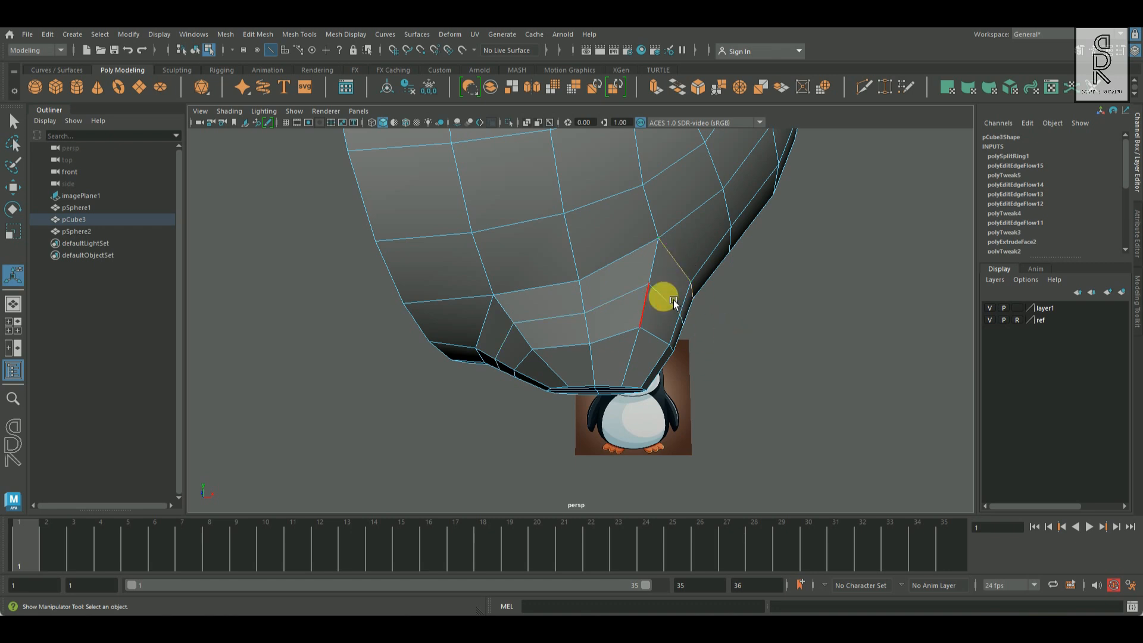
pyautogui.keyDown('shift'); pyautogui.moveTo(835, 291); pyautogui.dragTo(834, 382, button='right'); pyautogui.keyUp('shift')
pyautogui.keyDown('alt'); pyautogui.moveTo(834, 383); pyautogui.dragTo(658, 360); pyautogui.keyUp('alt')
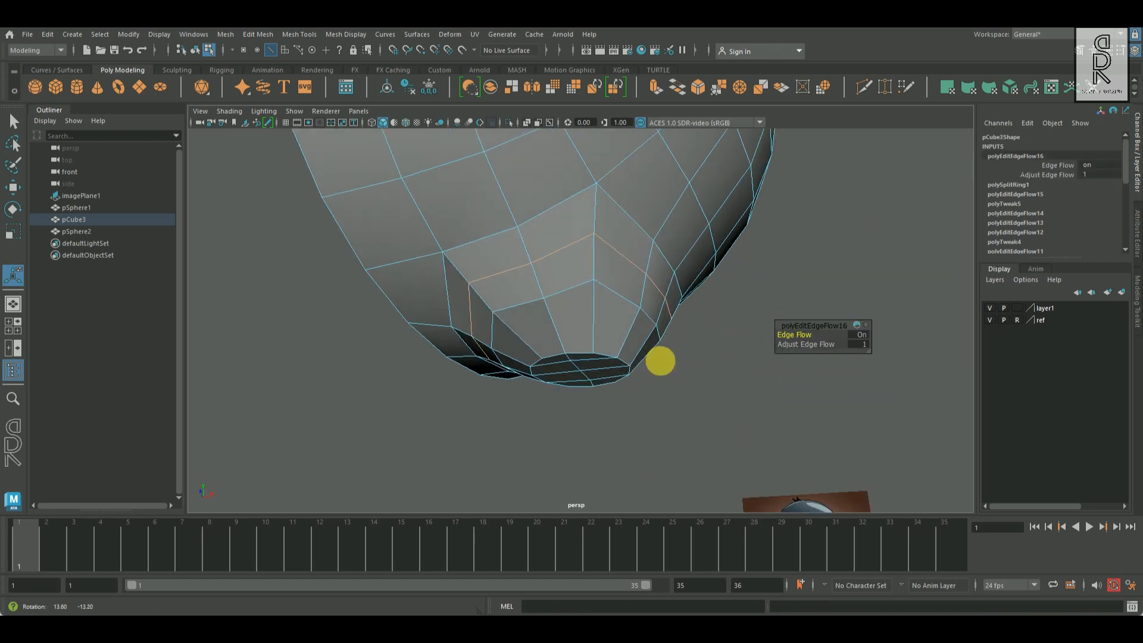
# - Insert a second edge loop close to the leg's end, scale it, and apply Edit Edge Flow to it
pyautogui.keyDown('ctrl'); pyautogui.moveTo(656, 339); pyautogui.dragTo(727, 426, button='right'); pyautogui.keyUp('ctrl')
pyautogui.keyDown('alt'); pyautogui.moveTo(727, 426); pyautogui.dragTo(656, 434); pyautogui.keyUp('alt')
pyautogui.click(13, 231)
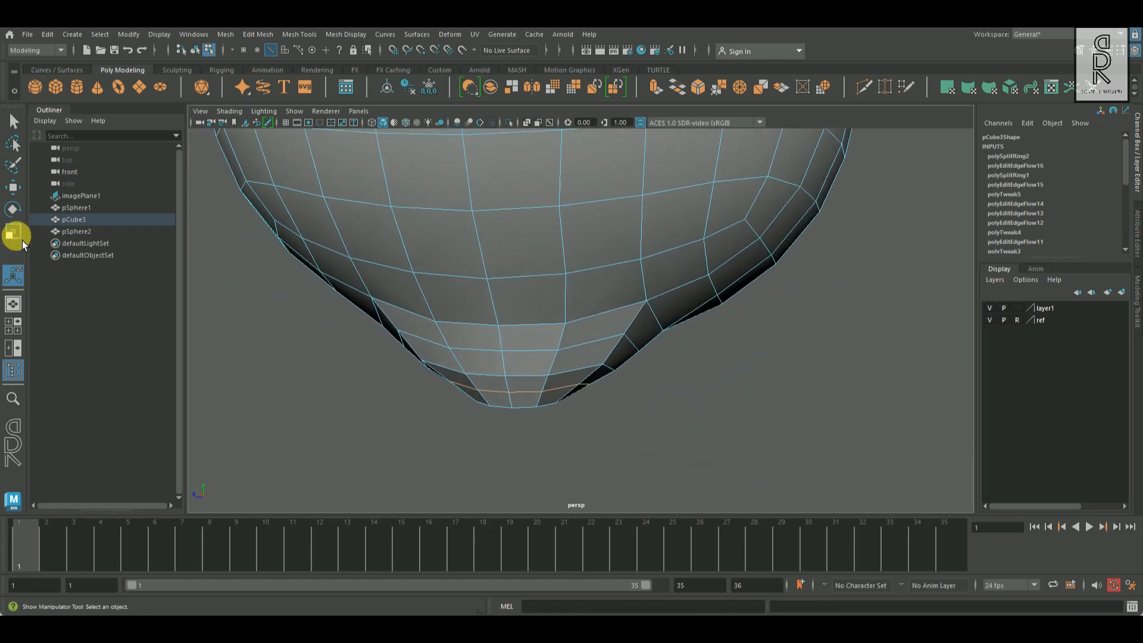
pyautogui.keyDown('alt'); pyautogui.moveTo(551, 377); pyautogui.dragTo(672, 350); pyautogui.keyUp('alt')
pyautogui.keyDown('alt'); pyautogui.moveTo(671, 295); pyautogui.dragTo(741, 455); pyautogui.keyUp('alt')
pyautogui.keyDown('shift'); pyautogui.moveTo(841, 325); pyautogui.dragTo(841, 362, button='right'); pyautogui.keyUp('shift')
# - Apply Edit Edge Flow to more edge loops around the leg and clear the selection
pyautogui.keyDown('alt'); pyautogui.moveTo(842, 362); pyautogui.dragTo(548, 305); pyautogui.keyUp('alt')
pyautogui.press('g')
pyautogui.press('g')
pyautogui.click(719, 375)
# - Create a polygon cube under the leg at Translate X 3.261 and scale it to about 2.83 wide, 0.85 high and 2.83 deep
pyautogui.keyDown('alt'); pyautogui.moveTo(720, 375); pyautogui.dragTo(449, 323, button='right'); pyautogui.keyUp('alt')
pyautogui.keyDown('alt'); pyautogui.moveTo(448, 324); pyautogui.dragTo(620, 324); pyautogui.keyUp('alt')
pyautogui.keyDown('alt'); pyautogui.moveTo(620, 324); pyautogui.dragTo(638, 395, button='right'); pyautogui.keyUp('alt')
pyautogui.keyDown('alt'); pyautogui.moveTo(638, 395); pyautogui.dragTo(717, 400); pyautogui.keyUp('alt')
pyautogui.moveTo(717, 400)
pyautogui.keyDown('alt'); pyautogui.mouseDown(button='right')
pyautogui.moveTo(385, 391)
pyautogui.moveTo(684, 439)
pyautogui.moveTo(778, 351)
pyautogui.mouseUp(button='right'); pyautogui.keyUp('alt')
pyautogui.press('space')
pyautogui.press('space')
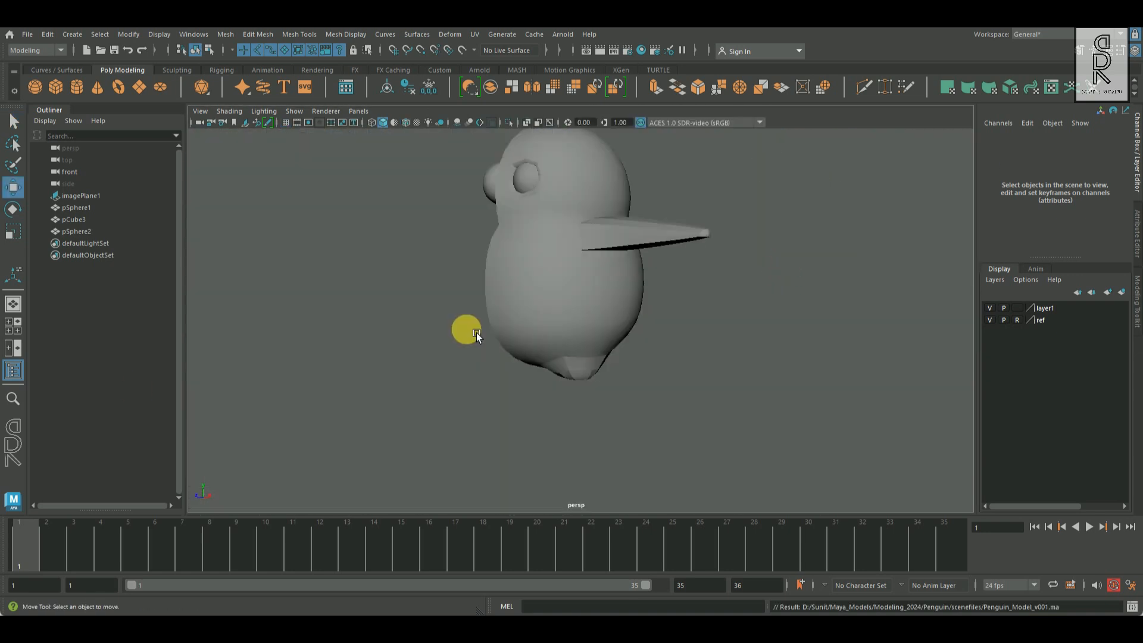
pyautogui.click(55, 87)
pyautogui.keyDown('alt'); pyautogui.moveTo(719, 442); pyautogui.dragTo(699, 440, button='right'); pyautogui.keyUp('alt')
pyautogui.keyDown('alt'); pyautogui.moveTo(645, 438); pyautogui.dragTo(730, 388); pyautogui.keyUp('alt')
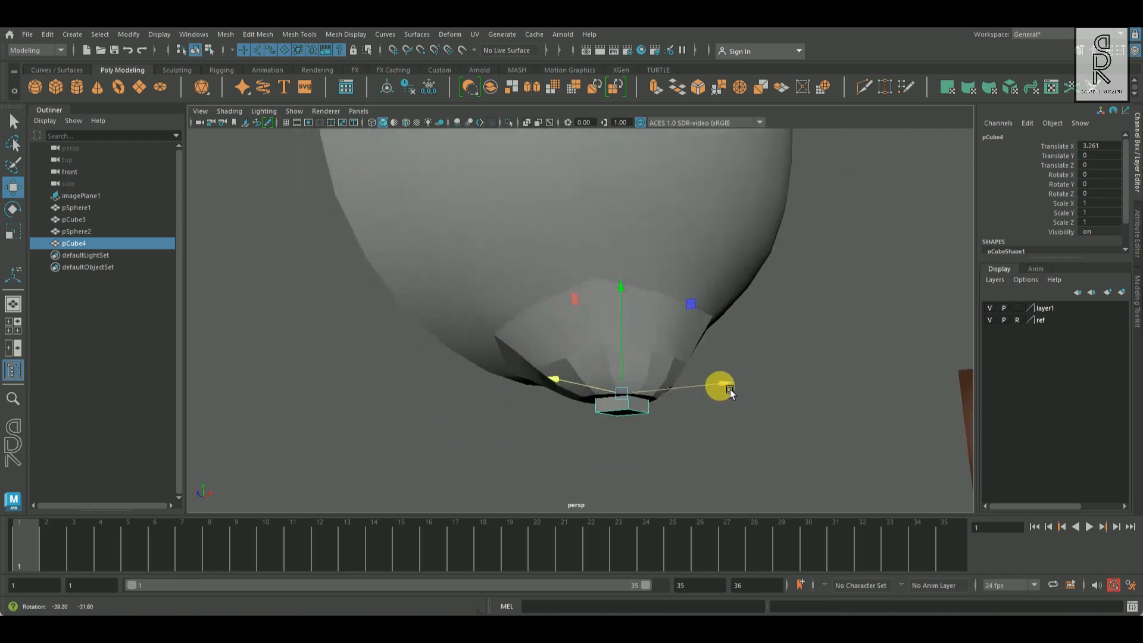
pyautogui.click(12, 231)
pyautogui.moveTo(620, 395); pyautogui.dragTo(622, 370)
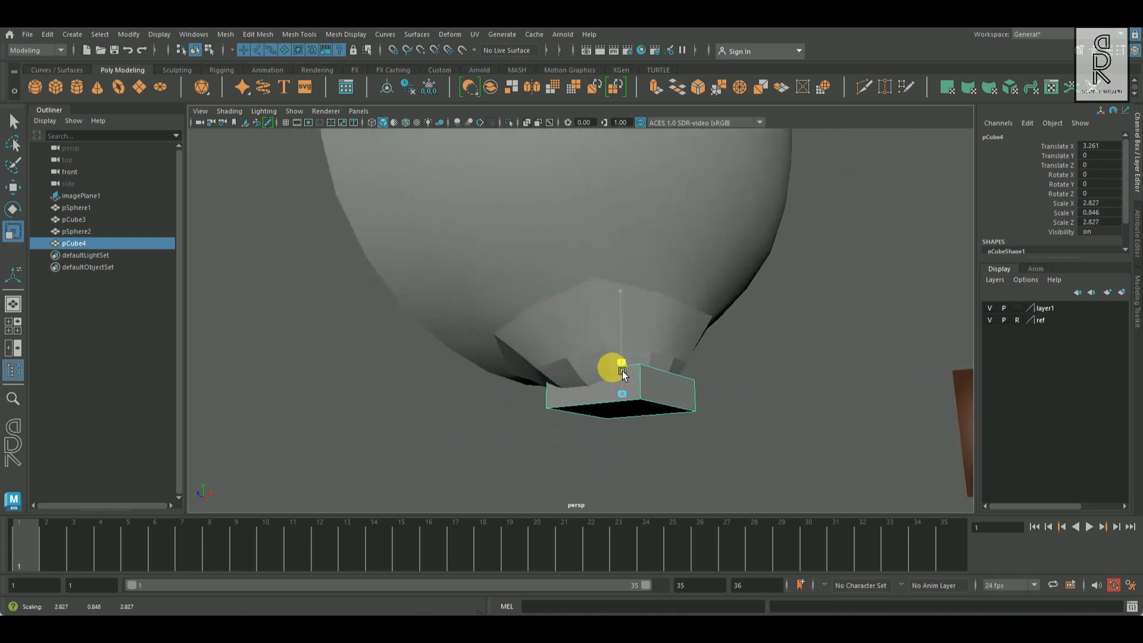
# - Position the foot cube at Translate Y about -0.64 and Z about 0.34, with Scale X about 4.12 and Scale Z about 4.68
pyautogui.keyDown('alt'); pyautogui.moveTo(773, 384); pyautogui.dragTo(676, 414); pyautogui.keyUp('alt')
pyautogui.keyDown('alt'); pyautogui.moveTo(677, 414); pyautogui.dragTo(705, 383, button='middle'); pyautogui.keyUp('alt')
pyautogui.moveTo(534, 366); pyautogui.dragTo(505, 409)
pyautogui.click(13, 188)
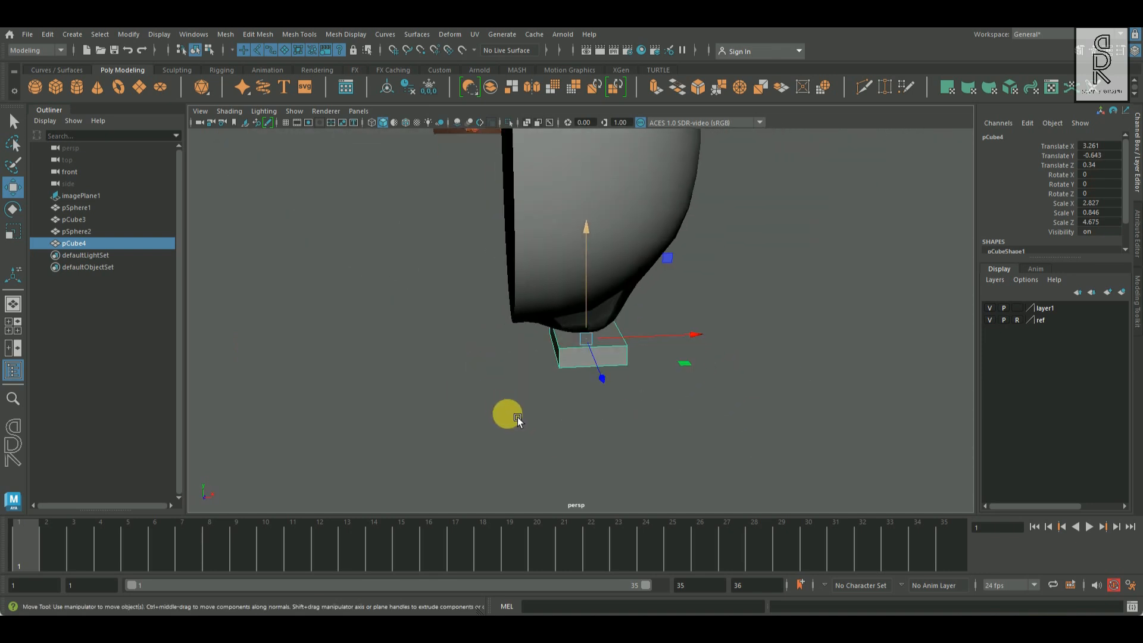
pyautogui.click(13, 231)
pyautogui.moveTo(690, 335); pyautogui.dragTo(749, 353)
pyautogui.press('q')
# - Insert two equally spaced lengthwise edge loops in the foot cube using Multiple edge loops set to 2, and restore Relative distance from edge
pyautogui.scroll(5, 713, 369)
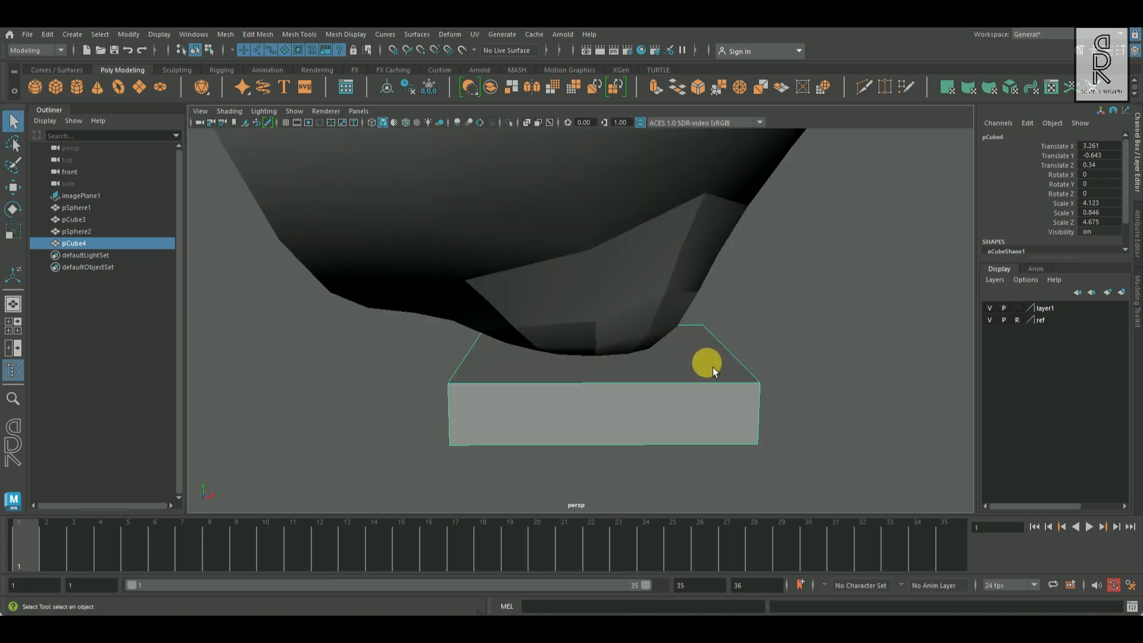
pyautogui.keyDown('shift'); pyautogui.rightClick(708, 365); pyautogui.keyUp('shift')
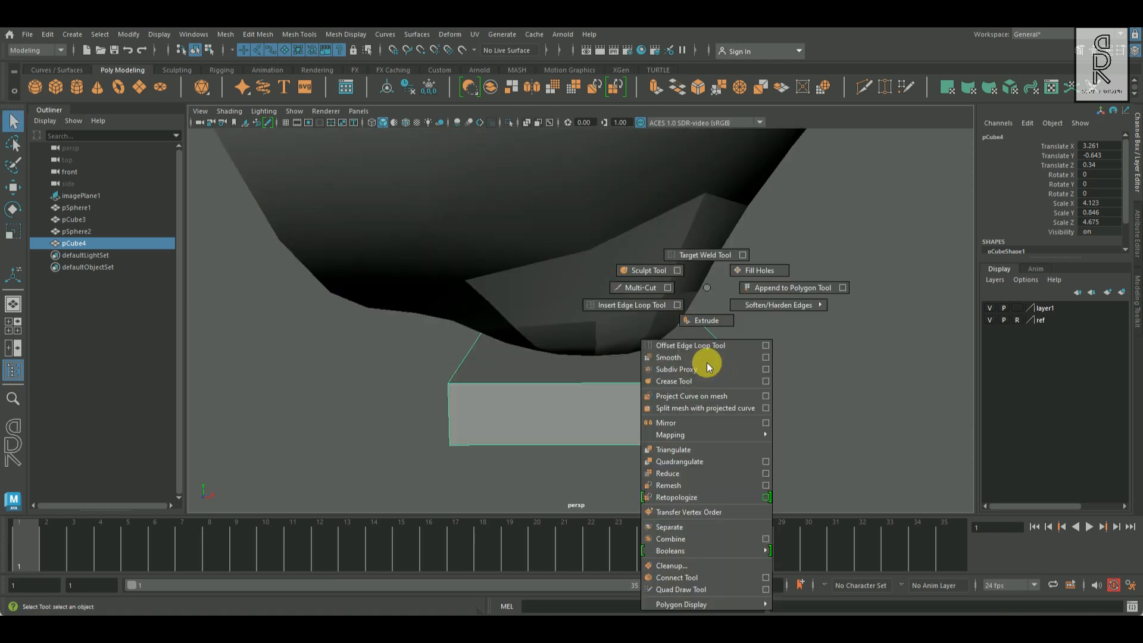
pyautogui.click(677, 305)
pyautogui.moveTo(220, 117); pyautogui.dragTo(189, 76)
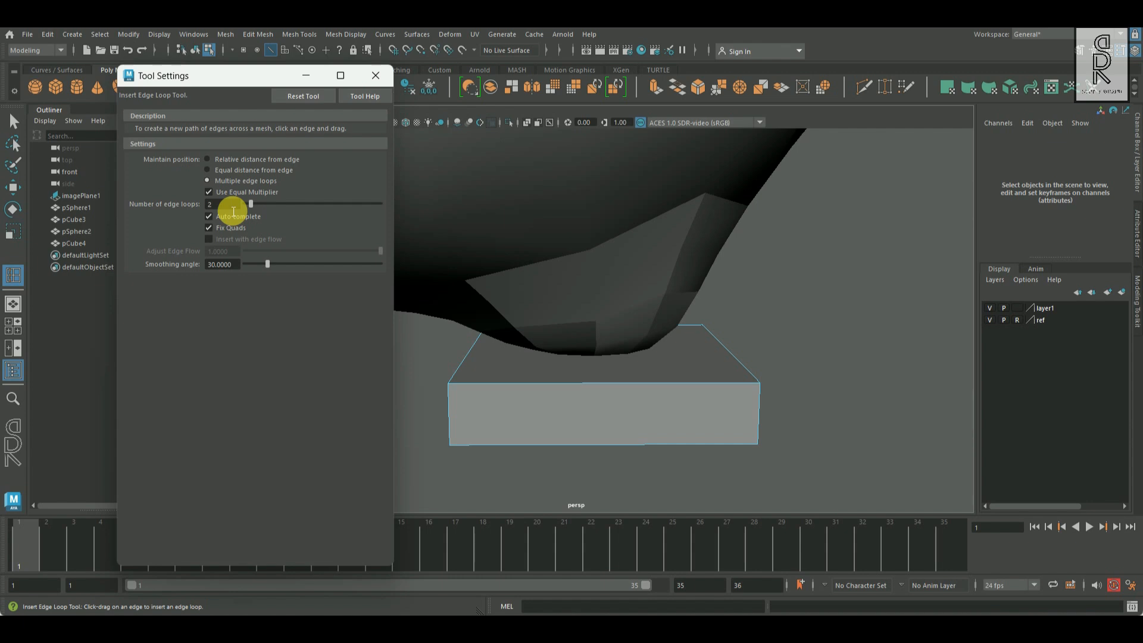
pyautogui.click(625, 384)
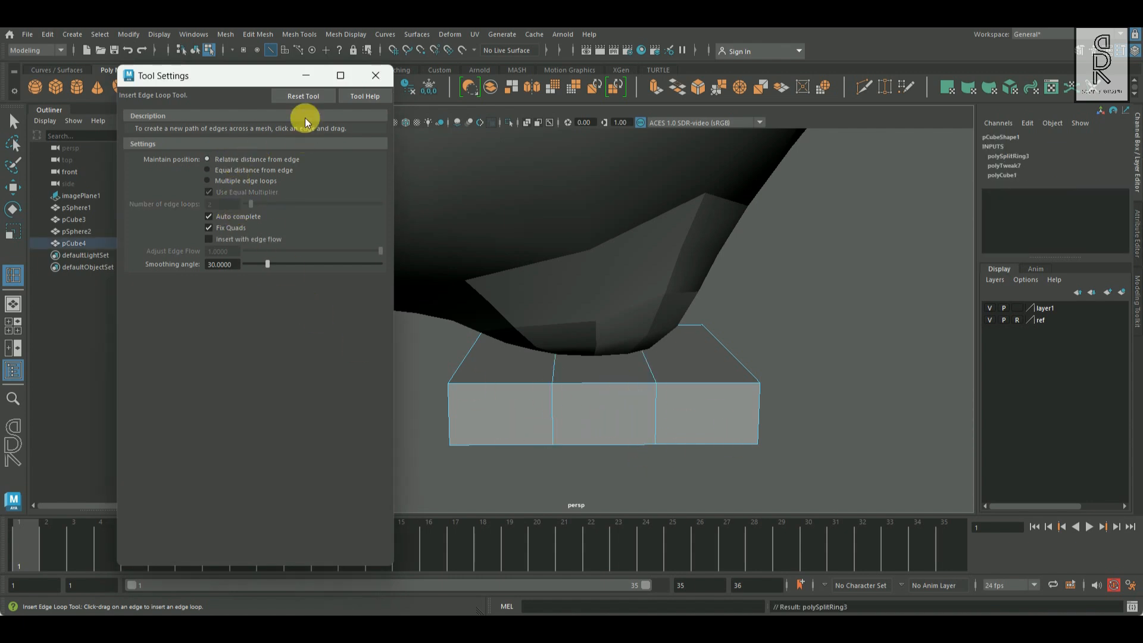
pyautogui.click(376, 75)
pyautogui.keyDown('alt'); pyautogui.moveTo(618, 387); pyautogui.dragTo(583, 387); pyautogui.keyUp('alt')
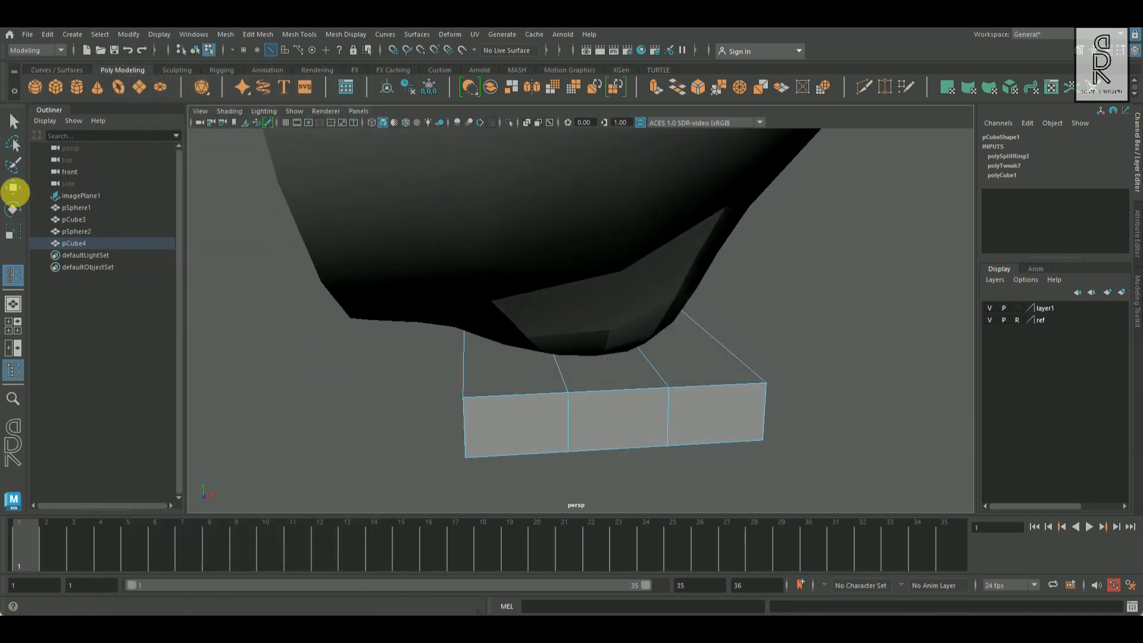
# - Select the foot cube's three front faces and extrude them forward as separate toes
pyautogui.press('q')
pyautogui.keyDown('alt'); pyautogui.moveTo(714, 426); pyautogui.dragTo(684, 403); pyautogui.keyUp('alt')
pyautogui.moveTo(695, 393); pyautogui.dragTo(696, 309, button='right')
pyautogui.click(705, 396)
pyautogui.keyDown('shift'); pyautogui.click(593, 403); pyautogui.keyUp('shift')
pyautogui.keyDown('shift'); pyautogui.click(487, 398); pyautogui.keyUp('shift')
pyautogui.keyDown('alt'); pyautogui.moveTo(487, 398); pyautogui.dragTo(776, 309); pyautogui.keyUp('alt')
pyautogui.keyDown('shift'); pyautogui.rightClick(786, 246); pyautogui.keyUp('shift')
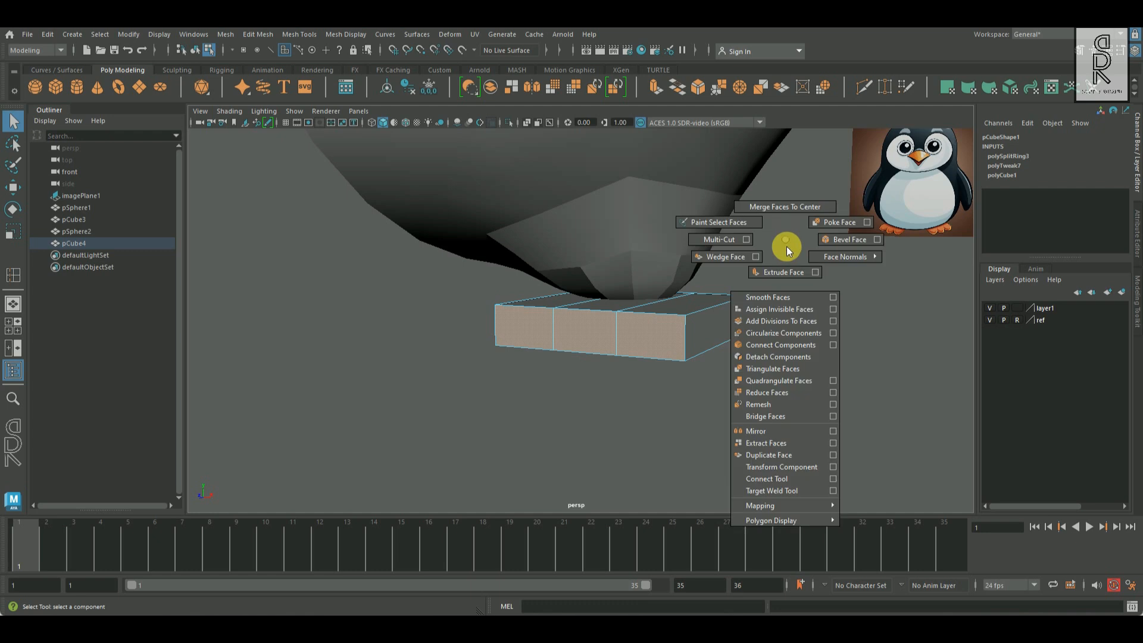
pyautogui.click(786, 277)
pyautogui.click(846, 373)
pyautogui.keyDown('alt'); pyautogui.moveTo(663, 421); pyautogui.dragTo(595, 453); pyautogui.keyUp('alt')
pyautogui.moveTo(451, 351); pyautogui.dragTo(423, 365)
# - Select the front faces of all three toes and move them forward to lengthen the toes
pyautogui.keyDown('alt'); pyautogui.moveTo(522, 387); pyautogui.dragTo(611, 459); pyautogui.keyUp('alt')
pyautogui.click(489, 351)
pyautogui.click(13, 187)
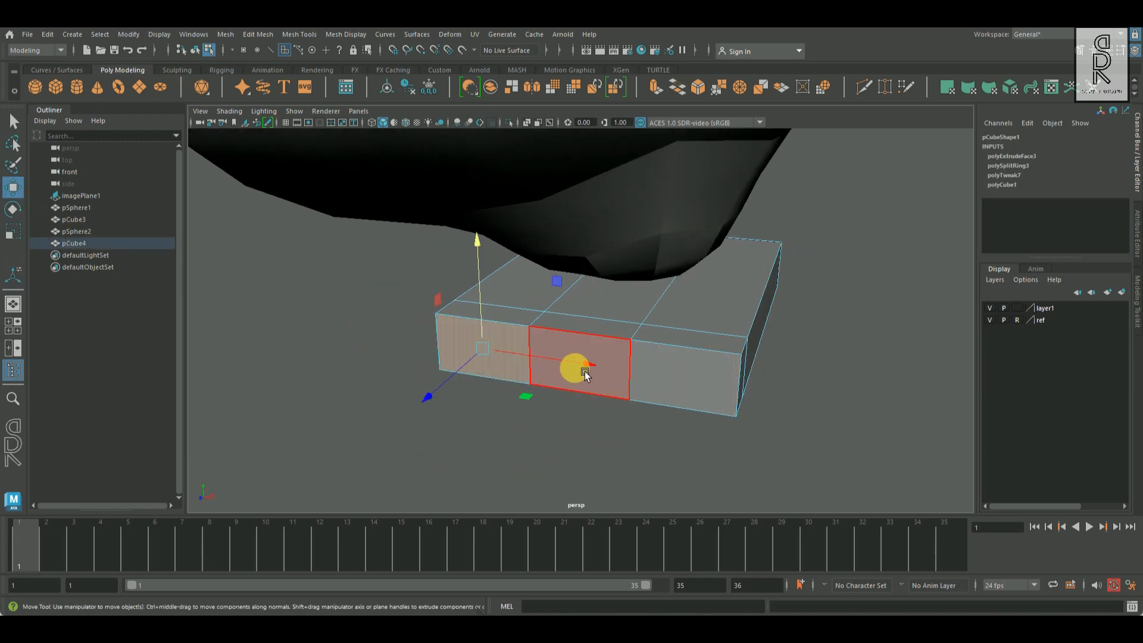
pyautogui.click(699, 388)
pyautogui.keyDown('alt'); pyautogui.moveTo(765, 396); pyautogui.dragTo(601, 372); pyautogui.keyUp('alt')
pyautogui.keyDown('shift'); pyautogui.click(601, 373); pyautogui.keyUp('shift')
pyautogui.keyDown('shift'); pyautogui.click(485, 370); pyautogui.keyUp('shift')
pyautogui.moveTo(484, 369)
pyautogui.keyDown('alt'); pyautogui.mouseDown()
pyautogui.moveTo(522, 424)
pyautogui.moveTo(388, 408)
pyautogui.moveTo(340, 429)
pyautogui.moveTo(438, 403)
pyautogui.moveTo(420, 363)
pyautogui.moveTo(500, 367)
pyautogui.mouseUp(); pyautogui.keyUp('alt')
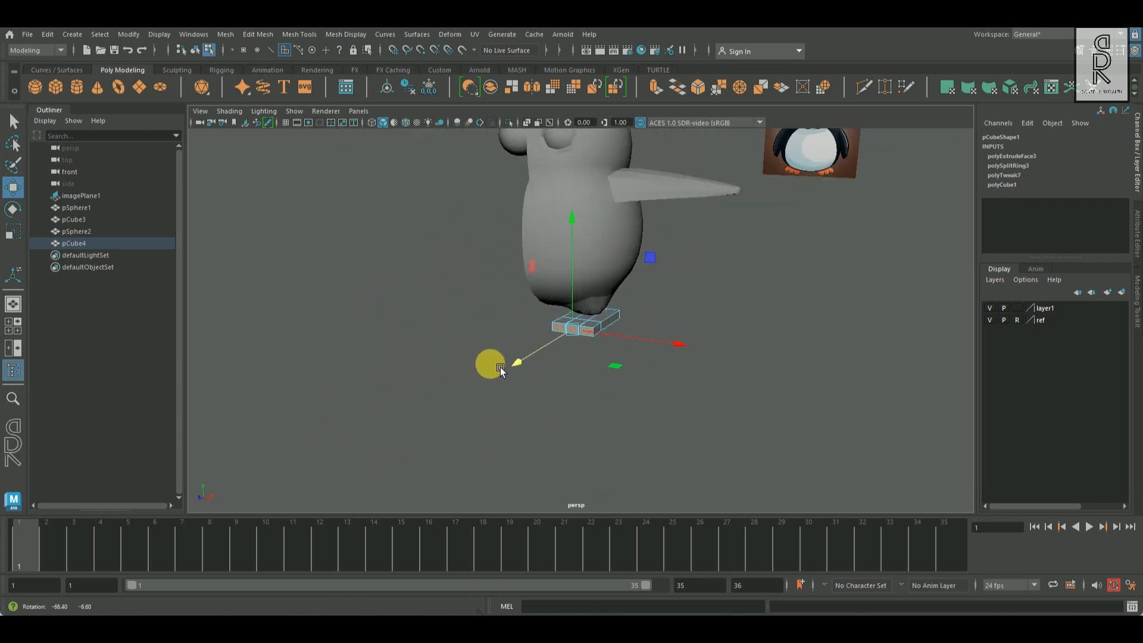
pyautogui.keyDown('alt'); pyautogui.moveTo(500, 366); pyautogui.dragTo(658, 391, button='right'); pyautogui.keyUp('alt')
pyautogui.keyDown('alt'); pyautogui.moveTo(659, 390); pyautogui.dragTo(669, 420); pyautogui.keyUp('alt')
# - Select the vertices at the foot's heel end and scale them inward to narrow the heel
pyautogui.moveTo(695, 275); pyautogui.dragTo(669, 298, button='right')
pyautogui.moveTo(673, 247); pyautogui.dragTo(567, 415)
pyautogui.press('r')
pyautogui.keyDown('alt'); pyautogui.moveTo(567, 415); pyautogui.dragTo(541, 388); pyautogui.keyUp('alt')
pyautogui.moveTo(601, 420); pyautogui.dragTo(637, 476)
pyautogui.keyDown('alt'); pyautogui.moveTo(518, 413); pyautogui.dragTo(862, 438); pyautogui.keyUp('alt')
pyautogui.keyDown('alt'); pyautogui.moveTo(862, 439); pyautogui.dragTo(725, 437, button='right'); pyautogui.keyUp('alt')
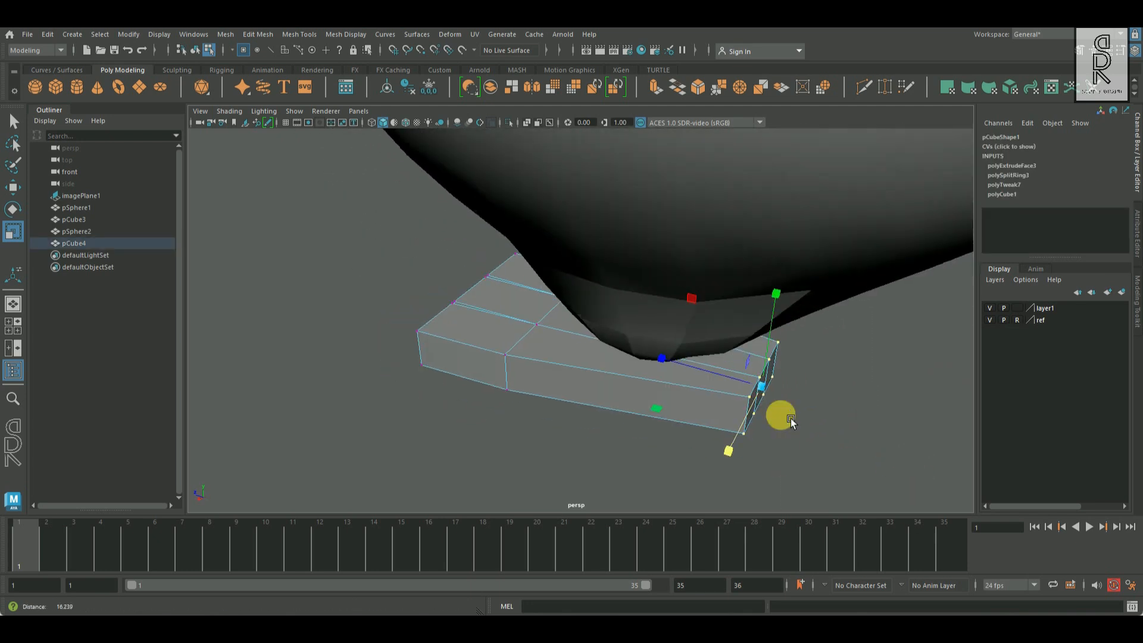
pyautogui.moveTo(735, 444)
pyautogui.keyDown('alt'); pyautogui.mouseDown()
pyautogui.moveTo(679, 391)
pyautogui.moveTo(829, 439)
pyautogui.moveTo(744, 439)
pyautogui.mouseUp(); pyautogui.keyUp('alt')
pyautogui.moveTo(644, 276); pyautogui.dragTo(645, 243, button='right')
pyautogui.click(709, 333)
pyautogui.keyDown('ctrl'); pyautogui.rightClick(852, 337); pyautogui.keyUp('ctrl')
pyautogui.keyDown('alt'); pyautogui.moveTo(835, 363); pyautogui.dragTo(724, 373); pyautogui.keyUp('alt')
pyautogui.keyDown('alt'); pyautogui.moveTo(585, 388); pyautogui.dragTo(649, 394); pyautogui.keyUp('alt')
# - Isolate the foot in the top view and move the middle heel vertices backward to round the heel
pyautogui.press('F8')
pyautogui.press('space')
pyautogui.press('space')
pyautogui.click(508, 122)
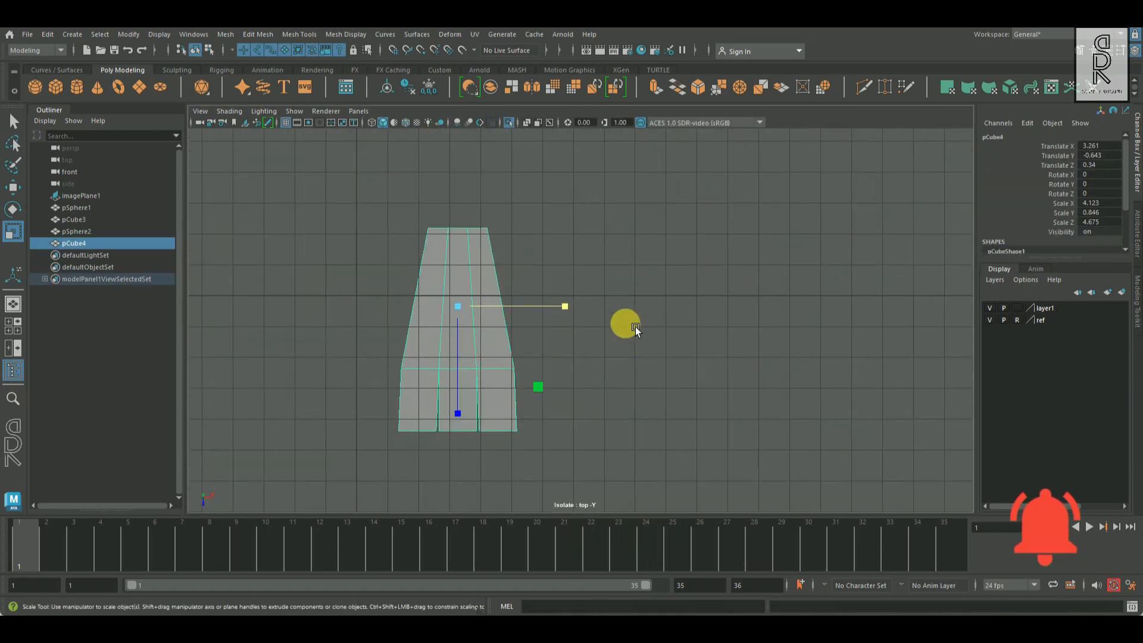
pyautogui.scroll(3, 634, 326)
pyautogui.moveTo(632, 349); pyautogui.dragTo(635, 338)
pyautogui.click(762, 339)
# - Select the vertices at the toe tips and adjust their position slightly along the foot's length
pyautogui.scroll(-3, 763, 339)
pyautogui.keyDown('alt'); pyautogui.moveTo(763, 339); pyautogui.dragTo(752, 234, button='middle'); pyautogui.keyUp('alt')
pyautogui.moveTo(518, 339); pyautogui.dragTo(701, 410)
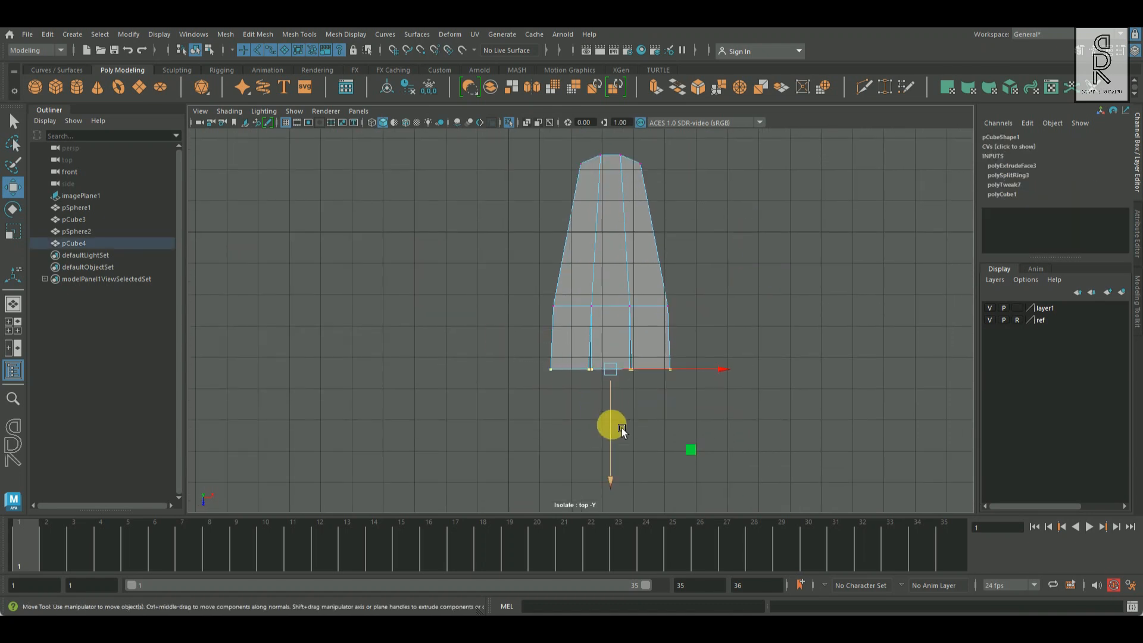
pyautogui.moveTo(626, 431); pyautogui.dragTo(627, 426)
pyautogui.scroll(2, 718, 331)
pyautogui.keyDown('alt'); pyautogui.moveTo(718, 331); pyautogui.dragTo(721, 398, button='middle'); pyautogui.keyUp('alt')
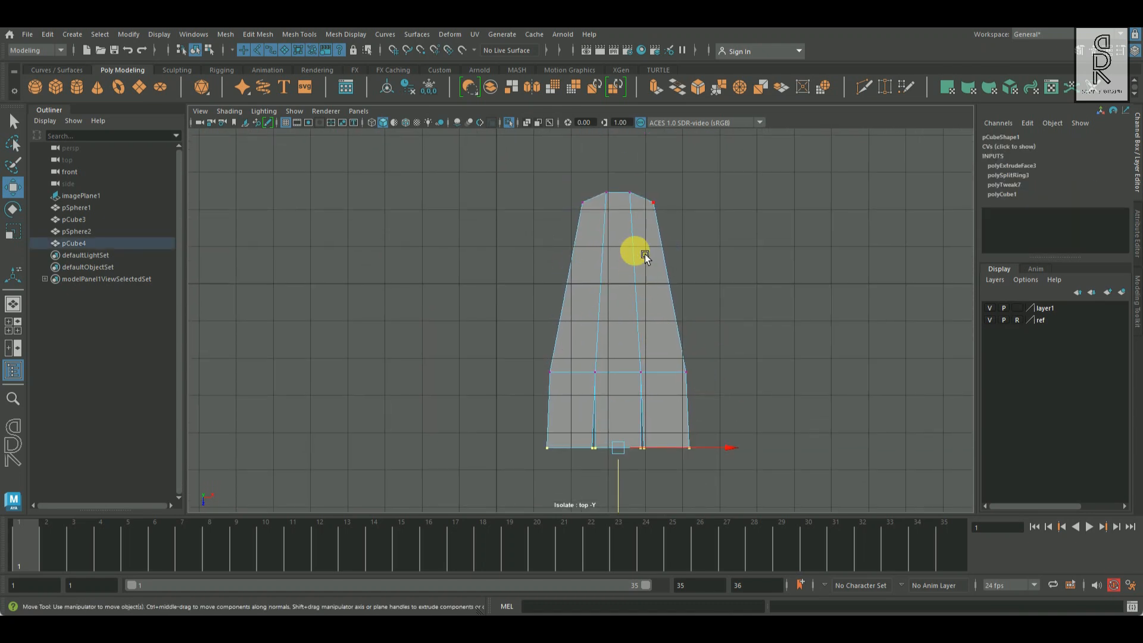
# - Insert a lengthwise edge loop down the middle of each of the three toes
pyautogui.keyDown('ctrl'); pyautogui.moveTo(824, 279); pyautogui.dragTo(647, 371, button='right'); pyautogui.keyUp('ctrl')
pyautogui.click(671, 387)
pyautogui.press('g')
pyautogui.click(584, 372)
pyautogui.press('g')
# - Select the new vertices along the heel and adjust them into a smoother rounded outline
pyautogui.keyDown('alt'); pyautogui.moveTo(709, 223); pyautogui.dragTo(712, 321, button='middle'); pyautogui.keyUp('alt')
pyautogui.scroll(5, 713, 320)
pyautogui.moveTo(650, 270); pyautogui.dragTo(607, 269, button='right')
pyautogui.moveTo(608, 242); pyautogui.dragTo(685, 292)
pyautogui.moveTo(611, 240); pyautogui.dragTo(636, 269)
pyautogui.keyDown('shift'); pyautogui.moveTo(758, 278); pyautogui.dragTo(731, 238); pyautogui.keyUp('shift')
pyautogui.moveTo(686, 312); pyautogui.dragTo(685, 307)
pyautogui.scroll(-5, 819, 337)
pyautogui.keyDown('alt'); pyautogui.moveTo(695, 427); pyautogui.dragTo(635, 299, button='middle'); pyautogui.keyUp('alt')
# - Insert edge loops across the foot between the toe base and the heel
pyautogui.moveTo(606, 302); pyautogui.dragTo(650, 288, button='right')
pyautogui.moveTo(602, 202); pyautogui.dragTo(601, 168, button='right')
pyautogui.keyDown('shift'); pyautogui.moveTo(538, 318); pyautogui.dragTo(927, 327, button='right'); pyautogui.keyUp('shift')
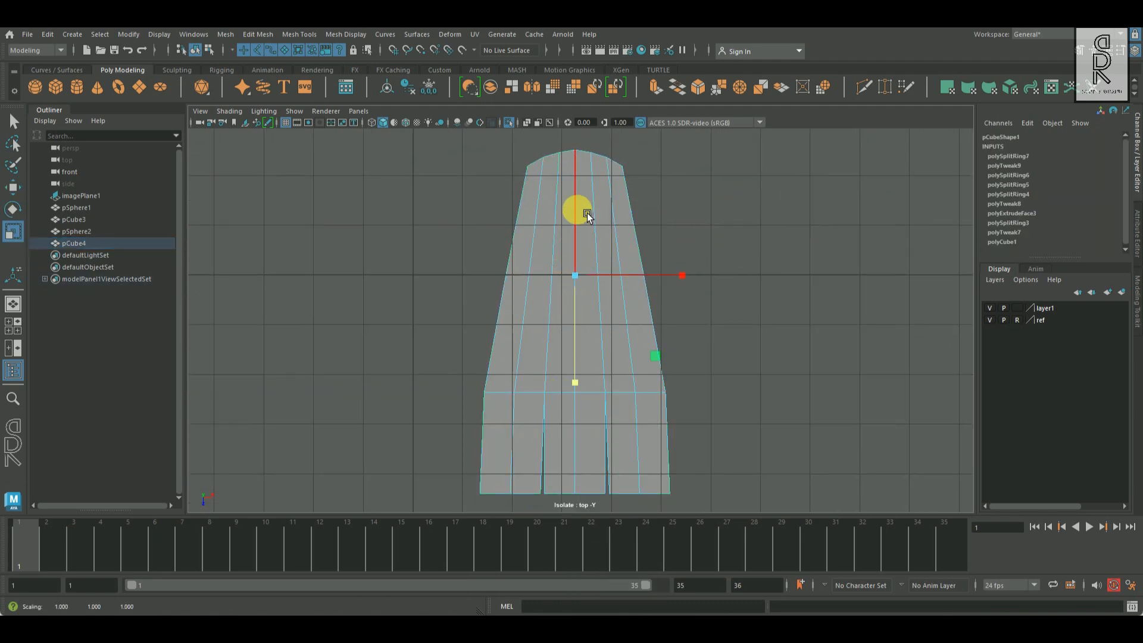
pyautogui.click(578, 210)
pyautogui.press('g')
pyautogui.press('space')
pyautogui.press('space')
# - Insert additional crosswise edge loops along the foot in the perspective view and isolate the foot
pyautogui.keyDown('alt'); pyautogui.moveTo(670, 370); pyautogui.dragTo(600, 323); pyautogui.keyUp('alt')
pyautogui.hotkey('ctrl', 'z')
pyautogui.keyDown('alt'); pyautogui.moveTo(714, 376); pyautogui.dragTo(745, 359); pyautogui.keyUp('alt')
pyautogui.keyDown('alt'); pyautogui.moveTo(834, 347); pyautogui.dragTo(963, 338); pyautogui.keyUp('alt')
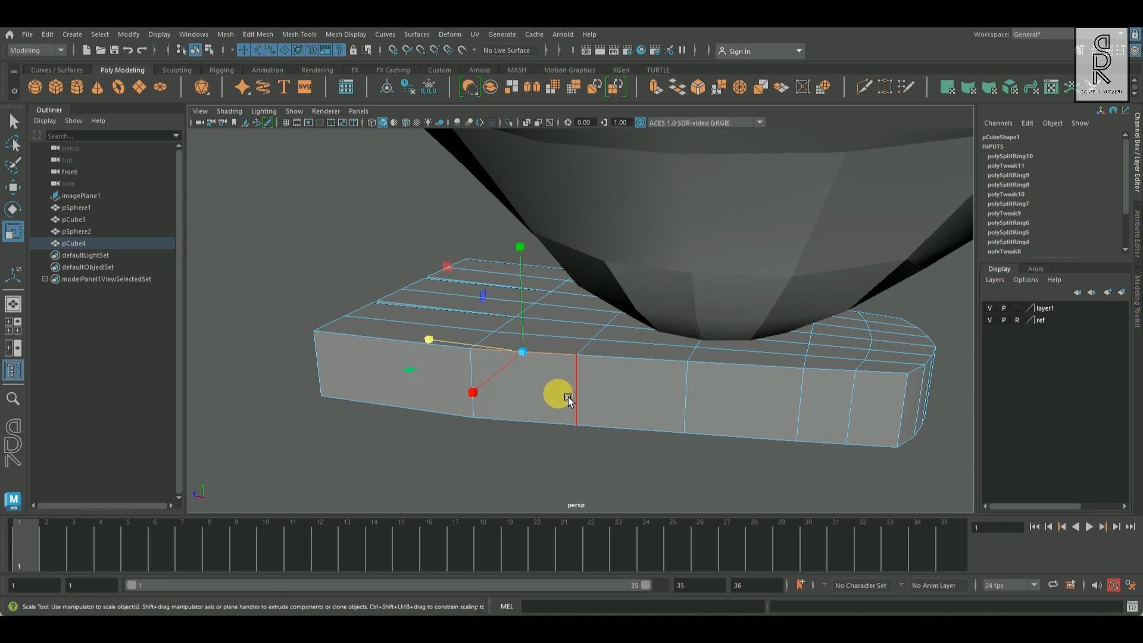
pyautogui.moveTo(711, 379); pyautogui.dragTo(755, 338, button='right')
pyautogui.keyDown('alt'); pyautogui.moveTo(826, 470); pyautogui.dragTo(763, 443); pyautogui.keyUp('alt')
pyautogui.click(509, 122)
pyautogui.keyDown('alt'); pyautogui.moveTo(756, 372); pyautogui.dragTo(650, 403); pyautogui.keyUp('alt')
pyautogui.moveTo(603, 358); pyautogui.dragTo(730, 187, button='right')
pyautogui.click(620, 365)
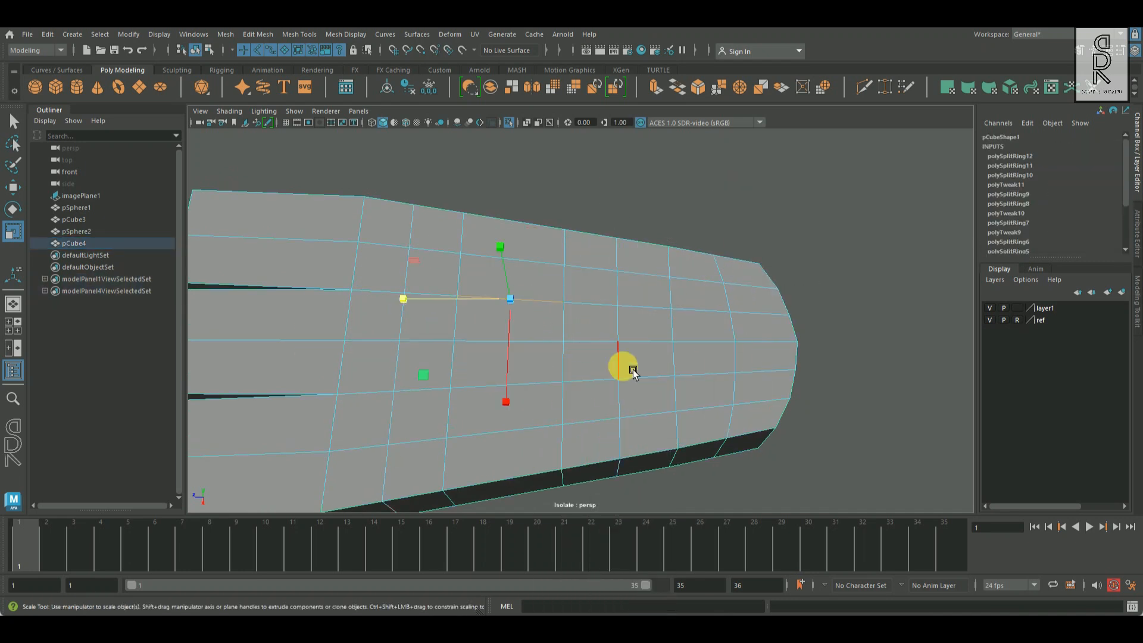
pyautogui.moveTo(605, 319)
pyautogui.mouseDown(button='right')
pyautogui.moveTo(687, 244)
pyautogui.moveTo(612, 313)
pyautogui.mouseUp(button='right')
pyautogui.keyDown('alt'); pyautogui.moveTo(653, 311); pyautogui.dragTo(712, 337); pyautogui.keyUp('alt')
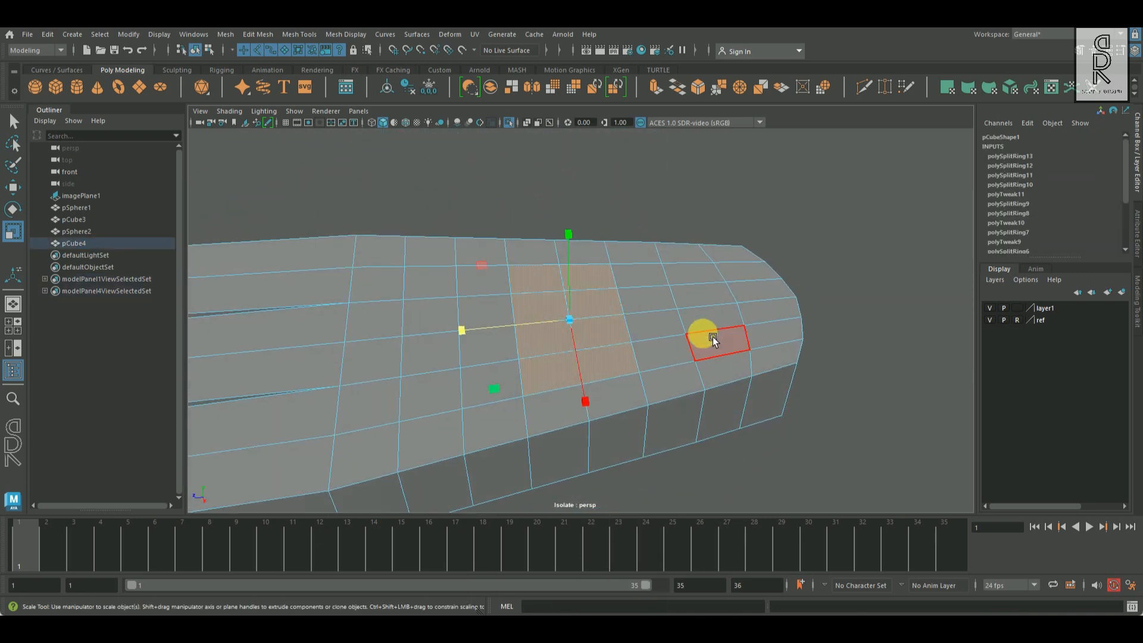
pyautogui.keyDown('alt'); pyautogui.moveTo(619, 365); pyautogui.dragTo(623, 392); pyautogui.keyUp('alt')
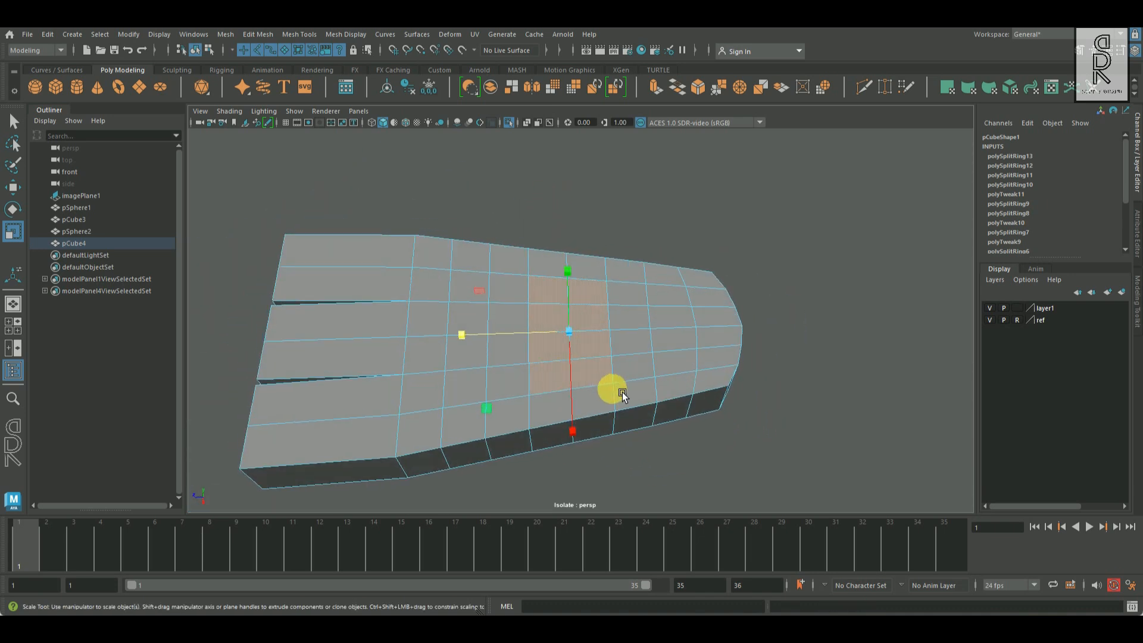
pyautogui.hotkey('ctrl', 'z')
pyautogui.hotkey('ctrl', 'z')
pyautogui.hotkey('ctrl', 'z')
pyautogui.hotkey('ctrl', 'z')
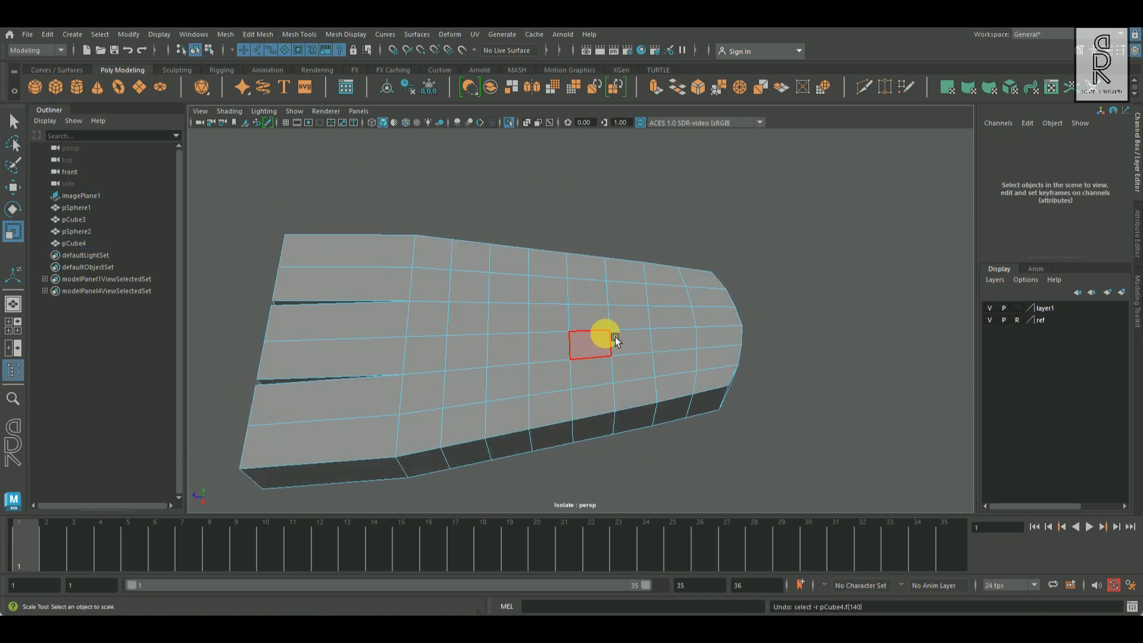
# - Select the central block of faces on the foot's top directly beneath the leg
pyautogui.keyDown('shift'); pyautogui.doubleClick(530, 289); pyautogui.keyUp('shift')
pyautogui.keyDown('shift'); pyautogui.moveTo(700, 288); pyautogui.dragTo(508, 378, button='right'); pyautogui.keyUp('shift')
pyautogui.moveTo(578, 275); pyautogui.dragTo(581, 317, button='right')
pyautogui.click(545, 293)
pyautogui.keyDown('shift'); pyautogui.click(626, 324); pyautogui.keyUp('shift')
pyautogui.keyDown('shift'); pyautogui.click(536, 350); pyautogui.keyUp('shift')
pyautogui.keyDown('shift'); pyautogui.click(600, 351); pyautogui.keyUp('shift')
pyautogui.keyDown('shift'); pyautogui.click(535, 380); pyautogui.keyUp('shift')
pyautogui.keyDown('shift'); pyautogui.click(605, 372); pyautogui.keyUp('shift')
# - Isolate the body mesh and examine how many edges surround the flat underside of the leg by selecting faces there
pyautogui.keyDown('alt'); pyautogui.moveTo(719, 355); pyautogui.dragTo(726, 312); pyautogui.keyUp('alt')
pyautogui.click(509, 123)
pyautogui.moveTo(615, 179); pyautogui.dragTo(649, 149, button='right')
pyautogui.click(664, 232)
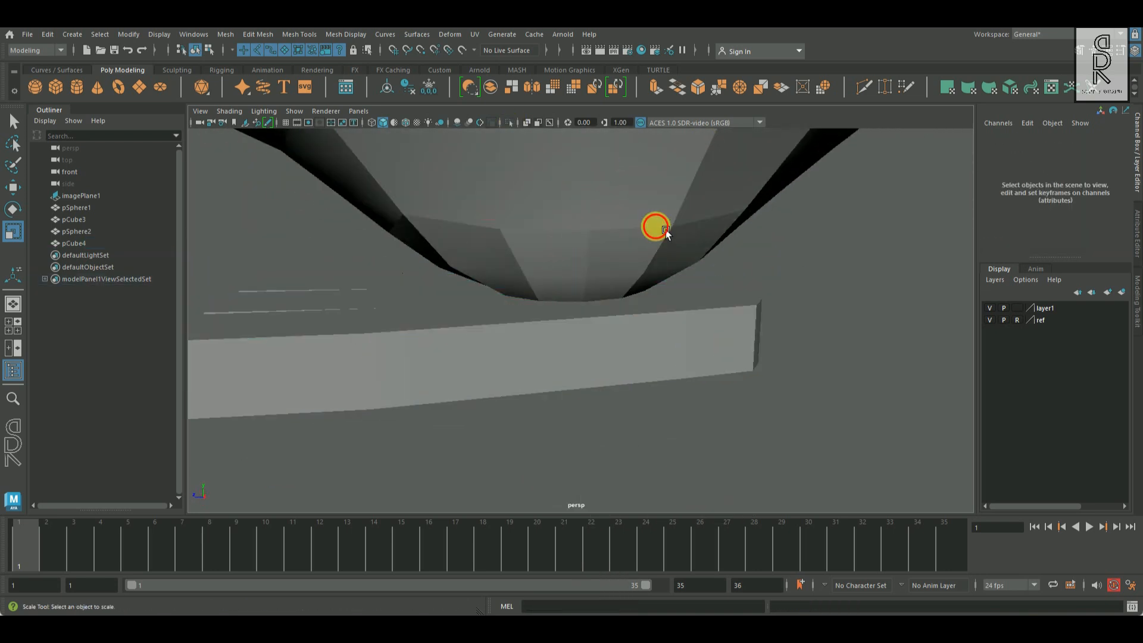
pyautogui.click(510, 124)
pyautogui.keyDown('alt'); pyautogui.moveTo(729, 357); pyautogui.dragTo(783, 239); pyautogui.keyUp('alt')
pyautogui.moveTo(619, 255); pyautogui.dragTo(619, 286, button='right')
pyautogui.click(542, 268)
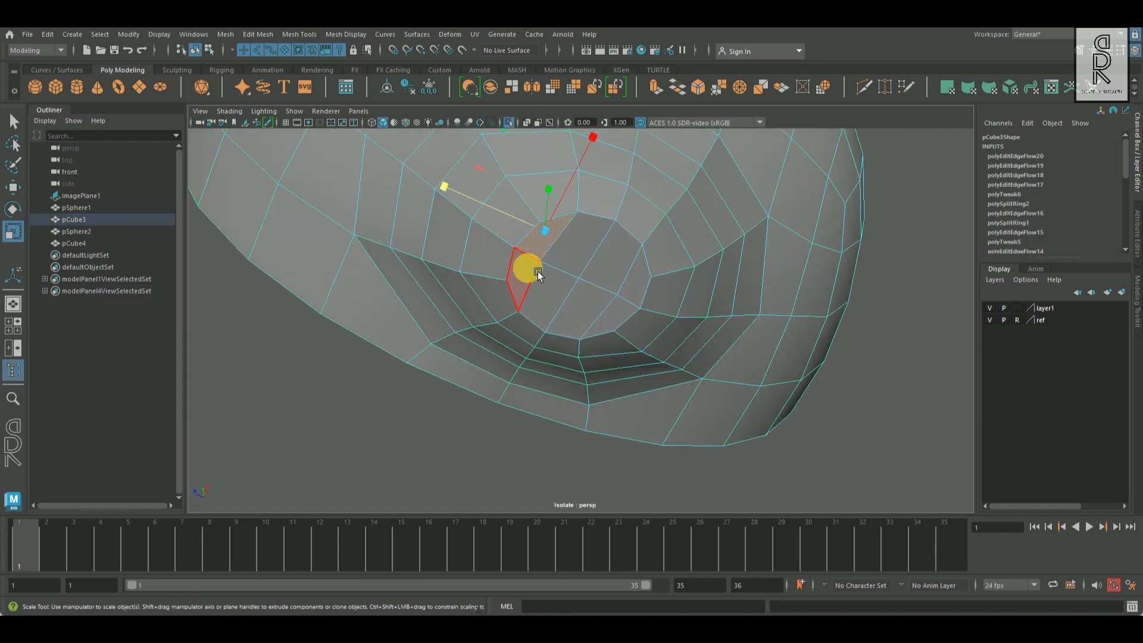
# - Isolate the foot again and extrude its selected central block of top faces slightly inward
pyautogui.click(510, 123)
pyautogui.keyDown('alt'); pyautogui.moveTo(708, 280); pyautogui.dragTo(688, 375); pyautogui.keyUp('alt')
pyautogui.moveTo(688, 375); pyautogui.dragTo(721, 347, button='right')
pyautogui.click(684, 363)
pyautogui.click(510, 124)
pyautogui.keyDown('alt'); pyautogui.moveTo(685, 238); pyautogui.dragTo(673, 298); pyautogui.keyUp('alt')
pyautogui.moveTo(674, 298); pyautogui.dragTo(673, 330, button='right')
pyautogui.keyDown('alt'); pyautogui.moveTo(685, 304); pyautogui.dragTo(536, 375); pyautogui.keyUp('alt')
pyautogui.keyDown('shift'); pyautogui.moveTo(696, 235); pyautogui.dragTo(696, 268, button='right'); pyautogui.keyUp('shift')
pyautogui.click(15, 232)
pyautogui.moveTo(573, 319); pyautogui.dragTo(644, 328)
# - Circularize the inset block of faces on top of the foot and scale the resulting circle to suit the leg
pyautogui.keyDown('shift'); pyautogui.moveTo(791, 203); pyautogui.dragTo(778, 381, button='right'); pyautogui.keyUp('shift')
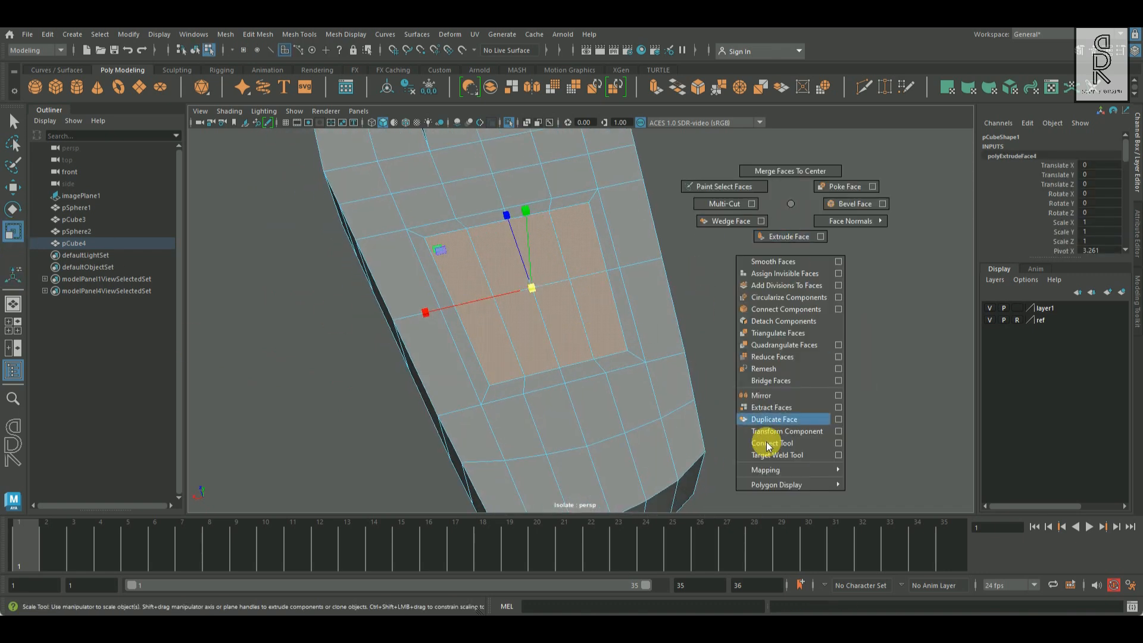
pyautogui.keyDown('shift'); pyautogui.moveTo(784, 299); pyautogui.dragTo(785, 298, button='right'); pyautogui.keyUp('shift')
pyautogui.keyDown('alt'); pyautogui.moveTo(684, 348); pyautogui.dragTo(575, 365); pyautogui.keyUp('alt')
pyautogui.press('r')
pyautogui.moveTo(524, 301); pyautogui.dragTo(634, 276)
# - Adjust the vertices beside the circular patch on the foot's top to even out the surrounding topology
pyautogui.moveTo(634, 276); pyautogui.dragTo(576, 276, button='right')
pyautogui.click(616, 364)
pyautogui.scroll(-5, 615, 362)
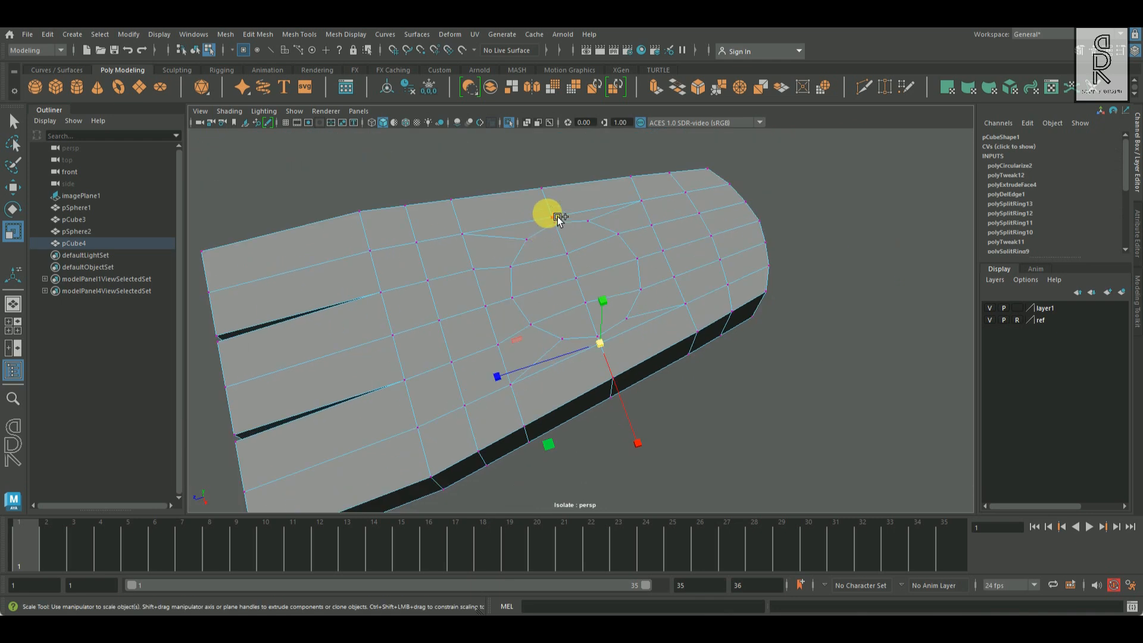
pyautogui.keyDown('alt'); pyautogui.moveTo(633, 391); pyautogui.dragTo(547, 382); pyautogui.keyUp('alt')
pyautogui.moveTo(594, 285); pyautogui.dragTo(773, 316, button='right')
pyautogui.keyDown('alt'); pyautogui.moveTo(772, 316); pyautogui.dragTo(674, 302); pyautogui.keyUp('alt')
# - Show the whole model again and extrude the foot's circular faces upward to just below the leg
pyautogui.click(508, 122)
pyautogui.moveTo(649, 298); pyautogui.dragTo(738, 236, button='right')
pyautogui.moveTo(563, 285); pyautogui.dragTo(648, 358)
pyautogui.click(615, 307)
pyautogui.keyDown('alt'); pyautogui.moveTo(617, 324); pyautogui.dragTo(572, 263); pyautogui.keyUp('alt')
pyautogui.moveTo(565, 266); pyautogui.dragTo(561, 312, button='right')
pyautogui.keyDown('alt'); pyautogui.moveTo(661, 345); pyautogui.dragTo(762, 336); pyautogui.keyUp('alt')
pyautogui.click(726, 324)
pyautogui.keyDown('alt'); pyautogui.moveTo(699, 437); pyautogui.dragTo(603, 395); pyautogui.keyUp('alt')
pyautogui.click(602, 391)
pyautogui.keyDown('shift'); pyautogui.moveTo(629, 345); pyautogui.dragTo(635, 203); pyautogui.keyUp('shift')
pyautogui.keyDown('alt'); pyautogui.moveTo(635, 203); pyautogui.dragTo(812, 269); pyautogui.keyUp('alt')
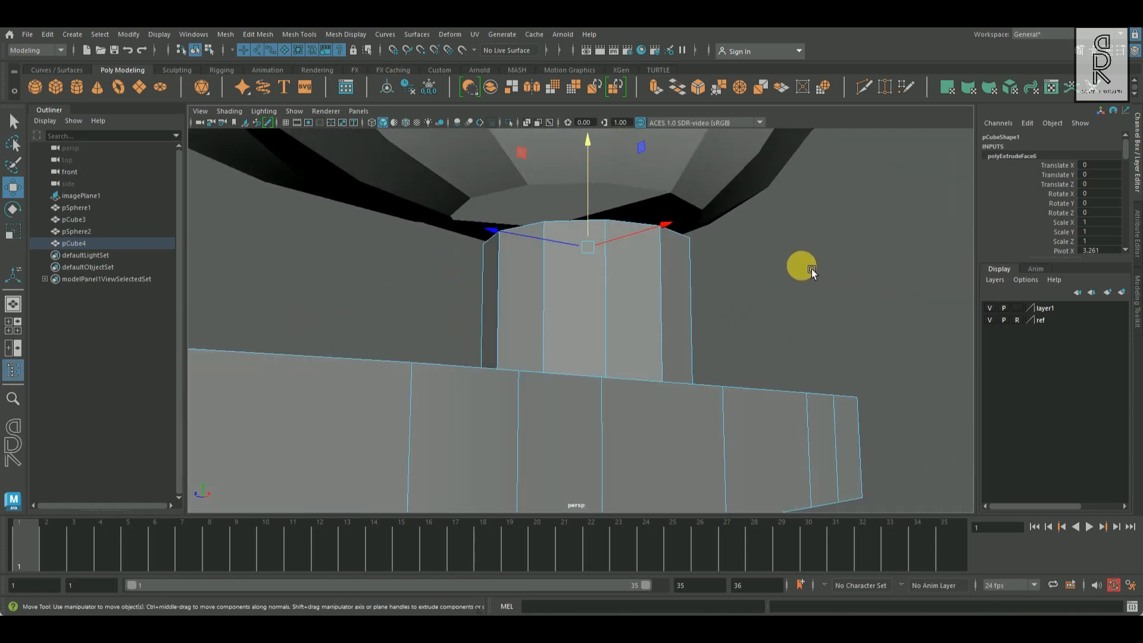
# - Open the facing ends of the foot's ankle column and the leg, and return to object mode
pyautogui.click(812, 269)
pyautogui.keyDown('alt'); pyautogui.moveTo(686, 284); pyautogui.dragTo(756, 328); pyautogui.keyUp('alt')
pyautogui.press('F8')
pyautogui.click(810, 363)
pyautogui.scroll(-5, 810, 363)
pyautogui.keyDown('alt'); pyautogui.moveTo(797, 366); pyautogui.dragTo(589, 407); pyautogui.keyUp('alt')
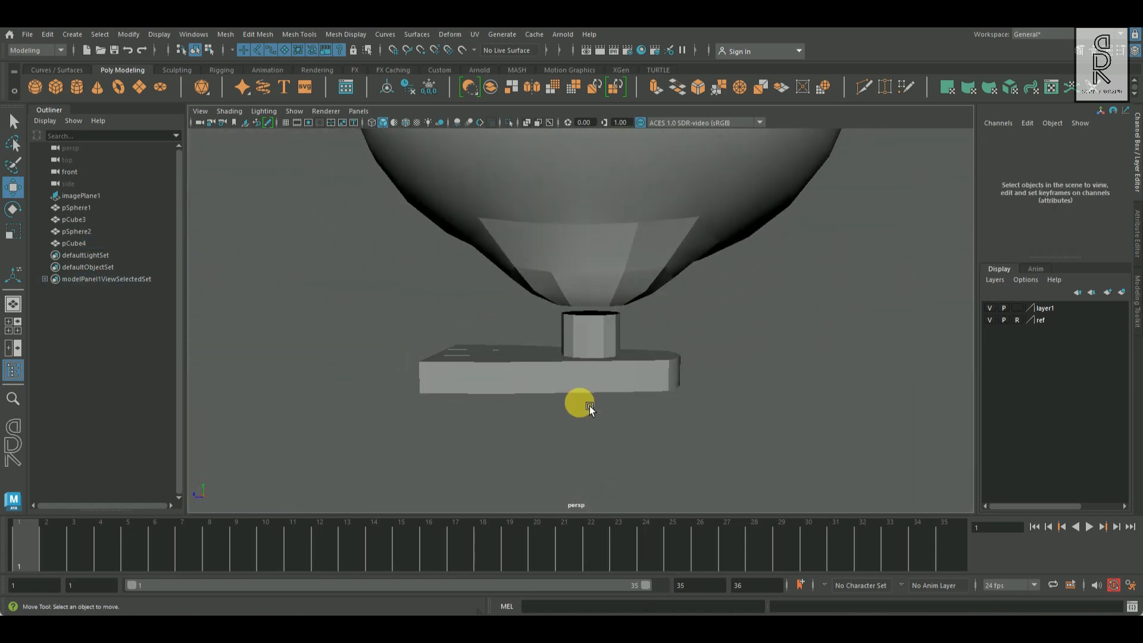
# - Select the foot and the body mesh and combine them into one object
pyautogui.scroll(4, 589, 407)
pyautogui.click(592, 411)
pyautogui.keyDown('shift'); pyautogui.click(650, 252); pyautogui.keyUp('shift')
pyautogui.keyDown('shift'); pyautogui.rightClick(784, 269); pyautogui.keyUp('shift')
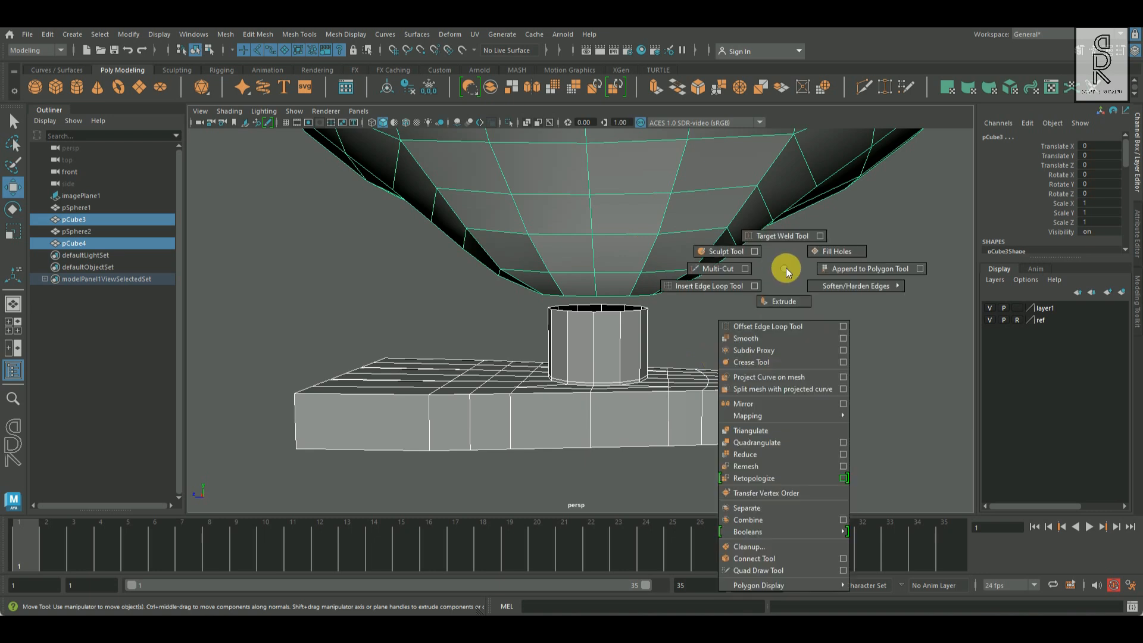
pyautogui.click(766, 522)
pyautogui.press('r')
pyautogui.click(800, 369)
pyautogui.hotkey('ctrl', 'z')
# - Target-weld the ankle column's rim vertices to the matching vertices around the leg opening
pyautogui.keyDown('alt'); pyautogui.moveTo(737, 352); pyautogui.dragTo(589, 330); pyautogui.keyUp('alt')
pyautogui.scroll(5, 590, 330)
pyautogui.keyDown('alt'); pyautogui.moveTo(738, 366); pyautogui.dragTo(725, 289); pyautogui.keyUp('alt')
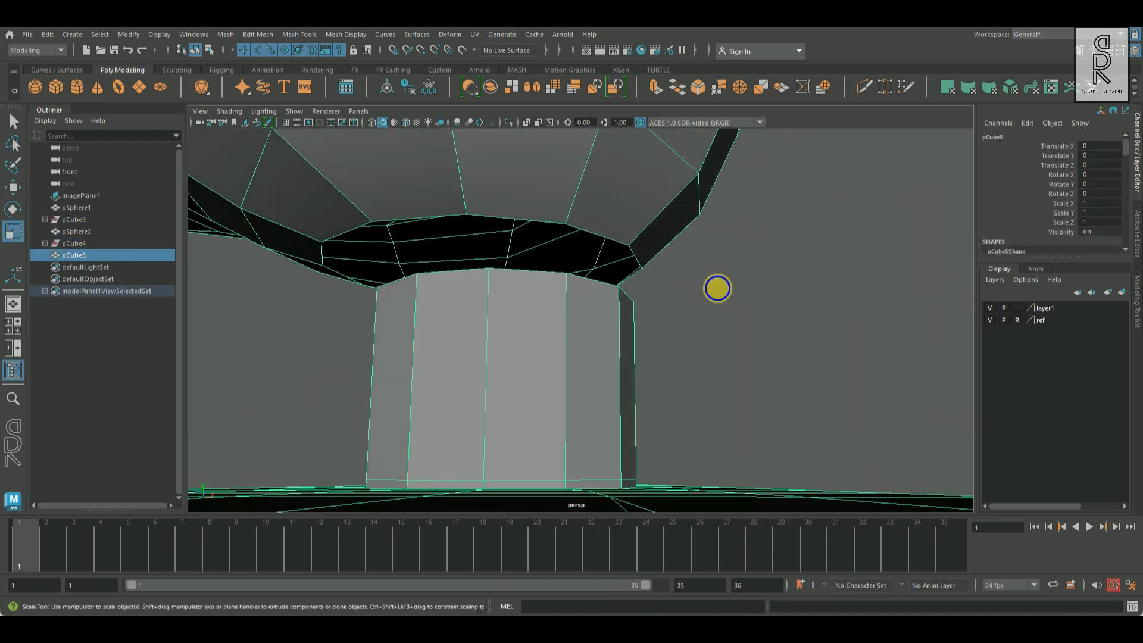
pyautogui.keyDown('shift'); pyautogui.rightClick(718, 288); pyautogui.keyUp('shift')
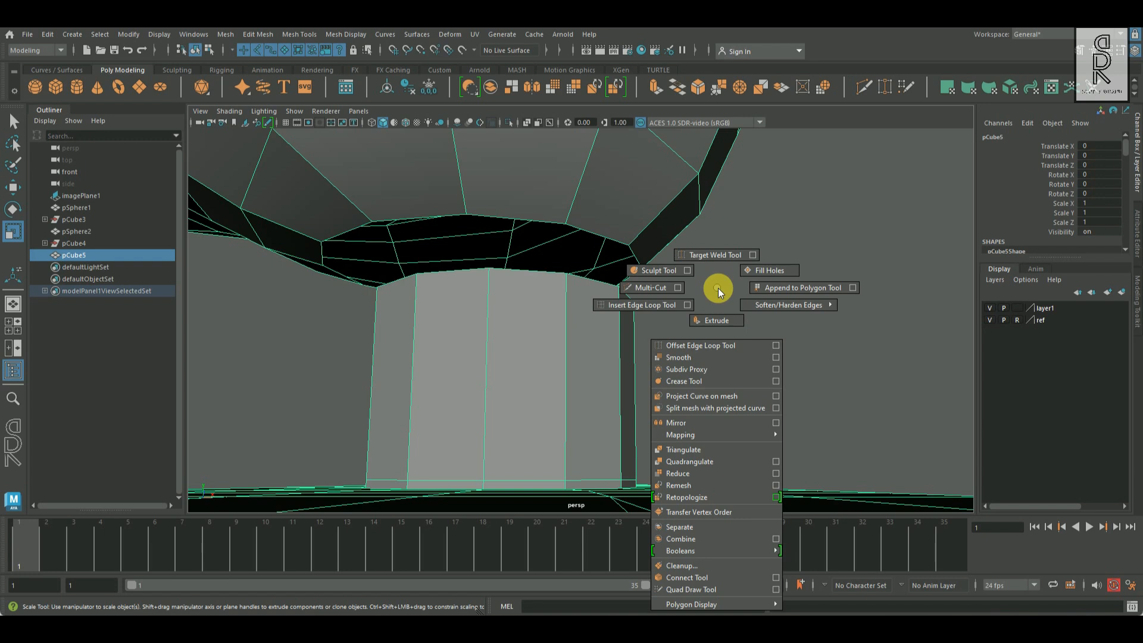
pyautogui.click(715, 255)
pyautogui.keyDown('alt'); pyautogui.moveTo(444, 298); pyautogui.dragTo(379, 325); pyautogui.keyUp('alt')
pyautogui.keyDown('alt'); pyautogui.moveTo(339, 187); pyautogui.dragTo(467, 230); pyautogui.keyUp('alt')
pyautogui.keyDown('alt'); pyautogui.moveTo(530, 301); pyautogui.dragTo(559, 326); pyautogui.keyUp('alt')
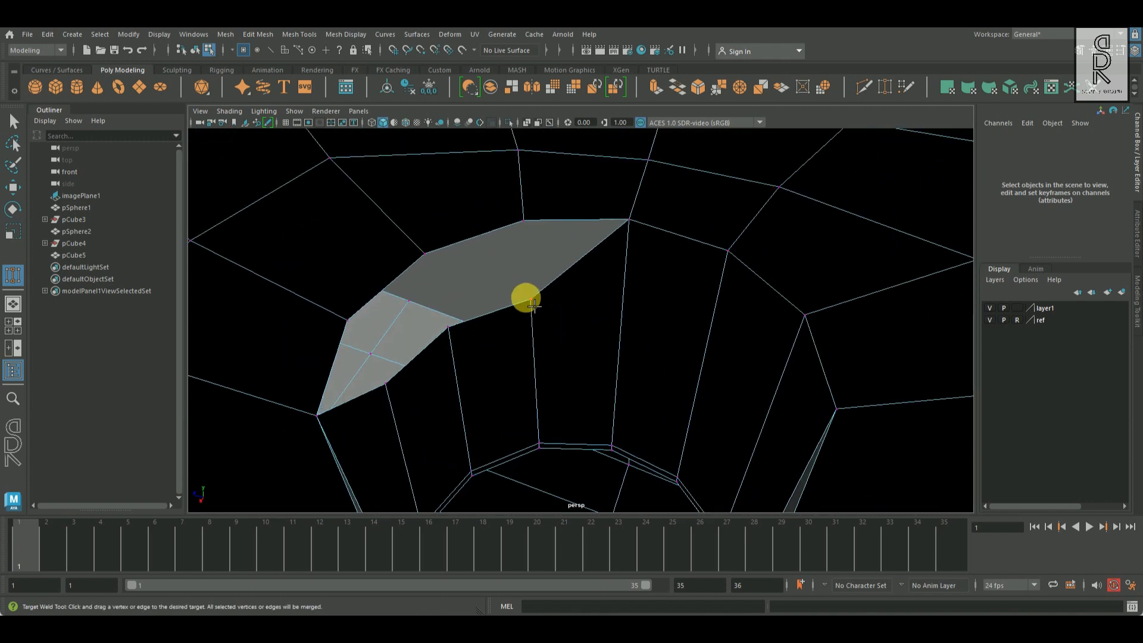
pyautogui.moveTo(435, 258)
pyautogui.keyDown('alt'); pyautogui.mouseDown()
pyautogui.moveTo(413, 311)
pyautogui.moveTo(398, 256)
pyautogui.moveTo(531, 265)
pyautogui.moveTo(724, 380)
pyautogui.mouseUp(); pyautogui.keyUp('alt')
# - Select all the foot's vertices in a side-on view and raise the foot closer to the leg
pyautogui.moveTo(619, 309); pyautogui.dragTo(669, 255, button='right')
pyautogui.press('f')
pyautogui.moveTo(625, 363); pyautogui.dragTo(595, 321, button='right')
pyautogui.keyDown('alt'); pyautogui.moveTo(625, 362); pyautogui.dragTo(321, 373); pyautogui.keyUp('alt')
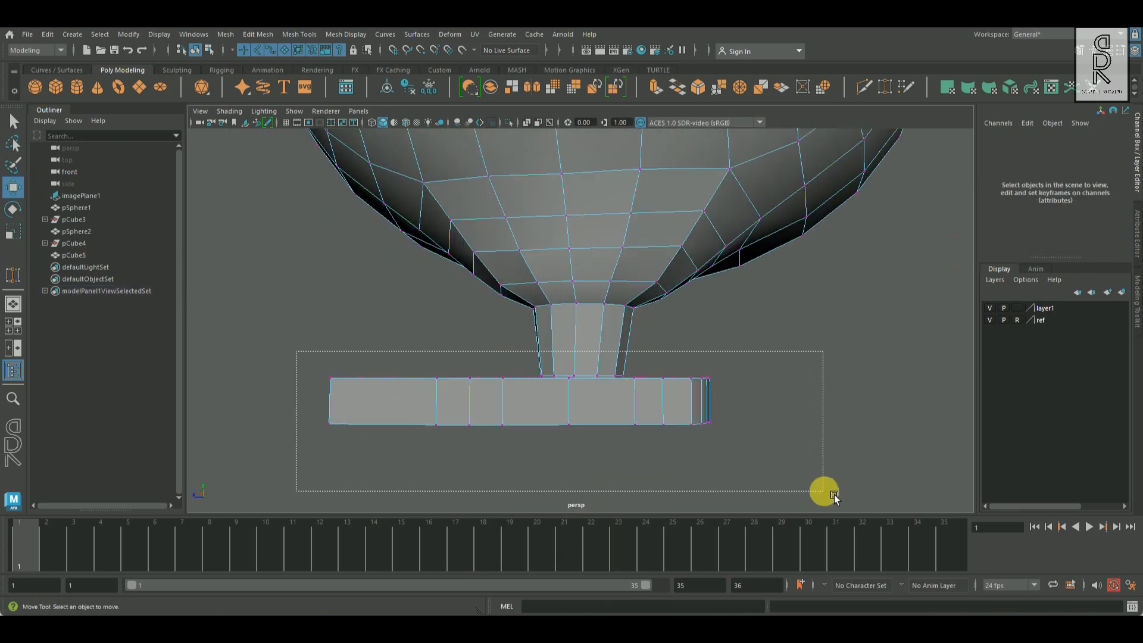
pyautogui.moveTo(833, 495); pyautogui.dragTo(832, 494)
pyautogui.keyDown('alt'); pyautogui.moveTo(546, 344); pyautogui.dragTo(570, 338); pyautogui.keyUp('alt')
# - Select the edge loops around the ankle and lower leg and apply Edit Edge Flow to them
pyautogui.moveTo(570, 338); pyautogui.dragTo(547, 332, button='right')
pyautogui.moveTo(599, 311); pyautogui.dragTo(616, 313)
pyautogui.keyDown('alt'); pyautogui.moveTo(550, 299); pyautogui.dragTo(525, 263); pyautogui.keyUp('alt')
pyautogui.keyDown('shift'); pyautogui.rightClick(525, 263); pyautogui.keyUp('shift')
pyautogui.click(528, 387)
pyautogui.keyDown('alt'); pyautogui.moveTo(528, 387); pyautogui.dragTo(579, 232); pyautogui.keyUp('alt')
pyautogui.press('g')
pyautogui.press('g')
pyautogui.press('g')
pyautogui.keyDown('alt'); pyautogui.moveTo(647, 354); pyautogui.dragTo(655, 313); pyautogui.keyUp('alt')
pyautogui.keyDown('alt'); pyautogui.moveTo(745, 369); pyautogui.dragTo(602, 377); pyautogui.keyUp('alt')
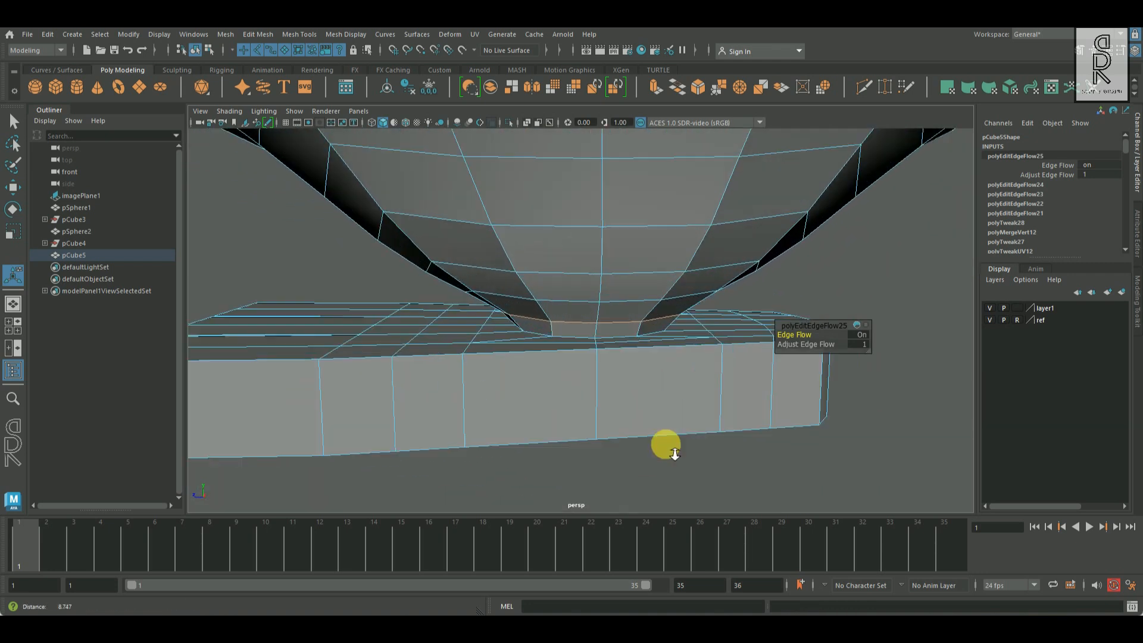
# - Widen the selected ankle edge loop and apply Edit Edge Flow to the neighbouring leg loops
pyautogui.press('r')
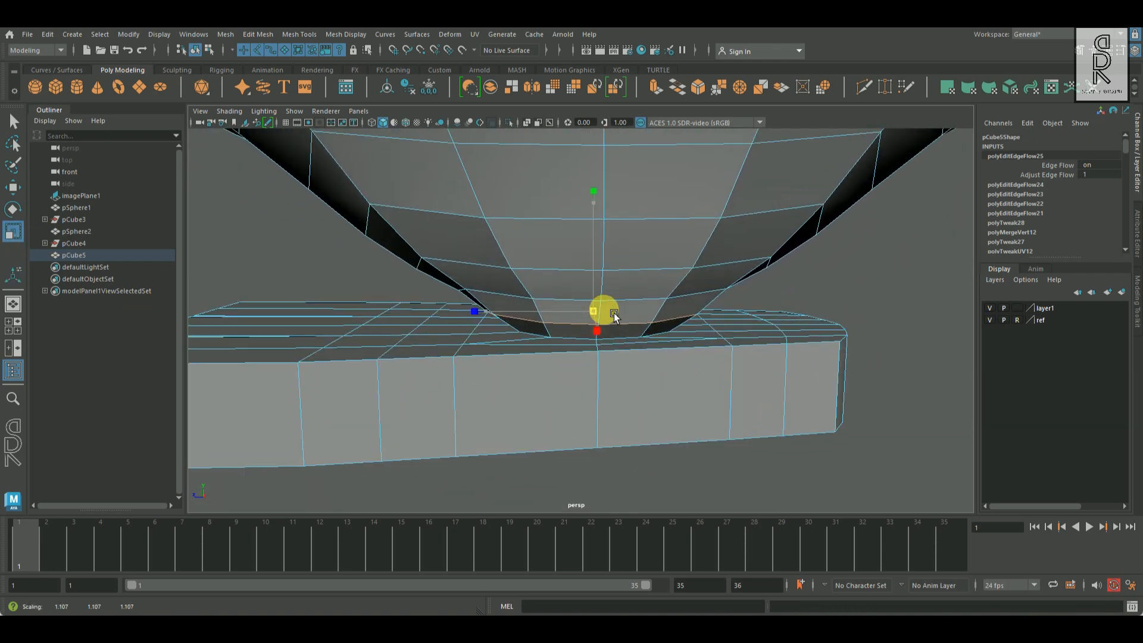
pyautogui.click(554, 278)
pyautogui.press('g')
pyautogui.keyDown('alt'); pyautogui.moveTo(546, 298); pyautogui.dragTo(510, 340); pyautogui.keyUp('alt')
# - Insert a horizontal edge loop around the foot and toes at mid-height
pyautogui.press('q')
pyautogui.click(716, 364)
pyautogui.keyDown('alt'); pyautogui.moveTo(716, 364); pyautogui.dragTo(630, 388); pyautogui.keyUp('alt')
pyautogui.click(638, 438)
pyautogui.moveTo(586, 277); pyautogui.dragTo(524, 275, button='right')
pyautogui.keyDown('alt'); pyautogui.moveTo(524, 275); pyautogui.dragTo(495, 402); pyautogui.keyUp('alt')
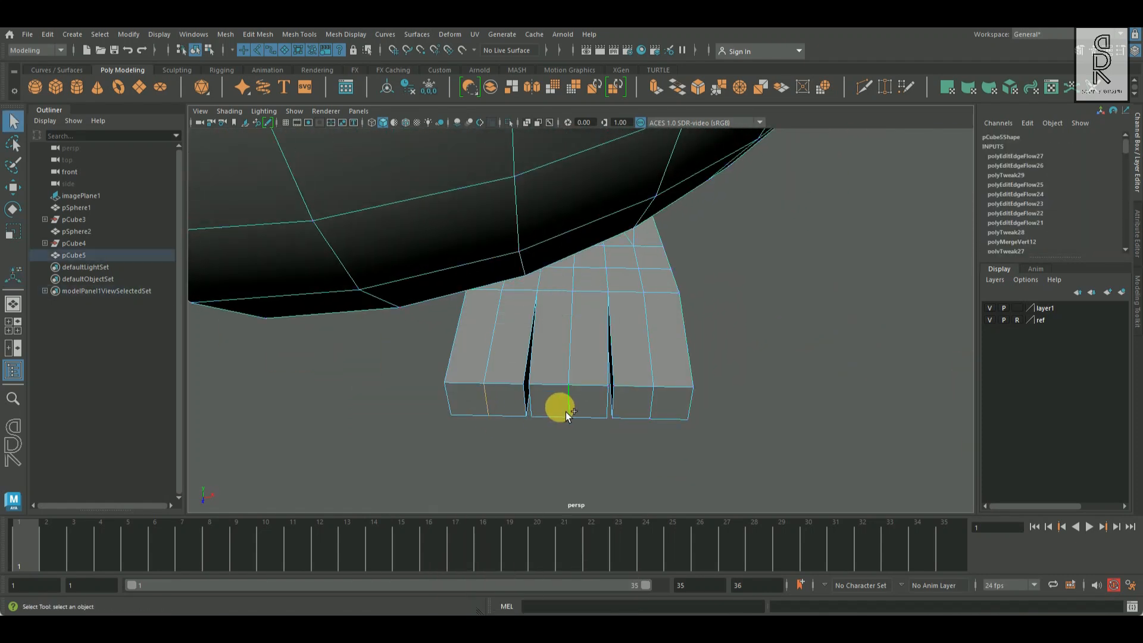
pyautogui.keyDown('alt'); pyautogui.moveTo(649, 430); pyautogui.dragTo(494, 411); pyautogui.keyUp('alt')
pyautogui.keyDown('alt'); pyautogui.moveTo(631, 381); pyautogui.dragTo(690, 325); pyautogui.keyUp('alt')
pyautogui.click(581, 285)
pyautogui.keyDown('ctrl'); pyautogui.moveTo(730, 288); pyautogui.dragTo(530, 378, button='right'); pyautogui.keyUp('ctrl')
pyautogui.keyDown('alt'); pyautogui.moveTo(586, 312); pyautogui.dragTo(609, 287); pyautogui.keyUp('alt')
# - Select the foot and toe outline edges and round them with Edit Edge Flow
pyautogui.press('t')
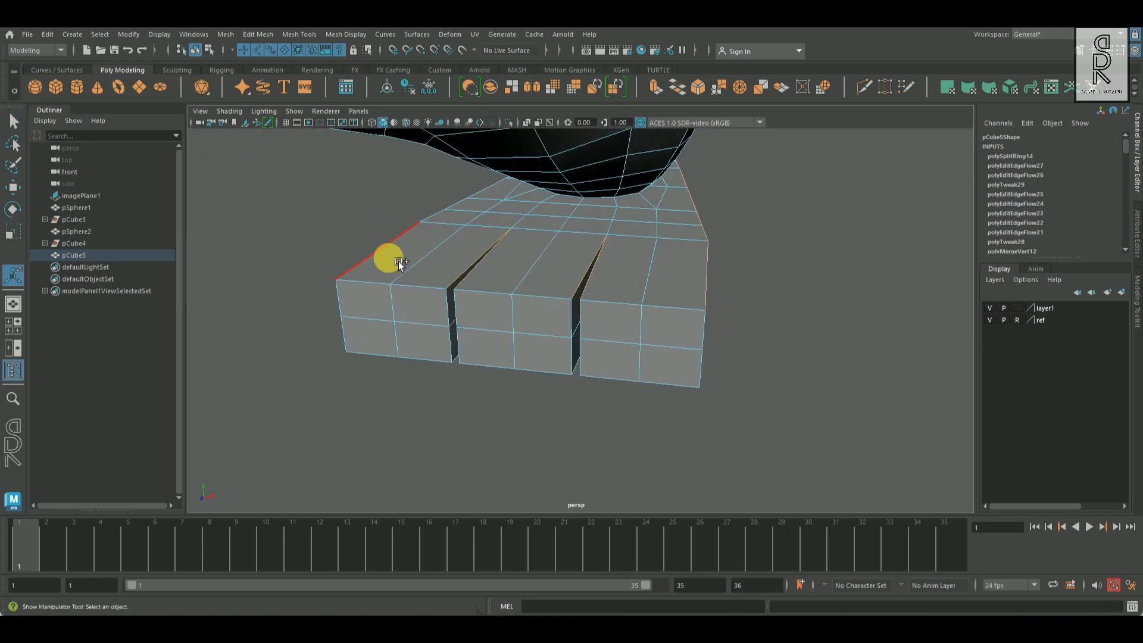
pyautogui.keyDown('alt'); pyautogui.moveTo(726, 298); pyautogui.dragTo(728, 293); pyautogui.keyUp('alt')
pyautogui.keyDown('shift'); pyautogui.moveTo(808, 190); pyautogui.dragTo(807, 321, button='right'); pyautogui.keyUp('shift')
pyautogui.keyDown('alt'); pyautogui.moveTo(807, 320); pyautogui.dragTo(669, 245); pyautogui.keyUp('alt')
pyautogui.click(551, 206)
pyautogui.keyDown('alt'); pyautogui.moveTo(555, 197); pyautogui.dragTo(516, 355); pyautogui.keyUp('alt')
pyautogui.keyDown('shift'); pyautogui.doubleClick(543, 195); pyautogui.keyUp('shift')
pyautogui.press('g')
# - Pull the centre vertices of the three toe ends forward and apply Edit Edge Flow to the toe-tip edges
pyautogui.moveTo(500, 276); pyautogui.dragTo(498, 244, button='right')
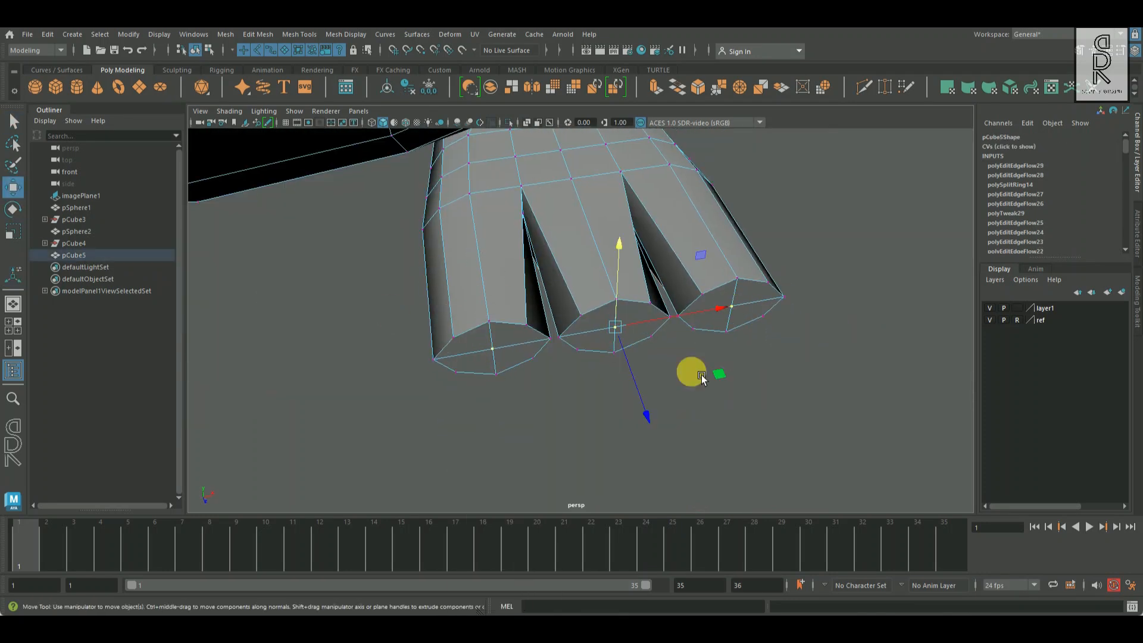
pyautogui.press('t')
pyautogui.keyDown('alt'); pyautogui.moveTo(657, 416); pyautogui.dragTo(607, 291); pyautogui.keyUp('alt')
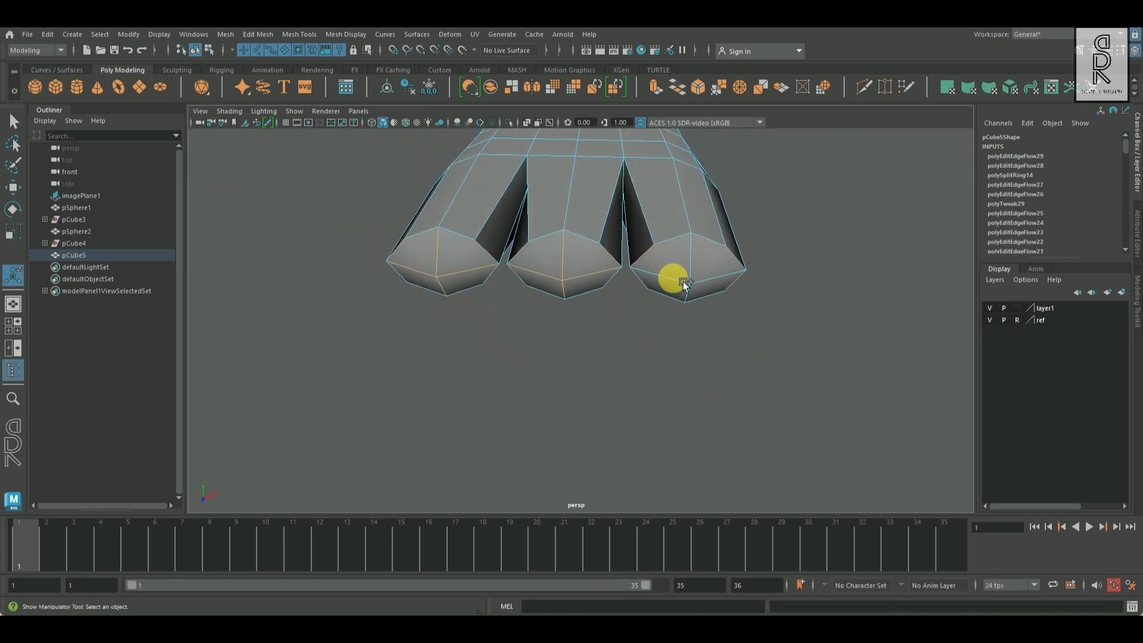
pyautogui.press('g')
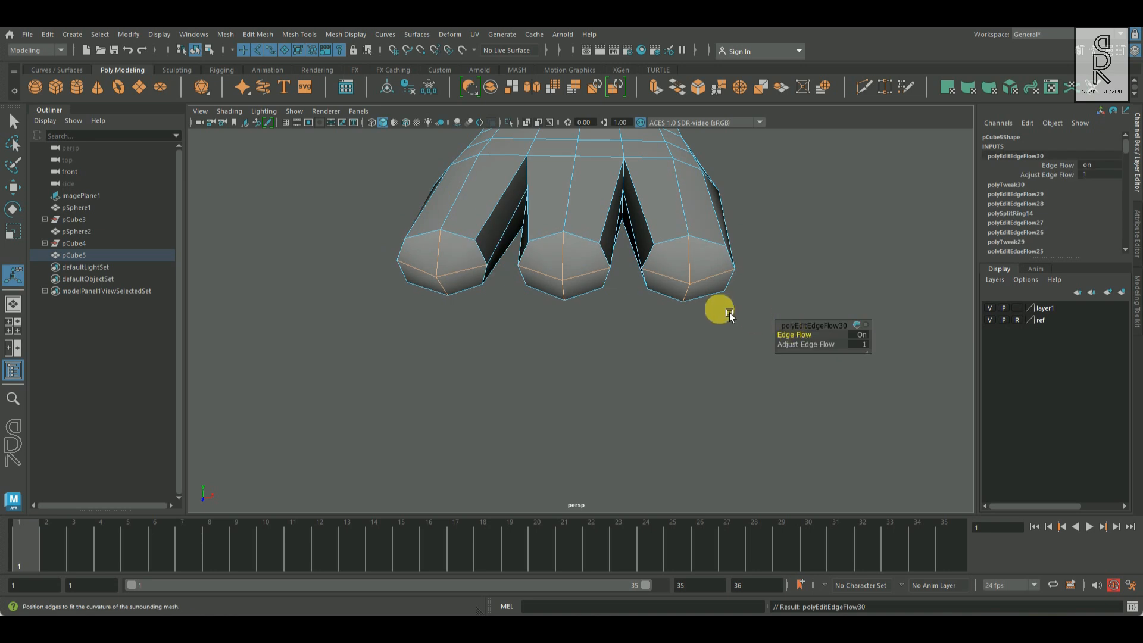
# - Insert several crosswise edge loops along each of the three toes
pyautogui.keyDown('alt'); pyautogui.moveTo(706, 320); pyautogui.dragTo(634, 339); pyautogui.keyUp('alt')
pyautogui.keyDown('ctrl'); pyautogui.rightClick(679, 237); pyautogui.keyUp('ctrl')
pyautogui.keyDown('alt'); pyautogui.moveTo(706, 338); pyautogui.dragTo(707, 375); pyautogui.keyUp('alt')
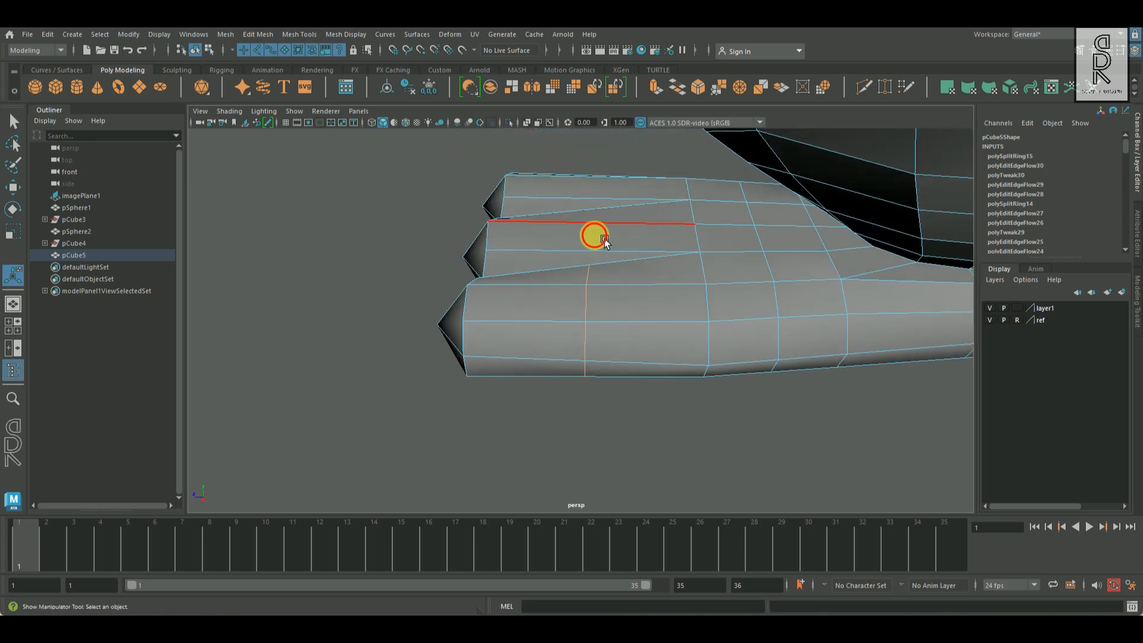
pyautogui.click(605, 238)
pyautogui.click(616, 206)
pyautogui.click(642, 230)
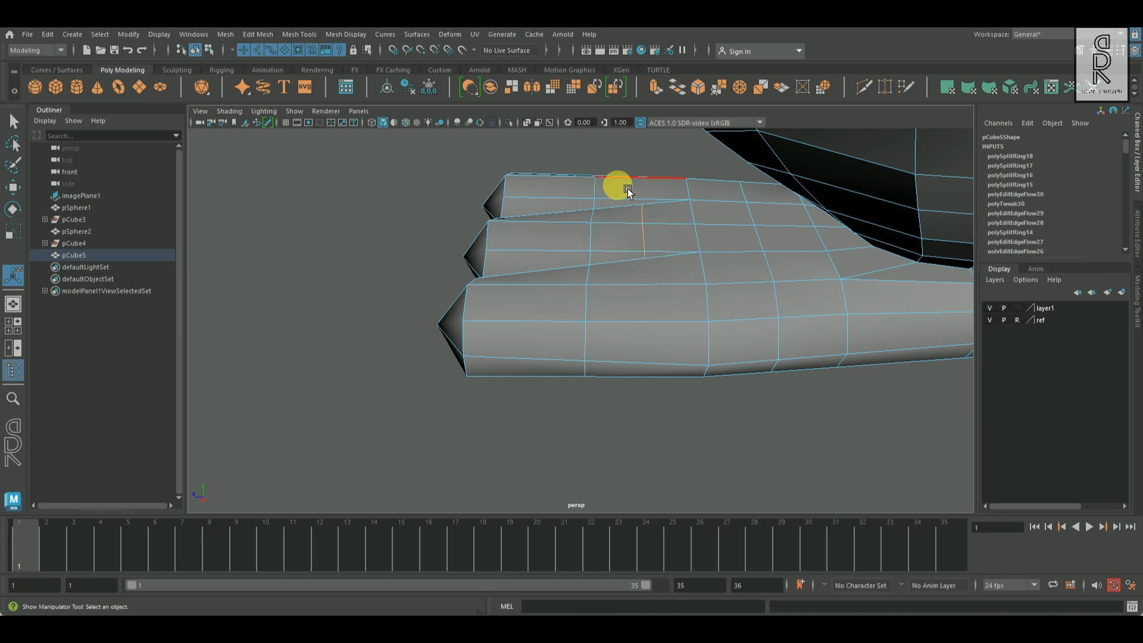
pyautogui.keyDown('alt'); pyautogui.moveTo(703, 337); pyautogui.dragTo(601, 384); pyautogui.keyUp('alt')
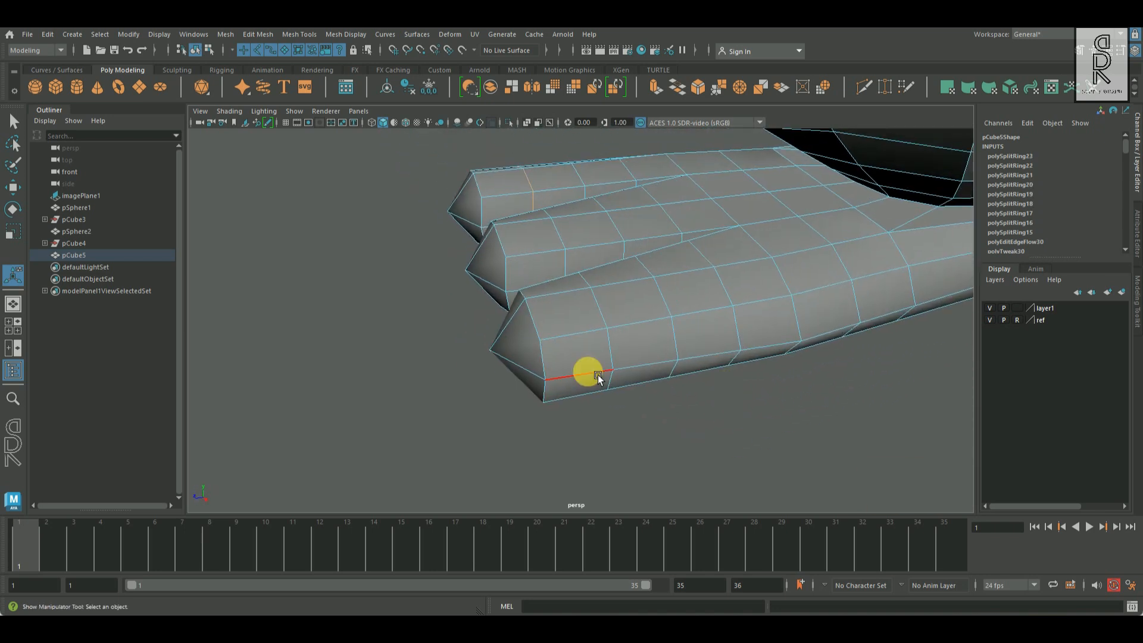
# - Apply Edit Edge Flow to the selected lengthwise edges of the toes and leave component mode
pyautogui.keyDown('shift'); pyautogui.rightClick(380, 252); pyautogui.keyUp('shift')
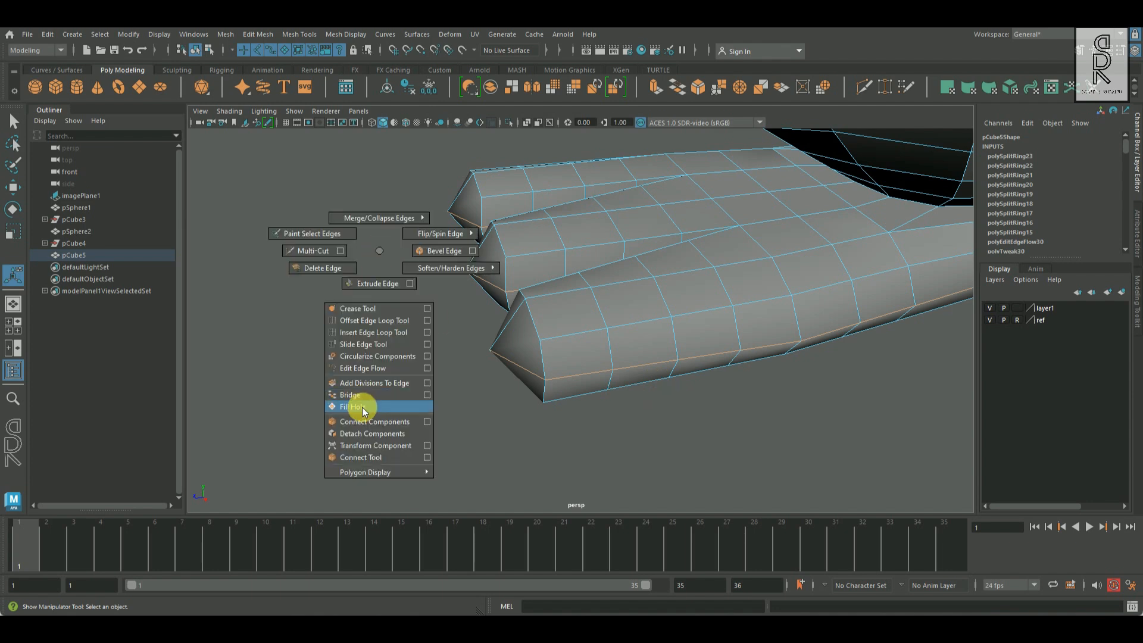
pyautogui.click(364, 369)
pyautogui.keyDown('alt'); pyautogui.moveTo(375, 377); pyautogui.dragTo(607, 364); pyautogui.keyUp('alt')
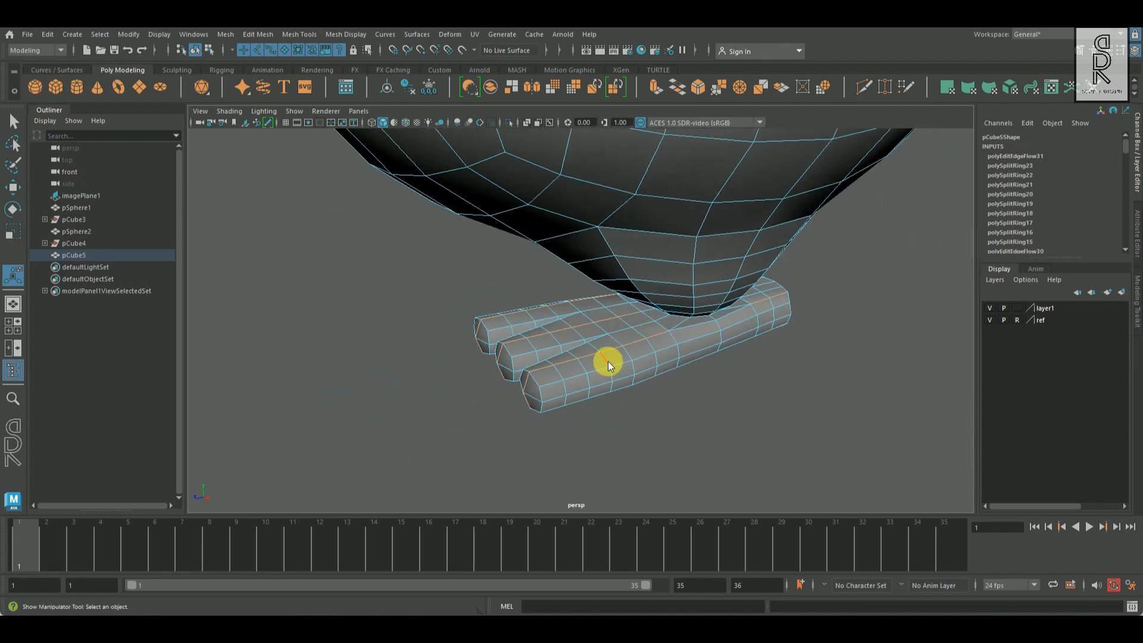
pyautogui.moveTo(607, 363); pyautogui.dragTo(658, 327, button='right')
pyautogui.press('q')
pyautogui.click(805, 398)
# - Select the combined mesh and, in the side view, raise the four middle columns of toe vertices slightly
pyautogui.keyDown('alt'); pyautogui.moveTo(805, 397); pyautogui.dragTo(605, 401); pyautogui.keyUp('alt')
pyautogui.click(607, 366)
pyautogui.press('space')
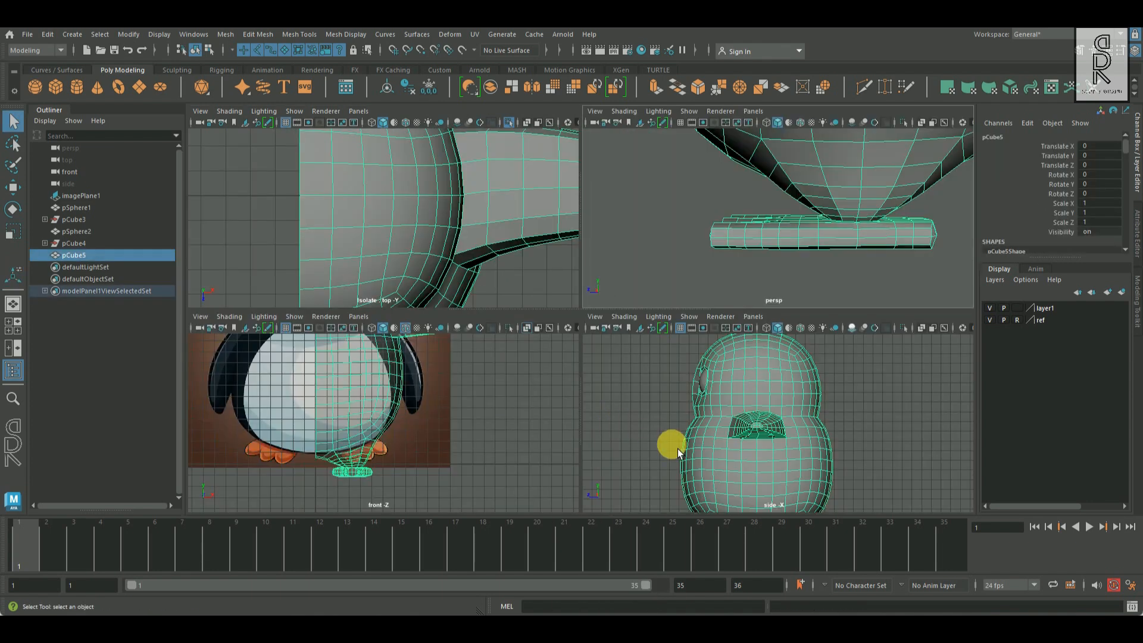
pyautogui.press('space')
pyautogui.scroll(8, 589, 434)
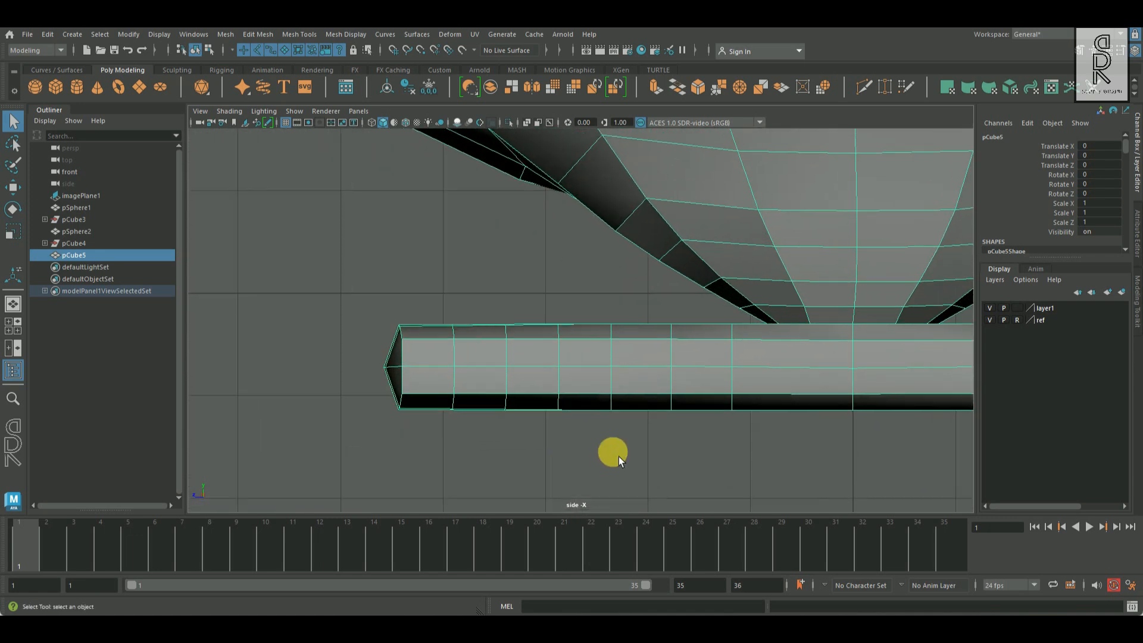
pyautogui.moveTo(506, 274); pyautogui.dragTo(406, 256, button='right')
pyautogui.moveTo(434, 294); pyautogui.dragTo(481, 414)
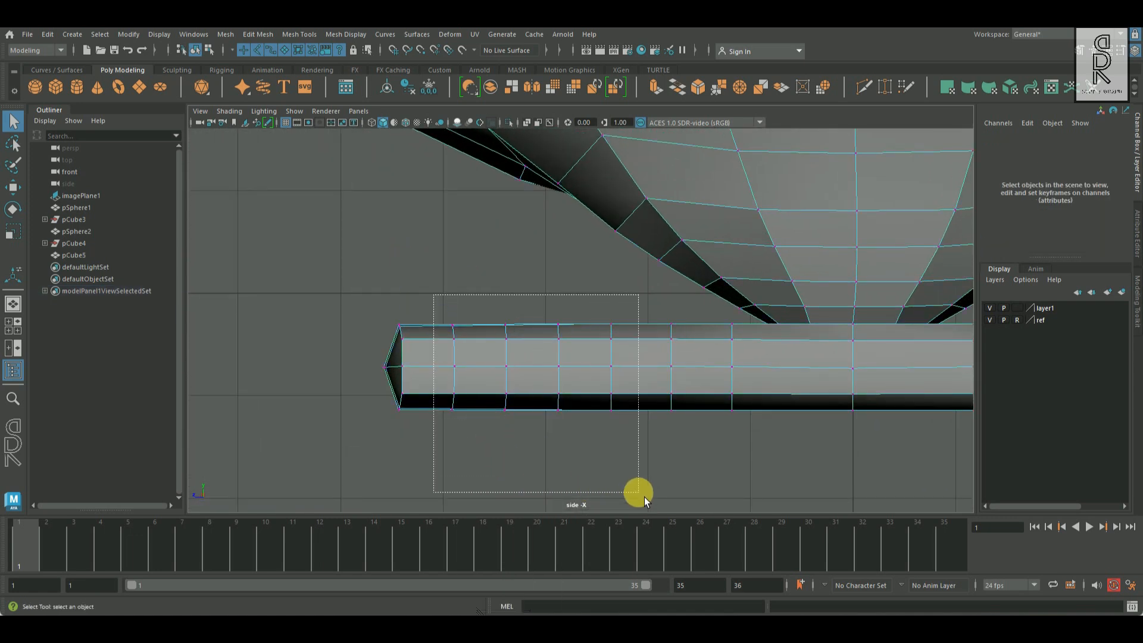
pyautogui.moveTo(644, 497); pyautogui.dragTo(644, 496)
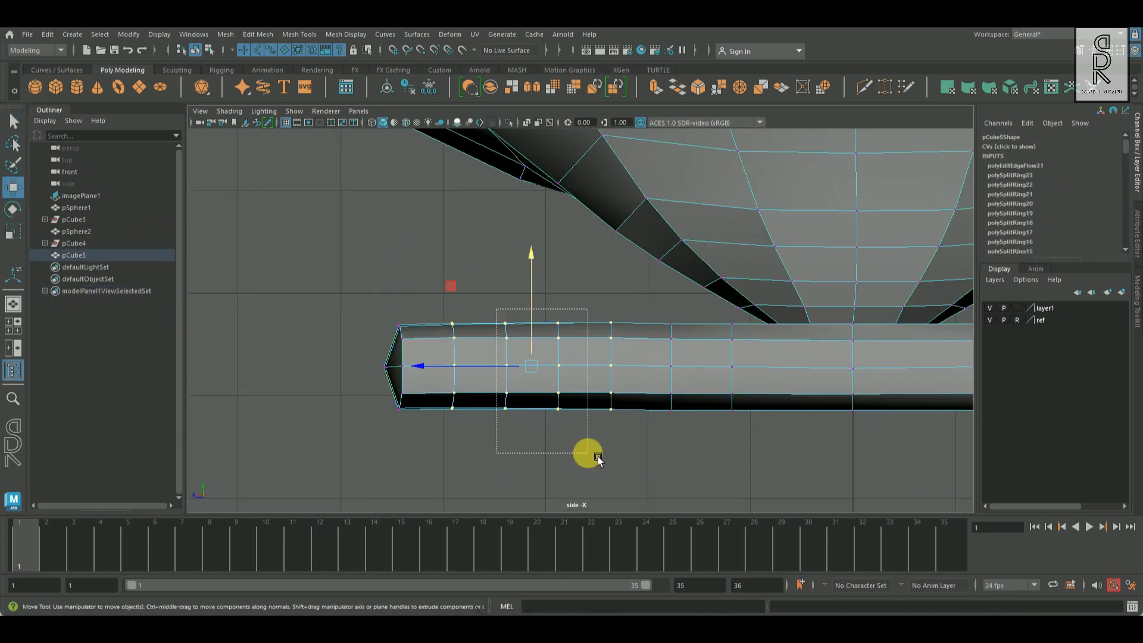
# - In the side view, raise the remaining columns of toe vertices slightly so the toes form a gentle arch
pyautogui.moveTo(349, 288); pyautogui.dragTo(440, 469)
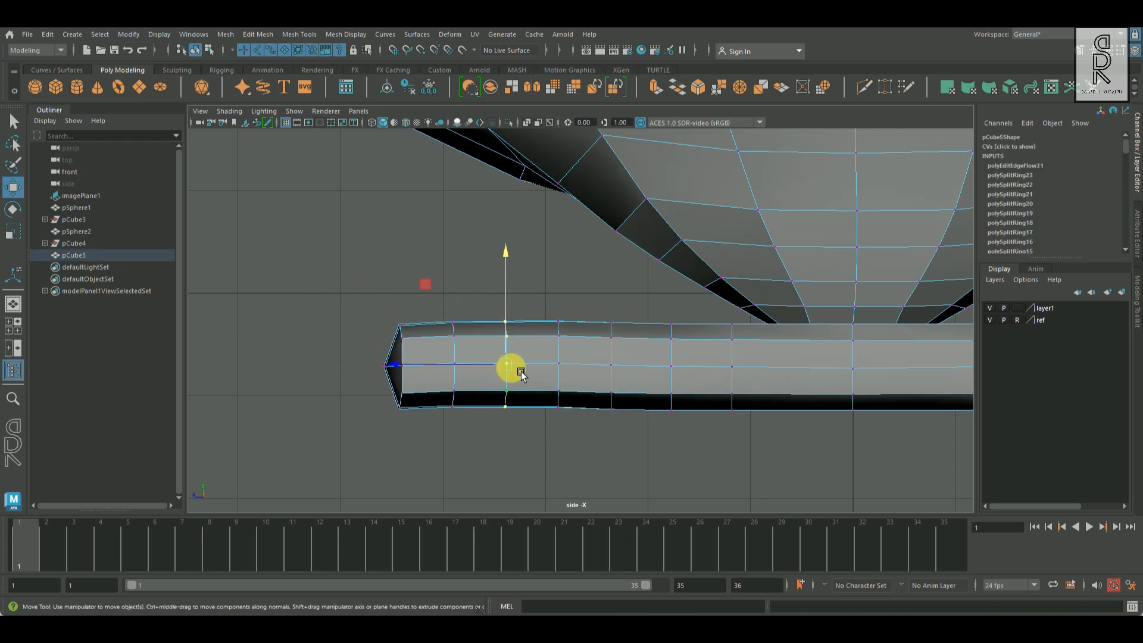
pyautogui.moveTo(537, 278); pyautogui.dragTo(579, 443)
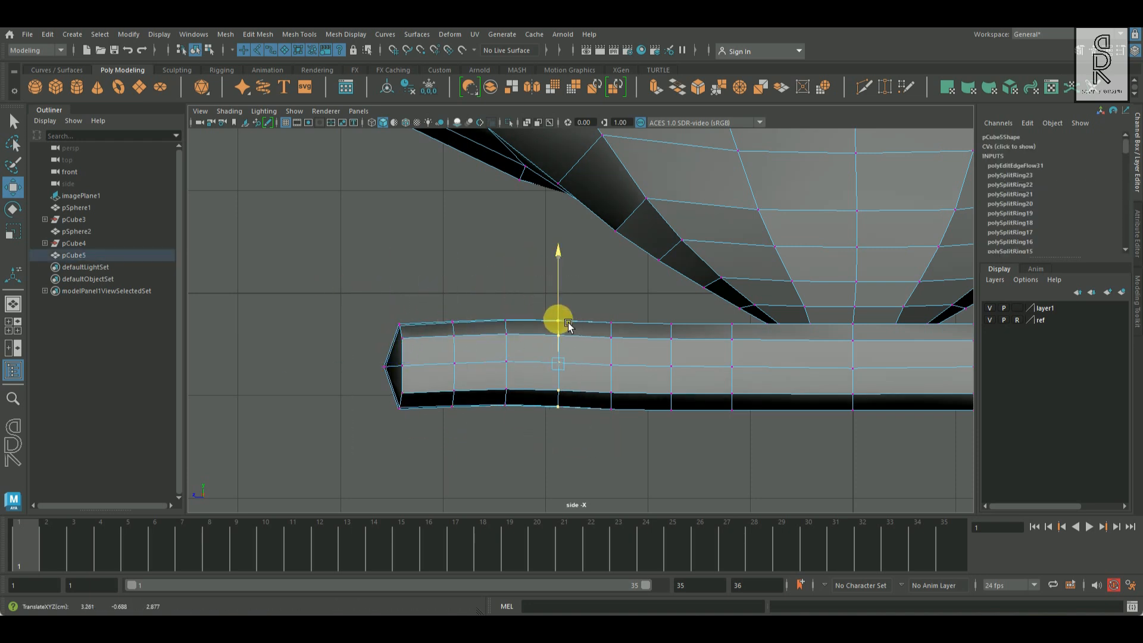
pyautogui.moveTo(597, 285); pyautogui.dragTo(634, 462)
pyautogui.moveTo(601, 317); pyautogui.dragTo(669, 369)
pyautogui.click(747, 431)
pyautogui.scroll(-1, 748, 431)
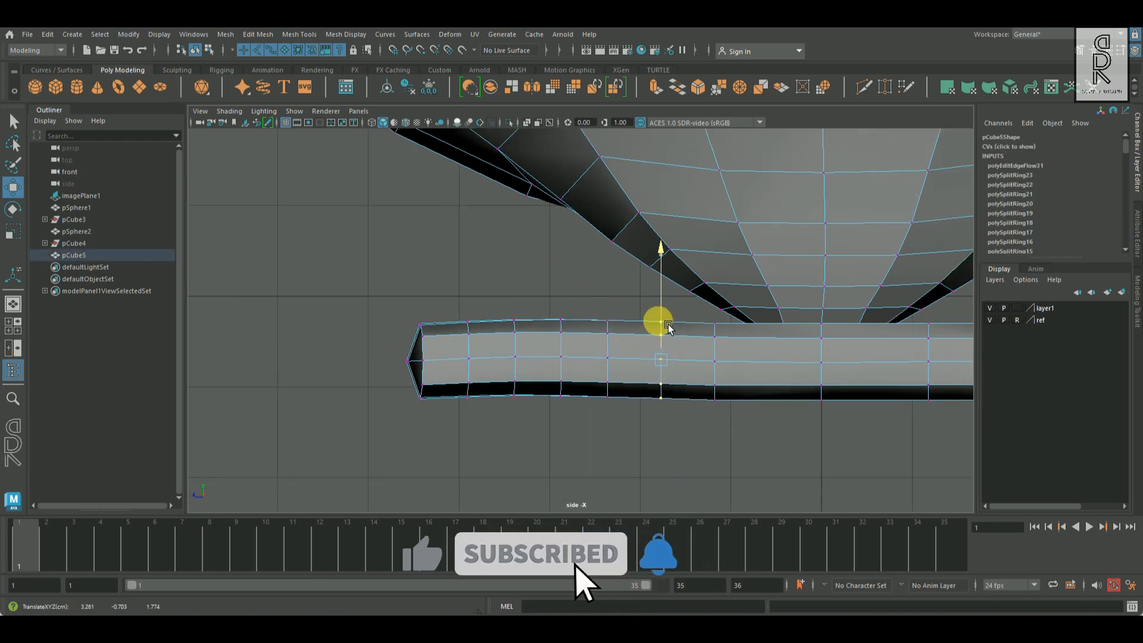
pyautogui.click(628, 452)
# - Examine the foot in smooth preview from several sides in the perspective view
pyautogui.press('space')
pyautogui.press('space')
pyautogui.keyDown('alt'); pyautogui.moveTo(598, 303); pyautogui.dragTo(576, 338); pyautogui.keyUp('alt')
pyautogui.press('3')
pyautogui.scroll(5, 579, 403)
pyautogui.click(657, 348)
pyautogui.scroll(5, 581, 309)
pyautogui.moveTo(591, 276); pyautogui.dragTo(588, 257, button='right')
pyautogui.keyDown('alt'); pyautogui.moveTo(631, 360); pyautogui.dragTo(673, 366); pyautogui.keyUp('alt')
pyautogui.keyDown('alt'); pyautogui.moveTo(665, 312); pyautogui.dragTo(639, 359); pyautogui.keyUp('alt')
# - Select the faces around the heel end and narrow them using soft selection with a falloff radius of about 0.85
pyautogui.click(598, 312)
pyautogui.keyDown('shift'); pyautogui.click(604, 343); pyautogui.keyUp('shift')
pyautogui.press('1')
pyautogui.press('r')
pyautogui.click(15, 122)
pyautogui.scroll(3, 619, 351)
pyautogui.moveTo(575, 298); pyautogui.dragTo(574, 329, button='right')
pyautogui.click(418, 343)
pyautogui.keyDown('shift'); pyautogui.doubleClick(683, 315); pyautogui.keyUp('shift')
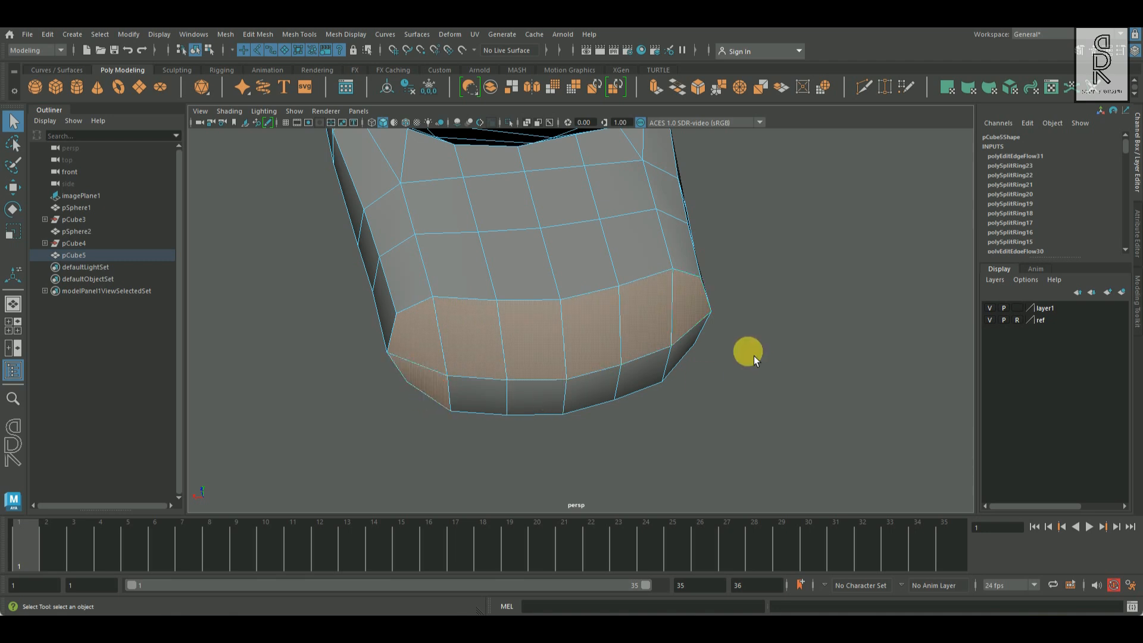
pyautogui.keyDown('shift'); pyautogui.doubleClick(684, 351); pyautogui.keyUp('shift')
pyautogui.moveTo(601, 350); pyautogui.dragTo(718, 344)
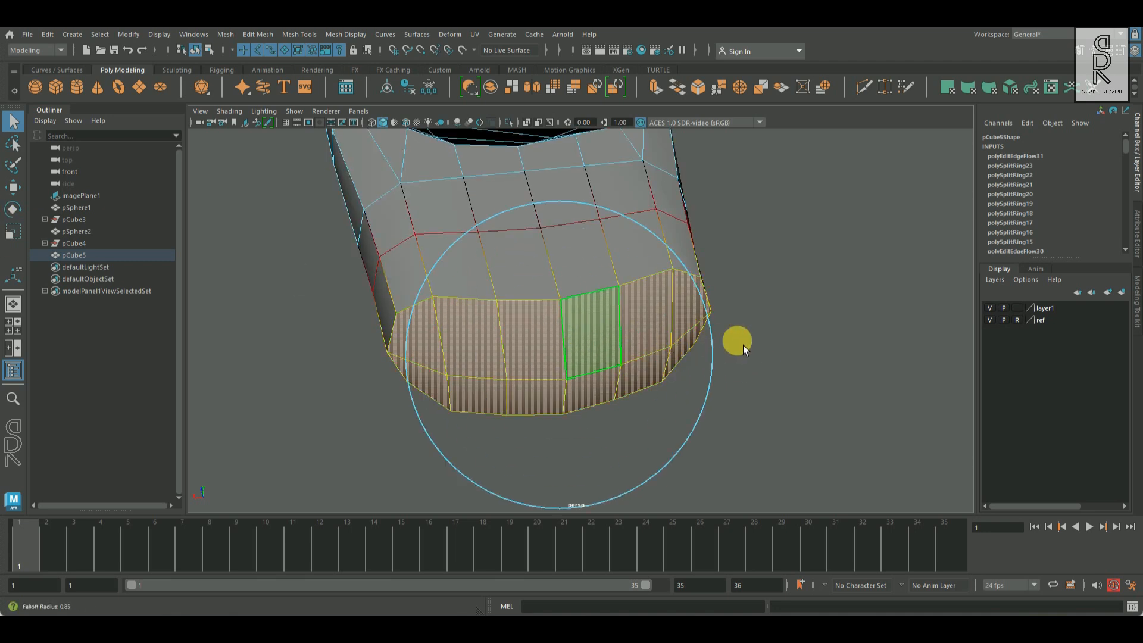
pyautogui.moveTo(453, 366); pyautogui.dragTo(659, 353)
pyautogui.moveTo(696, 166); pyautogui.dragTo(659, 320)
# - Apply Edit Edge Flow to the edge loops running around the heel end and its lower rim
pyautogui.click(481, 212)
pyautogui.keyDown('alt'); pyautogui.moveTo(481, 217); pyautogui.dragTo(651, 235); pyautogui.keyUp('alt')
pyautogui.keyDown('shift'); pyautogui.moveTo(650, 236); pyautogui.dragTo(654, 357, button='right'); pyautogui.keyUp('shift')
pyautogui.keyDown('alt'); pyautogui.moveTo(654, 357); pyautogui.dragTo(481, 281); pyautogui.keyUp('alt')
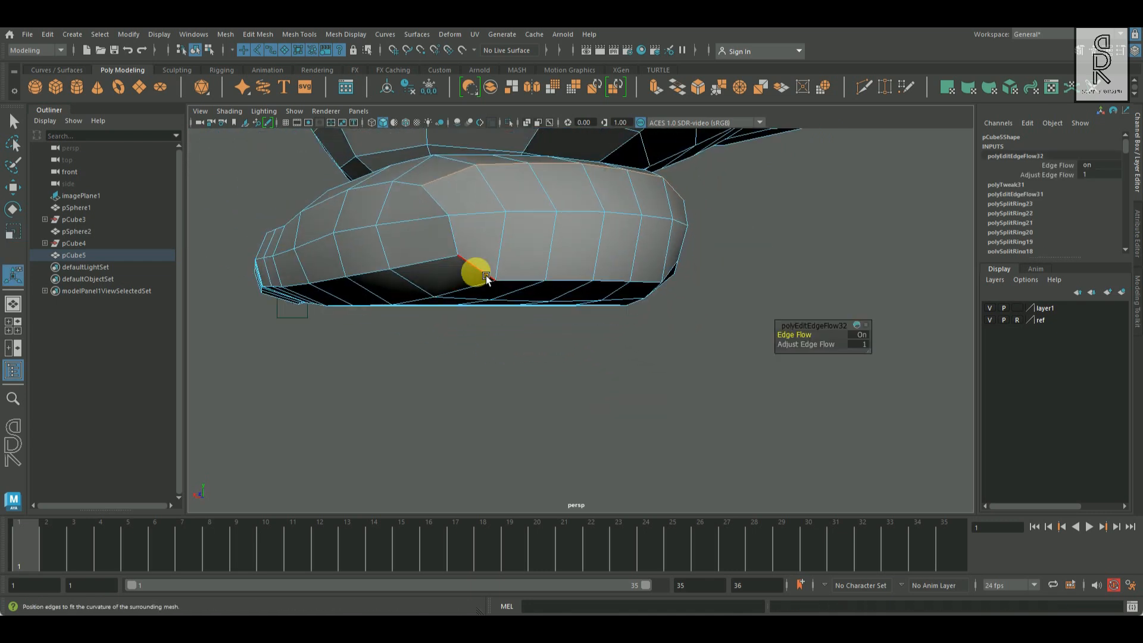
pyautogui.press('g')
pyautogui.keyDown('alt'); pyautogui.moveTo(572, 332); pyautogui.dragTo(479, 340); pyautogui.keyUp('alt')
pyautogui.click(481, 323)
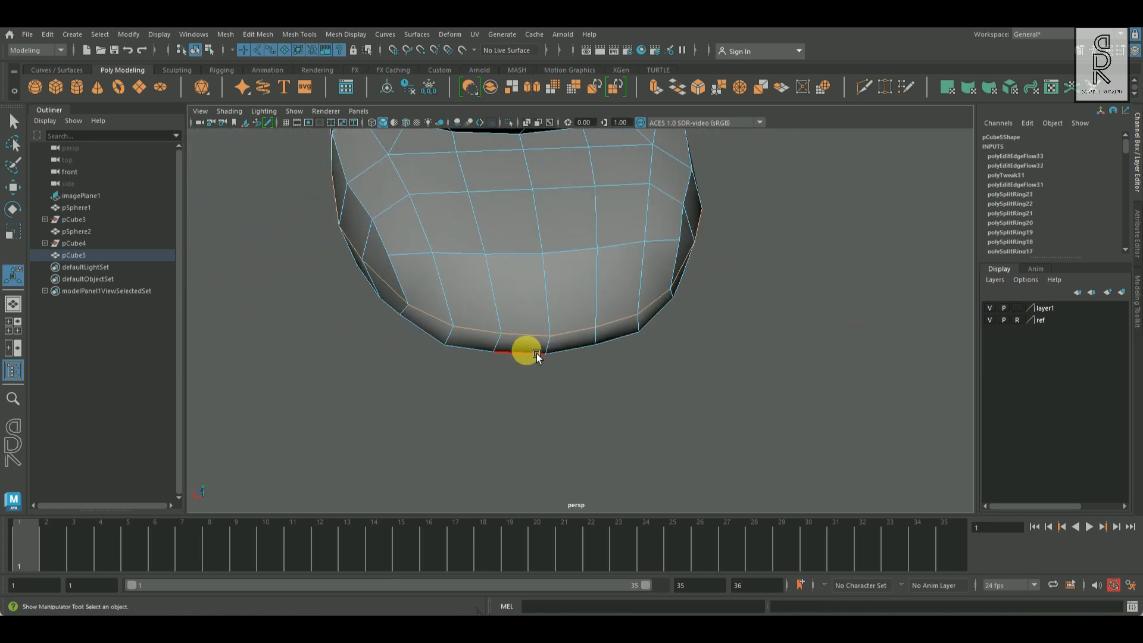
pyautogui.keyDown('shift'); pyautogui.doubleClick(534, 355); pyautogui.keyUp('shift')
pyautogui.press('g')
# - Apply Edit Edge Flow to the rim edges of the three toe tips, on both the upper side and the underside
pyautogui.keyDown('alt'); pyautogui.moveTo(673, 370); pyautogui.dragTo(510, 355); pyautogui.keyUp('alt')
pyautogui.keyDown('alt'); pyautogui.moveTo(509, 355); pyautogui.dragTo(661, 384, button='right'); pyautogui.keyUp('alt')
pyautogui.keyDown('alt'); pyautogui.moveTo(660, 385); pyautogui.dragTo(577, 298); pyautogui.keyUp('alt')
pyautogui.doubleClick(390, 286)
pyautogui.press('g')
pyautogui.doubleClick(522, 269)
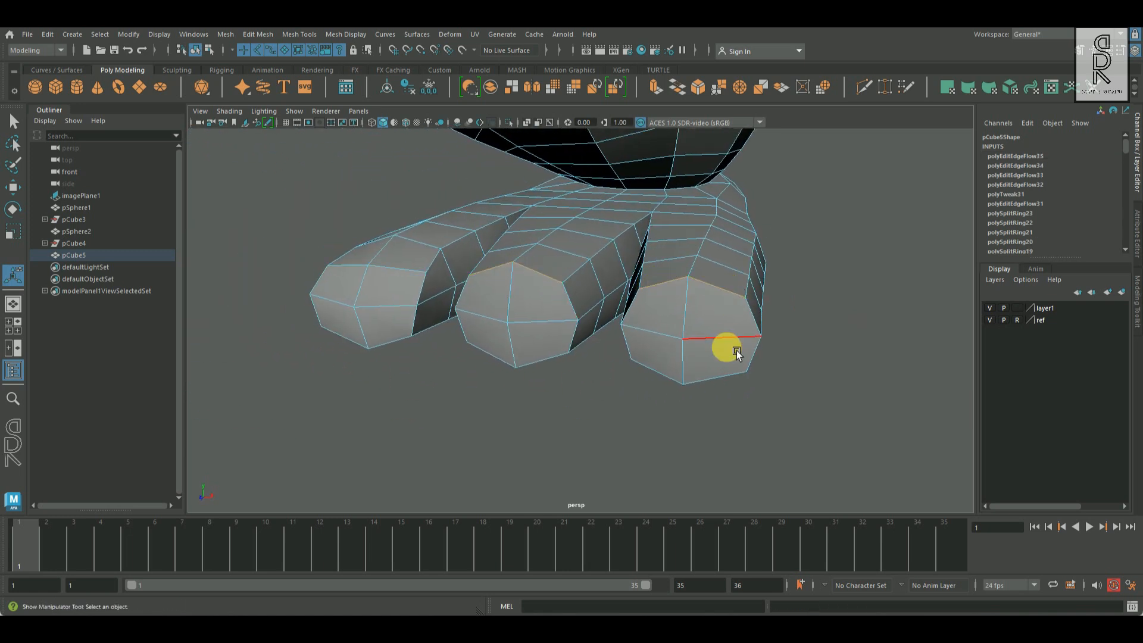
pyautogui.press('g')
pyautogui.keyDown('alt'); pyautogui.moveTo(737, 350); pyautogui.dragTo(472, 186); pyautogui.keyUp('alt')
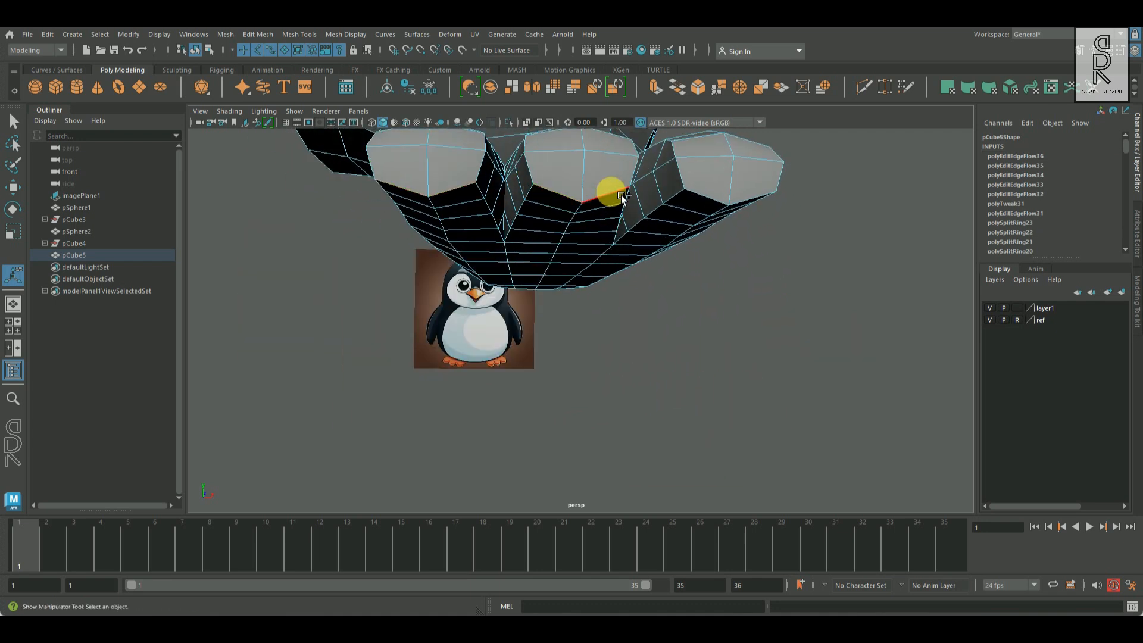
pyautogui.doubleClick(759, 199)
pyautogui.press('g')
# - Apply Edit Edge Flow to the successive crosswise loops behind the toe tips and preview the toes smoothed
pyautogui.keyDown('alt'); pyautogui.moveTo(806, 298); pyautogui.dragTo(619, 323); pyautogui.keyUp('alt')
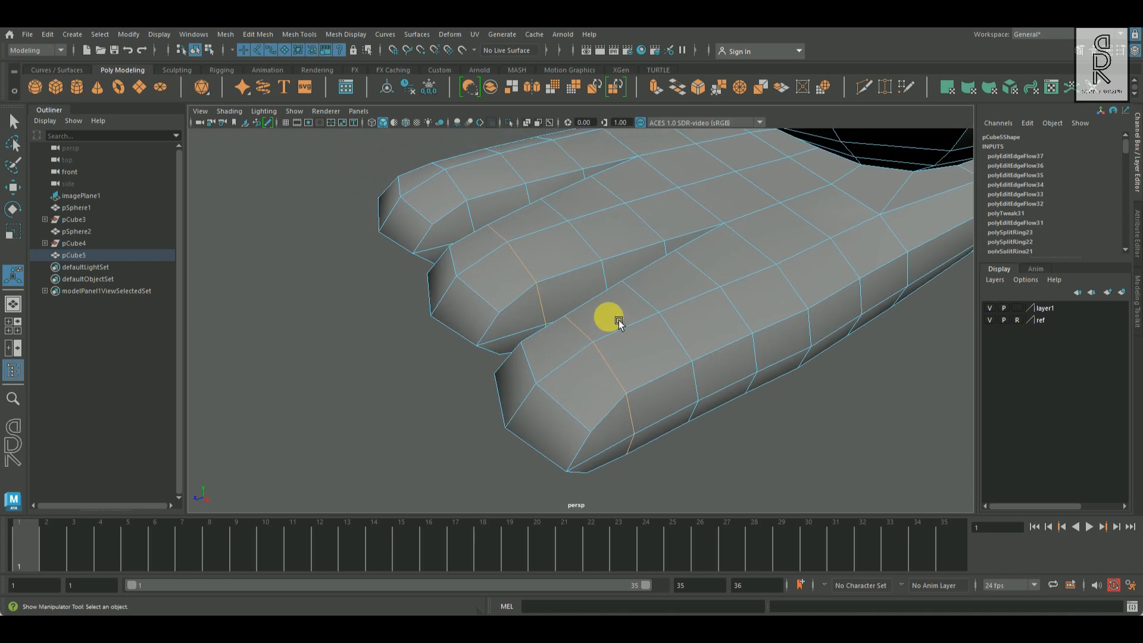
pyautogui.press('g')
pyautogui.doubleClick(591, 246)
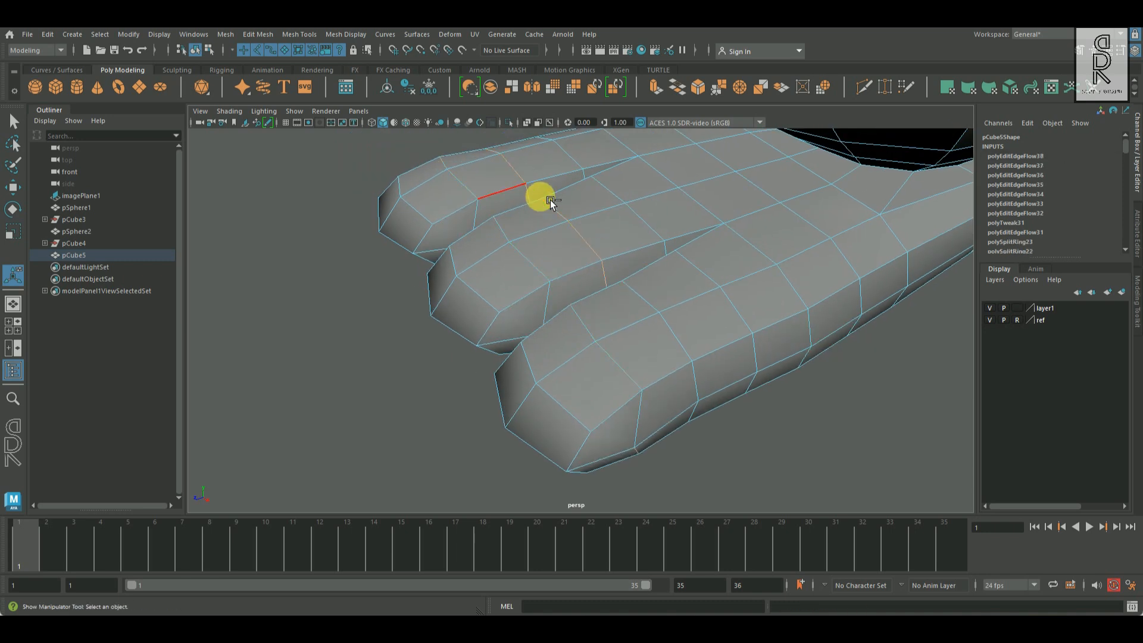
pyautogui.press('g')
pyautogui.keyDown('alt'); pyautogui.moveTo(708, 338); pyautogui.dragTo(552, 316); pyautogui.keyUp('alt')
pyautogui.press('3')
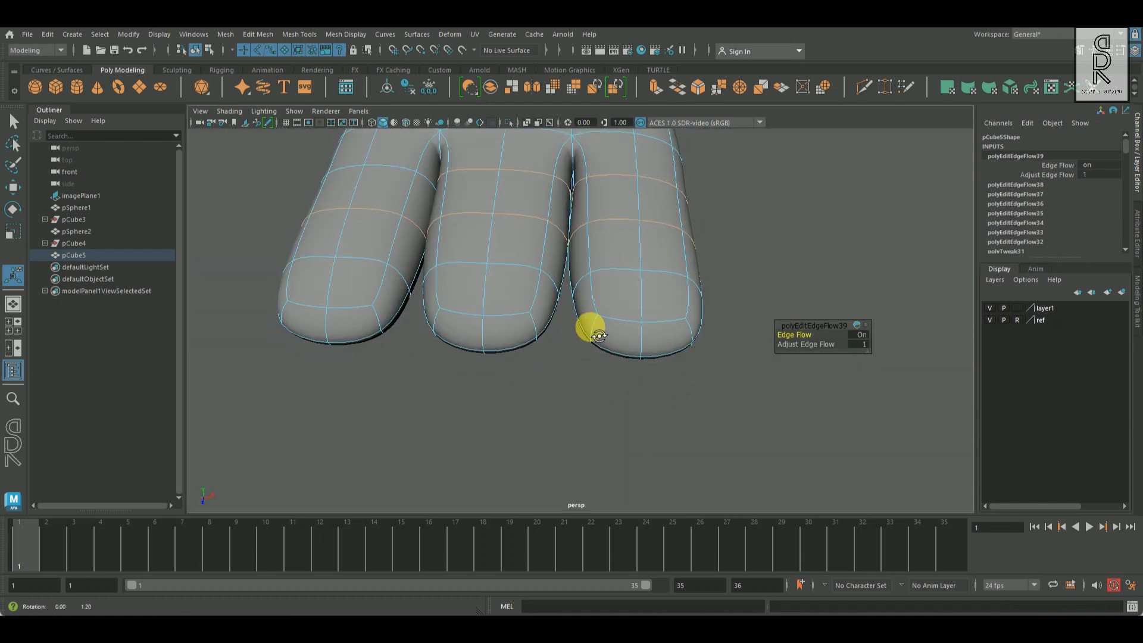
# - Turn off the smooth preview and delete the crosswise edge loops between the base and tip of each toe
pyautogui.keyDown('shift'); pyautogui.moveTo(617, 252); pyautogui.dragTo(600, 287, button='right'); pyautogui.keyUp('shift')
pyautogui.press('1')
pyautogui.keyDown('alt'); pyautogui.moveTo(536, 308); pyautogui.dragTo(511, 194); pyautogui.keyUp('alt')
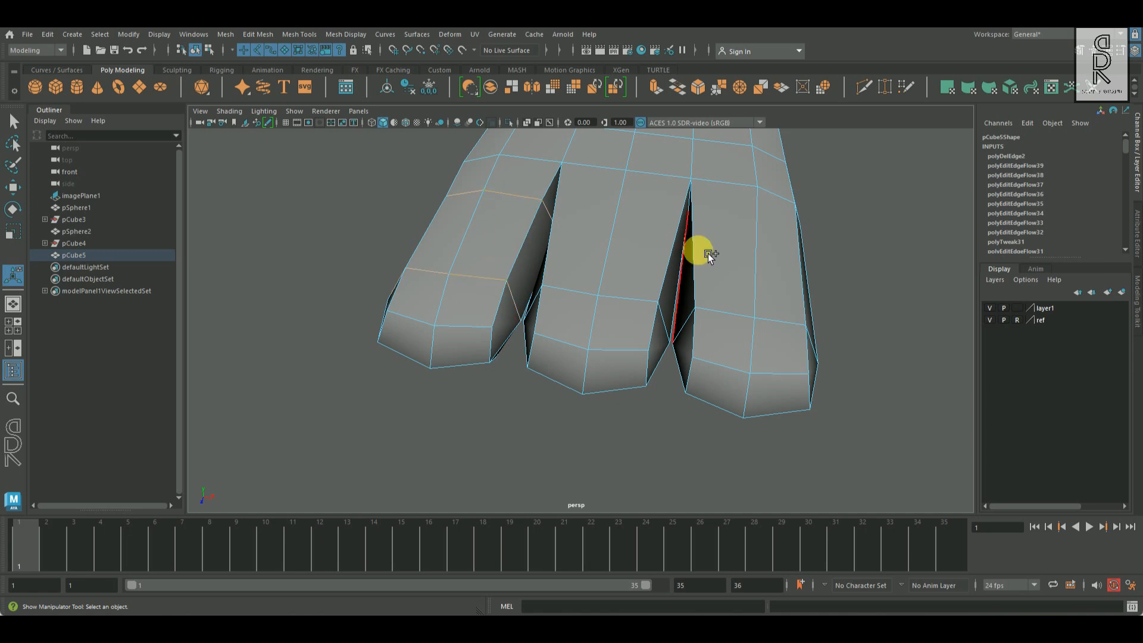
pyautogui.keyDown('shift'); pyautogui.moveTo(875, 290); pyautogui.dragTo(825, 319, button='right'); pyautogui.keyUp('shift')
# - Insert new crosswise edge loops along each of the three toes and preview the mesh smoothed
pyautogui.keyDown('alt'); pyautogui.moveTo(710, 361); pyautogui.dragTo(673, 292); pyautogui.keyUp('alt')
pyautogui.click(623, 201)
pyautogui.moveTo(675, 241)
pyautogui.keyDown('ctrl'); pyautogui.mouseDown(button='right')
pyautogui.moveTo(617, 268)
pyautogui.moveTo(664, 236)
pyautogui.mouseUp(button='right'); pyautogui.keyUp('ctrl')
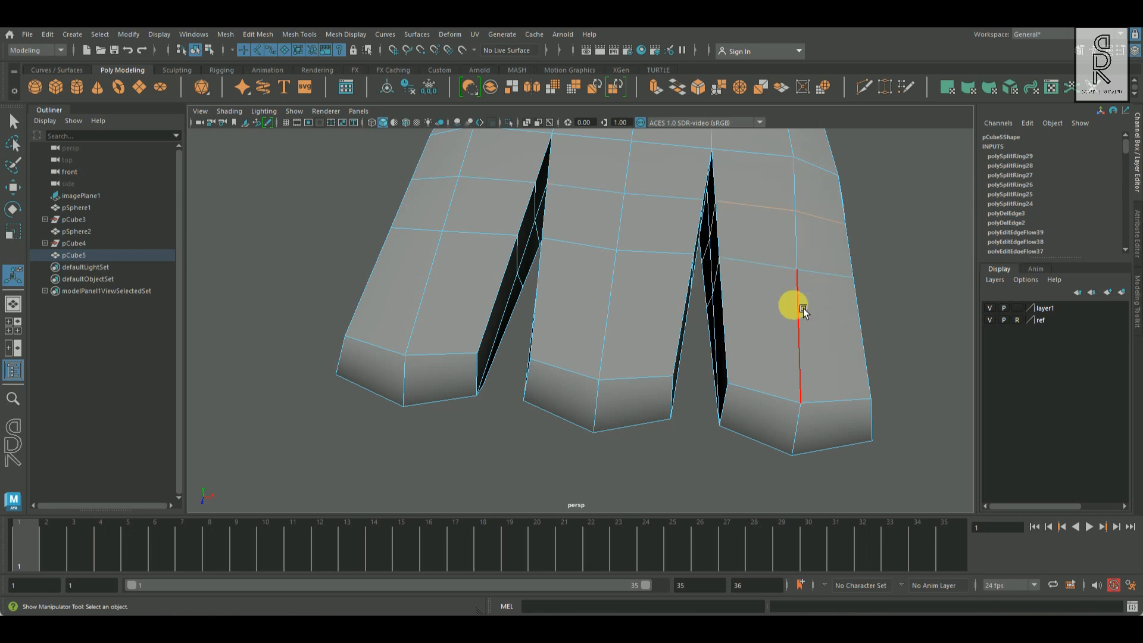
pyautogui.press('g')
pyautogui.keyDown('alt'); pyautogui.moveTo(803, 356); pyautogui.dragTo(696, 302); pyautogui.keyUp('alt')
pyautogui.press('3')
# - Leave component mode and examine the smoothed foot from several sides
pyautogui.keyDown('alt'); pyautogui.moveTo(822, 316); pyautogui.dragTo(506, 315, button='right'); pyautogui.keyUp('alt')
pyautogui.moveTo(506, 316)
pyautogui.keyDown('alt'); pyautogui.mouseDown()
pyautogui.moveTo(554, 328)
pyautogui.moveTo(513, 328)
pyautogui.mouseUp(); pyautogui.keyUp('alt')
pyautogui.moveTo(625, 278); pyautogui.dragTo(681, 259, button='right')
pyautogui.press('q')
pyautogui.click(667, 372)
pyautogui.keyDown('alt'); pyautogui.moveTo(667, 372); pyautogui.dragTo(435, 362, button='right'); pyautogui.keyUp('alt')
pyautogui.keyDown('alt'); pyautogui.moveTo(436, 362); pyautogui.dragTo(359, 327); pyautogui.keyUp('alt')
pyautogui.keyDown('alt'); pyautogui.moveTo(360, 327); pyautogui.dragTo(647, 380, button='right'); pyautogui.keyUp('alt')
pyautogui.click(634, 292)
# - In the side view, raise the upper vertices of the two columns in the front half of the toes
pyautogui.press('space')
pyautogui.press('space')
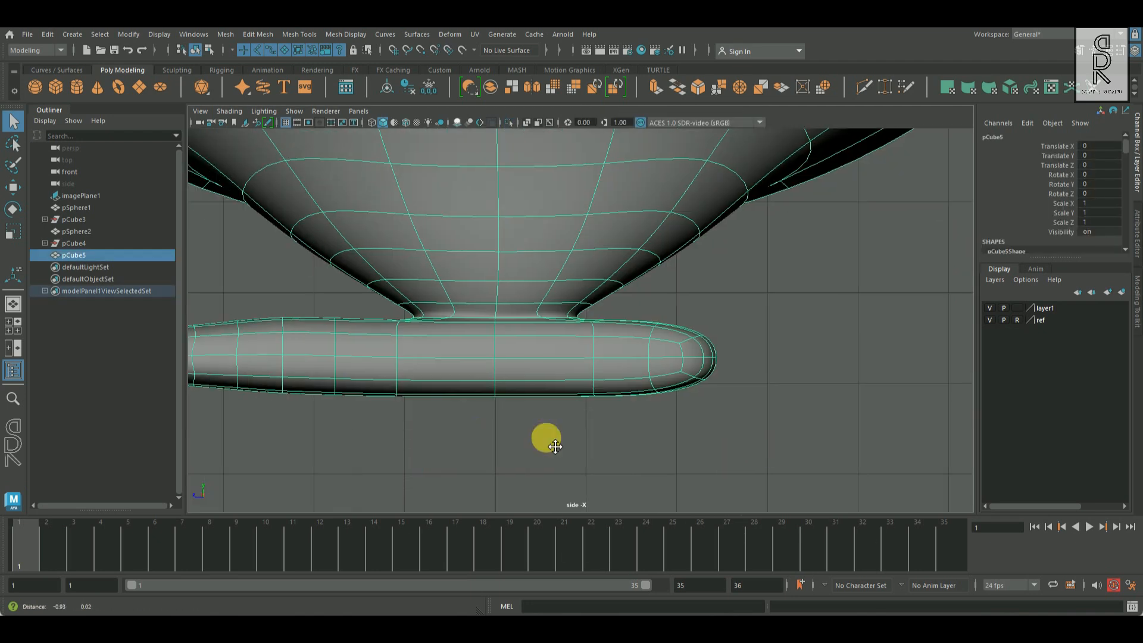
pyautogui.keyDown('alt'); pyautogui.moveTo(431, 438); pyautogui.dragTo(767, 458, button='middle'); pyautogui.keyUp('alt')
pyautogui.keyDown('alt'); pyautogui.moveTo(432, 369); pyautogui.dragTo(491, 371, button='right'); pyautogui.keyUp('alt')
pyautogui.moveTo(481, 301); pyautogui.dragTo(387, 303, button='right')
pyautogui.moveTo(429, 307); pyautogui.dragTo(459, 363)
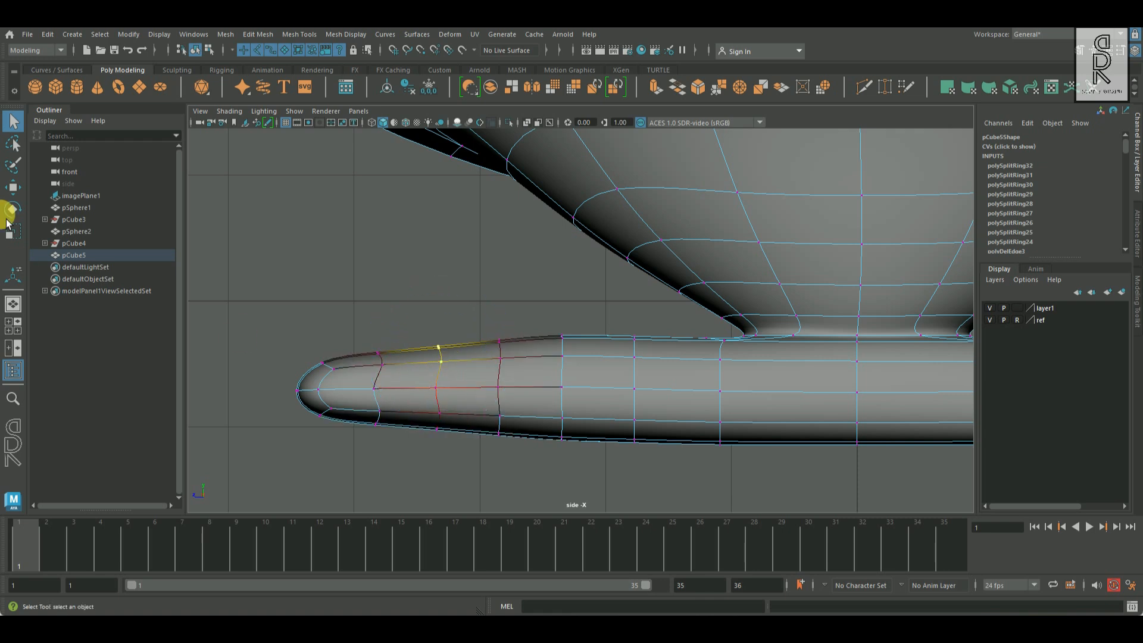
pyautogui.moveTo(444, 319); pyautogui.dragTo(513, 366)
pyautogui.moveTo(501, 323); pyautogui.dragTo(499, 316)
pyautogui.moveTo(364, 326); pyautogui.dragTo(446, 323)
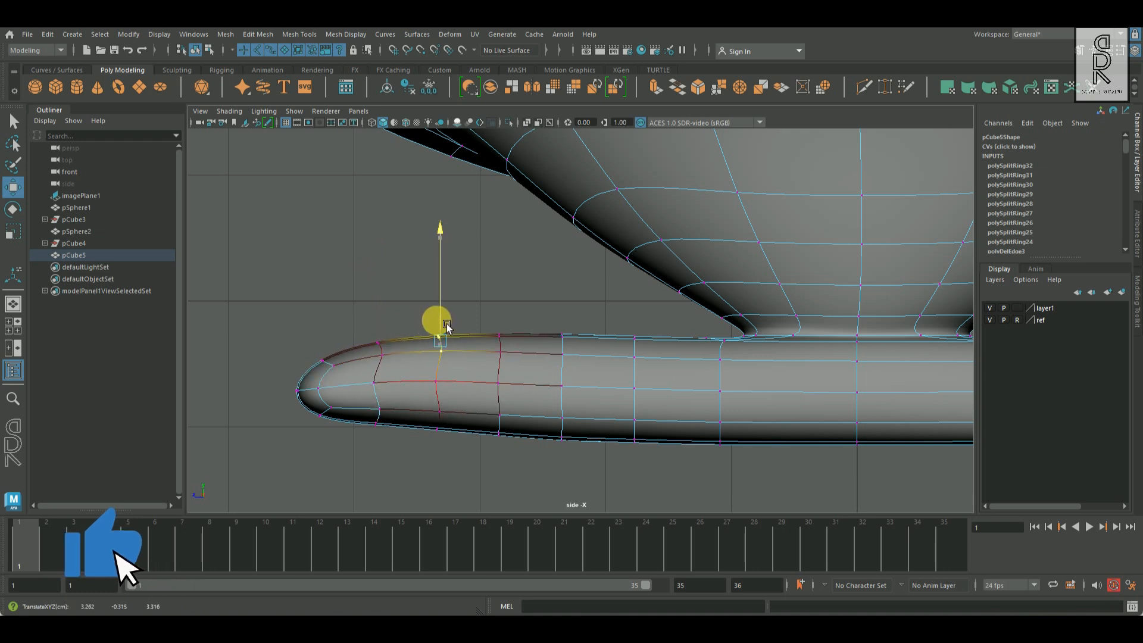
# - Lower the front vertex columns of the toes in stages and even out the upper and lower vertices behind the tips
pyautogui.moveTo(505, 472); pyautogui.dragTo(504, 472)
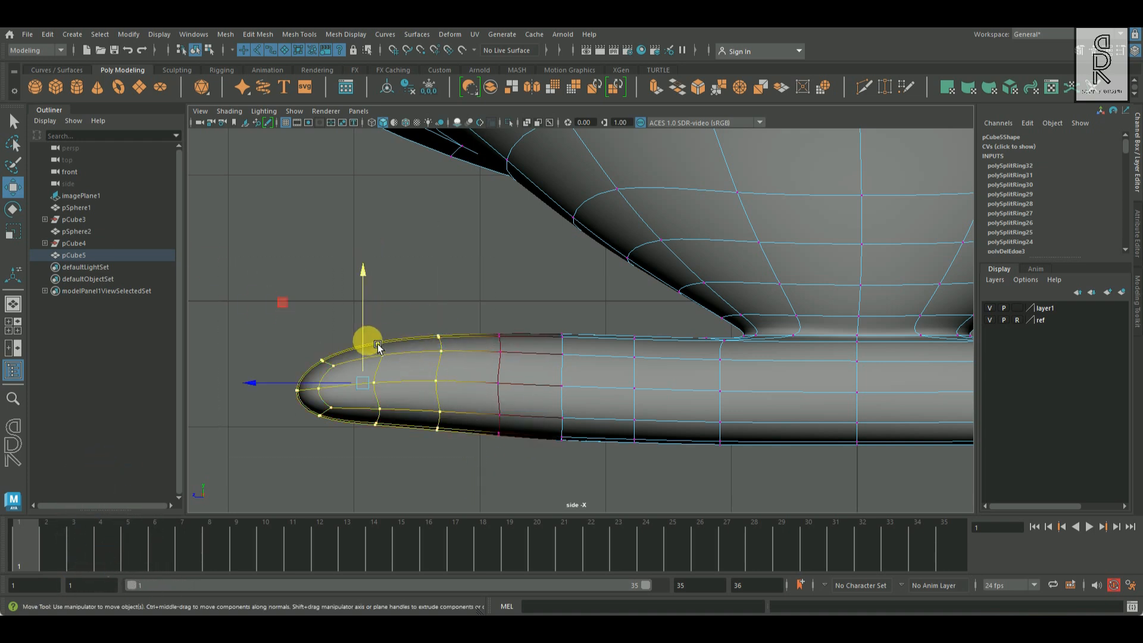
pyautogui.moveTo(373, 346); pyautogui.dragTo(373, 353)
pyautogui.moveTo(509, 487); pyautogui.dragTo(510, 488)
pyautogui.moveTo(402, 346); pyautogui.dragTo(401, 351)
pyautogui.click(363, 447)
pyautogui.moveTo(390, 466); pyautogui.dragTo(391, 467)
pyautogui.moveTo(349, 401); pyautogui.dragTo(349, 406)
pyautogui.moveTo(427, 412); pyautogui.dragTo(460, 464)
pyautogui.moveTo(425, 331); pyautogui.dragTo(460, 367)
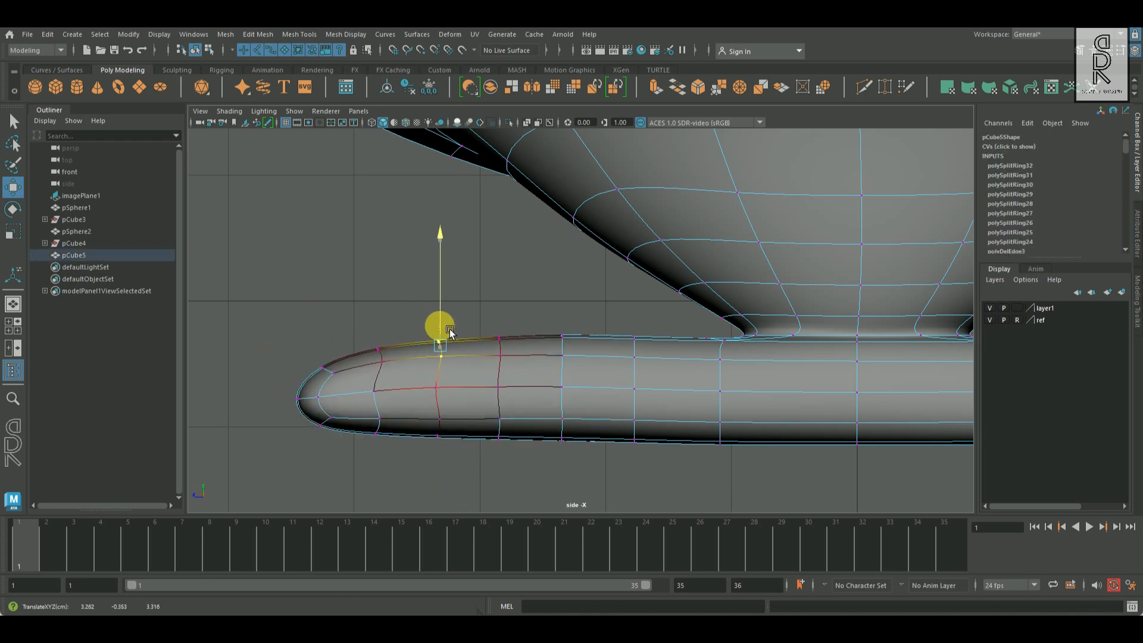
# - Narrow the end faces of the toes sideways in the perspective view, scaling the middle toe's to about 0.81
pyautogui.scroll(-3, 668, 313)
pyautogui.keyDown('alt'); pyautogui.moveTo(668, 314); pyautogui.dragTo(737, 355); pyautogui.keyUp('alt')
pyautogui.scroll(3, 656, 404)
pyautogui.moveTo(619, 306); pyautogui.dragTo(621, 336, button='right')
pyautogui.click(625, 383)
pyautogui.keyDown('alt'); pyautogui.moveTo(625, 382); pyautogui.dragTo(717, 320); pyautogui.keyUp('alt')
pyautogui.press('r')
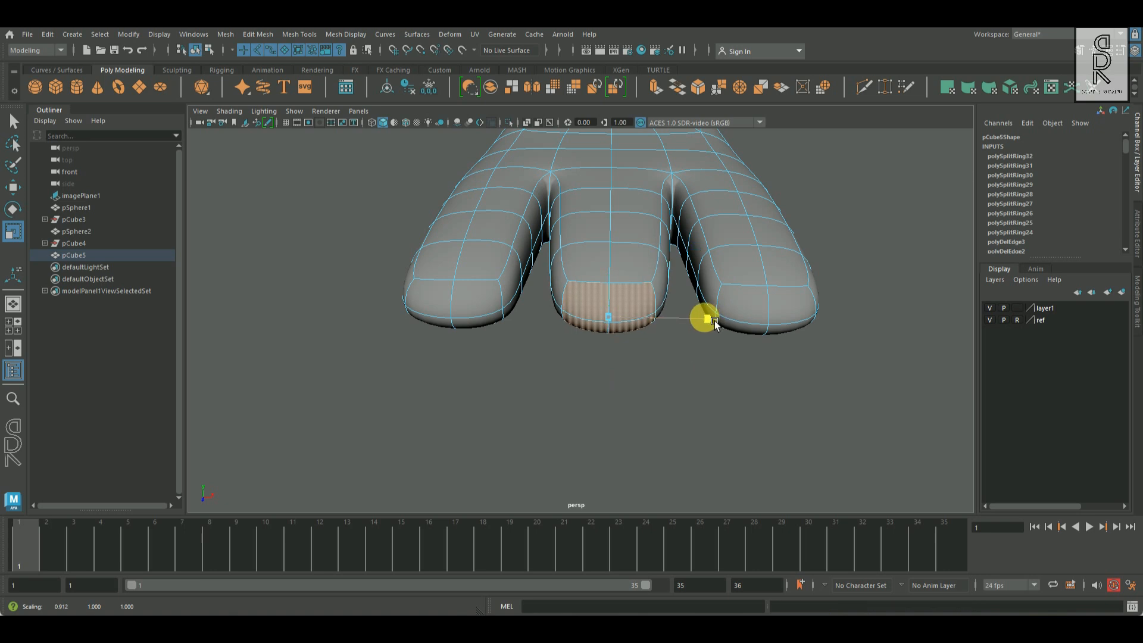
pyautogui.keyDown('shift'); pyautogui.moveTo(442, 331); pyautogui.dragTo(491, 330); pyautogui.keyUp('shift')
pyautogui.click(734, 325)
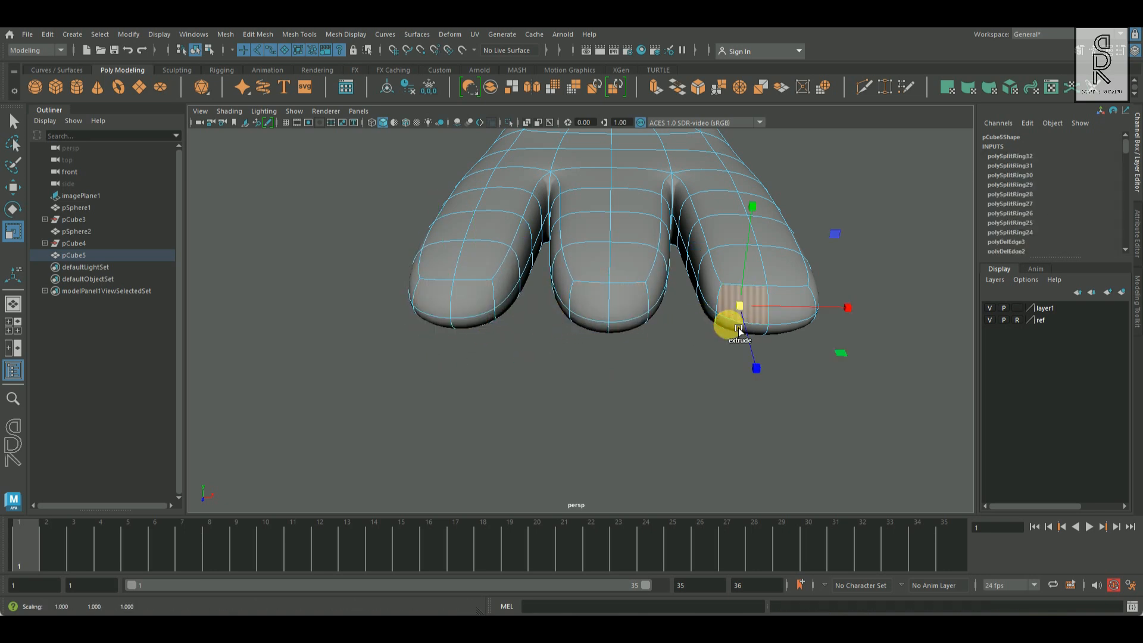
pyautogui.keyDown('shift'); pyautogui.click(777, 317); pyautogui.keyUp('shift')
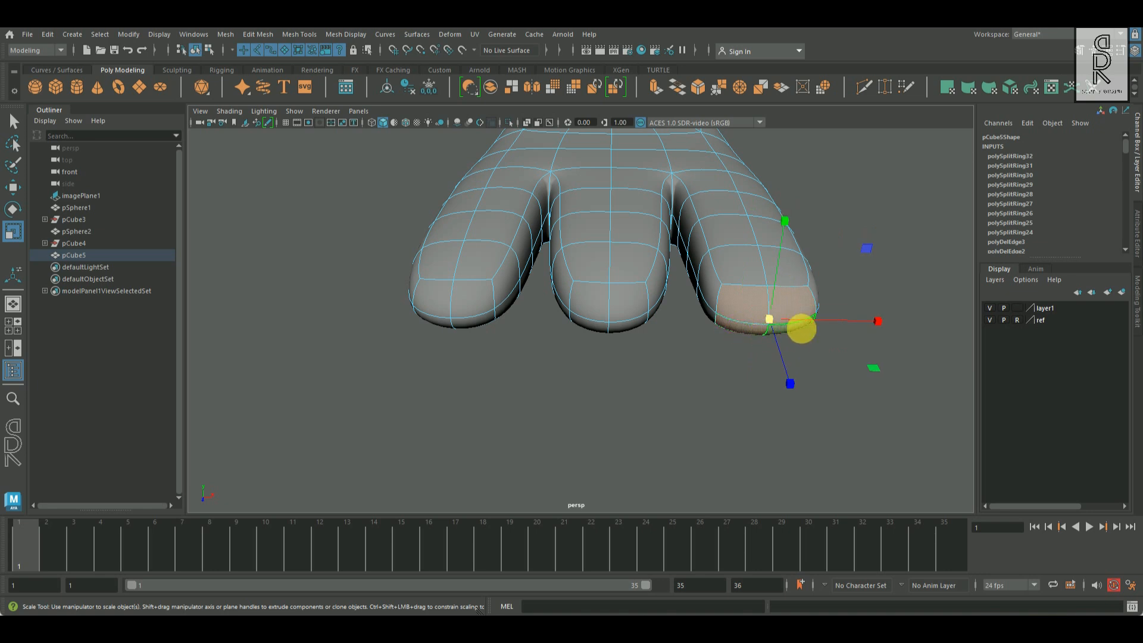
# - Scale the outer toe's end faces vertically to about 1.17 and leave component mode
pyautogui.keyDown('alt'); pyautogui.moveTo(869, 325); pyautogui.dragTo(599, 294); pyautogui.keyUp('alt')
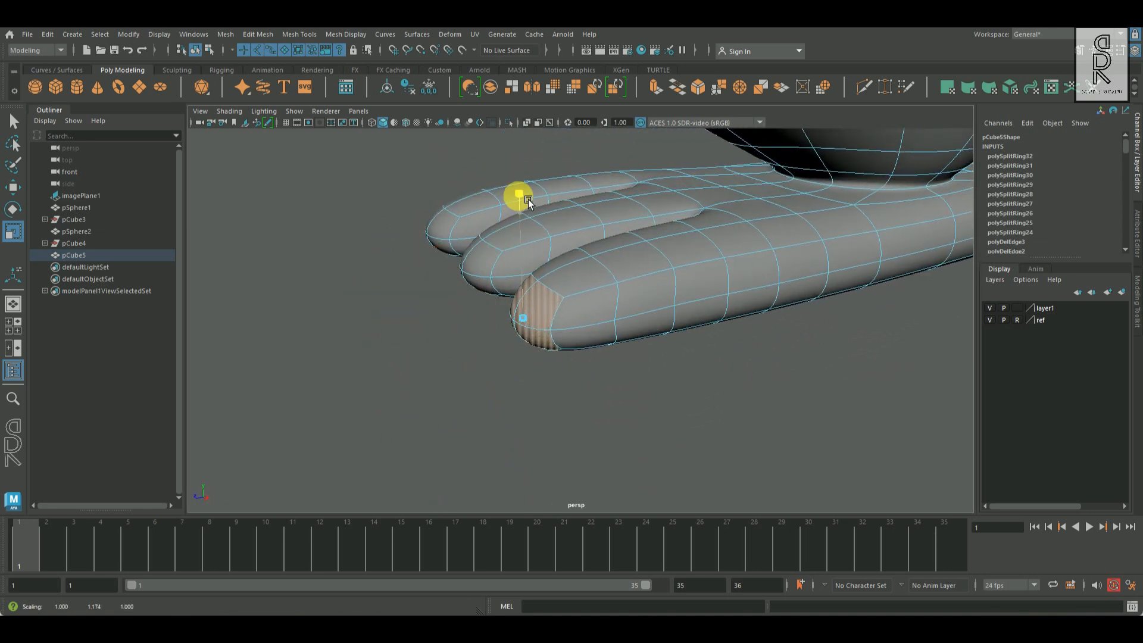
pyautogui.keyDown('alt'); pyautogui.moveTo(802, 336); pyautogui.dragTo(530, 357); pyautogui.keyUp('alt')
pyautogui.click(812, 309)
pyautogui.click(533, 358)
pyautogui.moveTo(668, 401); pyautogui.dragTo(602, 452)
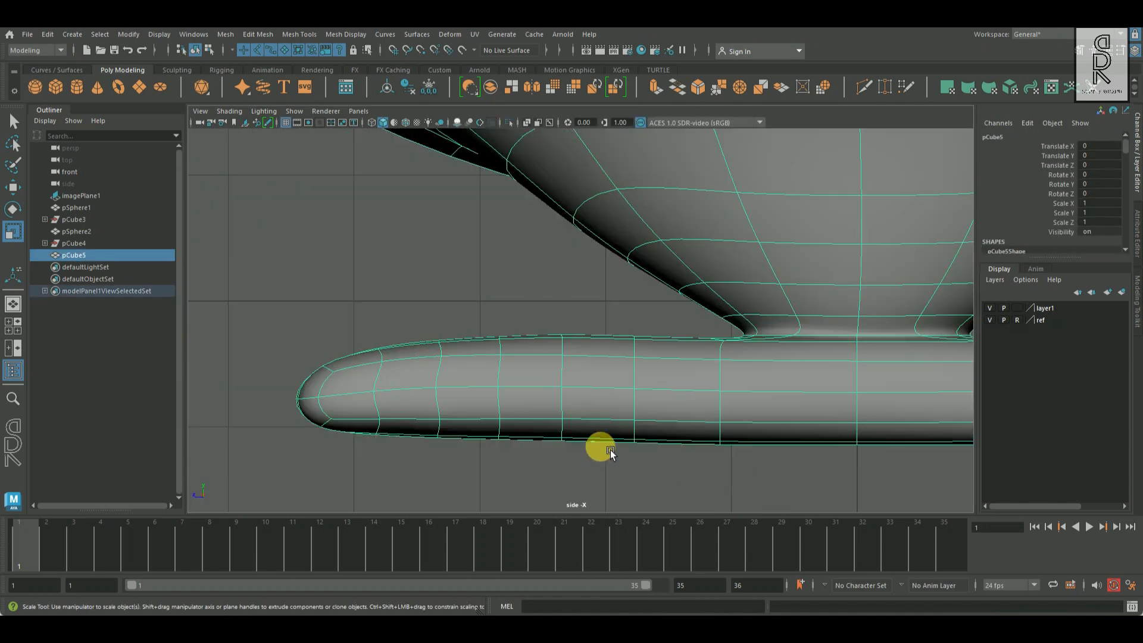
# - Delete the first crosswise edge loop behind the tip on each of the three toes
pyautogui.moveTo(559, 276); pyautogui.dragTo(541, 214, button='right')
pyautogui.press('space')
pyautogui.press('space')
pyautogui.scroll(4, 658, 320)
pyautogui.keyDown('alt'); pyautogui.moveTo(659, 320); pyautogui.dragTo(550, 315); pyautogui.keyUp('alt')
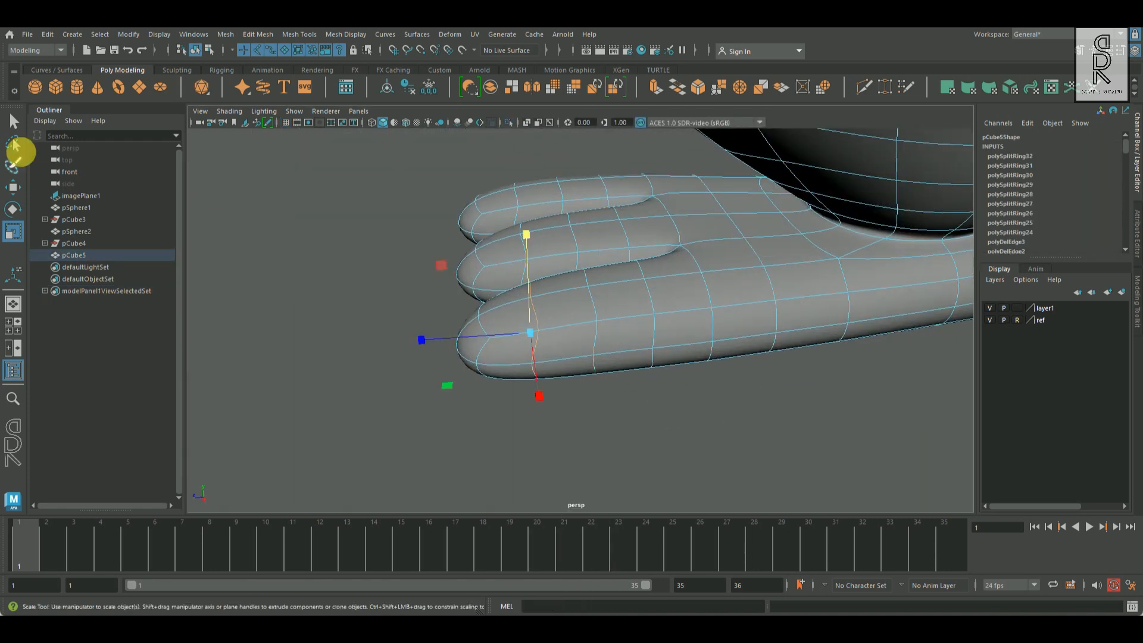
pyautogui.keyDown('shift'); pyautogui.moveTo(625, 199); pyautogui.dragTo(554, 200, button='right'); pyautogui.keyUp('shift')
# - In the side view, pull the toe-tip vertices back towards the leg to shorten the toes
pyautogui.press('space')
pyautogui.press('space')
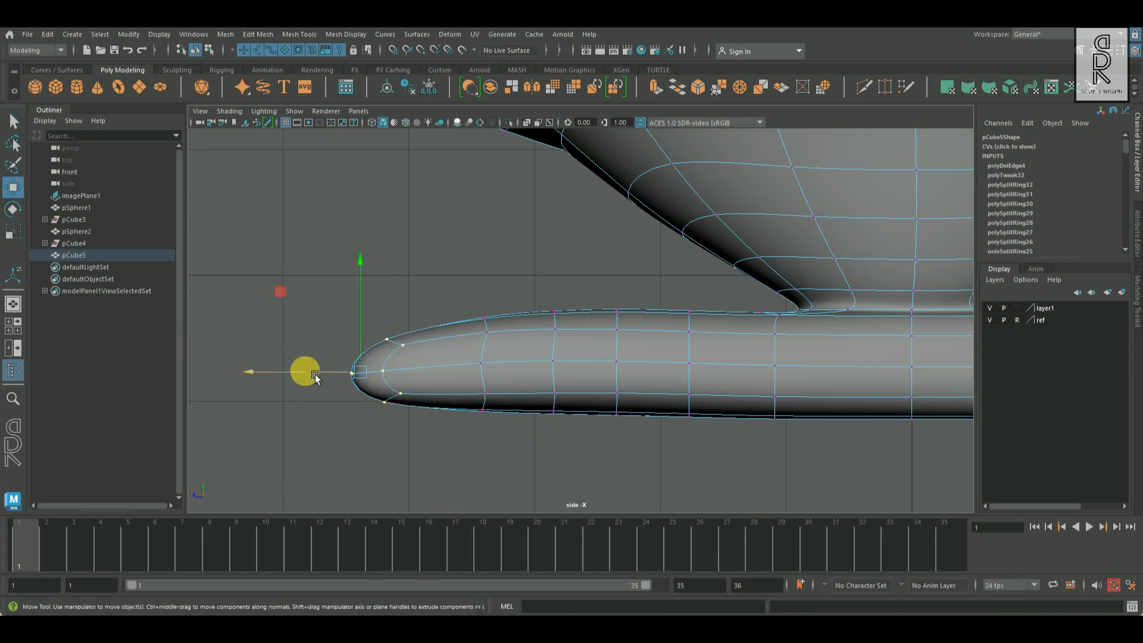
pyautogui.moveTo(315, 377); pyautogui.dragTo(364, 372)
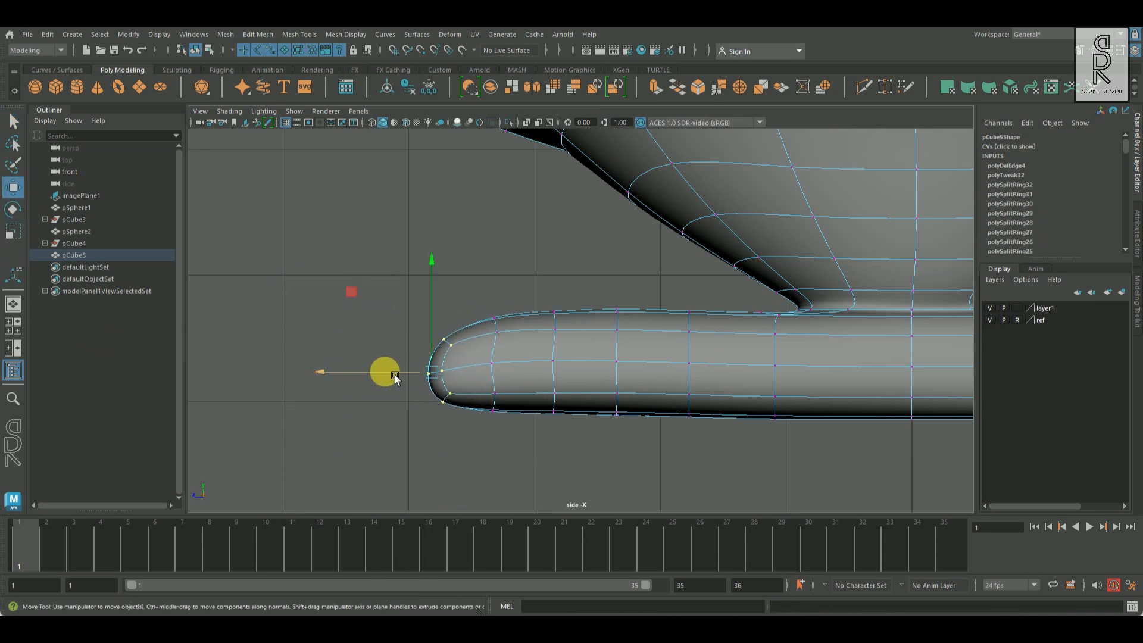
# - Leave component mode and examine the shortened toes in the perspective view
pyautogui.press('space')
pyautogui.press('space')
pyautogui.keyDown('alt'); pyautogui.moveTo(778, 243); pyautogui.dragTo(507, 327); pyautogui.keyUp('alt')
pyautogui.moveTo(659, 305); pyautogui.dragTo(705, 271, button='right')
pyautogui.click(884, 384)
pyautogui.keyDown('alt'); pyautogui.moveTo(884, 384); pyautogui.dragTo(500, 337, button='right'); pyautogui.keyUp('alt')
pyautogui.keyDown('alt'); pyautogui.moveTo(500, 336); pyautogui.dragTo(648, 363); pyautogui.keyUp('alt')
# - Delete surplus crosswise edge loops from the toes and insert one new crosswise loop in each toe
pyautogui.keyDown('alt'); pyautogui.moveTo(649, 363); pyautogui.dragTo(682, 435, button='middle'); pyautogui.keyUp('alt')
pyautogui.scroll(3, 682, 436)
pyautogui.click(613, 327)
pyautogui.keyDown('alt'); pyautogui.moveTo(613, 328); pyautogui.dragTo(495, 392); pyautogui.keyUp('alt')
pyautogui.press('3')
pyautogui.keyDown('alt'); pyautogui.moveTo(494, 392); pyautogui.dragTo(596, 410, button='right'); pyautogui.keyUp('alt')
pyautogui.moveTo(586, 333)
pyautogui.keyDown('alt'); pyautogui.mouseDown()
pyautogui.moveTo(577, 349)
pyautogui.moveTo(592, 319)
pyautogui.moveTo(566, 331)
pyautogui.mouseUp(); pyautogui.keyUp('alt')
pyautogui.keyDown('alt'); pyautogui.moveTo(566, 332); pyautogui.dragTo(631, 268, button='right'); pyautogui.keyUp('alt')
pyautogui.rightClick(635, 260)
pyautogui.click(635, 225)
pyautogui.click(614, 245)
# - Adjust the width of the crosswise loops near the base of the outer toes and leave component mode
pyautogui.scroll(2, 601, 255)
pyautogui.press('r')
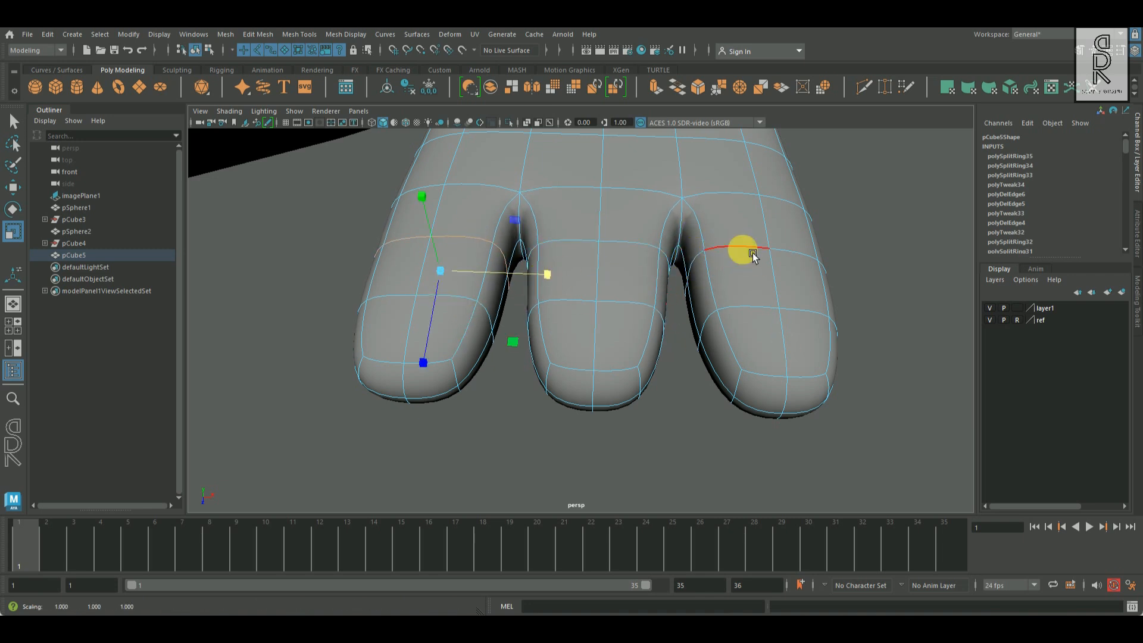
pyautogui.keyDown('alt'); pyautogui.moveTo(868, 291); pyautogui.dragTo(576, 326); pyautogui.keyUp('alt')
pyautogui.click(324, 359)
pyautogui.keyDown('alt'); pyautogui.moveTo(387, 352); pyautogui.dragTo(304, 371, button='right'); pyautogui.keyUp('alt')
pyautogui.keyDown('alt'); pyautogui.moveTo(524, 357); pyautogui.dragTo(647, 334); pyautogui.keyUp('alt')
pyautogui.click(646, 334)
# - Delete the half body's construction history and, in the front view, snap its pivot to the vertical centre line
pyautogui.press('space')
pyautogui.press('space')
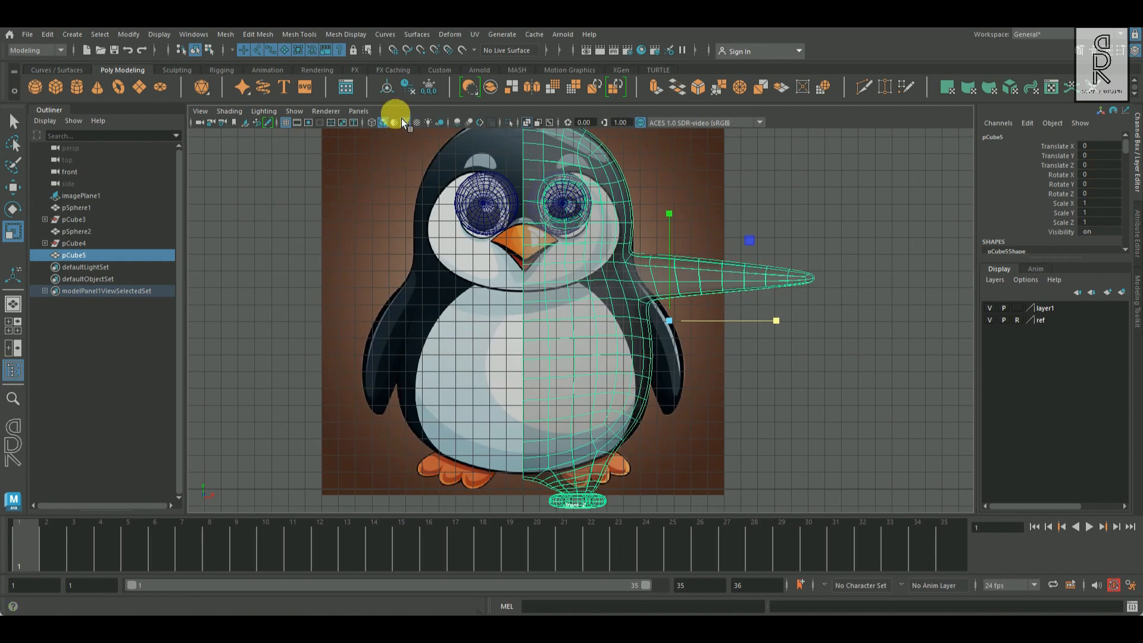
pyautogui.click(410, 89)
pyautogui.keyDown('alt'); pyautogui.moveTo(710, 364); pyautogui.dragTo(738, 355, button='middle'); pyautogui.keyUp('alt')
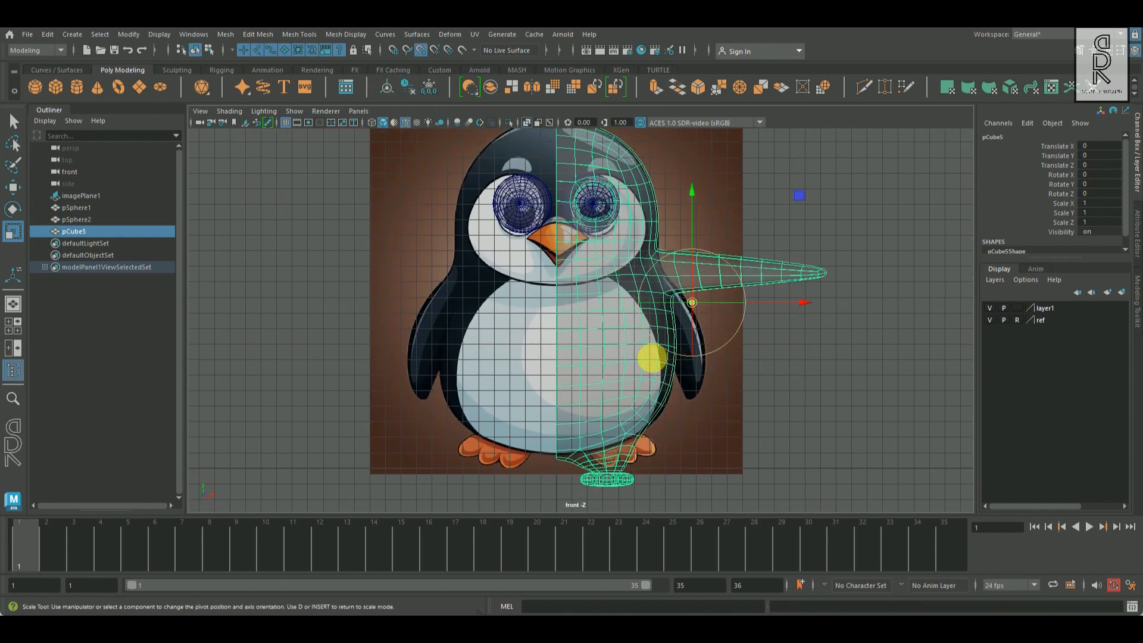
pyautogui.keyDown('alt'); pyautogui.moveTo(625, 324); pyautogui.dragTo(766, 379, button='right'); pyautogui.keyUp('alt')
# - Duplicate the half body and mirror the copy by setting its Scale X to -1
pyautogui.hotkey('ctrl', 'd')
pyautogui.write('w')
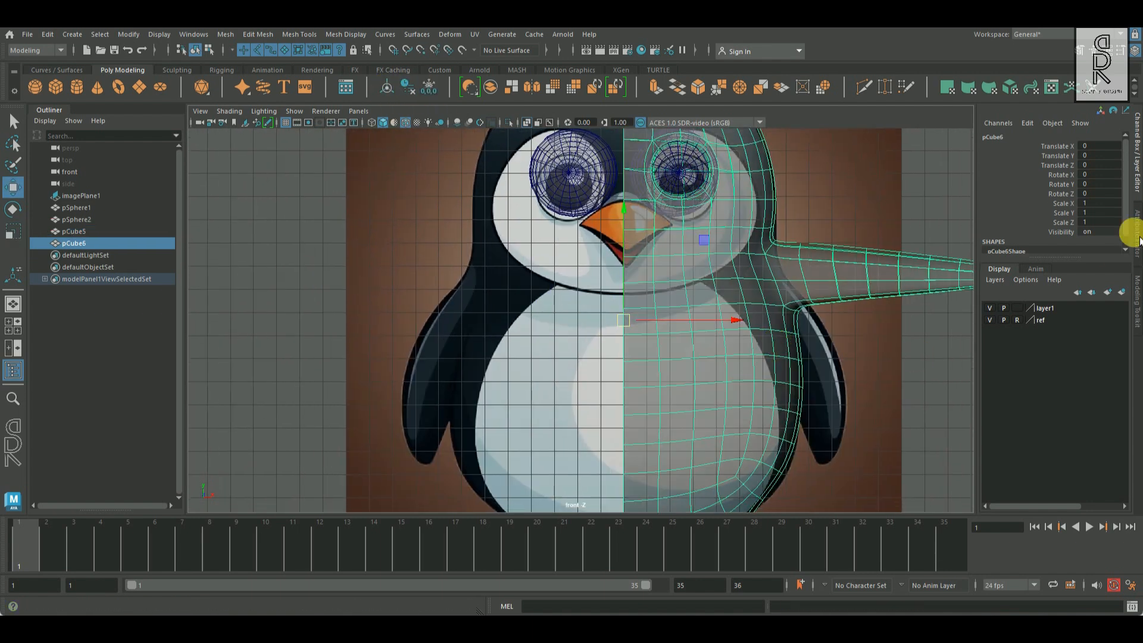
pyautogui.write('-1')
pyautogui.press('Return')
# - Select both body halves and combine them into one mesh
pyautogui.press('space')
pyautogui.press('space')
pyautogui.click(730, 320)
pyautogui.keyDown('alt'); pyautogui.moveTo(730, 320); pyautogui.dragTo(576, 320); pyautogui.keyUp('alt')
pyautogui.press('space')
pyautogui.press('space')
pyautogui.keyDown('shift'); pyautogui.moveTo(875, 189); pyautogui.dragTo(839, 441, button='right'); pyautogui.keyUp('shift')
# - Merge the centre-line vertices of the combined body in the front view, then return to object mode in the perspective view
pyautogui.keyDown('alt'); pyautogui.moveTo(453, 327); pyautogui.dragTo(667, 250, button='right'); pyautogui.keyUp('alt')
pyautogui.moveTo(548, 166); pyautogui.dragTo(598, 152, button='right')
pyautogui.moveTo(607, 492); pyautogui.dragTo(608, 492)
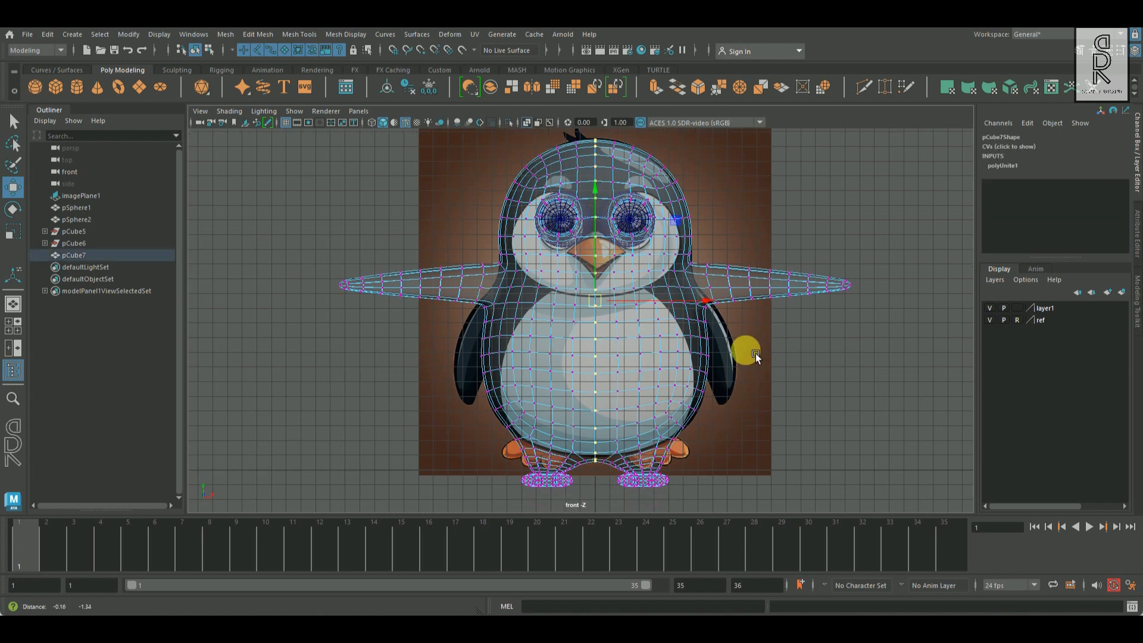
pyautogui.scroll(4, 739, 344)
pyautogui.keyDown('shift'); pyautogui.moveTo(693, 204); pyautogui.dragTo(695, 156, button='right'); pyautogui.keyUp('shift')
pyautogui.scroll(-4, 332, 285)
pyautogui.moveTo(612, 243); pyautogui.dragTo(681, 159, button='right')
pyautogui.press('space')
pyautogui.press('space')
pyautogui.press('q')
pyautogui.scroll(5, 616, 390)
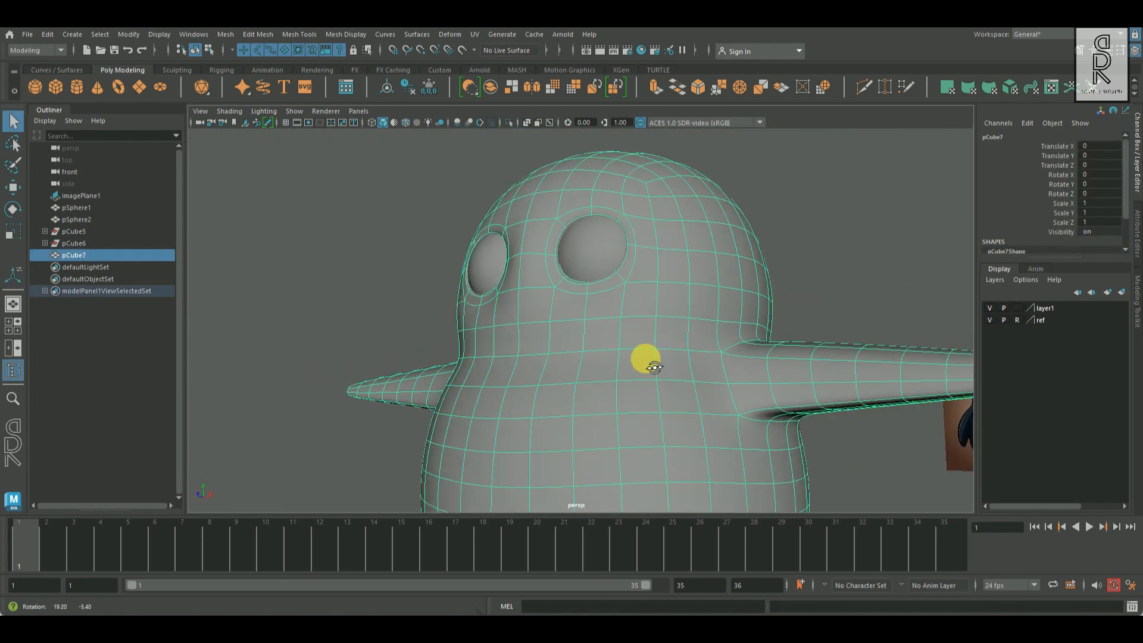
# - Select the body's centre faces just below the eyes and extrude them for the beak
pyautogui.moveTo(555, 304); pyautogui.dragTo(582, 322, button='right')
pyautogui.scroll(-5, 643, 362)
pyautogui.moveTo(643, 363)
pyautogui.keyDown('alt'); pyautogui.mouseDown()
pyautogui.moveTo(677, 358)
pyautogui.moveTo(655, 369)
pyautogui.mouseUp(); pyautogui.keyUp('alt')
pyautogui.keyDown('alt'); pyautogui.moveTo(622, 372); pyautogui.dragTo(696, 393); pyautogui.keyUp('alt')
pyautogui.press('w')
pyautogui.keyDown('shift'); pyautogui.moveTo(638, 277); pyautogui.dragTo(650, 310, button='right'); pyautogui.keyUp('shift')
pyautogui.keyDown('alt'); pyautogui.moveTo(650, 311); pyautogui.dragTo(539, 382); pyautogui.keyUp('alt')
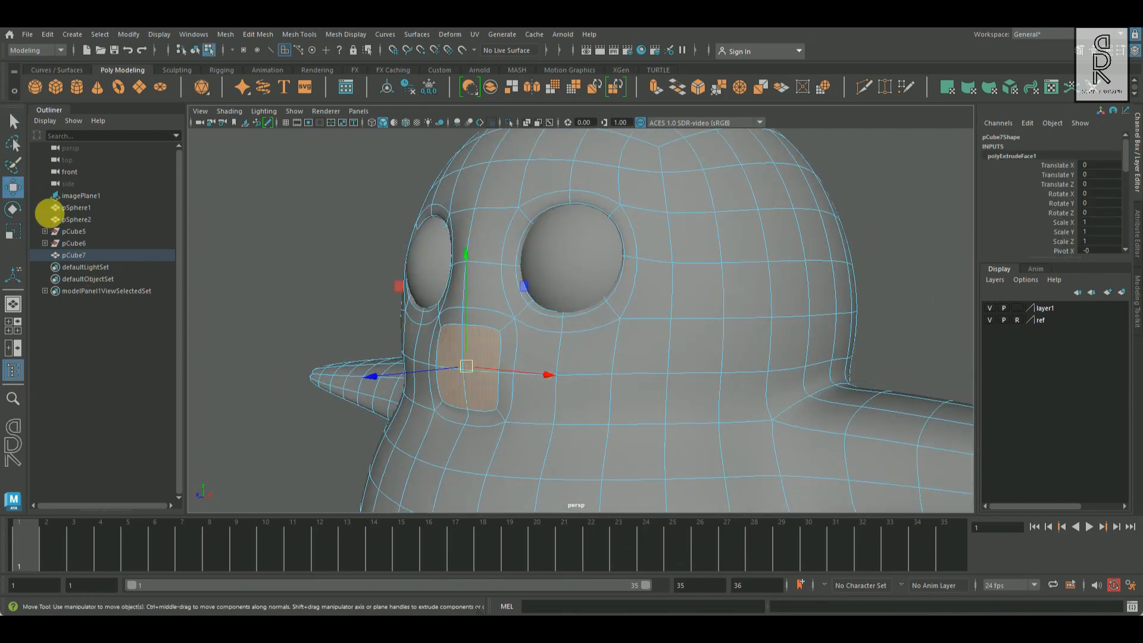
# - Adjust the position and size of the extruded beak-base faces
pyautogui.keyDown('alt'); pyautogui.moveTo(47, 211); pyautogui.dragTo(66, 305); pyautogui.keyUp('alt')
pyautogui.keyDown('alt'); pyautogui.moveTo(357, 303); pyautogui.dragTo(551, 339); pyautogui.keyUp('alt')
pyautogui.click(552, 349)
pyautogui.click(560, 238)
pyautogui.moveTo(560, 238)
pyautogui.mouseDown()
pyautogui.moveTo(559, 272)
pyautogui.moveTo(565, 252)
pyautogui.mouseUp()
pyautogui.keyDown('alt'); pyautogui.moveTo(613, 296); pyautogui.dragTo(91, 237); pyautogui.keyUp('alt')
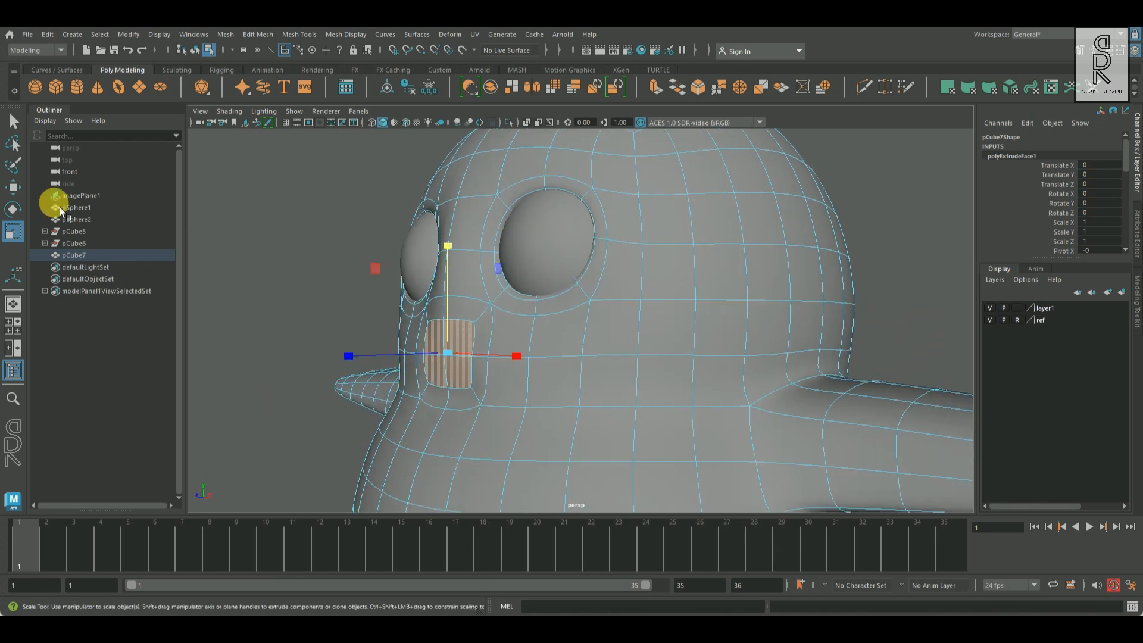
# - Scale the beak-base faces and extrude them forward, tapering them into a pointed beak
pyautogui.moveTo(449, 327); pyautogui.dragTo(457, 318)
pyautogui.keyDown('alt'); pyautogui.moveTo(539, 377); pyautogui.dragTo(492, 387); pyautogui.keyUp('alt')
pyautogui.keyDown('shift'); pyautogui.moveTo(312, 372); pyautogui.dragTo(234, 310); pyautogui.keyUp('shift')
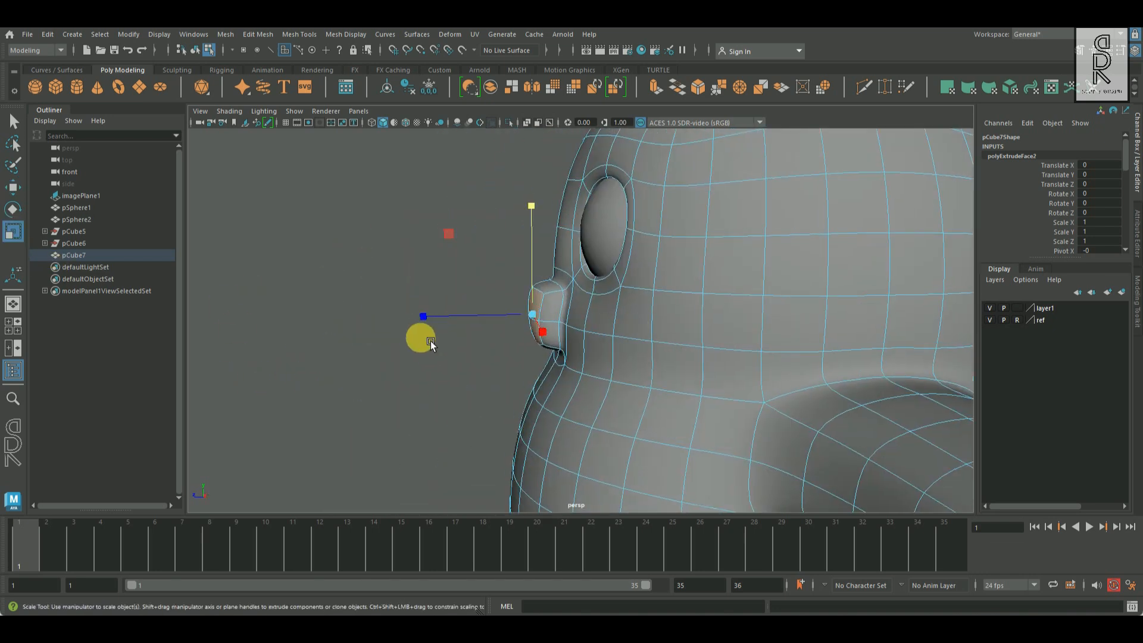
pyautogui.keyDown('alt'); pyautogui.moveTo(581, 369); pyautogui.dragTo(341, 331); pyautogui.keyUp('alt')
pyautogui.keyDown('alt'); pyautogui.moveTo(437, 340); pyautogui.dragTo(722, 357); pyautogui.keyUp('alt')
# - Delete the extra edge loop around the middle of the beak and turn off the smooth preview
pyautogui.moveTo(624, 275); pyautogui.dragTo(633, 215, button='right')
pyautogui.doubleClick(615, 294)
pyautogui.press('w')
pyautogui.hotkey('ctrl', 'Delete')
pyautogui.keyDown('alt'); pyautogui.moveTo(662, 320); pyautogui.dragTo(541, 374); pyautogui.keyUp('alt')
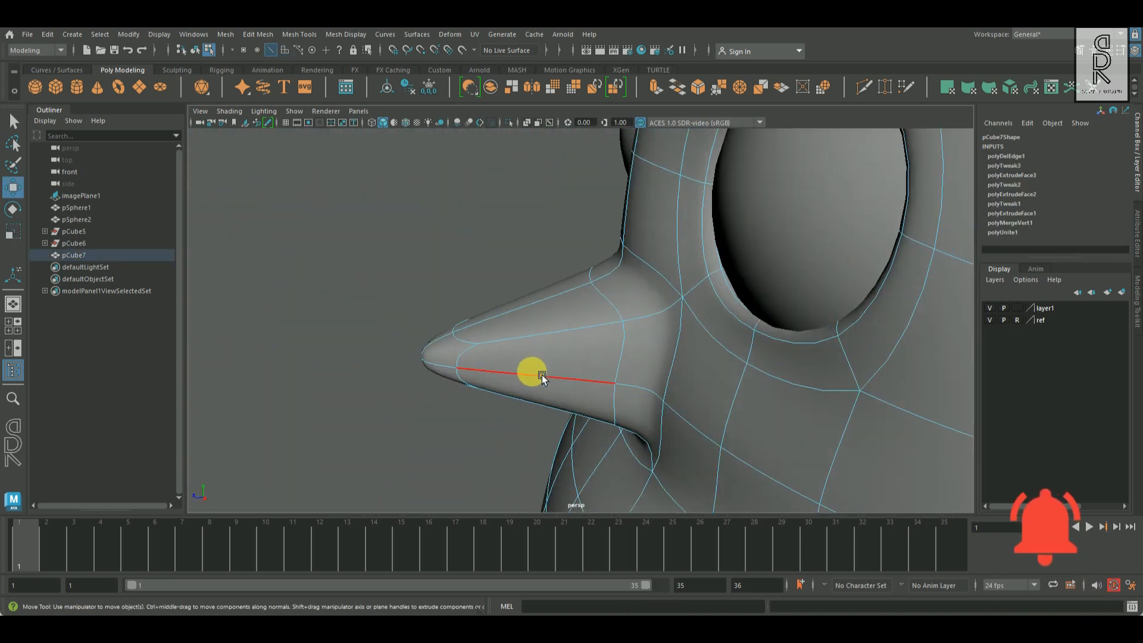
pyautogui.press('1')
pyautogui.keyDown('alt'); pyautogui.moveTo(680, 359); pyautogui.dragTo(827, 390); pyautogui.keyUp('alt')
# - Refine the beak's profile by repositioning its vertices in the orthographic views, then return to object mode in perspective
pyautogui.doubleClick(743, 286)
pyautogui.keyDown('alt'); pyautogui.moveTo(742, 290); pyautogui.dragTo(880, 271); pyautogui.keyUp('alt')
pyautogui.keyDown('alt'); pyautogui.moveTo(612, 309); pyautogui.dragTo(566, 283); pyautogui.keyUp('alt')
pyautogui.moveTo(559, 275); pyautogui.dragTo(506, 277, button='right')
pyautogui.keyDown('alt'); pyautogui.moveTo(545, 296); pyautogui.dragTo(552, 351); pyautogui.keyUp('alt')
pyautogui.press('space')
pyautogui.press('space')
pyautogui.keyDown('alt'); pyautogui.moveTo(770, 380); pyautogui.dragTo(672, 322, button='right'); pyautogui.keyUp('alt')
pyautogui.moveTo(526, 344); pyautogui.dragTo(495, 359)
pyautogui.keyDown('alt'); pyautogui.moveTo(631, 345); pyautogui.dragTo(632, 299, button='middle'); pyautogui.keyUp('alt')
pyautogui.moveTo(625, 298); pyautogui.dragTo(672, 263, button='right')
pyautogui.moveTo(570, 294); pyautogui.dragTo(492, 262, button='right')
pyautogui.moveTo(480, 308); pyautogui.dragTo(520, 312)
pyautogui.keyDown('alt'); pyautogui.moveTo(726, 306); pyautogui.dragTo(634, 344, button='right'); pyautogui.keyUp('alt')
pyautogui.press('space')
pyautogui.press('space')
pyautogui.moveTo(744, 235); pyautogui.dragTo(789, 205, button='right')
# - Select all the beak faces and extract them from the body as a separate mesh
pyautogui.moveTo(676, 238); pyautogui.dragTo(681, 273, button='right')
pyautogui.keyDown('alt'); pyautogui.moveTo(616, 271); pyautogui.dragTo(533, 271); pyautogui.keyUp('alt')
pyautogui.moveTo(413, 229); pyautogui.dragTo(503, 363)
pyautogui.keyDown('alt'); pyautogui.moveTo(381, 328); pyautogui.dragTo(370, 306); pyautogui.keyUp('alt')
pyautogui.keyDown('shift'); pyautogui.moveTo(360, 224); pyautogui.dragTo(362, 400, button='right'); pyautogui.keyUp('shift')
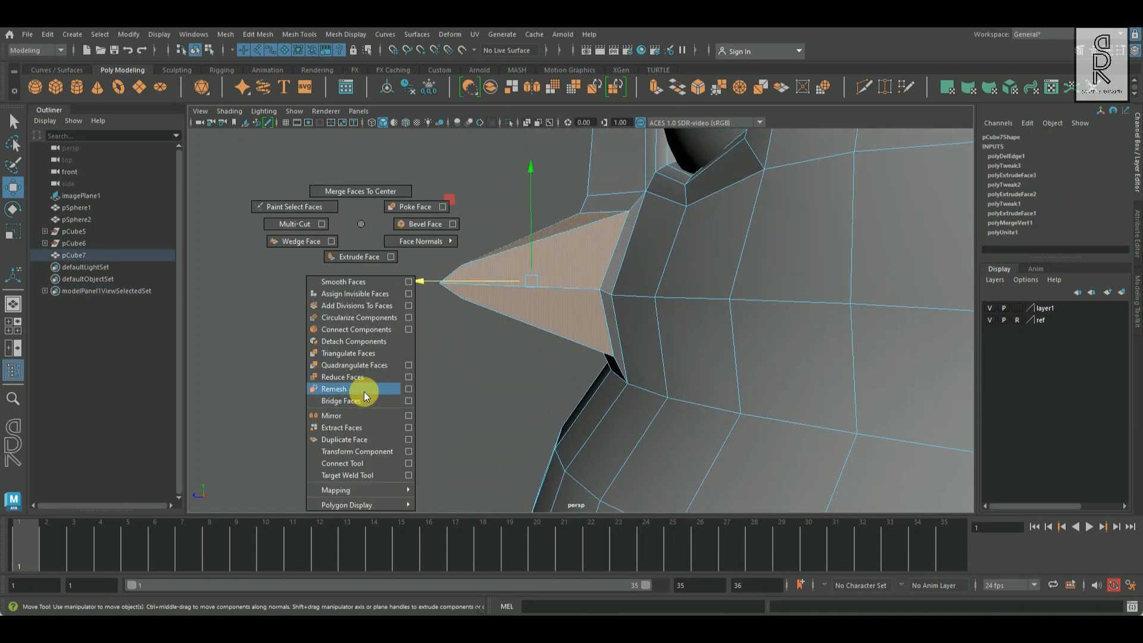
pyautogui.keyDown('shift'); pyautogui.moveTo(363, 391); pyautogui.dragTo(354, 427, button='right'); pyautogui.keyUp('shift')
pyautogui.press('q')
pyautogui.click(391, 409)
pyautogui.click(546, 303)
pyautogui.keyDown('alt'); pyautogui.moveTo(547, 312); pyautogui.dragTo(563, 275); pyautogui.keyUp('alt')
# - Select the lower faces of the beak and extract them from the upper half
pyautogui.moveTo(563, 276); pyautogui.dragTo(560, 306, button='right')
pyautogui.click(559, 306)
pyautogui.moveTo(559, 306)
pyautogui.keyDown('alt'); pyautogui.mouseDown()
pyautogui.moveTo(589, 315)
pyautogui.moveTo(552, 322)
pyautogui.mouseUp(); pyautogui.keyUp('alt')
pyautogui.press('space')
pyautogui.press('space')
pyautogui.scroll(8, 772, 418)
pyautogui.press('space')
pyautogui.press('space')
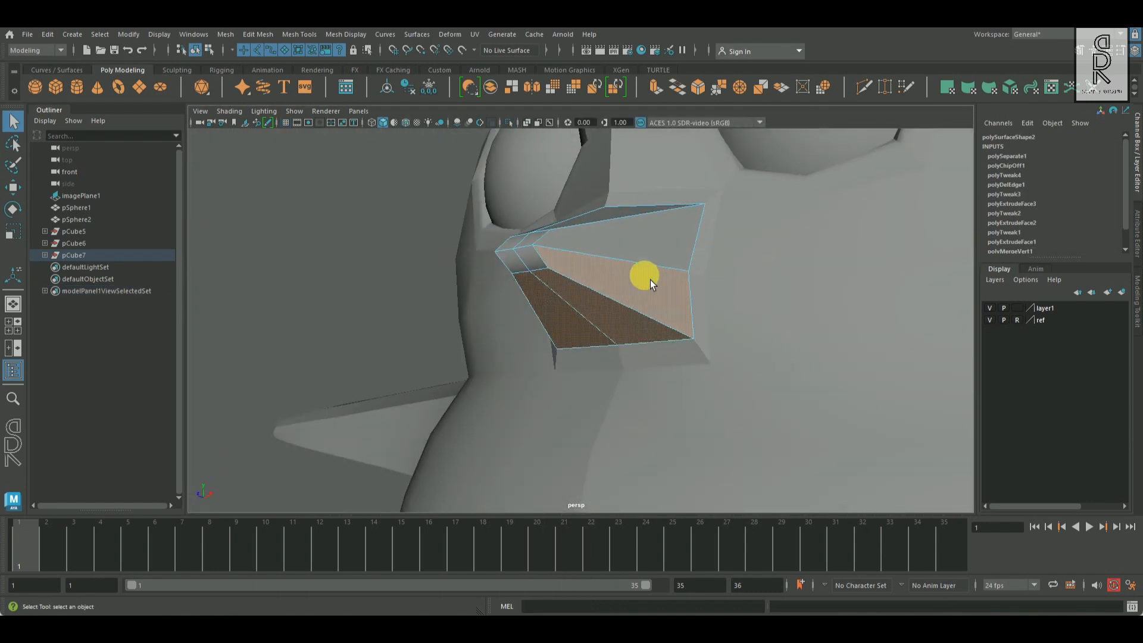
pyautogui.keyDown('alt'); pyautogui.moveTo(522, 267); pyautogui.dragTo(543, 334); pyautogui.keyUp('alt')
pyautogui.keyDown('shift'); pyautogui.moveTo(407, 192); pyautogui.dragTo(413, 287, button='right'); pyautogui.keyUp('shift')
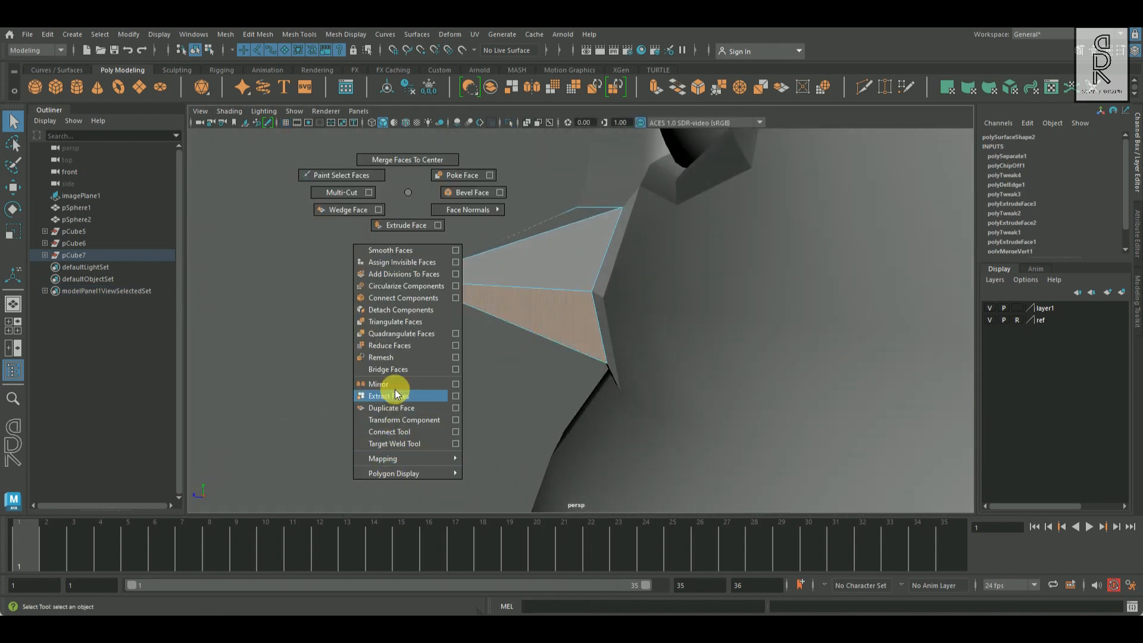
pyautogui.keyDown('shift'); pyautogui.moveTo(399, 398); pyautogui.dragTo(399, 398, button='right'); pyautogui.keyUp('shift')
# - Split the upper beak's lengthwise edges with a crosswise edge loop around its middle
pyautogui.moveTo(554, 274); pyautogui.dragTo(606, 246, button='right')
pyautogui.click(553, 319)
pyautogui.keyDown('alt'); pyautogui.moveTo(553, 319); pyautogui.dragTo(619, 349); pyautogui.keyUp('alt')
pyautogui.click(533, 347)
pyautogui.moveTo(616, 276); pyautogui.dragTo(616, 245, button='right')
pyautogui.keyDown('alt'); pyautogui.moveTo(595, 313); pyautogui.dragTo(590, 290); pyautogui.keyUp('alt')
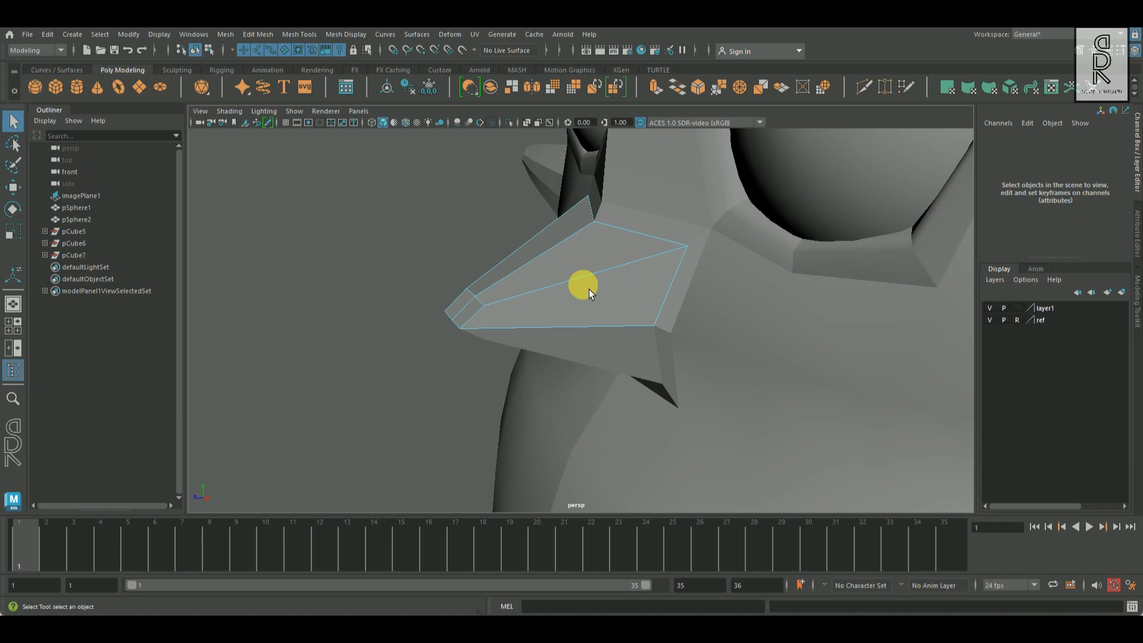
pyautogui.click(567, 241)
pyautogui.keyDown('alt'); pyautogui.moveTo(567, 242); pyautogui.dragTo(600, 256); pyautogui.keyUp('alt')
pyautogui.keyDown('ctrl'); pyautogui.moveTo(600, 255); pyautogui.dragTo(691, 332, button='right'); pyautogui.keyUp('ctrl')
pyautogui.keyDown('alt'); pyautogui.moveTo(691, 332); pyautogui.dragTo(673, 381); pyautogui.keyUp('alt')
pyautogui.keyDown('alt'); pyautogui.moveTo(648, 316); pyautogui.dragTo(630, 266); pyautogui.keyUp('alt')
pyautogui.keyDown('alt'); pyautogui.moveTo(740, 226); pyautogui.dragTo(713, 231); pyautogui.keyUp('alt')
# - Move the upper beak's top vertices near the tip in the side view to round its profile
pyautogui.click(718, 273)
pyautogui.press('space')
pyautogui.press('space')
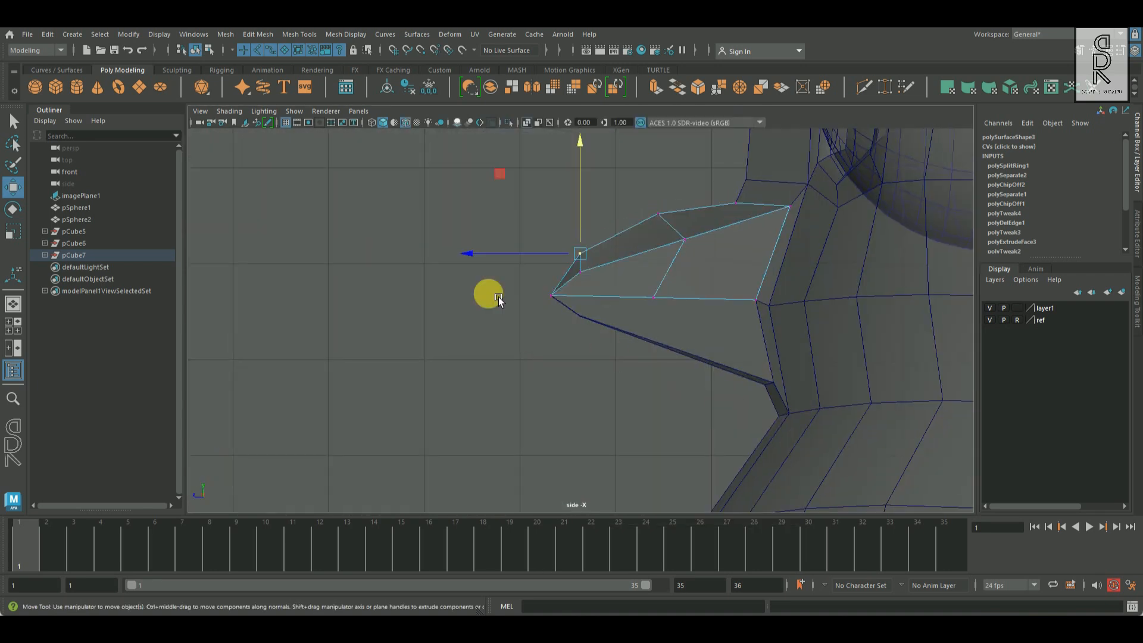
pyautogui.scroll(3, 616, 355)
pyautogui.keyDown('alt'); pyautogui.moveTo(616, 354); pyautogui.dragTo(559, 427, button='middle'); pyautogui.keyUp('alt')
pyautogui.moveTo(460, 315); pyautogui.dragTo(467, 315)
pyautogui.moveTo(513, 272); pyautogui.dragTo(517, 277)
# - Flatten the upper beak's middle edge loop into a vertical line by scaling it along its depth
pyautogui.click(624, 260)
pyautogui.moveTo(653, 278); pyautogui.dragTo(654, 250, button='right')
pyautogui.press('r')
pyautogui.click(539, 301)
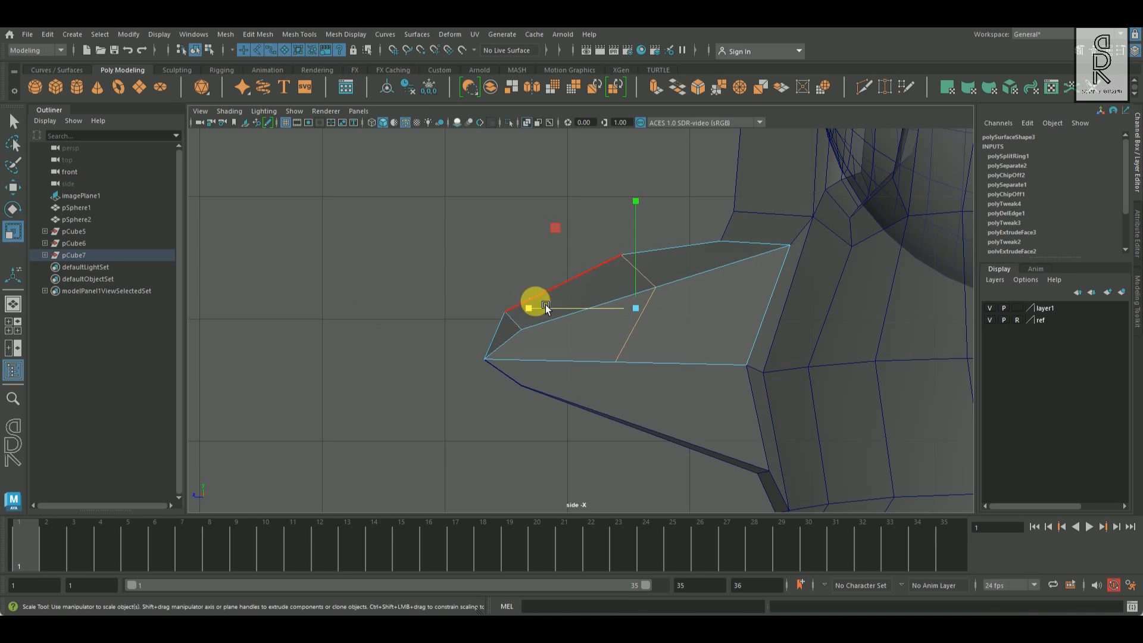
pyautogui.moveTo(549, 315); pyautogui.dragTo(655, 315)
pyautogui.keyDown('alt'); pyautogui.moveTo(655, 324); pyautogui.dragTo(735, 419, button='right'); pyautogui.keyUp('alt')
pyautogui.keyDown('alt'); pyautogui.moveTo(741, 420); pyautogui.dragTo(689, 413, button='middle'); pyautogui.keyUp('alt')
# - Add a crosswise edge loop between the upper beak's middle and base, and raise its top vertices
pyautogui.click(606, 298)
pyautogui.keyDown('shift'); pyautogui.moveTo(606, 299); pyautogui.dragTo(567, 374, button='right'); pyautogui.keyUp('shift')
pyautogui.moveTo(581, 281); pyautogui.dragTo(573, 282, button='right')
pyautogui.click(585, 269)
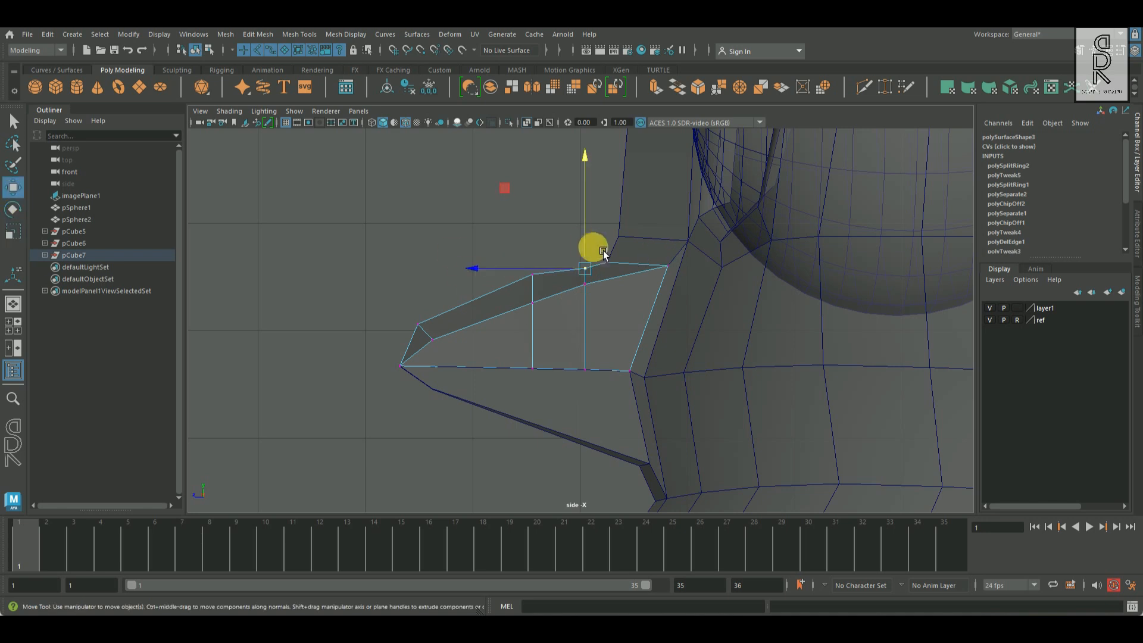
pyautogui.moveTo(594, 241); pyautogui.dragTo(593, 239)
# - Add a crosswise edge loop between the upper beak's middle and tip, and adjust the vertices to curve the profile
pyautogui.moveTo(516, 279); pyautogui.dragTo(516, 247, button='right')
pyautogui.click(475, 300)
pyautogui.keyDown('ctrl'); pyautogui.moveTo(620, 288); pyautogui.dragTo(440, 351, button='right'); pyautogui.keyUp('ctrl')
pyautogui.moveTo(516, 304); pyautogui.dragTo(510, 301, button='right')
pyautogui.click(477, 299)
pyautogui.moveTo(486, 279); pyautogui.dragTo(492, 309)
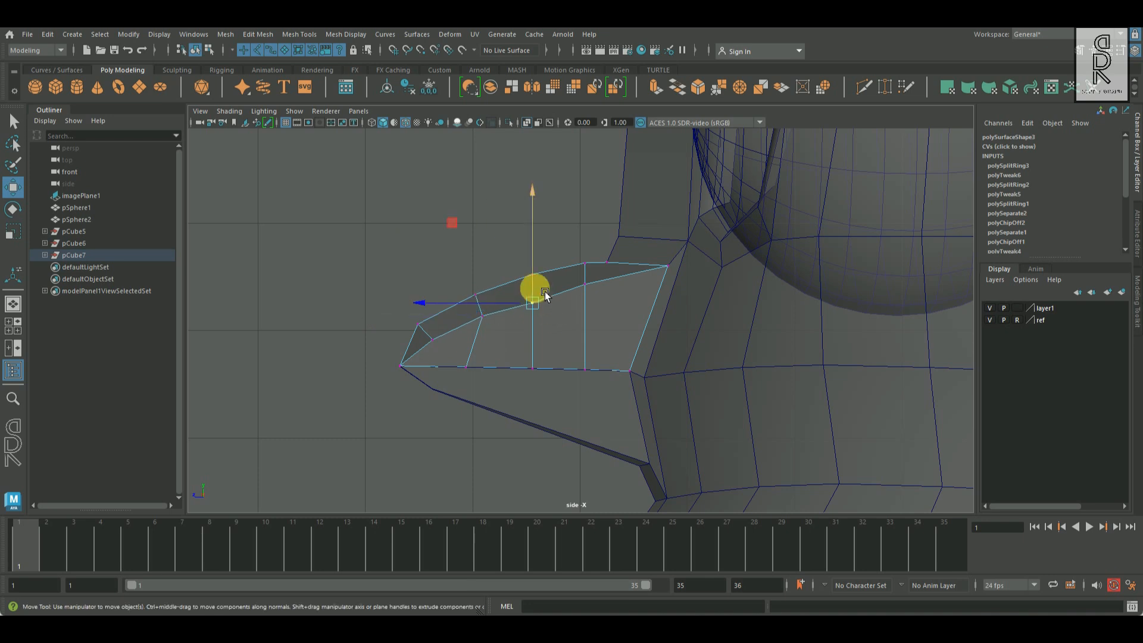
# - Add a lengthwise edge loop along the side of the upper beak in the perspective view
pyautogui.press('space')
pyautogui.press('space')
pyautogui.keyDown('alt'); pyautogui.moveTo(758, 286); pyautogui.dragTo(851, 253); pyautogui.keyUp('alt')
pyautogui.click(798, 211)
pyautogui.keyDown('alt'); pyautogui.moveTo(797, 210); pyautogui.dragTo(651, 275); pyautogui.keyUp('alt')
pyautogui.moveTo(651, 275); pyautogui.dragTo(659, 234, button='right')
pyautogui.click(600, 308)
pyautogui.keyDown('ctrl'); pyautogui.moveTo(778, 295); pyautogui.dragTo(819, 367, button='right'); pyautogui.keyUp('ctrl')
pyautogui.keyDown('alt'); pyautogui.moveTo(652, 357); pyautogui.dragTo(819, 370); pyautogui.keyUp('alt')
# - Adjust the upper beak's components in perspective to give it a rounder shape
pyautogui.keyDown('alt'); pyautogui.moveTo(441, 267); pyautogui.dragTo(599, 260); pyautogui.keyUp('alt')
pyautogui.moveTo(599, 260); pyautogui.dragTo(598, 222, button='right')
pyautogui.moveTo(603, 258); pyautogui.dragTo(548, 257, button='right')
pyautogui.click(602, 257)
pyautogui.keyDown('alt'); pyautogui.moveTo(673, 295); pyautogui.dragTo(661, 262); pyautogui.keyUp('alt')
pyautogui.moveTo(675, 233); pyautogui.dragTo(658, 352)
# - Apply Edit Edge Flow to the upper beak's lengthwise side edges to smooth their curvature
pyautogui.keyDown('alt'); pyautogui.moveTo(799, 344); pyautogui.dragTo(719, 264); pyautogui.keyUp('alt')
pyautogui.keyDown('alt'); pyautogui.moveTo(704, 308); pyautogui.dragTo(809, 321); pyautogui.keyUp('alt')
pyautogui.keyDown('shift'); pyautogui.moveTo(810, 321); pyautogui.dragTo(813, 388, button='right'); pyautogui.keyUp('shift')
pyautogui.keyDown('alt'); pyautogui.moveTo(802, 374); pyautogui.dragTo(691, 335); pyautogui.keyUp('alt')
pyautogui.keyDown('shift'); pyautogui.moveTo(692, 336); pyautogui.dragTo(701, 330, button='right'); pyautogui.keyUp('shift')
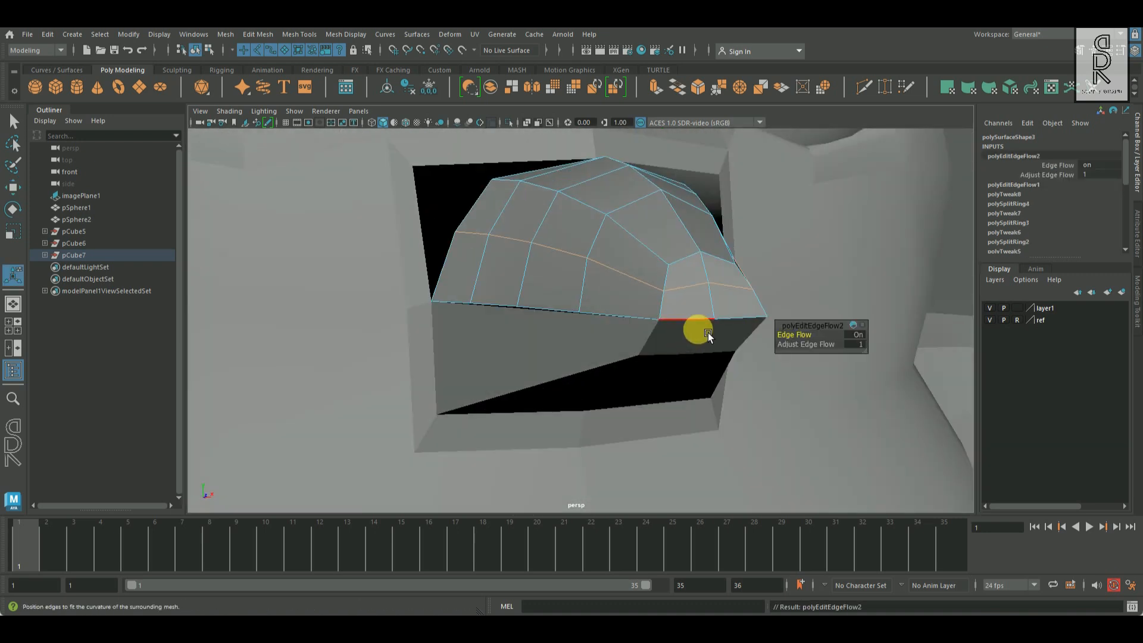
pyautogui.keyDown('alt'); pyautogui.moveTo(696, 328); pyautogui.dragTo(667, 280); pyautogui.keyUp('alt')
pyautogui.press('g')
pyautogui.moveTo(713, 334); pyautogui.dragTo(731, 312)
pyautogui.keyDown('alt'); pyautogui.moveTo(730, 312); pyautogui.dragTo(680, 272); pyautogui.keyUp('alt')
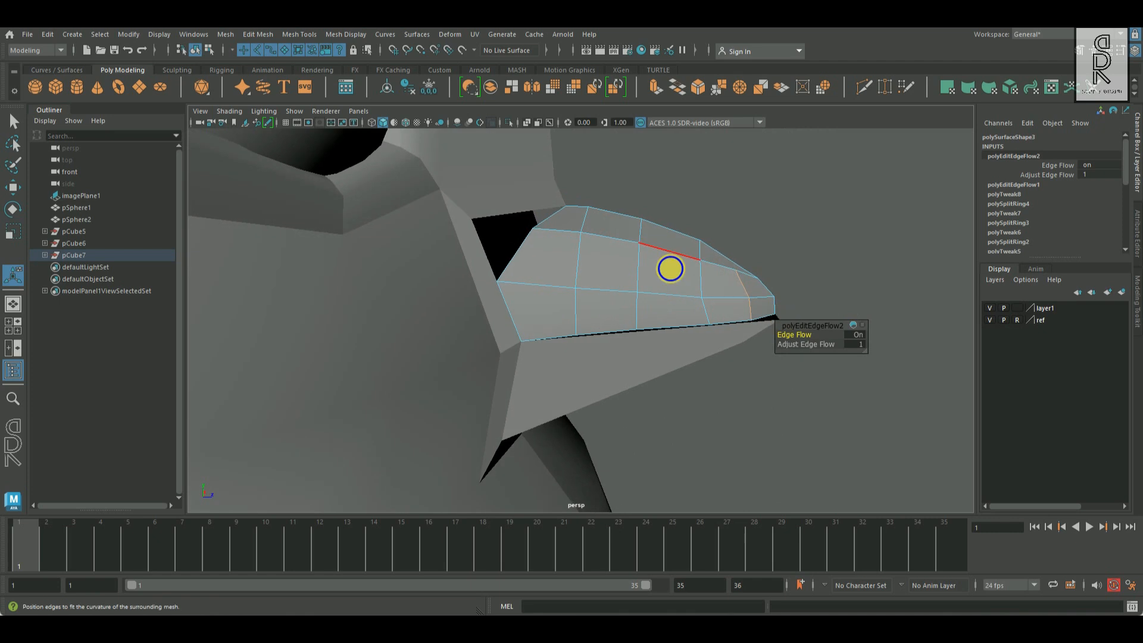
# - Leave component editing and delete the separate lower half of the beak
pyautogui.press('q')
pyautogui.click(936, 314)
pyautogui.keyDown('alt'); pyautogui.moveTo(936, 314); pyautogui.dragTo(447, 308); pyautogui.keyUp('alt')
pyautogui.click(601, 345)
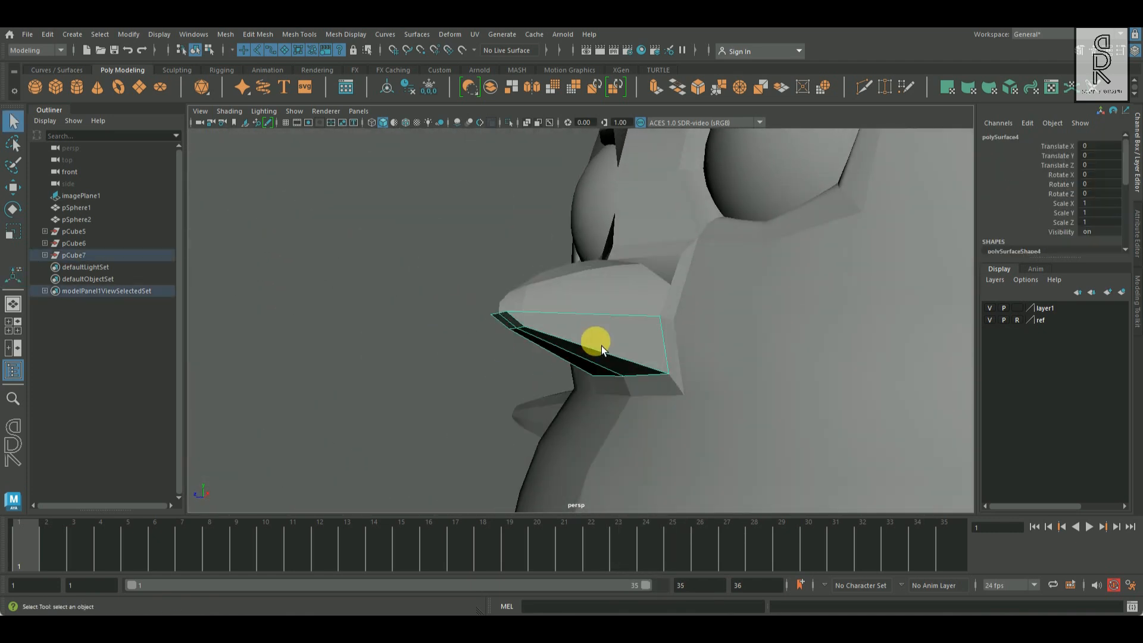
pyautogui.press('Delete')
# - Show wireframe on shaded and examine the upper beak and its opening in the face from several sides
pyautogui.keyDown('alt'); pyautogui.moveTo(533, 384); pyautogui.dragTo(834, 391); pyautogui.keyUp('alt')
pyautogui.click(645, 293)
pyautogui.keyDown('alt'); pyautogui.moveTo(724, 366); pyautogui.dragTo(506, 369); pyautogui.keyUp('alt')
pyautogui.click(697, 322)
pyautogui.scroll(2, 698, 328)
pyautogui.moveTo(698, 330)
pyautogui.keyDown('alt'); pyautogui.mouseDown()
pyautogui.moveTo(708, 364)
pyautogui.moveTo(777, 355)
pyautogui.moveTo(631, 304)
pyautogui.moveTo(703, 343)
pyautogui.moveTo(651, 358)
pyautogui.moveTo(588, 401)
pyautogui.mouseUp(); pyautogui.keyUp('alt')
pyautogui.click(623, 298)
pyautogui.click(405, 123)
pyautogui.scroll(-3, 731, 365)
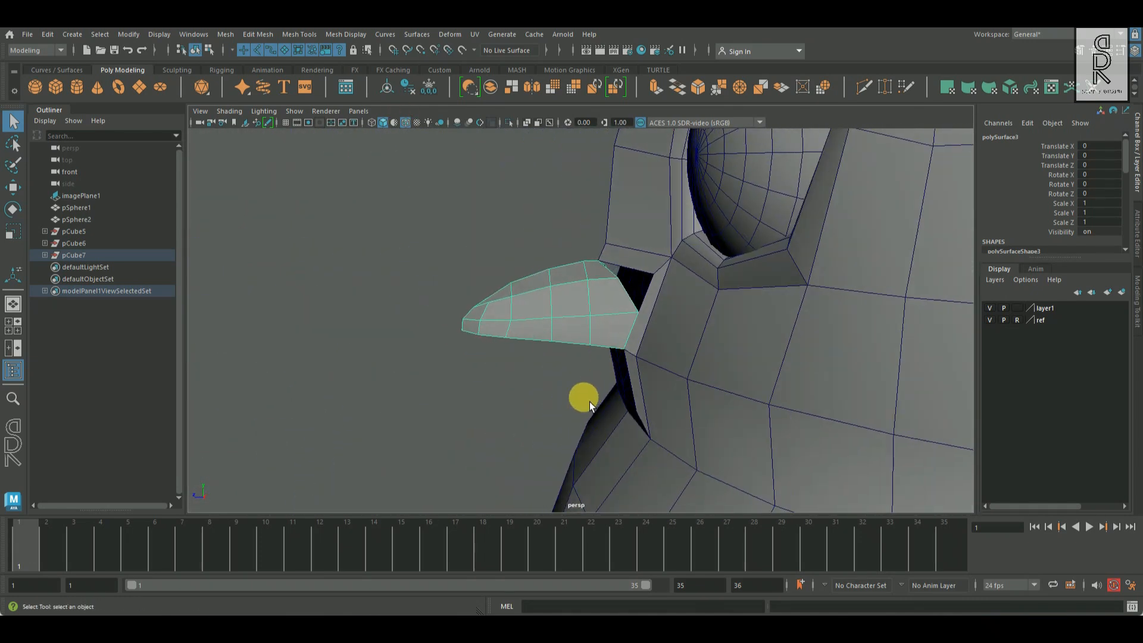
pyautogui.click(486, 399)
pyautogui.keyDown('alt'); pyautogui.moveTo(512, 395); pyautogui.dragTo(755, 357); pyautogui.keyUp('alt')
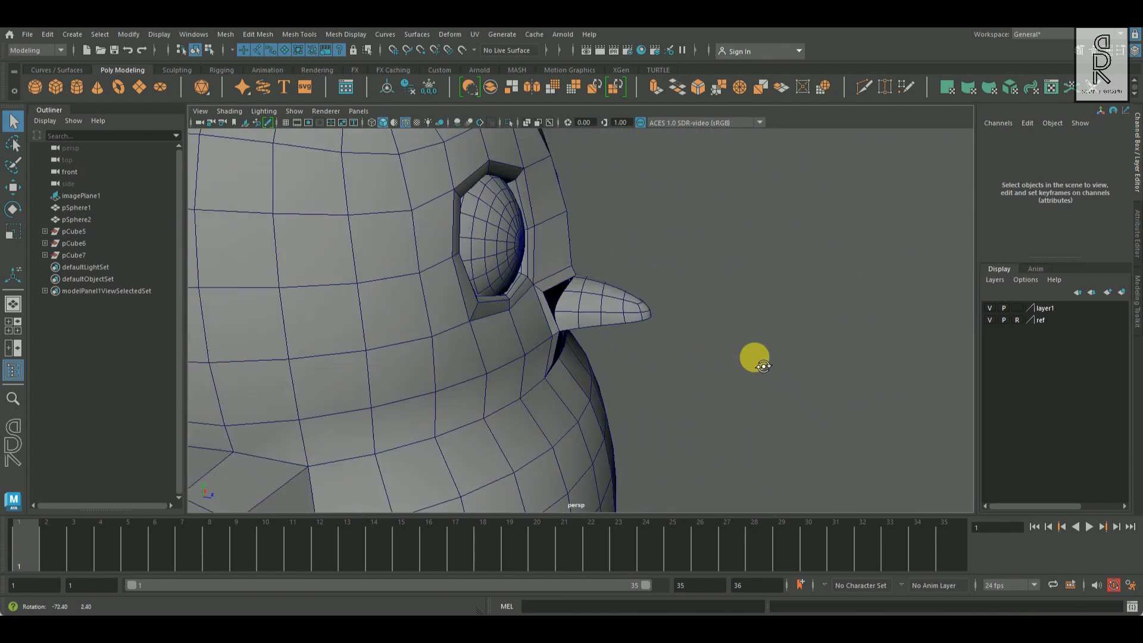
# - In the side view, move the vertices along the upper beak's lower edge to give it a wavy, curved outline
pyautogui.scroll(3, 720, 300)
pyautogui.press('space')
pyautogui.press('space')
pyautogui.moveTo(517, 330); pyautogui.dragTo(587, 427)
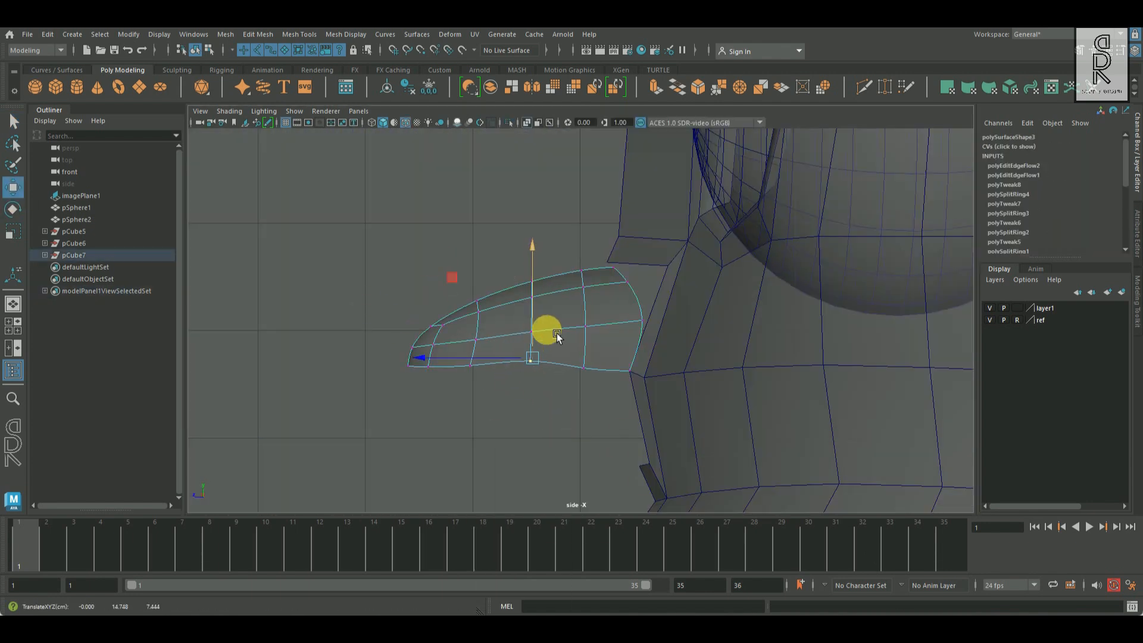
pyautogui.moveTo(601, 348); pyautogui.dragTo(459, 363, button='middle')
pyautogui.moveTo(382, 354); pyautogui.dragTo(452, 409)
pyautogui.moveTo(425, 354); pyautogui.dragTo(424, 350)
pyautogui.click(467, 369)
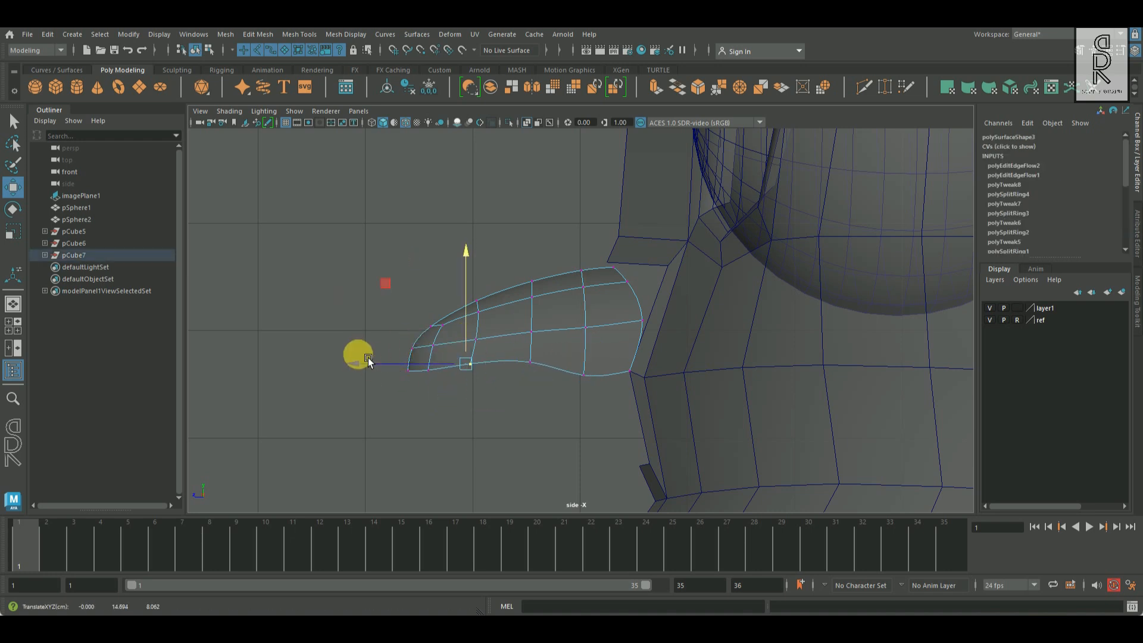
# - Examine the reshaped upper beak and the gaps around its base from both sides in perspective
pyautogui.press('space')
pyautogui.press('space')
pyautogui.keyDown('alt'); pyautogui.moveTo(894, 320); pyautogui.dragTo(999, 323); pyautogui.keyUp('alt')
pyautogui.click(740, 284)
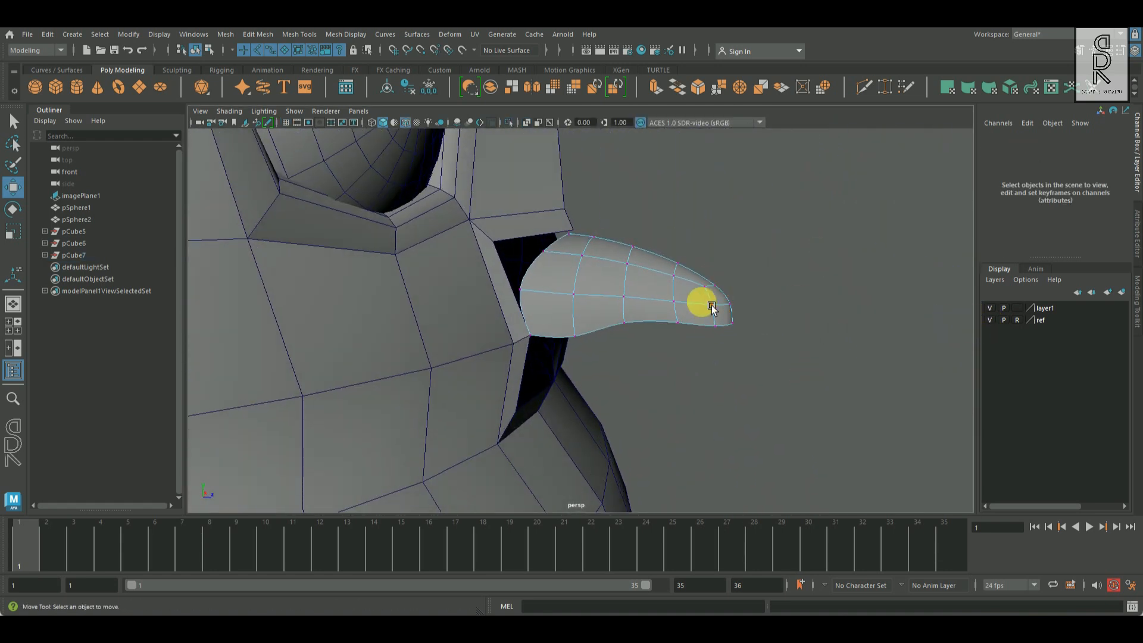
pyautogui.keyDown('alt'); pyautogui.moveTo(813, 327); pyautogui.dragTo(523, 359); pyautogui.keyUp('alt')
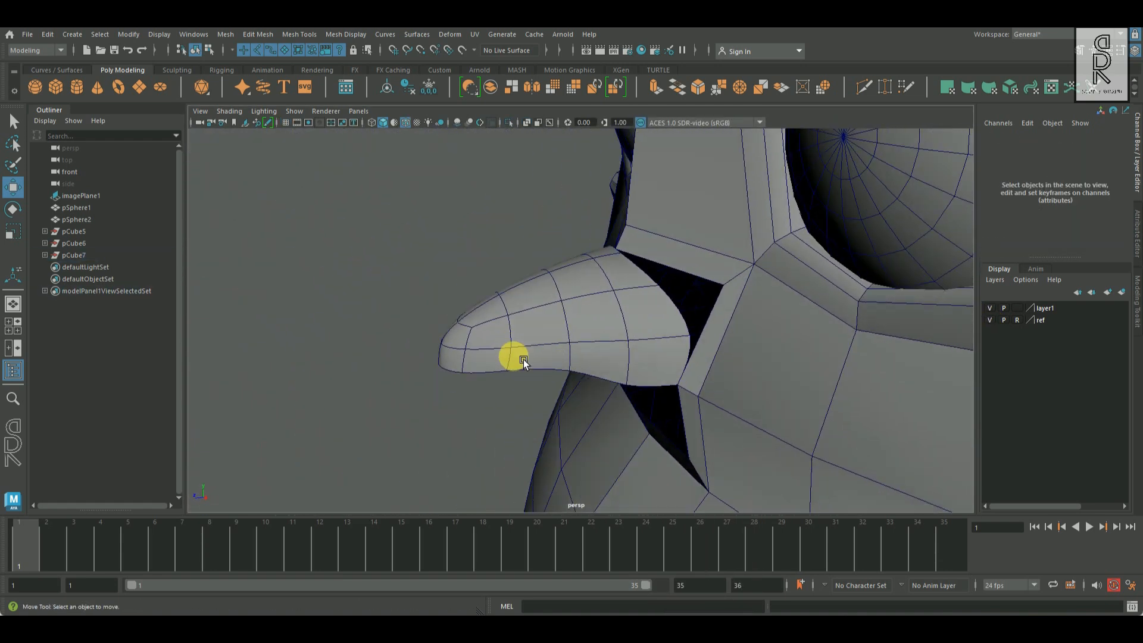
pyautogui.click(523, 359)
pyautogui.keyDown('alt'); pyautogui.moveTo(684, 365); pyautogui.dragTo(473, 306); pyautogui.keyUp('alt')
# - Insert an edge loop around the body through the sides of the beak opening
pyautogui.click(471, 302)
pyautogui.moveTo(505, 286); pyautogui.dragTo(678, 370, button='right')
pyautogui.keyDown('alt'); pyautogui.moveTo(678, 371); pyautogui.dragTo(619, 375); pyautogui.keyUp('alt')
pyautogui.keyDown('alt'); pyautogui.moveTo(619, 375); pyautogui.dragTo(642, 374, button='right'); pyautogui.keyUp('alt')
pyautogui.keyDown('alt'); pyautogui.moveTo(642, 374); pyautogui.dragTo(715, 381); pyautogui.keyUp('alt')
pyautogui.moveTo(408, 253); pyautogui.dragTo(324, 238, button='right')
pyautogui.keyDown('alt'); pyautogui.moveTo(491, 304); pyautogui.dragTo(699, 328); pyautogui.keyUp('alt')
# - Enter vertex editing on the body and adjust the upper vertices of the beak opening to fit the beak's base
pyautogui.press('F8')
pyautogui.click(597, 327)
pyautogui.click(613, 311)
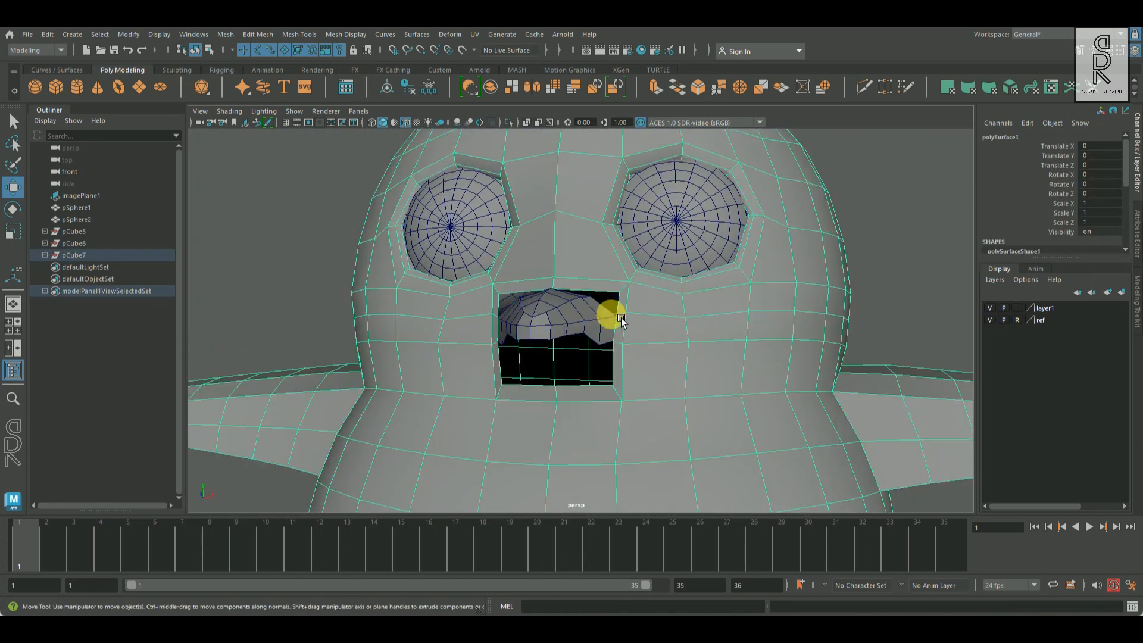
pyautogui.keyDown('alt'); pyautogui.moveTo(613, 311); pyautogui.dragTo(623, 288, button='right'); pyautogui.keyUp('alt')
pyautogui.press('F9')
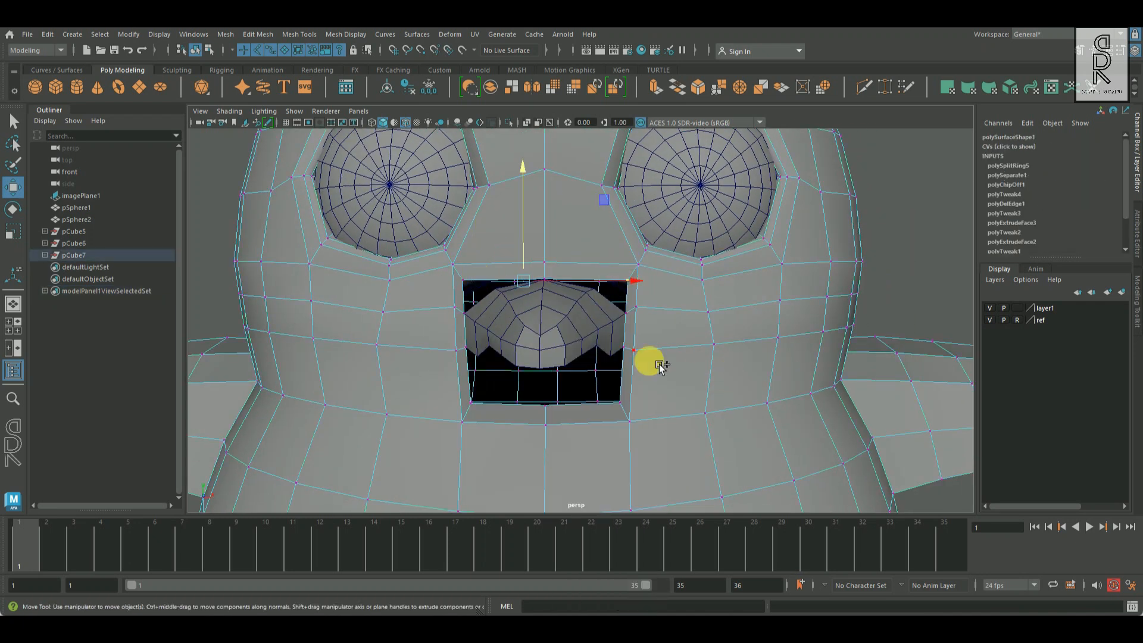
pyautogui.press('r')
pyautogui.keyDown('alt'); pyautogui.moveTo(650, 419); pyautogui.dragTo(658, 416); pyautogui.keyUp('alt')
pyautogui.moveTo(558, 321); pyautogui.dragTo(858, 334)
pyautogui.click(12, 188)
# - Move the beak opening's upper corner vertices onto the beak's base, snapping them to its corner points
pyautogui.keyDown('alt'); pyautogui.moveTo(619, 363); pyautogui.dragTo(558, 319); pyautogui.keyUp('alt')
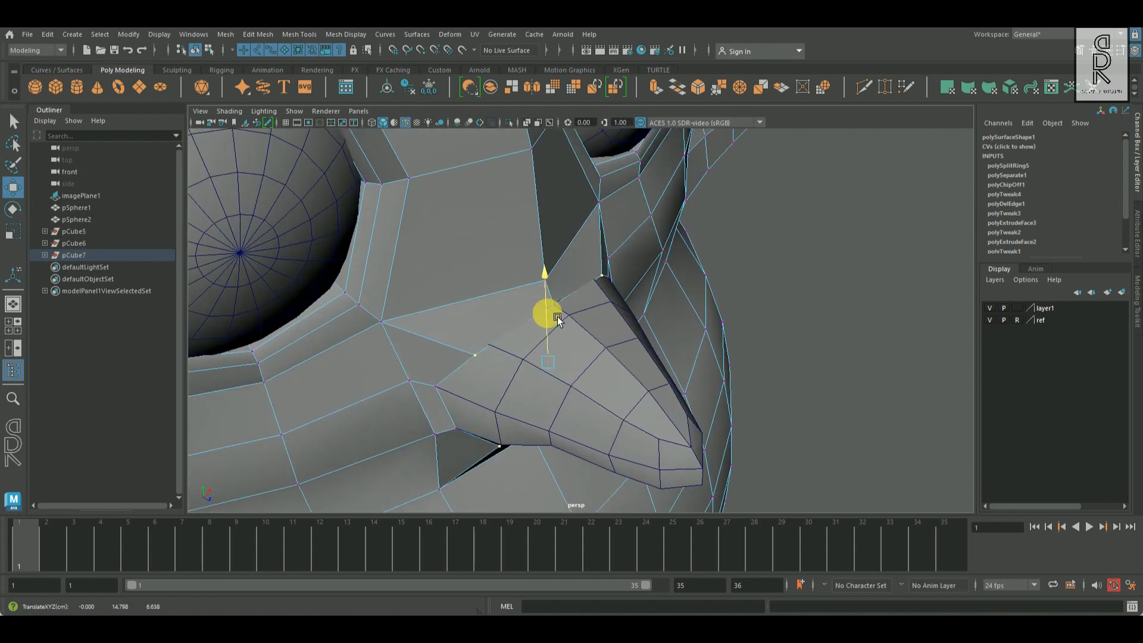
pyautogui.keyDown('alt'); pyautogui.moveTo(586, 373); pyautogui.dragTo(622, 309); pyautogui.keyUp('alt')
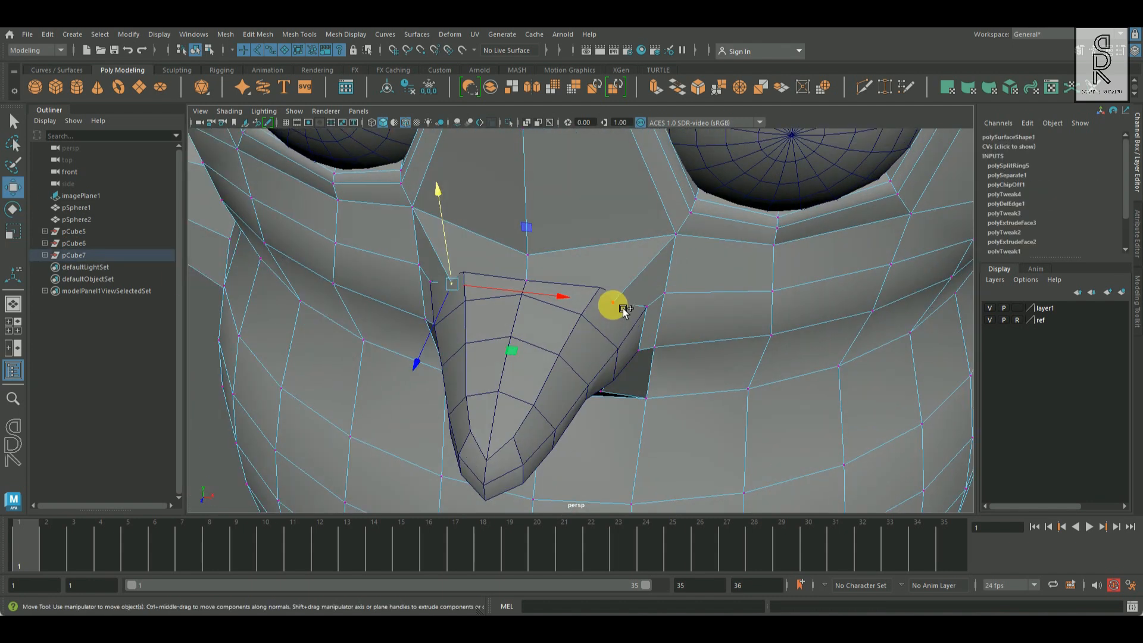
pyautogui.keyDown('alt'); pyautogui.moveTo(537, 258); pyautogui.dragTo(383, 304); pyautogui.keyUp('alt')
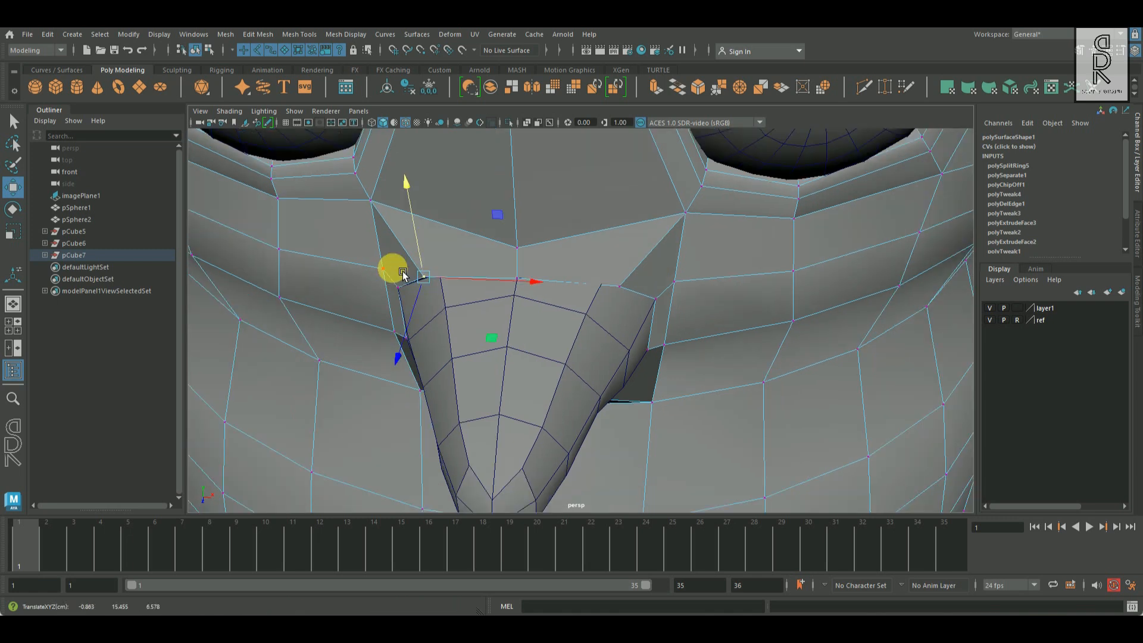
pyautogui.moveTo(399, 272); pyautogui.dragTo(427, 276)
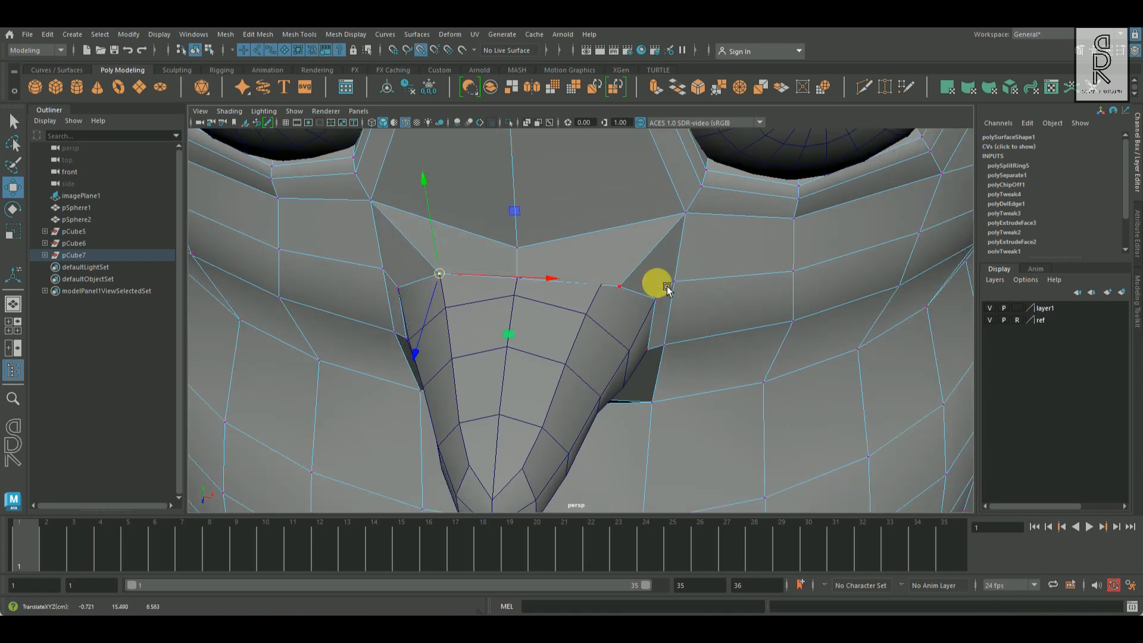
pyautogui.keyDown('alt'); pyautogui.moveTo(634, 319); pyautogui.dragTo(742, 339); pyautogui.keyUp('alt')
# - Leave vertex editing and turn on smooth mesh preview for the upper beak and the body
pyautogui.moveTo(631, 283); pyautogui.dragTo(798, 243, button='right')
pyautogui.keyDown('alt'); pyautogui.moveTo(798, 242); pyautogui.dragTo(520, 322); pyautogui.keyUp('alt')
pyautogui.click(520, 321)
pyautogui.press('w')
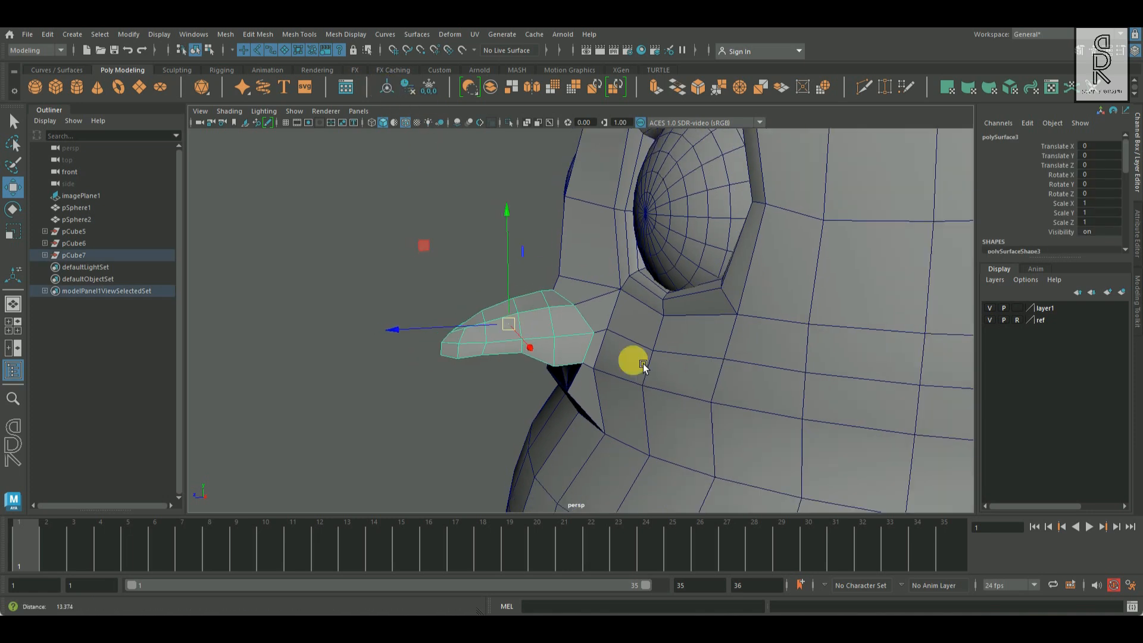
pyautogui.keyDown('alt'); pyautogui.moveTo(643, 363); pyautogui.dragTo(867, 362); pyautogui.keyUp('alt')
pyautogui.press('3')
pyautogui.click(503, 423)
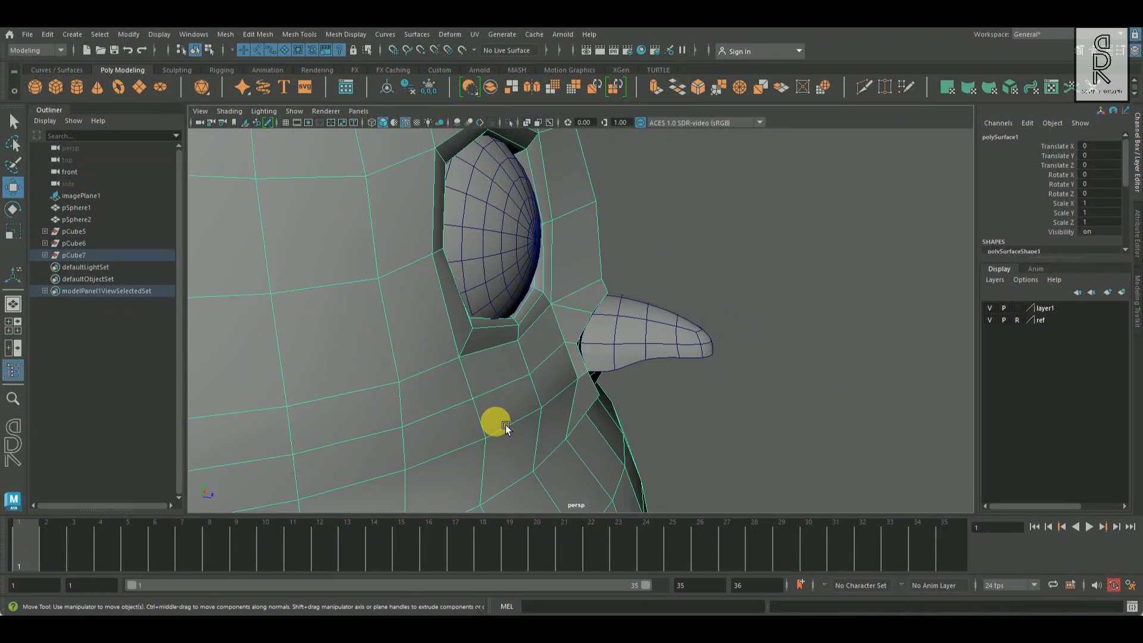
pyautogui.press('3')
pyautogui.click(676, 370)
# - Turn off wireframe on shaded and examine how the smoothed upper beak fits the face
pyautogui.scroll(-8, 676, 370)
pyautogui.moveTo(676, 371)
pyautogui.keyDown('alt'); pyautogui.mouseDown()
pyautogui.moveTo(539, 381)
pyautogui.moveTo(670, 412)
pyautogui.mouseUp(); pyautogui.keyUp('alt')
pyautogui.click(406, 123)
pyautogui.scroll(3, 455, 398)
pyautogui.moveTo(506, 410)
pyautogui.keyDown('alt'); pyautogui.mouseDown()
pyautogui.moveTo(623, 434)
pyautogui.moveTo(606, 460)
pyautogui.moveTo(734, 438)
pyautogui.moveTo(631, 324)
pyautogui.mouseUp(); pyautogui.keyUp('alt')
pyautogui.scroll(5, 606, 461)
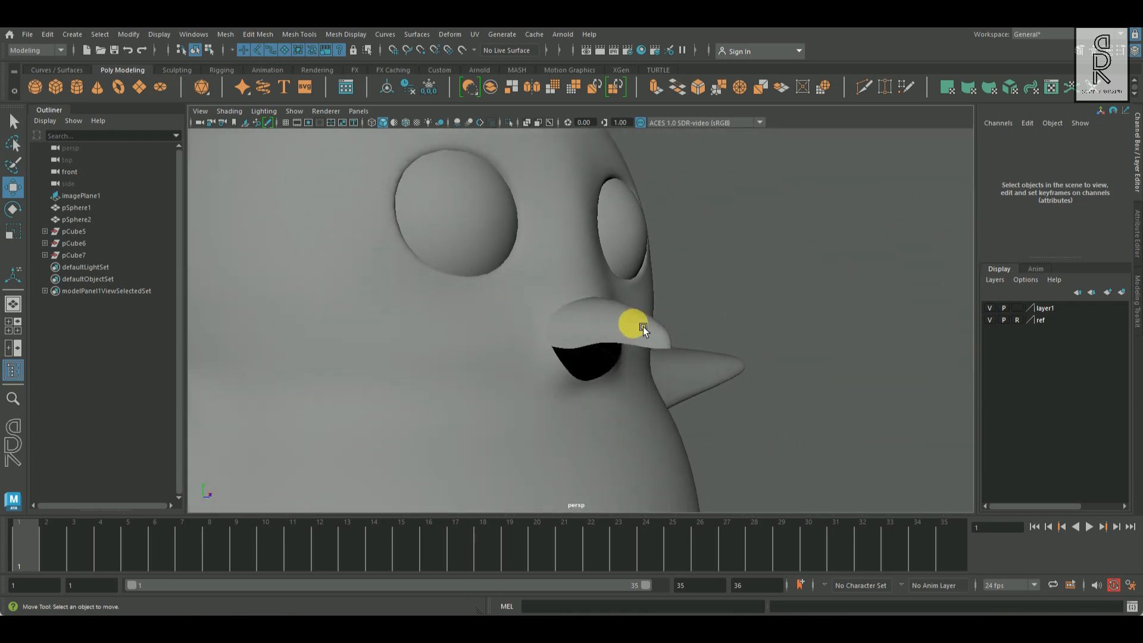
# - Duplicate the upper beak, set the copy's Rotate Z to 180, and lower it to Translate Y -0.736 as the lower beak
pyautogui.click(631, 324)
pyautogui.click(12, 209)
pyautogui.moveTo(559, 282); pyautogui.dragTo(569, 285)
pyautogui.press('w')
pyautogui.keyDown('alt'); pyautogui.moveTo(595, 381); pyautogui.dragTo(515, 429); pyautogui.keyUp('alt')
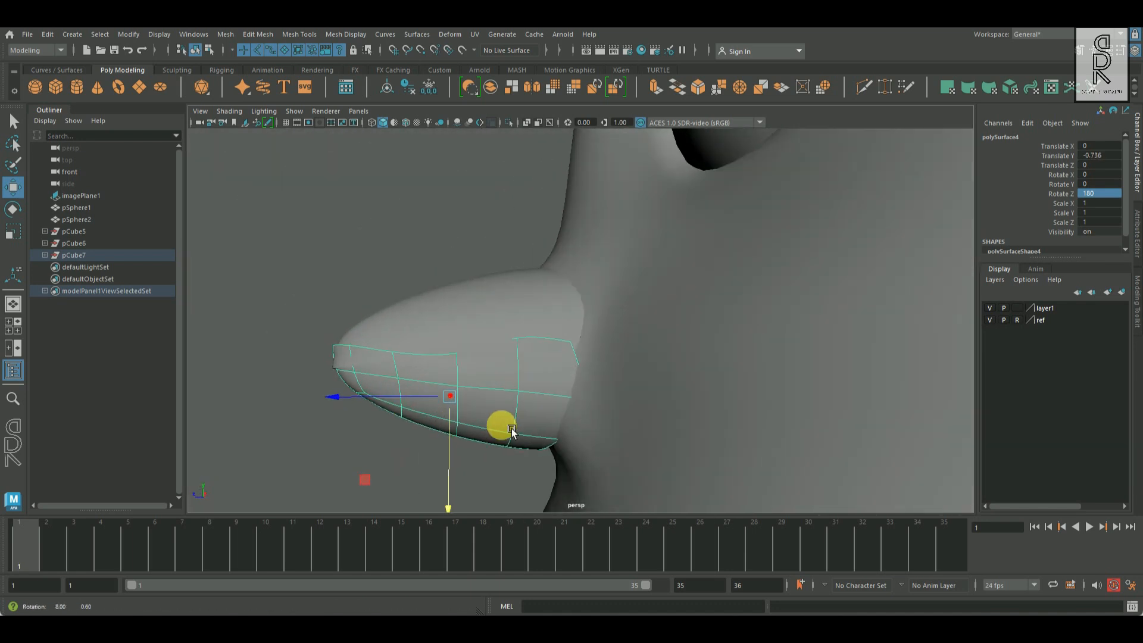
# - In the side view, scale the lower beak to about 0.833 in Y and flatten its upper border edges
pyautogui.press('space')
pyautogui.press('space')
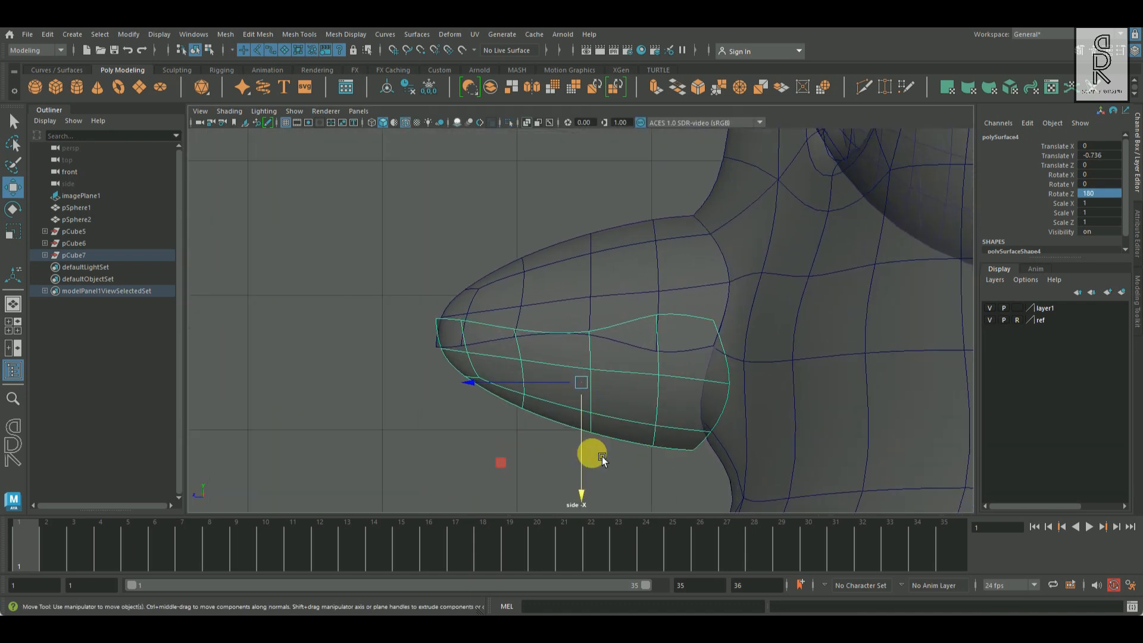
pyautogui.click(12, 232)
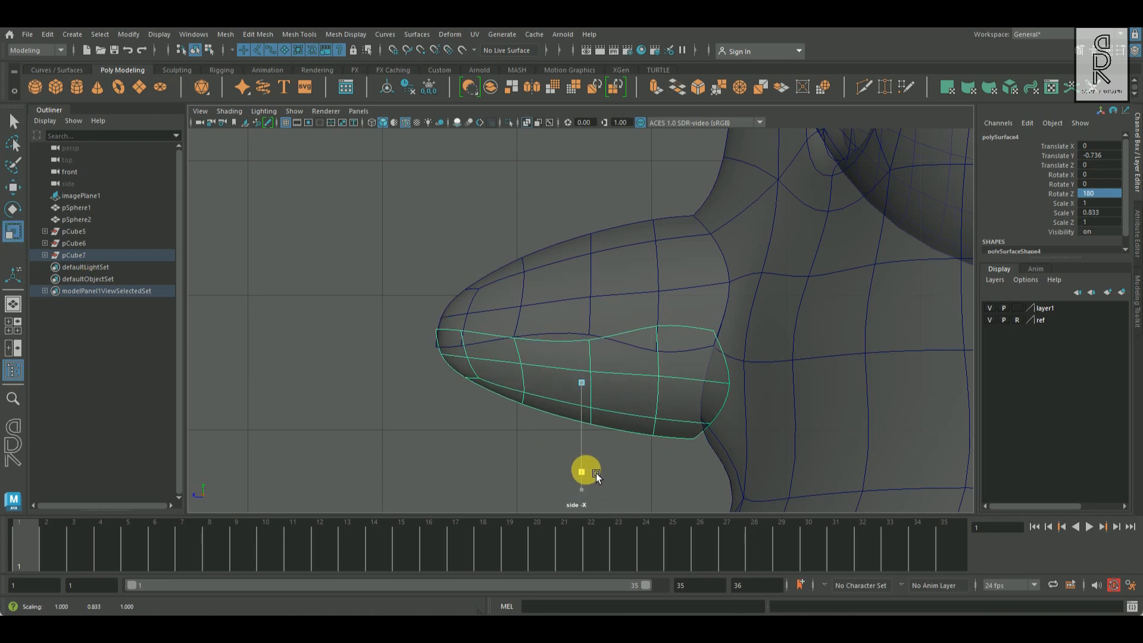
pyautogui.moveTo(534, 287); pyautogui.dragTo(591, 294, button='right')
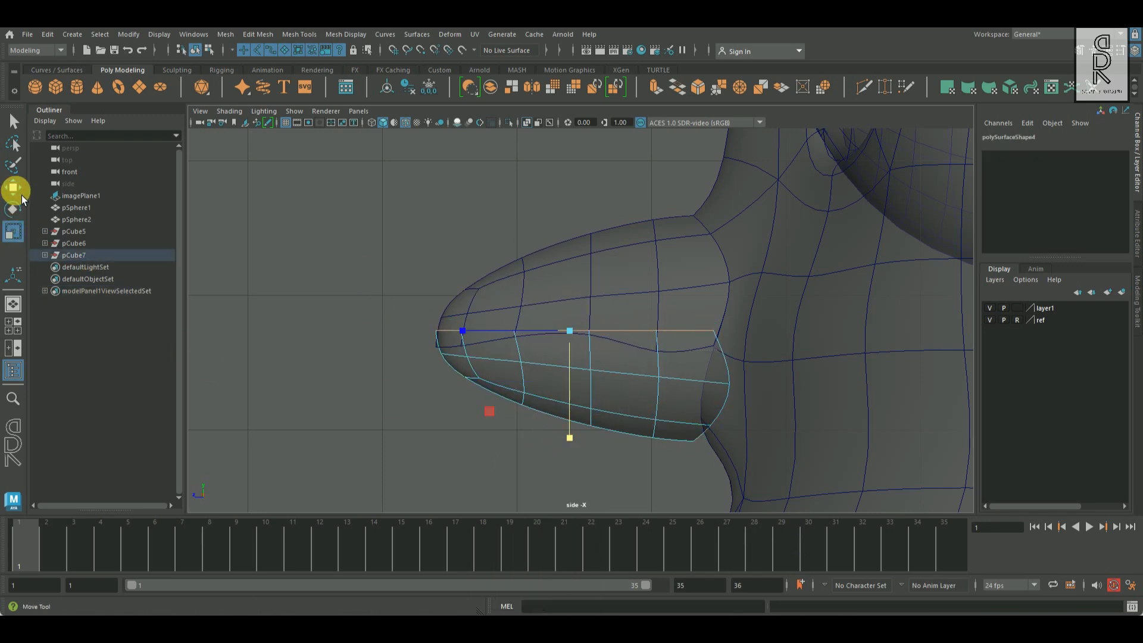
pyautogui.hotkey('ctrl', 'z')
pyautogui.click(12, 231)
pyautogui.moveTo(575, 436); pyautogui.dragTo(582, 387)
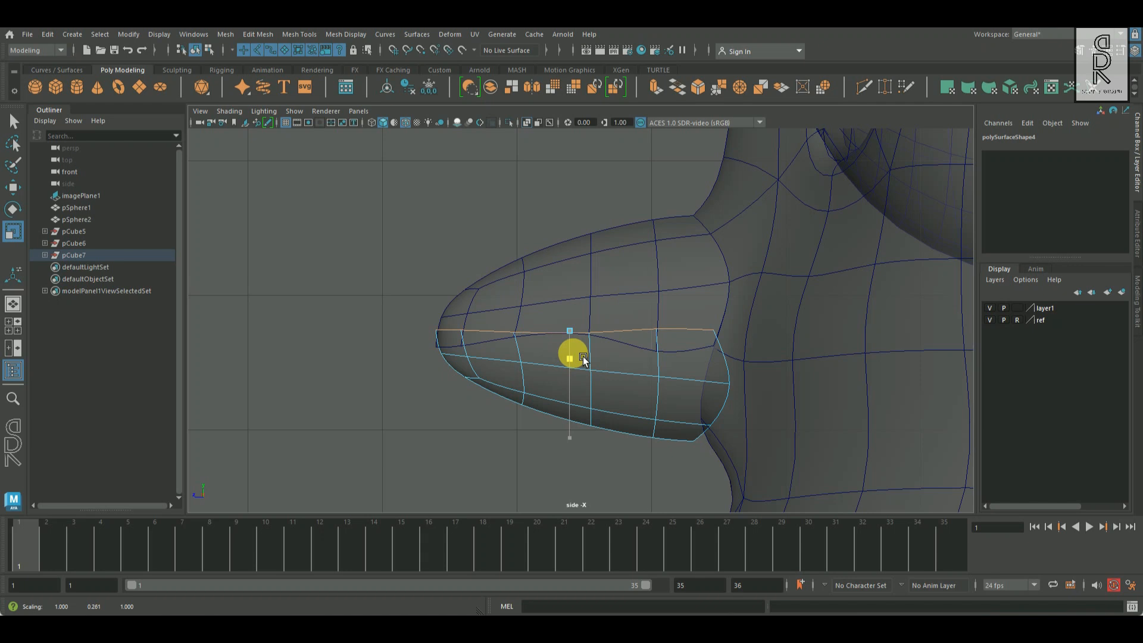
# - Tilt the whole lower beak to Rotate X -3.618 and scale it to 0.867 in Y and 0.96 in Z
pyautogui.moveTo(589, 392); pyautogui.dragTo(684, 310, button='right')
pyautogui.click(13, 208)
pyautogui.moveTo(702, 439); pyautogui.dragTo(487, 389)
pyautogui.press('r')
pyautogui.press('w')
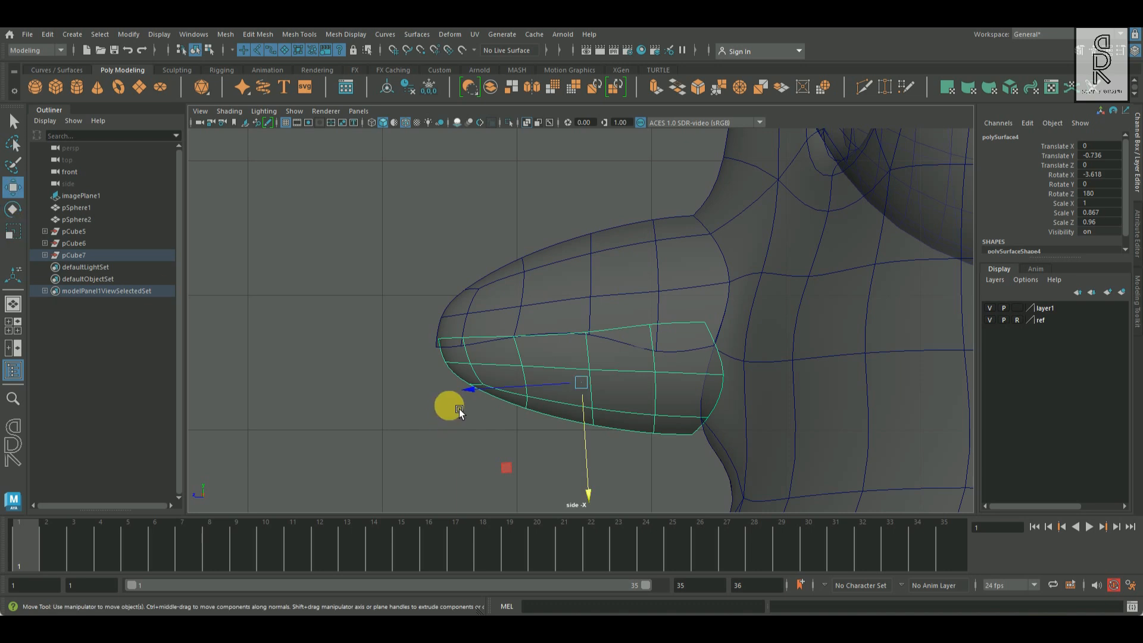
# - Move the vertices along the lower beak's upper edge so it follows the upper beak from tip to base
pyautogui.moveTo(640, 275); pyautogui.dragTo(536, 273, button='right')
pyautogui.moveTo(619, 292); pyautogui.dragTo(693, 383)
pyautogui.moveTo(562, 301); pyautogui.dragTo(602, 371)
pyautogui.moveTo(545, 314); pyautogui.dragTo(496, 346)
pyautogui.moveTo(419, 318); pyautogui.dragTo(457, 388)
pyautogui.moveTo(507, 325); pyautogui.dragTo(474, 343)
pyautogui.moveTo(625, 294); pyautogui.dragTo(726, 357)
# - In perspective, scale the lower beak's outer side vertices inward along X to narrow it beneath the upper beak
pyautogui.press('space')
pyautogui.press('space')
pyautogui.keyDown('alt'); pyautogui.moveTo(739, 289); pyautogui.dragTo(827, 283); pyautogui.keyUp('alt')
pyautogui.rightClick(632, 276)
pyautogui.click(13, 232)
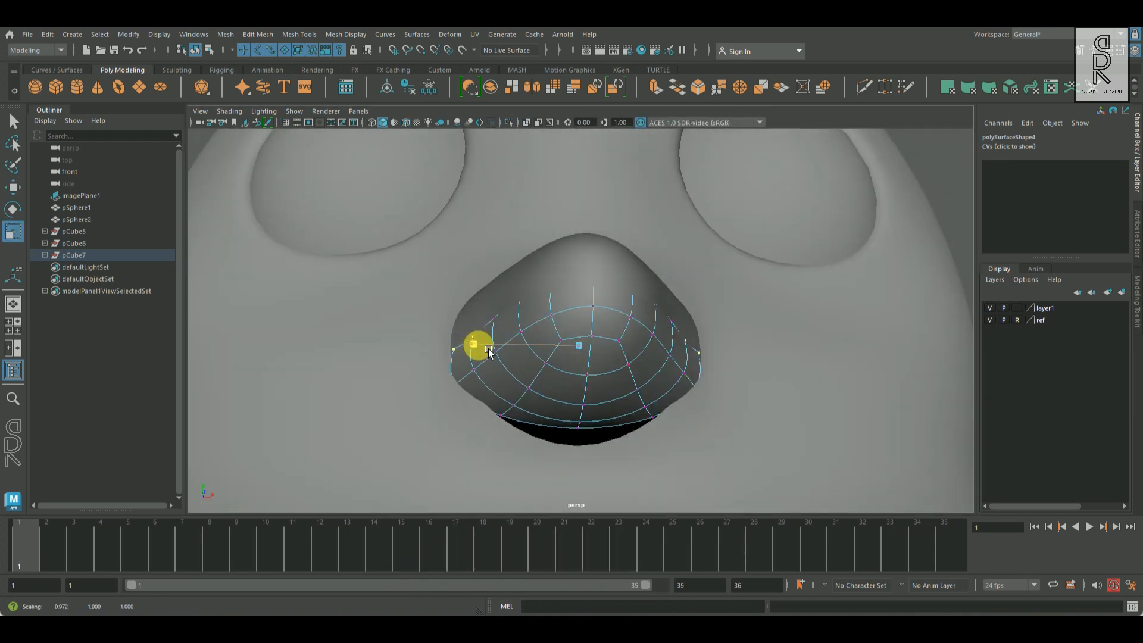
pyautogui.moveTo(491, 351); pyautogui.dragTo(492, 352)
pyautogui.moveTo(551, 368); pyautogui.dragTo(588, 364, button='right')
# - Scale the lower beak's crosswise edge loop near the base in width and adjust its base corner vertices
pyautogui.moveTo(480, 363); pyautogui.dragTo(667, 327)
pyautogui.click(315, 341)
pyautogui.click(646, 304)
pyautogui.moveTo(613, 276); pyautogui.dragTo(613, 245, button='right')
pyautogui.doubleClick(523, 333)
pyautogui.moveTo(471, 322); pyautogui.dragTo(638, 299)
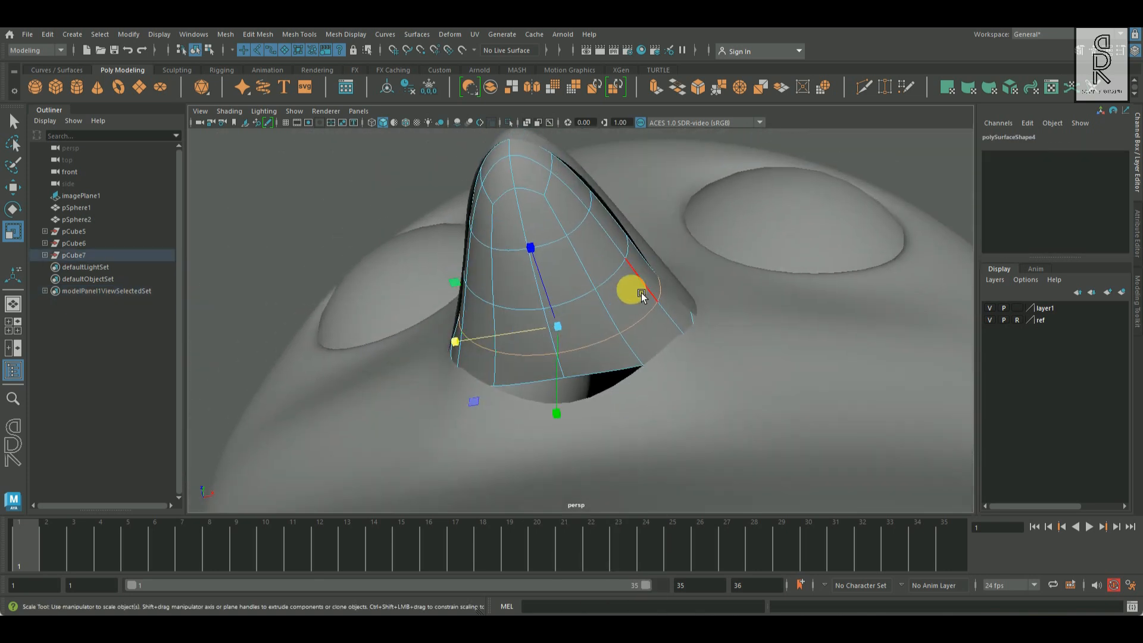
pyautogui.keyDown('alt'); pyautogui.moveTo(445, 301); pyautogui.dragTo(610, 274); pyautogui.keyUp('alt')
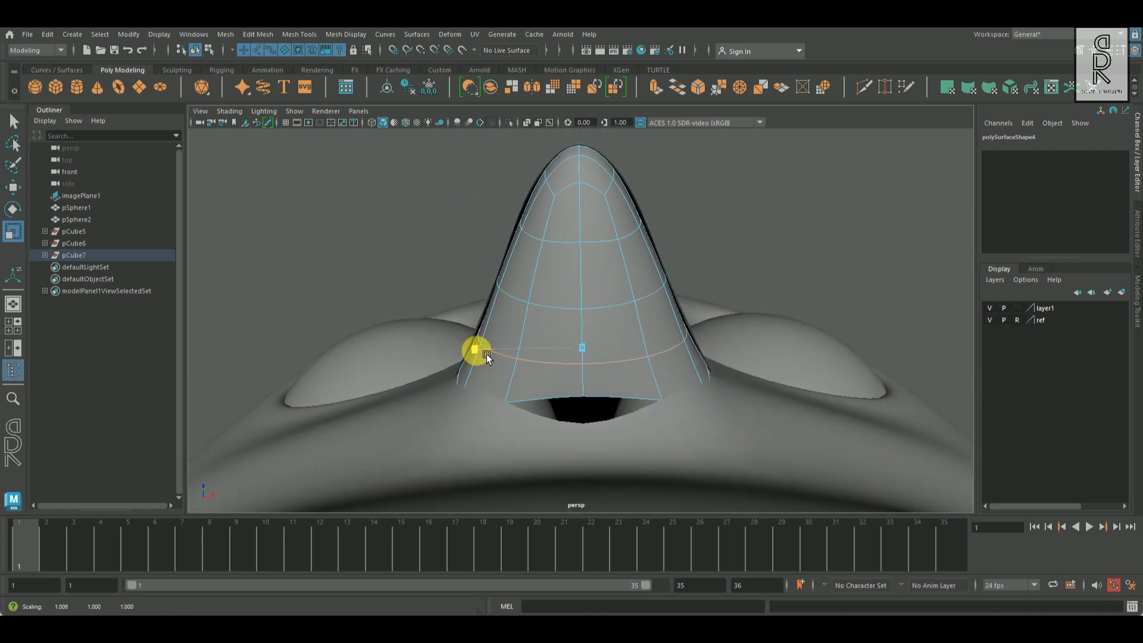
pyautogui.keyDown('alt'); pyautogui.moveTo(470, 387); pyautogui.dragTo(760, 413); pyautogui.keyUp('alt')
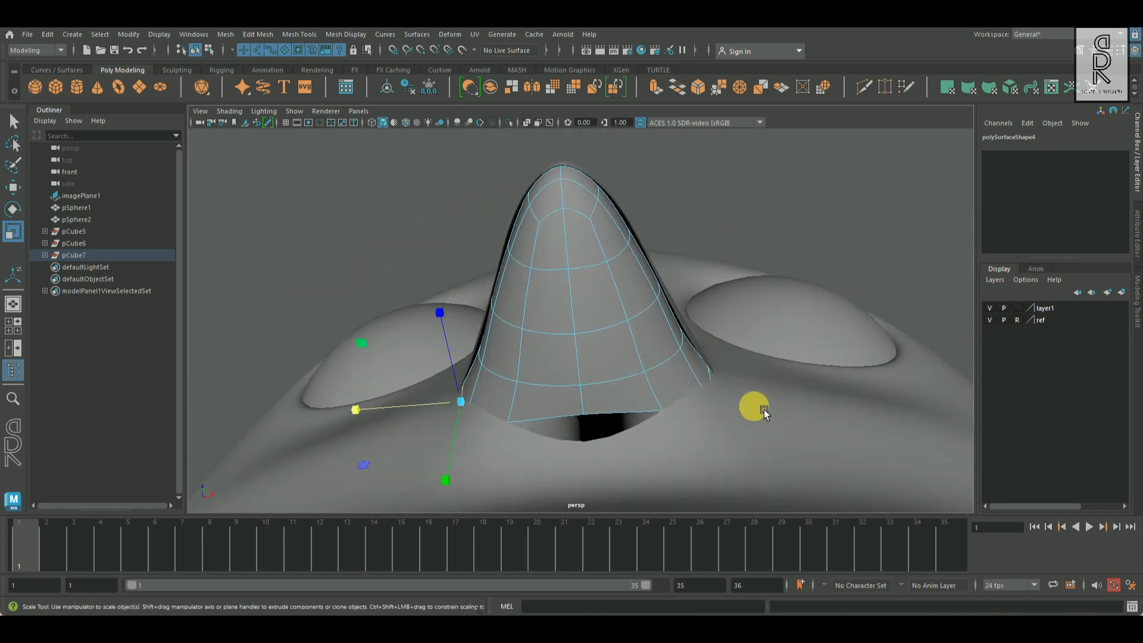
pyautogui.keyDown('alt'); pyautogui.moveTo(490, 408); pyautogui.dragTo(769, 407); pyautogui.keyUp('alt')
pyautogui.keyDown('alt'); pyautogui.moveTo(769, 406); pyautogui.dragTo(781, 374, button='middle'); pyautogui.keyUp('alt')
# - Leave component editing, show wireframe on shaded, and isolate the body and lower beak in the perspective view
pyautogui.moveTo(781, 374); pyautogui.dragTo(872, 309, button='right')
pyautogui.click(872, 311)
pyautogui.moveTo(871, 347)
pyautogui.keyDown('alt'); pyautogui.mouseDown()
pyautogui.moveTo(755, 426)
pyautogui.moveTo(585, 405)
pyautogui.moveTo(712, 409)
pyautogui.moveTo(830, 385)
pyautogui.moveTo(860, 336)
pyautogui.mouseUp(); pyautogui.keyUp('alt')
pyautogui.click(671, 360)
pyautogui.keyDown('alt'); pyautogui.moveTo(766, 412); pyautogui.dragTo(656, 449); pyautogui.keyUp('alt')
pyautogui.click(656, 449)
pyautogui.keyDown('alt'); pyautogui.moveTo(413, 130); pyautogui.dragTo(501, 168); pyautogui.keyUp('alt')
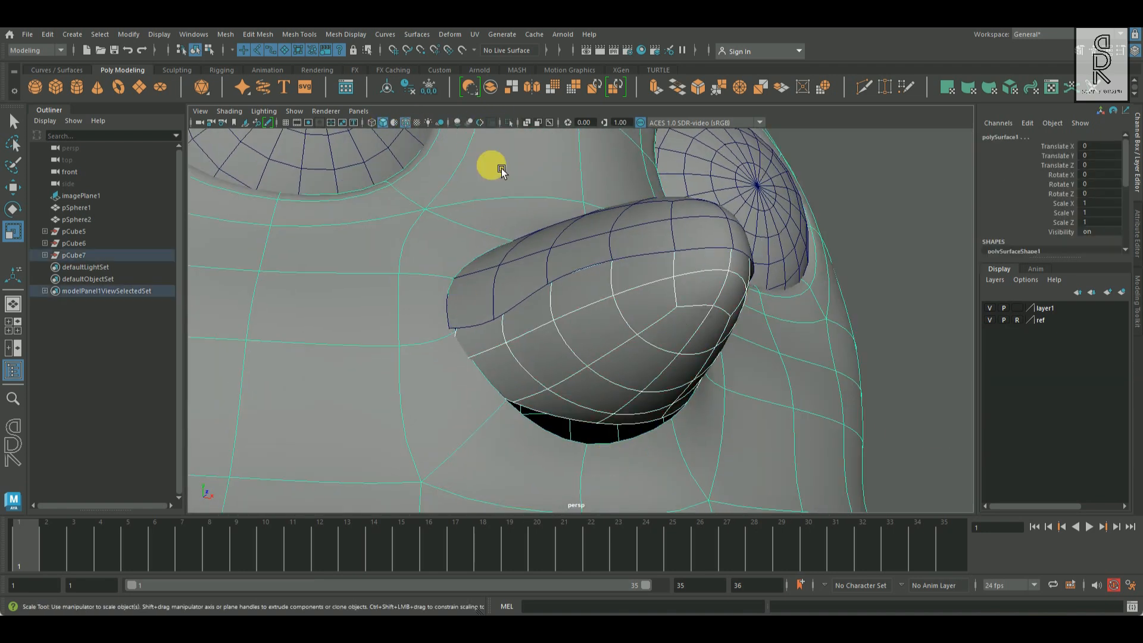
pyautogui.click(509, 122)
# - In the side view, move the lower beak's base vertices lengthwise so its back edge lines up with the face
pyautogui.keyDown('alt'); pyautogui.moveTo(940, 436); pyautogui.dragTo(852, 335); pyautogui.keyUp('alt')
pyautogui.click(667, 274)
pyautogui.moveTo(640, 235); pyautogui.dragTo(586, 236, button='right')
pyautogui.press('space')
pyautogui.press('space')
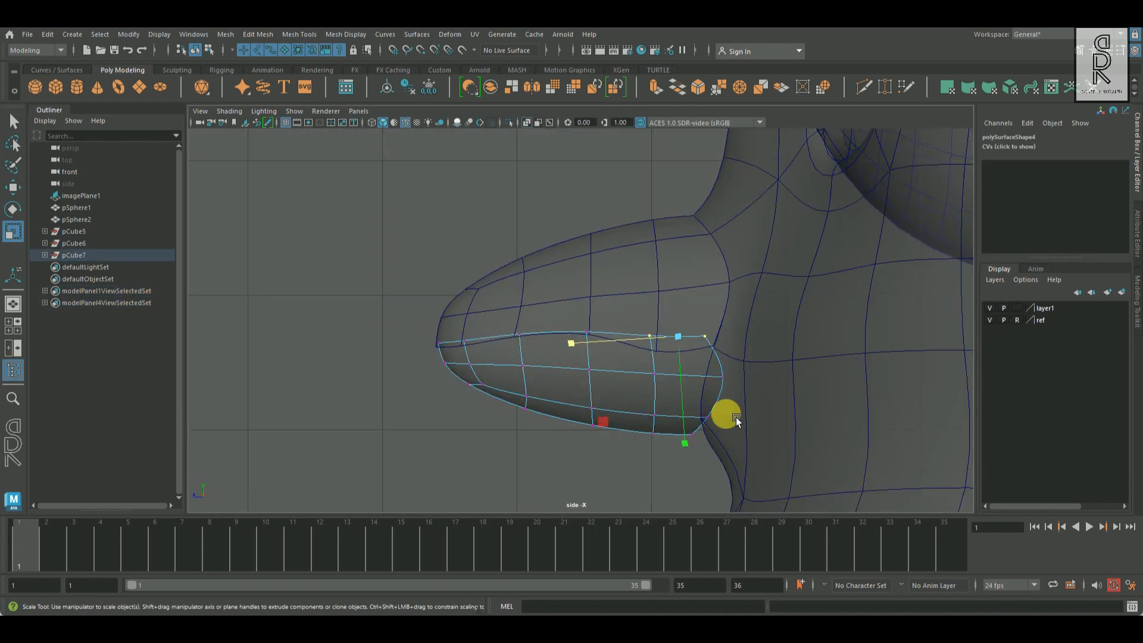
pyautogui.moveTo(764, 513); pyautogui.dragTo(765, 513)
pyautogui.hotkey('ctrl', 'z')
pyautogui.click(691, 432)
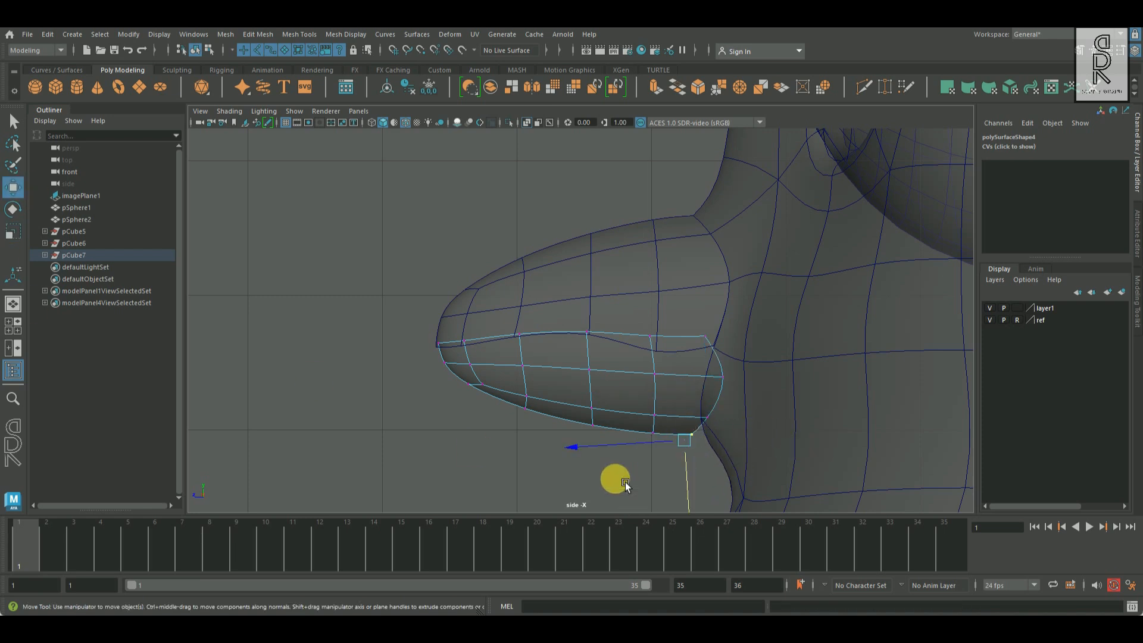
pyautogui.click(708, 391)
pyautogui.moveTo(667, 386); pyautogui.dragTo(670, 387)
pyautogui.moveTo(695, 309); pyautogui.dragTo(731, 350)
pyautogui.moveTo(644, 344); pyautogui.dragTo(654, 344)
pyautogui.moveTo(733, 408); pyautogui.dragTo(675, 383)
pyautogui.moveTo(732, 428); pyautogui.dragTo(679, 426)
pyautogui.moveTo(736, 463); pyautogui.dragTo(676, 445)
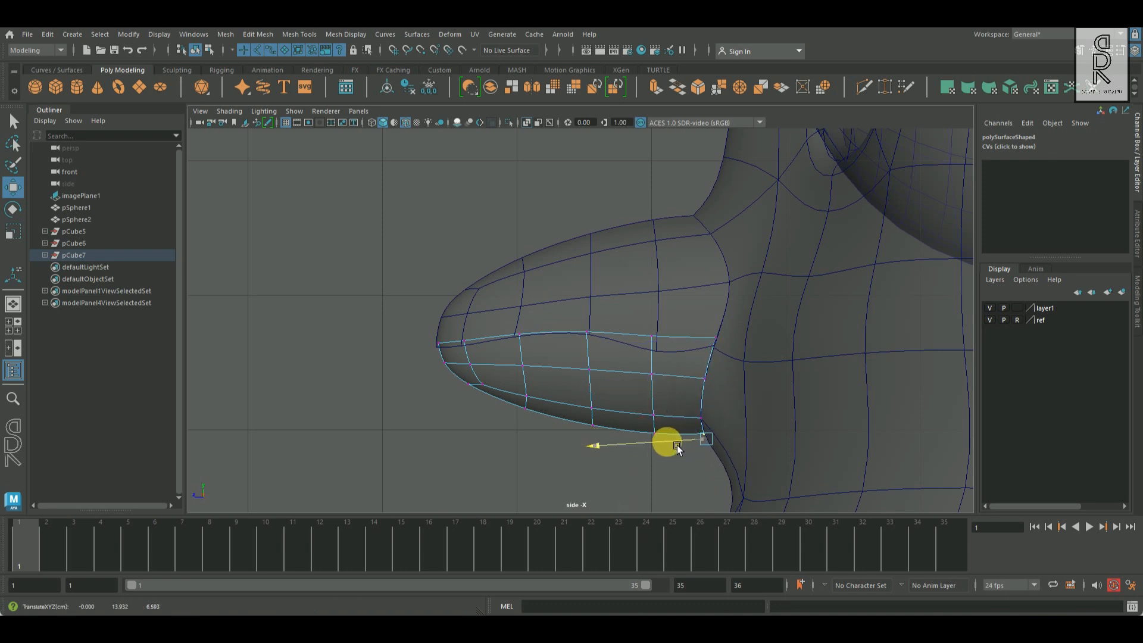
# - Raise the underside vertices near the lower beak's base to make its back part shallower
pyautogui.press('space')
pyautogui.press('space')
pyautogui.keyDown('alt'); pyautogui.moveTo(579, 456); pyautogui.dragTo(589, 409, button='middle'); pyautogui.keyUp('alt')
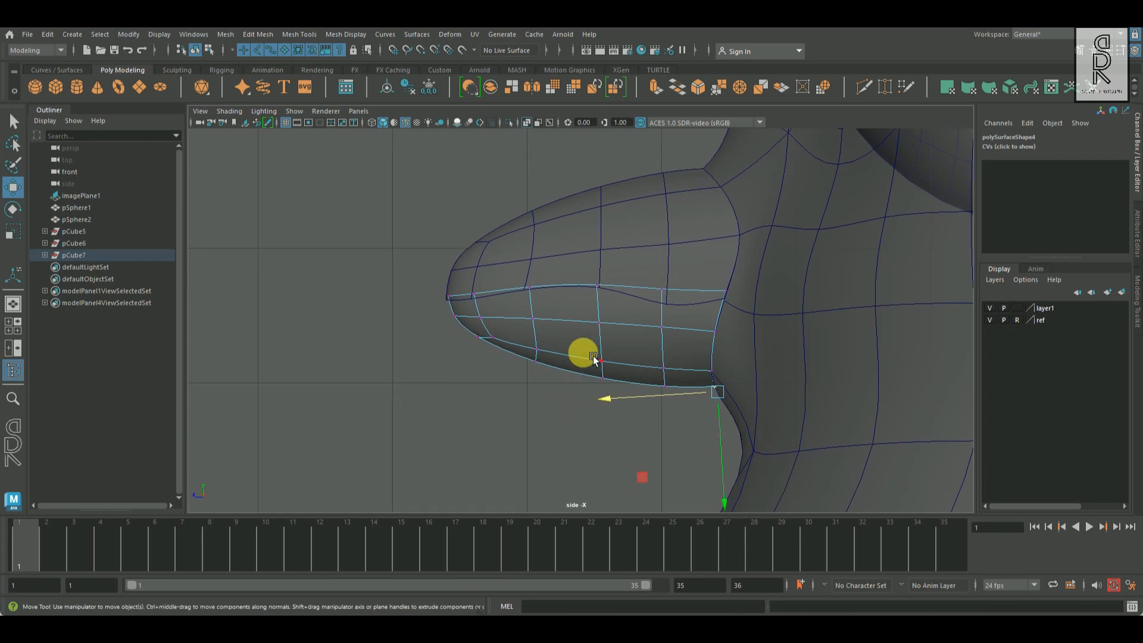
pyautogui.moveTo(707, 462); pyautogui.dragTo(707, 462)
pyautogui.moveTo(639, 445); pyautogui.dragTo(637, 439)
pyautogui.moveTo(567, 458); pyautogui.dragTo(569, 460)
pyautogui.moveTo(649, 345); pyautogui.dragTo(688, 410)
pyautogui.moveTo(676, 422); pyautogui.dragTo(728, 424, button='middle')
pyautogui.moveTo(728, 424); pyautogui.dragTo(729, 425)
# - Raise the lower beak's underside vertices from the middle toward the tip to slim its side profile
pyautogui.moveTo(592, 348); pyautogui.dragTo(622, 396)
pyautogui.moveTo(612, 412); pyautogui.dragTo(611, 408)
pyautogui.moveTo(652, 348); pyautogui.dragTo(675, 415)
pyautogui.moveTo(515, 337); pyautogui.dragTo(562, 398)
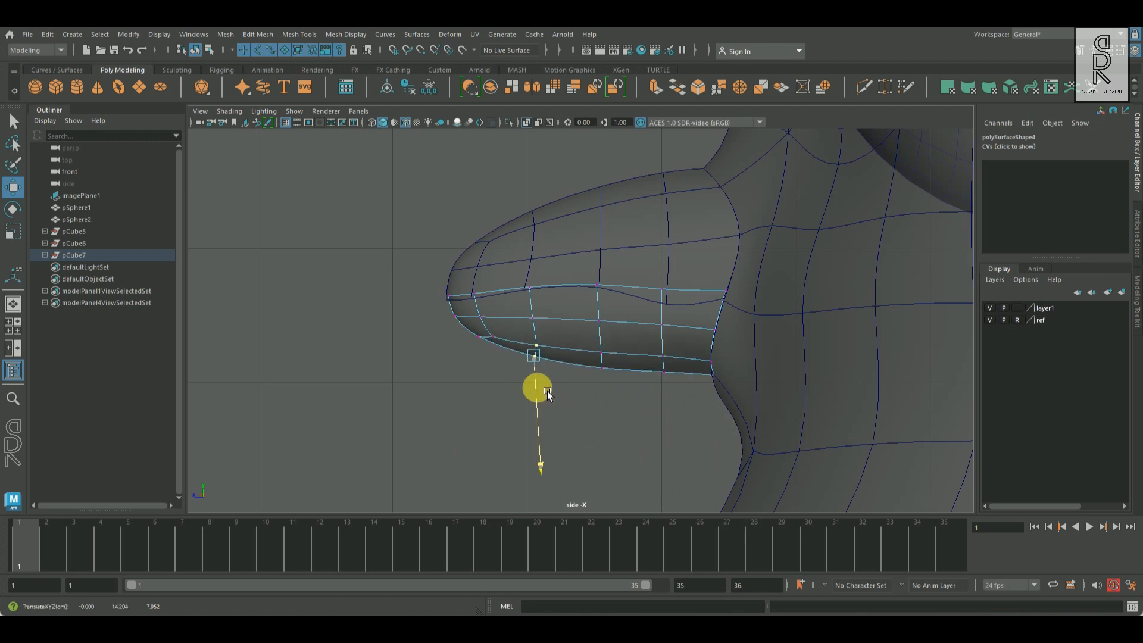
pyautogui.click(577, 413)
pyautogui.moveTo(523, 336); pyautogui.dragTo(540, 389)
pyautogui.moveTo(651, 341); pyautogui.dragTo(683, 390)
pyautogui.moveTo(669, 401); pyautogui.dragTo(669, 397)
# - Return to perspective, leave vertex editing, and examine the lower beak against the mouth opening from several sides
pyautogui.press('space')
pyautogui.press('space')
pyautogui.keyDown('alt'); pyautogui.moveTo(804, 226); pyautogui.dragTo(589, 416); pyautogui.keyUp('alt')
pyautogui.scroll(-2, 643, 266)
pyautogui.moveTo(766, 276); pyautogui.dragTo(826, 259, button='right')
pyautogui.scroll(-2, 729, 356)
pyautogui.keyDown('alt'); pyautogui.moveTo(727, 356); pyautogui.dragTo(605, 400); pyautogui.keyUp('alt')
pyautogui.click(556, 337)
pyautogui.moveTo(556, 337); pyautogui.dragTo(510, 225, button='right')
# - Turn off smooth mesh preview and insert another edge loop in the body at the beak opening
pyautogui.keyDown('alt'); pyautogui.moveTo(747, 428); pyautogui.dragTo(724, 375); pyautogui.keyUp('alt')
pyautogui.moveTo(804, 238); pyautogui.dragTo(853, 206, button='right')
pyautogui.click(852, 206)
pyautogui.press('1')
pyautogui.click(856, 354)
pyautogui.keyDown('alt'); pyautogui.moveTo(856, 354); pyautogui.dragTo(777, 390); pyautogui.keyUp('alt')
pyautogui.rightClick(831, 399)
# - Edit the body's vertices and reposition the beak opening's lower edge along the lower beak's base
pyautogui.moveTo(831, 398); pyautogui.dragTo(765, 402, button='right')
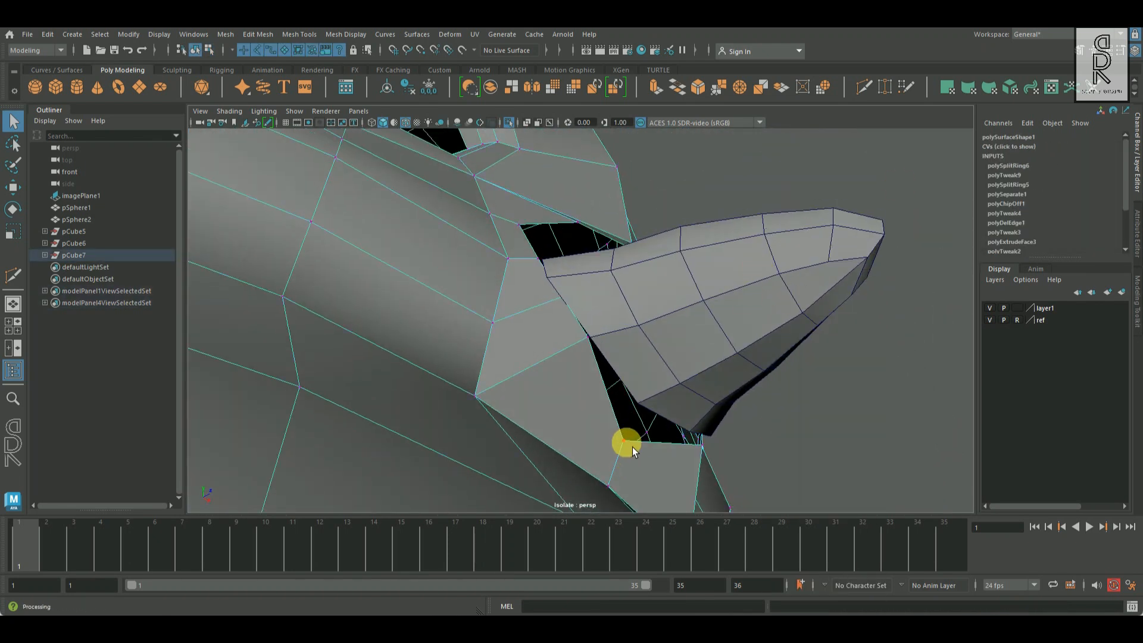
pyautogui.click(12, 187)
pyautogui.click(650, 454)
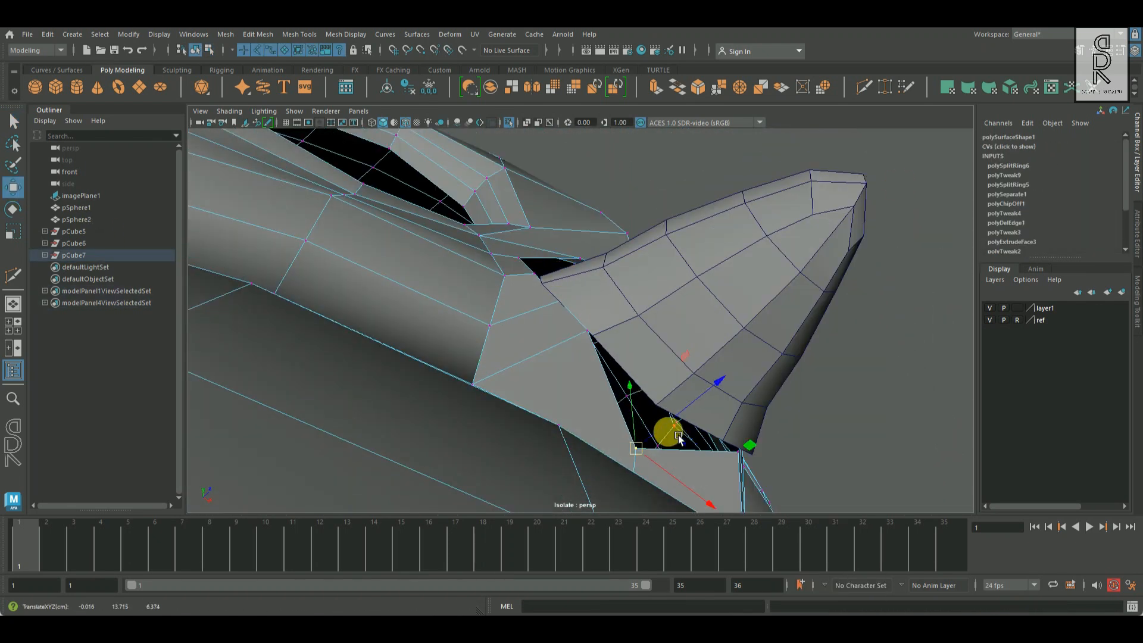
pyautogui.keyDown('alt'); pyautogui.moveTo(679, 437); pyautogui.dragTo(655, 398); pyautogui.keyUp('alt')
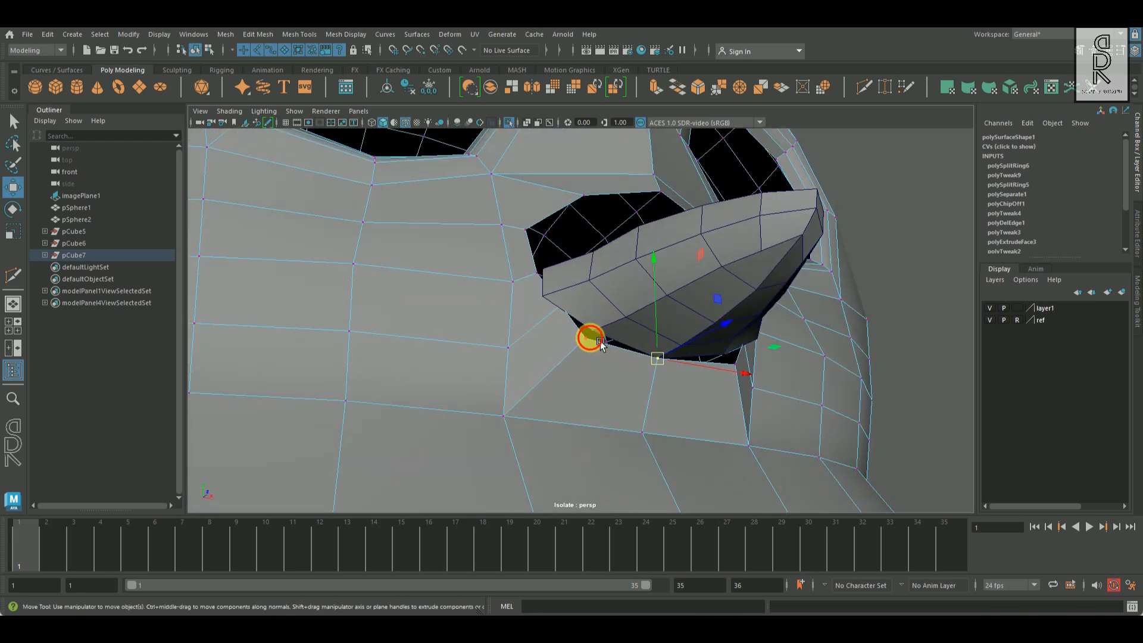
pyautogui.press('f')
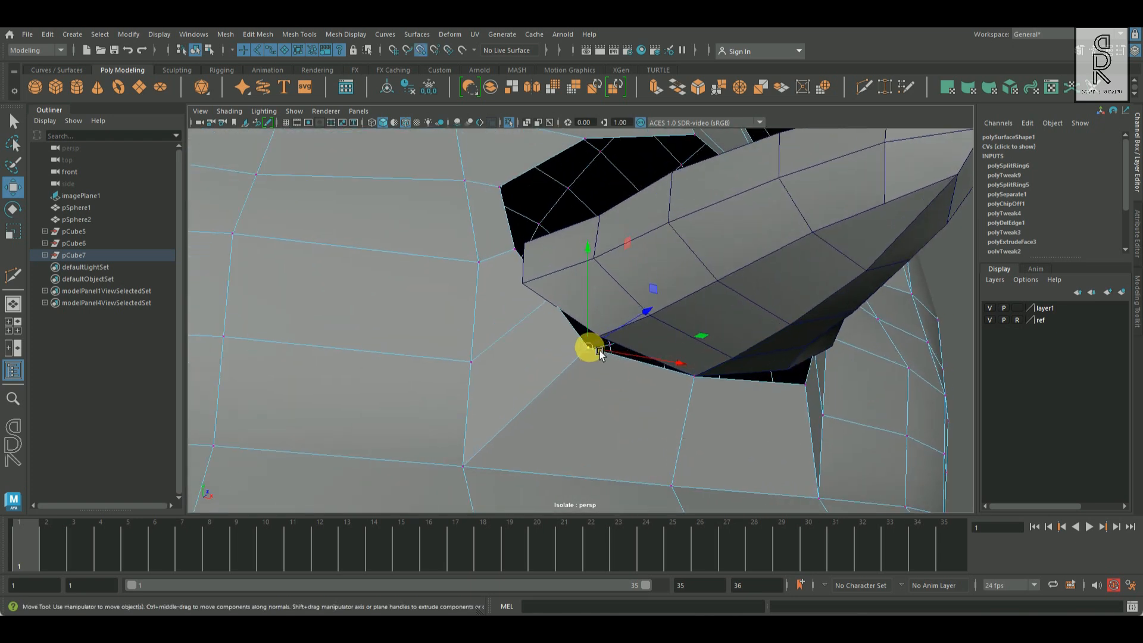
# - Snap the opening's remaining lower-edge vertices to the lower beak's base and return to object selection
pyautogui.keyDown('alt'); pyautogui.moveTo(828, 410); pyautogui.dragTo(756, 402); pyautogui.keyUp('alt')
pyautogui.click(883, 333)
pyautogui.keyDown('alt'); pyautogui.moveTo(888, 322); pyautogui.dragTo(947, 354); pyautogui.keyUp('alt')
pyautogui.keyDown('alt'); pyautogui.moveTo(698, 323); pyautogui.dragTo(545, 247); pyautogui.keyUp('alt')
pyautogui.press('v')
pyautogui.keyDown('alt'); pyautogui.moveTo(709, 344); pyautogui.dragTo(666, 352); pyautogui.keyUp('alt')
pyautogui.moveTo(649, 293); pyautogui.dragTo(709, 256, button='right')
# - Show the whole model again, turn on smooth mesh preview for all parts, and hide the wireframe overlay
pyautogui.click(882, 228)
pyautogui.scroll(-3, 751, 317)
pyautogui.keyDown('alt'); pyautogui.moveTo(744, 317); pyautogui.dragTo(684, 279); pyautogui.keyUp('alt')
pyautogui.click(523, 128)
pyautogui.click(684, 280)
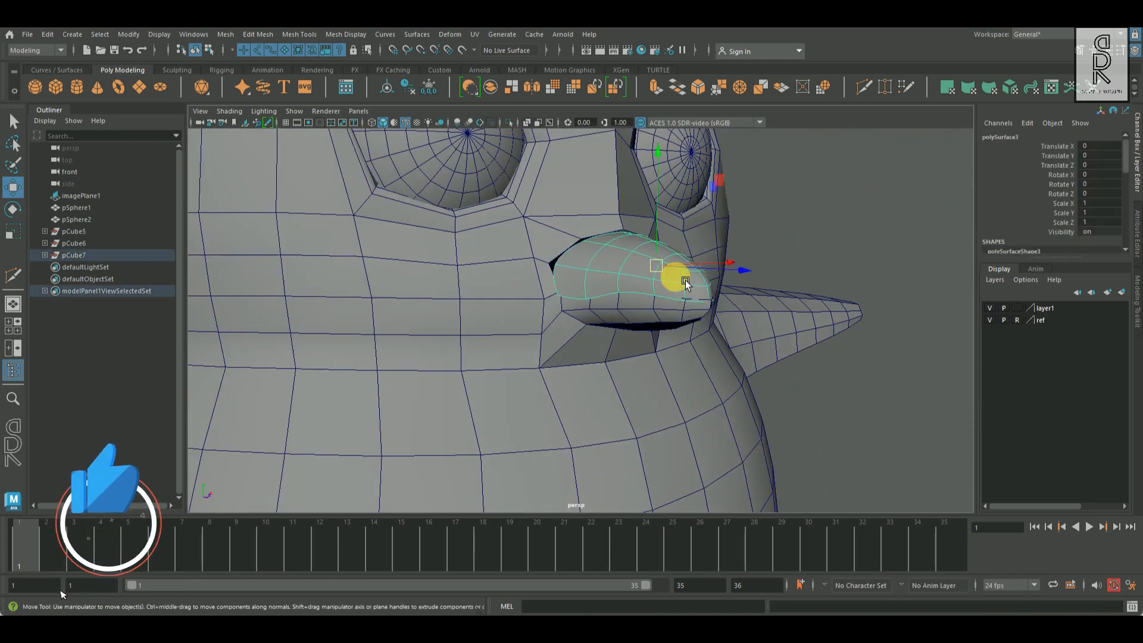
pyautogui.click(797, 255)
pyautogui.keyDown('alt'); pyautogui.moveTo(684, 340); pyautogui.dragTo(665, 399); pyautogui.keyUp('alt')
pyautogui.moveTo(604, 292); pyautogui.dragTo(656, 423)
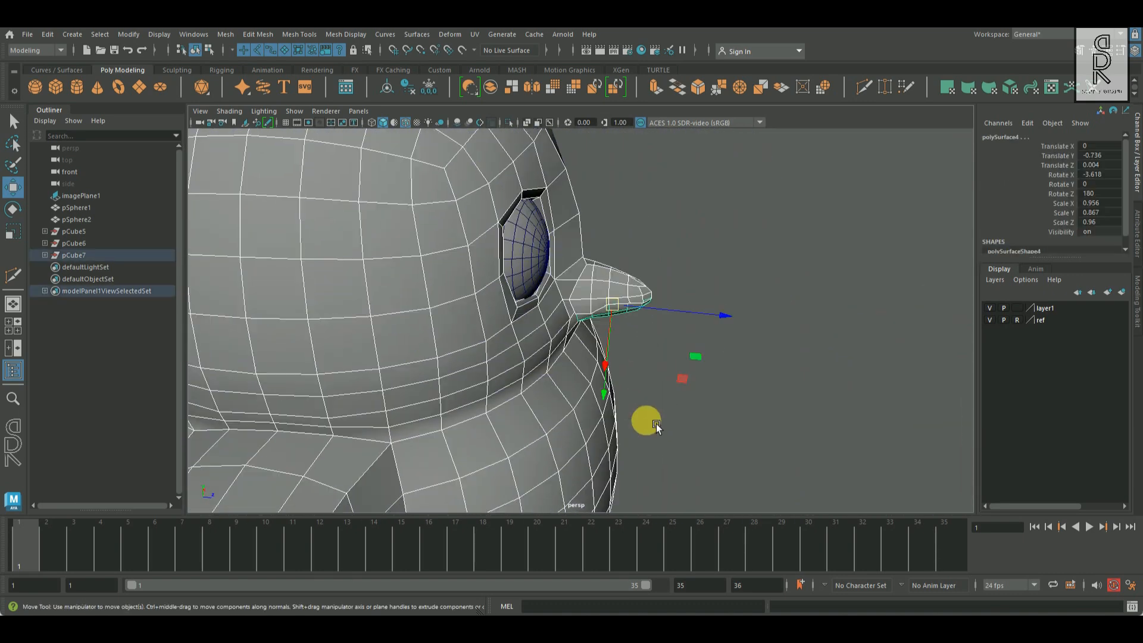
pyautogui.press('3')
pyautogui.click(406, 124)
pyautogui.click(815, 303)
# - Select the upper and lower beak halves together and isolate them in the perspective view
pyautogui.moveTo(827, 315)
pyautogui.keyDown('alt'); pyautogui.mouseDown()
pyautogui.moveTo(664, 313)
pyautogui.moveTo(645, 374)
pyautogui.moveTo(679, 387)
pyautogui.mouseUp(); pyautogui.keyUp('alt')
pyautogui.keyDown('alt'); pyautogui.moveTo(678, 387); pyautogui.dragTo(362, 413, button='right'); pyautogui.keyUp('alt')
pyautogui.keyDown('alt'); pyautogui.moveTo(362, 413); pyautogui.dragTo(443, 410); pyautogui.keyUp('alt')
pyautogui.keyDown('alt'); pyautogui.moveTo(443, 410); pyautogui.dragTo(549, 437, button='right'); pyautogui.keyUp('alt')
pyautogui.moveTo(548, 437)
pyautogui.keyDown('alt'); pyautogui.mouseDown()
pyautogui.moveTo(579, 444)
pyautogui.moveTo(551, 438)
pyautogui.mouseUp(); pyautogui.keyUp('alt')
pyautogui.keyDown('alt'); pyautogui.moveTo(552, 438); pyautogui.dragTo(598, 410, button='right'); pyautogui.keyUp('alt')
pyautogui.keyDown('alt'); pyautogui.moveTo(598, 409); pyautogui.dragTo(838, 402); pyautogui.keyUp('alt')
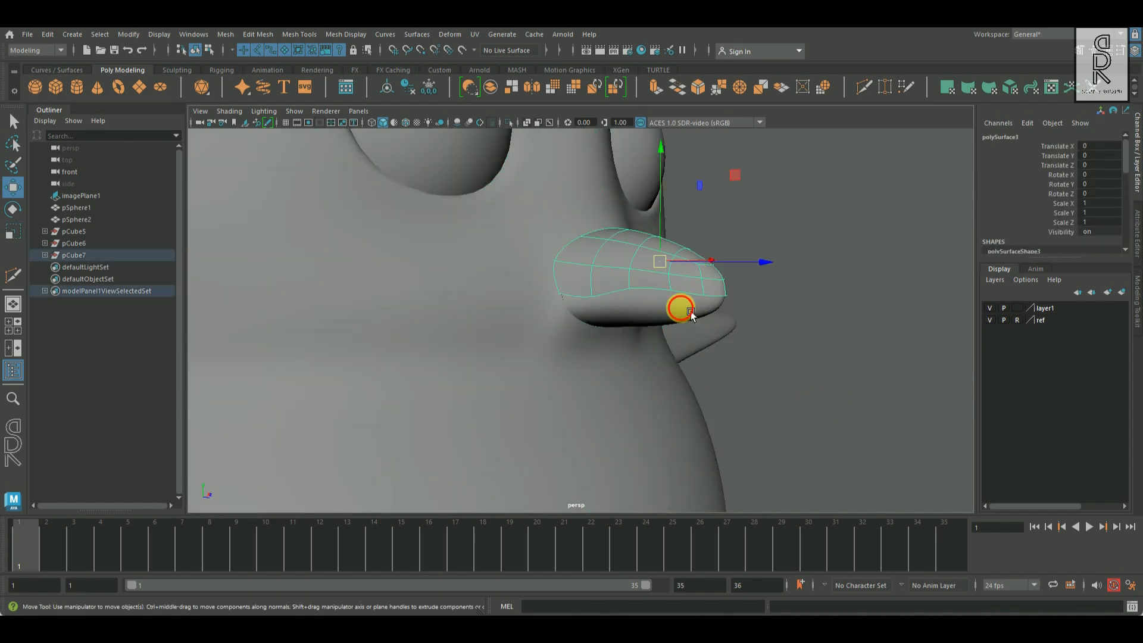
pyautogui.keyDown('shift'); pyautogui.click(688, 312); pyautogui.keyUp('shift')
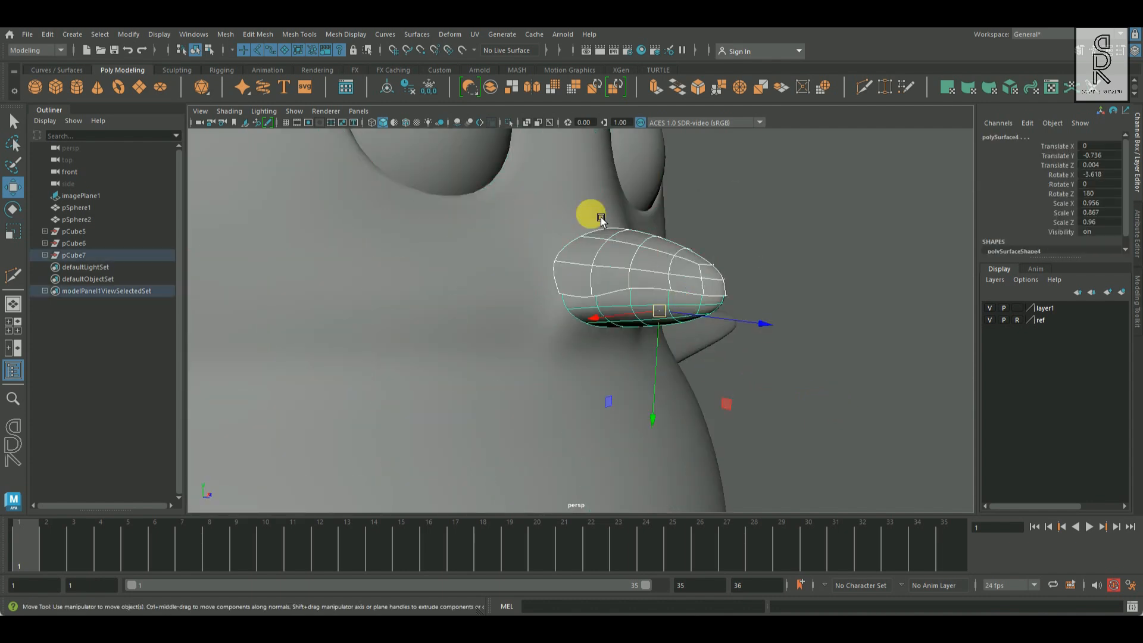
pyautogui.click(509, 122)
pyautogui.keyDown('alt'); pyautogui.moveTo(655, 398); pyautogui.dragTo(786, 400); pyautogui.keyUp('alt')
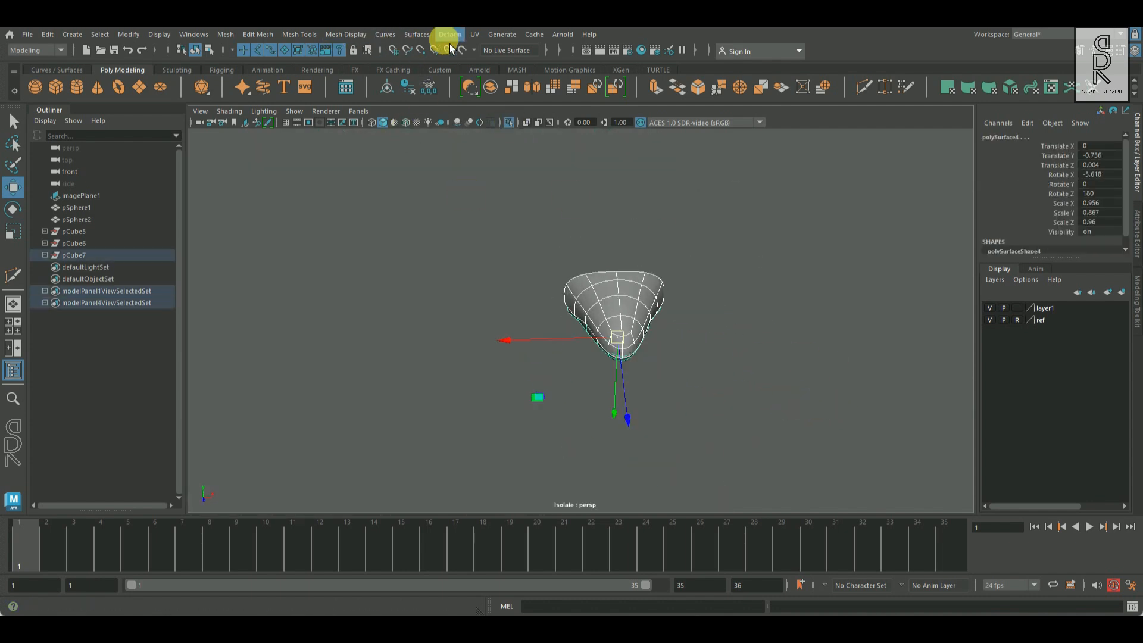
# - Add a Lattice deformer around both beak halves with 2 S, 2 T and 7 U divisions
pyautogui.click(450, 36)
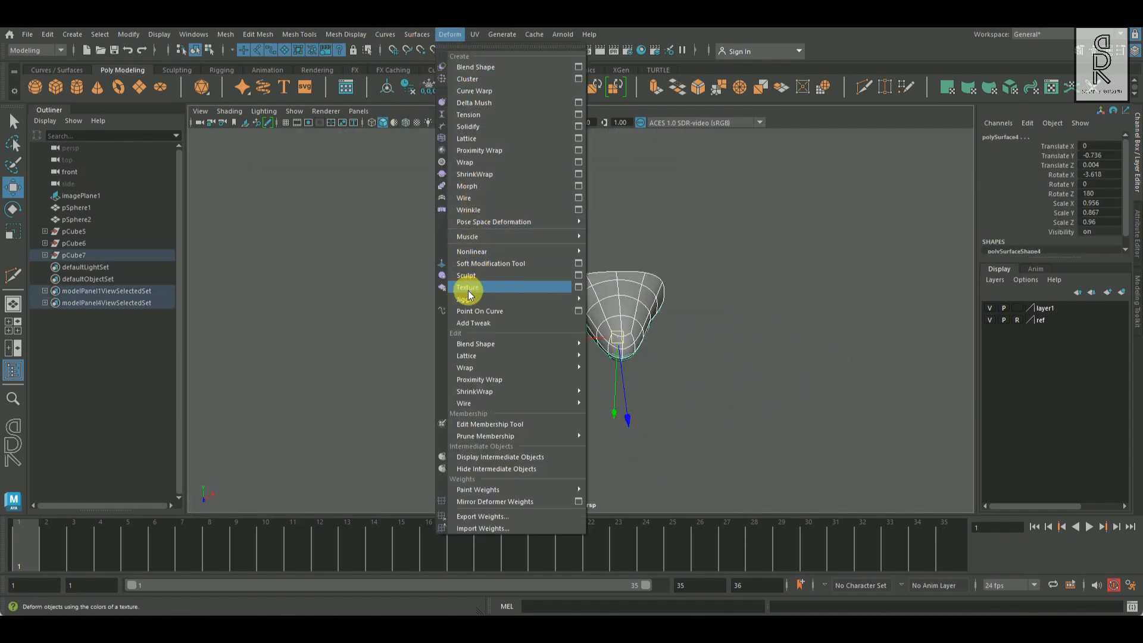
pyautogui.click(466, 138)
pyautogui.scroll(5, 663, 337)
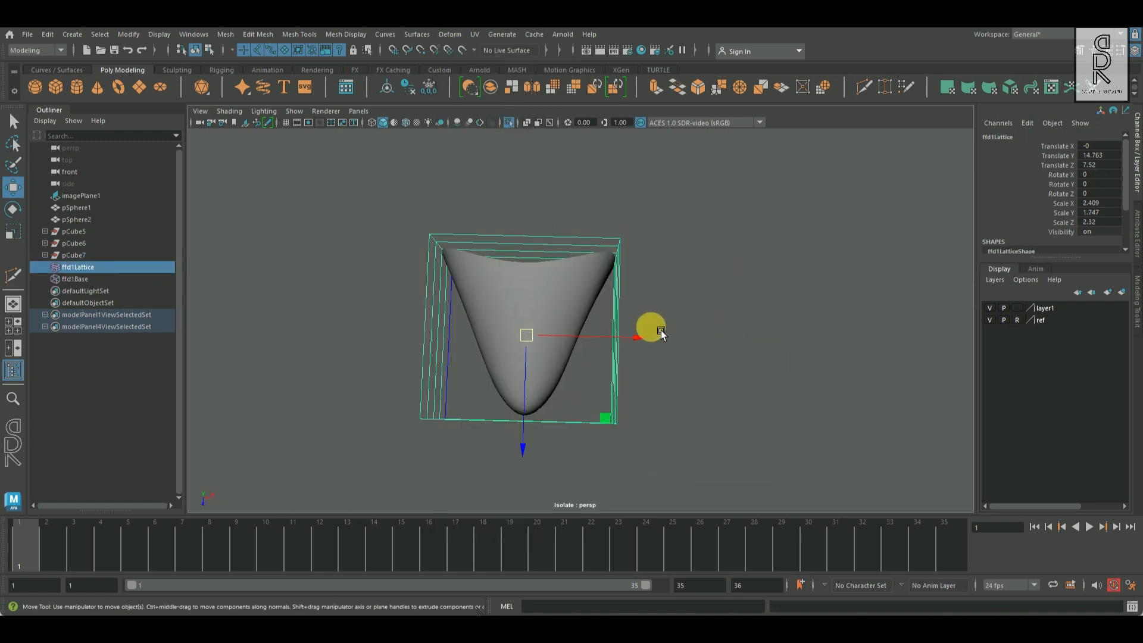
pyautogui.scroll(-3, 1041, 249)
pyautogui.moveTo(1067, 213); pyautogui.dragTo(1056, 204, button='middle')
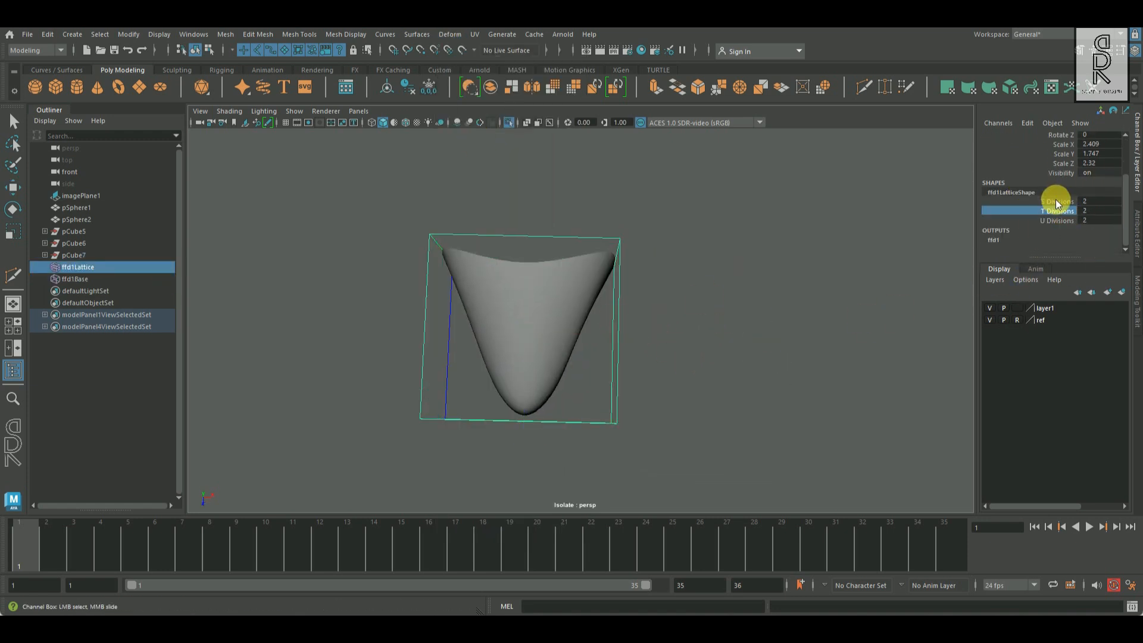
pyautogui.click(1065, 220)
pyautogui.moveTo(590, 351); pyautogui.dragTo(659, 357, button='middle')
# - Scale the rear and middle rows of lattice points wider to broaden the beak toward its base
pyautogui.press('F8')
pyautogui.press('w')
pyautogui.moveTo(463, 231); pyautogui.dragTo(745, 335)
pyautogui.press('r')
pyautogui.moveTo(710, 291); pyautogui.dragTo(731, 302)
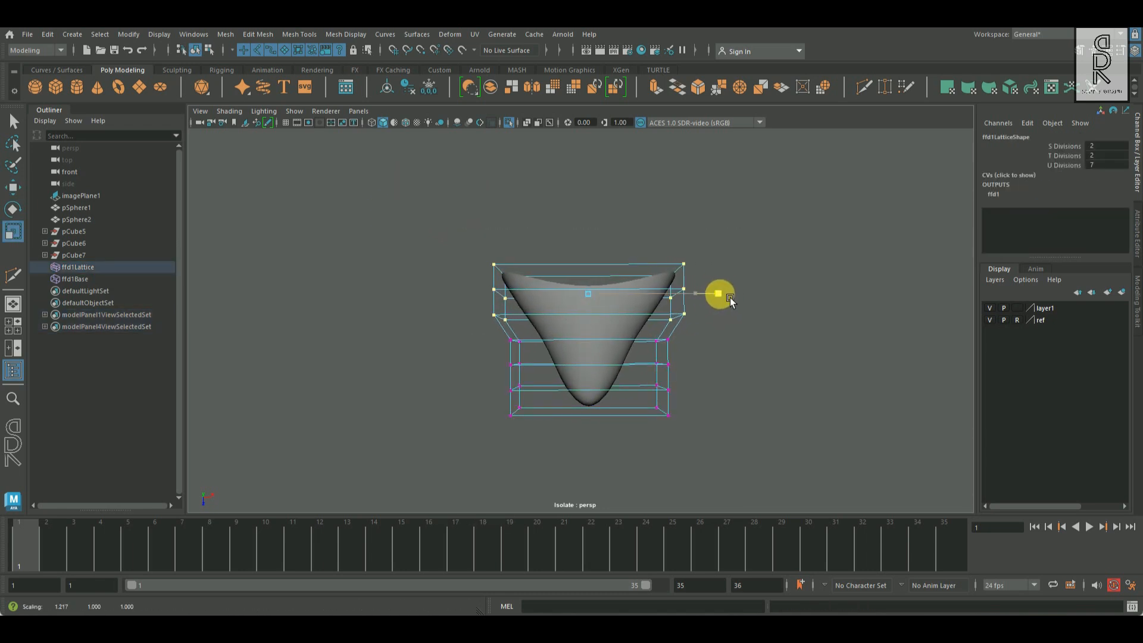
pyautogui.moveTo(498, 336); pyautogui.dragTo(621, 357)
pyautogui.moveTo(709, 344); pyautogui.dragTo(735, 346)
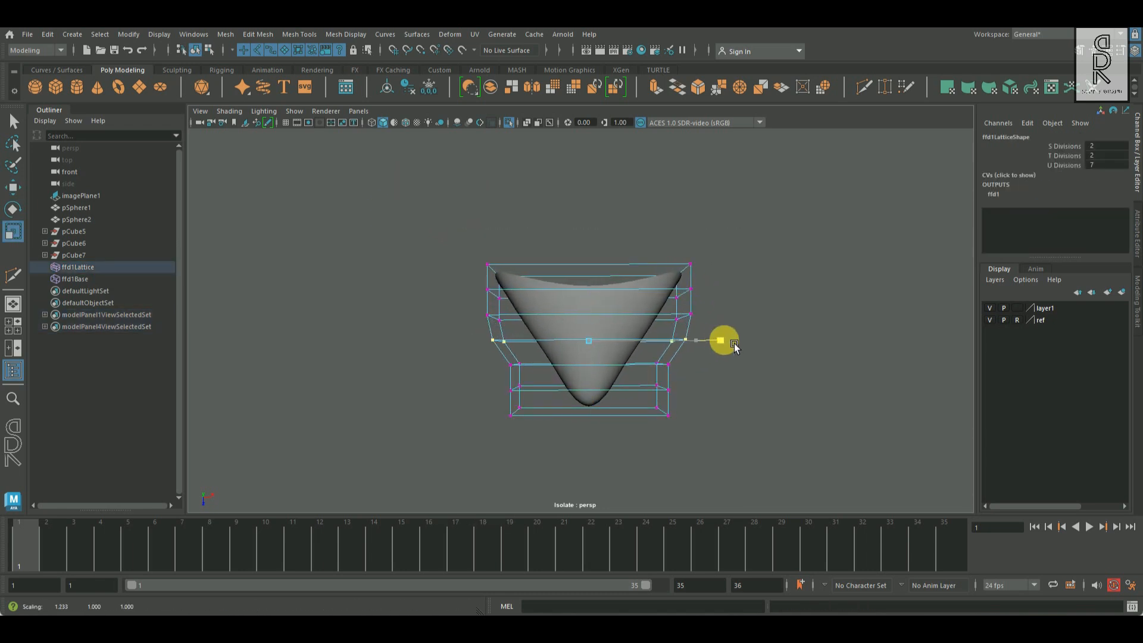
pyautogui.moveTo(741, 287); pyautogui.dragTo(543, 140)
# - End the isolation, leave lattice point editing, and put the lattice on a new display layer that is hidden
pyautogui.click(509, 122)
pyautogui.keyDown('alt'); pyautogui.moveTo(736, 323); pyautogui.dragTo(635, 258); pyautogui.keyUp('alt')
pyautogui.keyDown('alt'); pyautogui.moveTo(635, 258); pyautogui.dragTo(695, 345, button='right'); pyautogui.keyUp('alt')
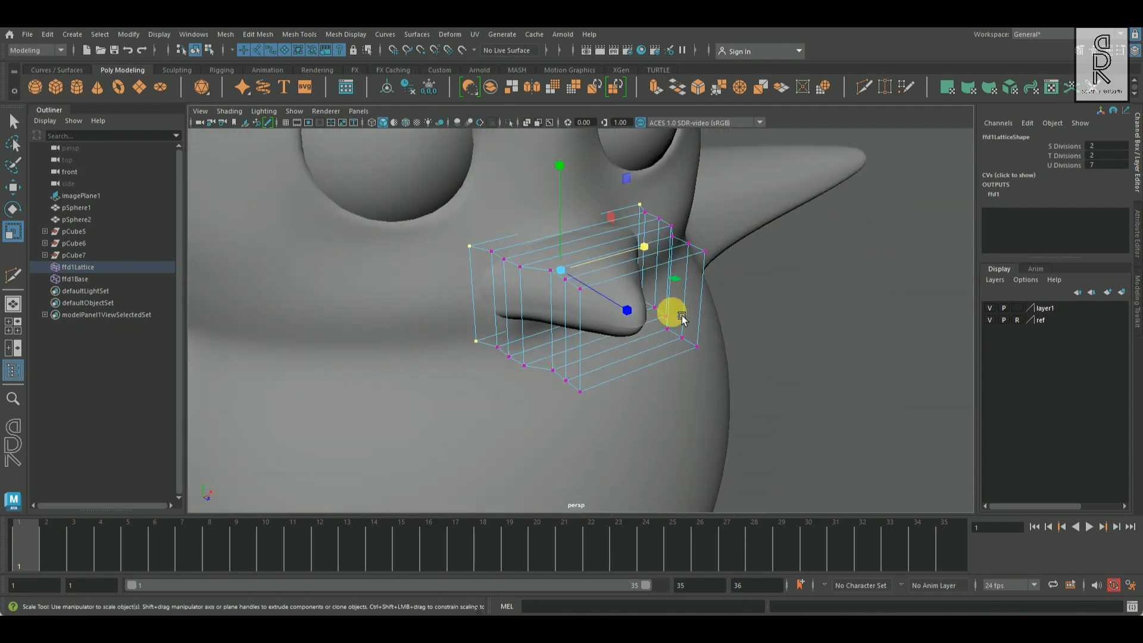
pyautogui.keyDown('alt'); pyautogui.moveTo(476, 327); pyautogui.dragTo(720, 357); pyautogui.keyUp('alt')
pyautogui.rightClick(669, 224)
pyautogui.click(733, 204)
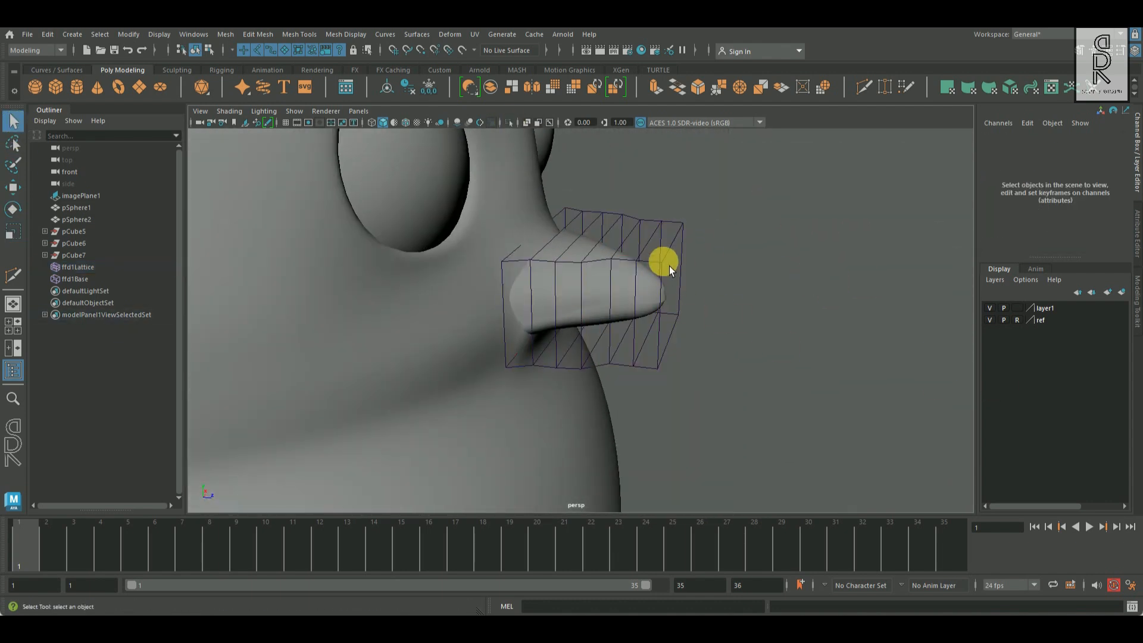
pyautogui.click(655, 298)
pyautogui.click(989, 307)
# - Examine the widened beak halves without the lattice from several sides, and show the lattice layer again
pyautogui.keyDown('alt'); pyautogui.moveTo(791, 375); pyautogui.dragTo(783, 401); pyautogui.keyUp('alt')
pyautogui.click(619, 365)
pyautogui.click(606, 327)
pyautogui.keyDown('alt'); pyautogui.moveTo(661, 393); pyautogui.dragTo(760, 250); pyautogui.keyUp('alt')
pyautogui.click(625, 312)
pyautogui.keyDown('alt'); pyautogui.moveTo(782, 368); pyautogui.dragTo(804, 413); pyautogui.keyUp('alt')
pyautogui.click(989, 307)
# - In the top view, select the rearmost row of lattice points and move it back toward the head
pyautogui.keyDown('alt'); pyautogui.moveTo(702, 324); pyautogui.dragTo(621, 249); pyautogui.keyUp('alt')
pyautogui.press('space')
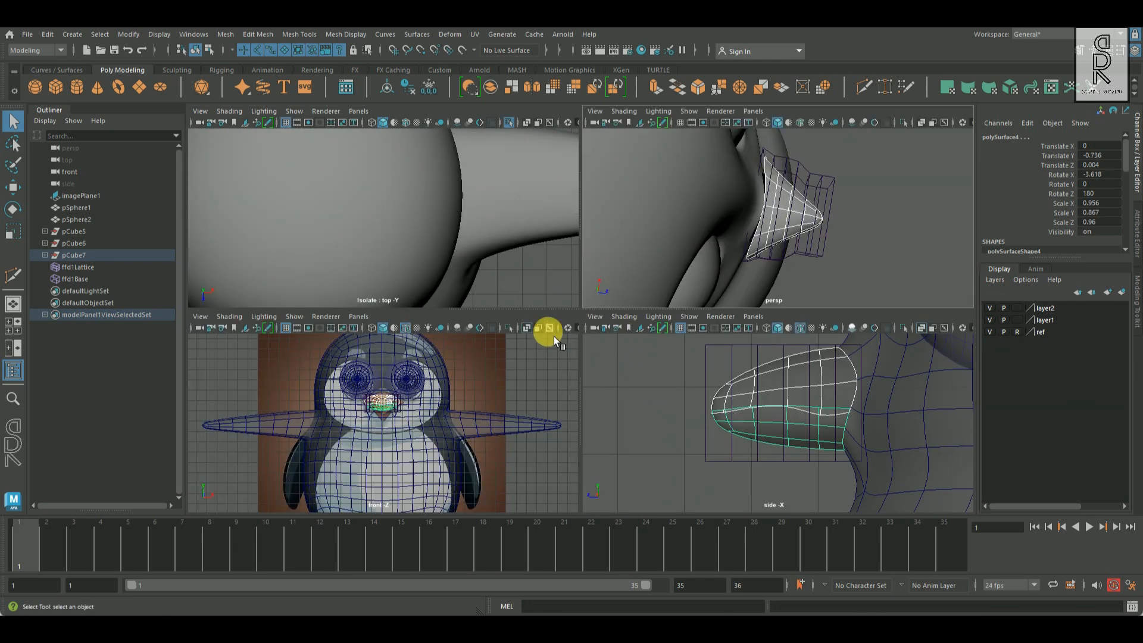
pyautogui.press('space')
pyautogui.press('f')
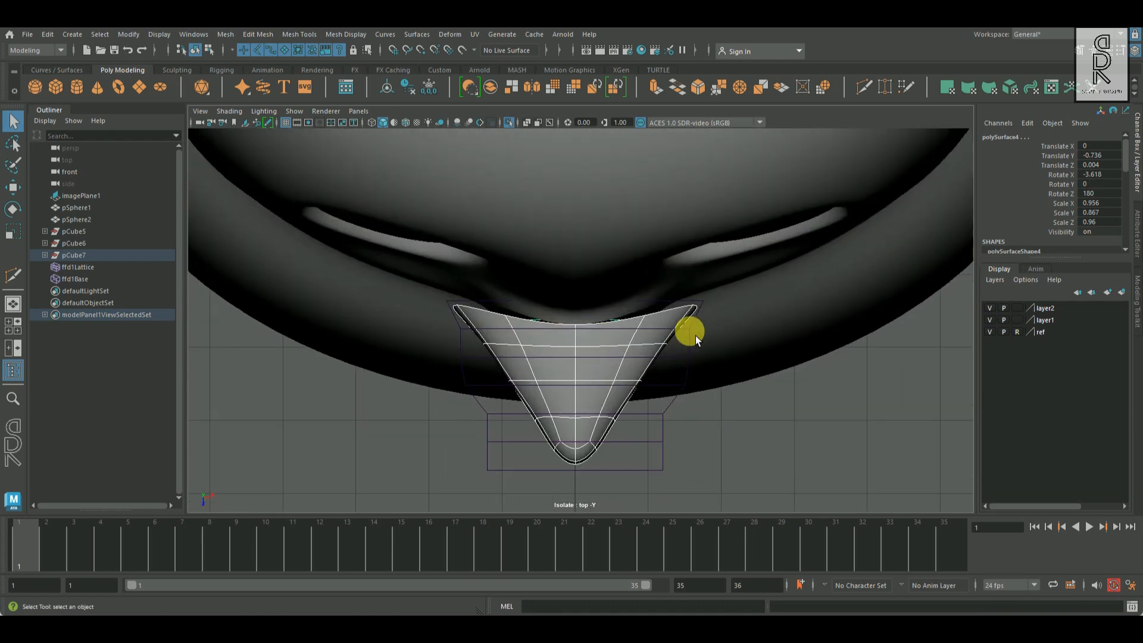
pyautogui.click(689, 327)
pyautogui.moveTo(810, 400); pyautogui.dragTo(778, 294, button='right')
pyautogui.moveTo(738, 318); pyautogui.dragTo(737, 317)
pyautogui.click(13, 187)
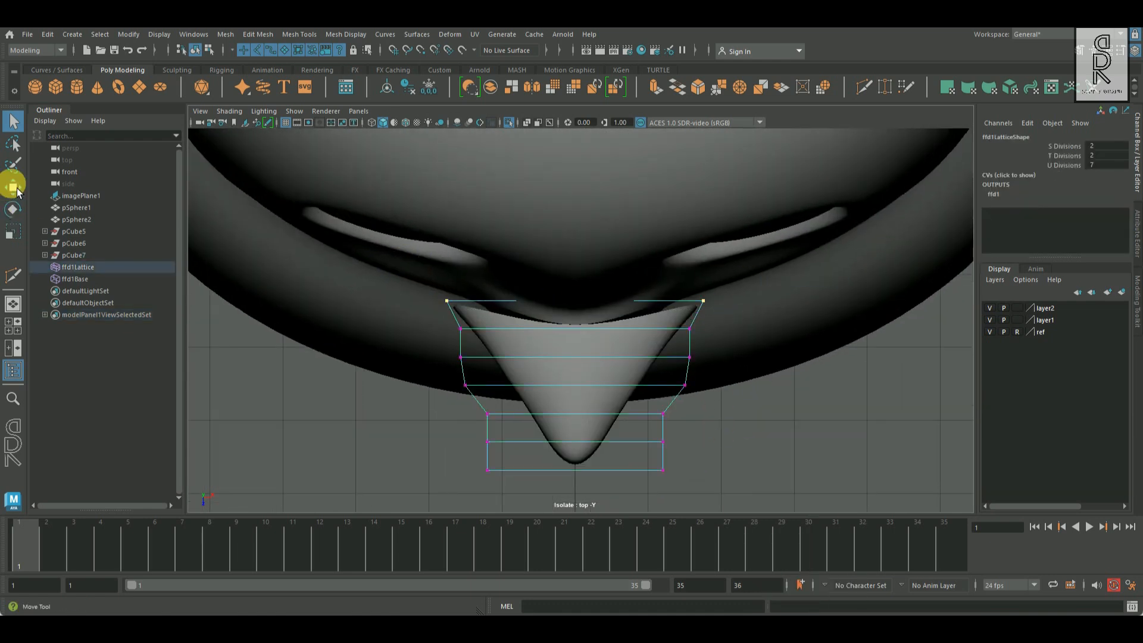
pyautogui.moveTo(577, 378); pyautogui.dragTo(587, 376)
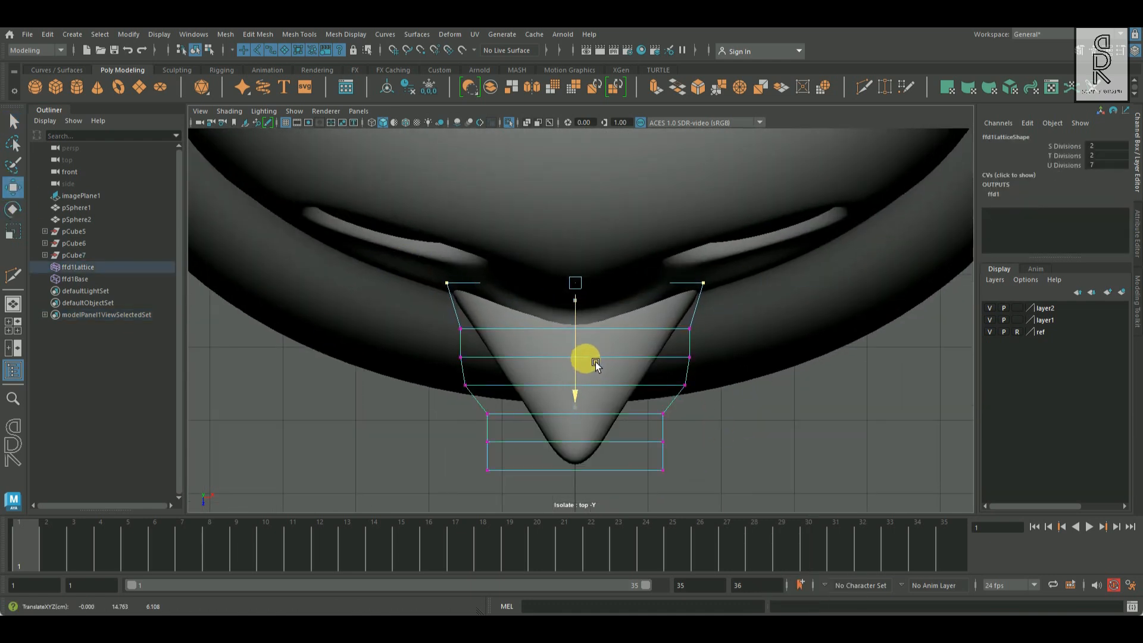
# - Widen the rearmost lattice row, shift the second row back, and widen the second and third rows to match
pyautogui.press('r')
pyautogui.moveTo(697, 280); pyautogui.dragTo(704, 285)
pyautogui.moveTo(462, 333); pyautogui.dragTo(447, 357)
pyautogui.press('w')
pyautogui.moveTo(578, 381); pyautogui.dragTo(587, 372)
pyautogui.click(12, 209)
pyautogui.press('r')
pyautogui.moveTo(677, 324); pyautogui.dragTo(701, 365)
# - Scale the four front lattice rows in width so they taper to a narrow row at the beak tip
pyautogui.moveTo(456, 386); pyautogui.dragTo(693, 396)
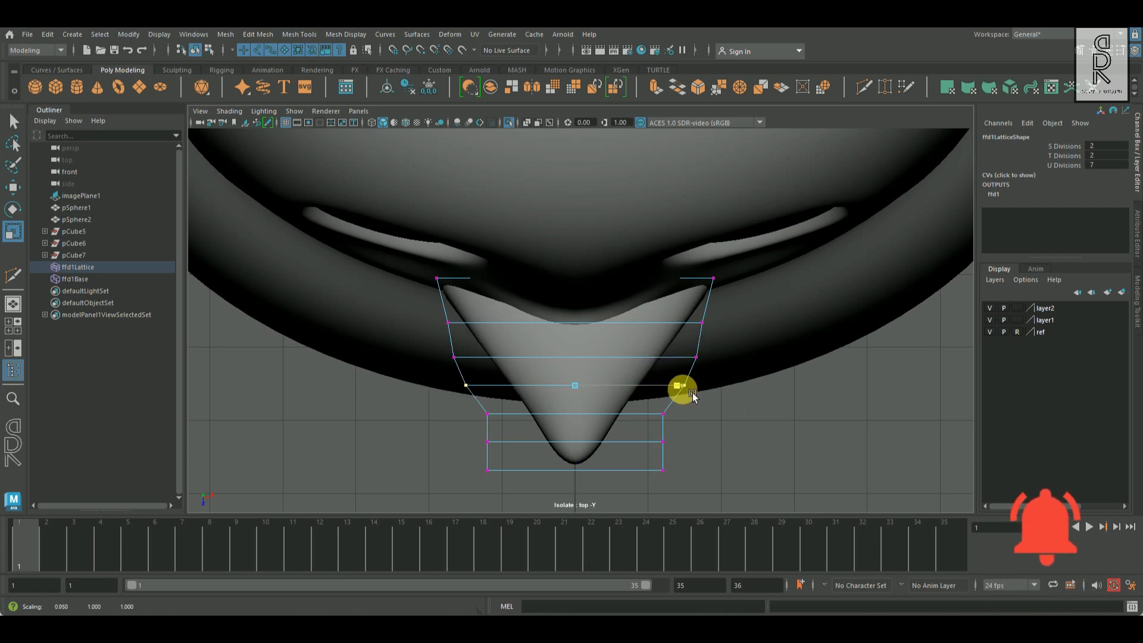
pyautogui.moveTo(498, 419); pyautogui.dragTo(695, 422)
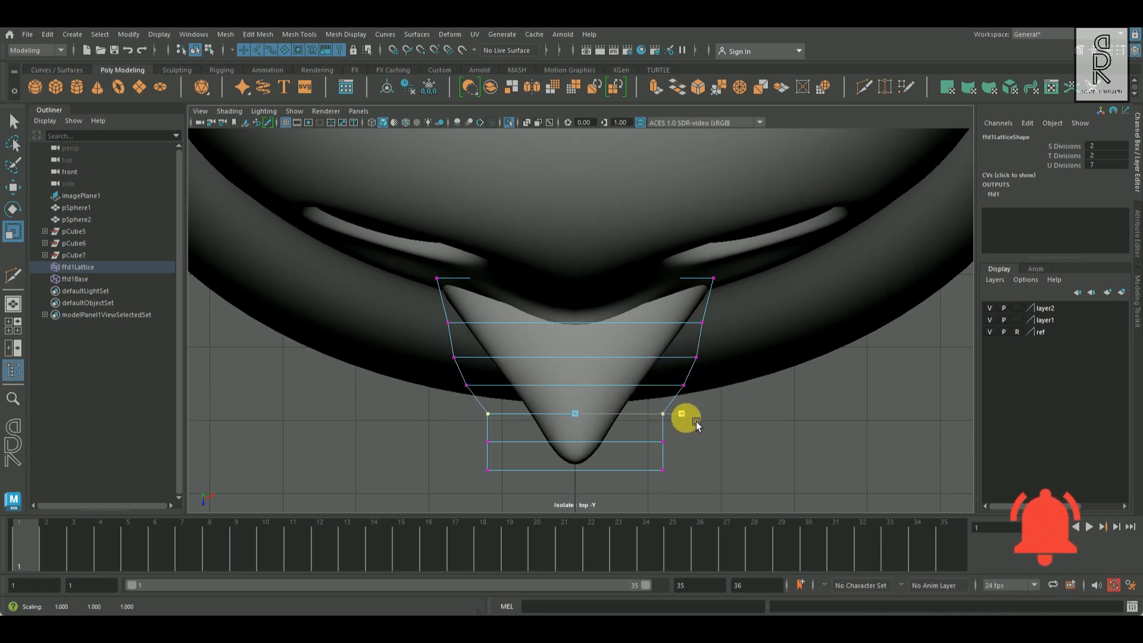
pyautogui.moveTo(603, 454); pyautogui.dragTo(649, 481)
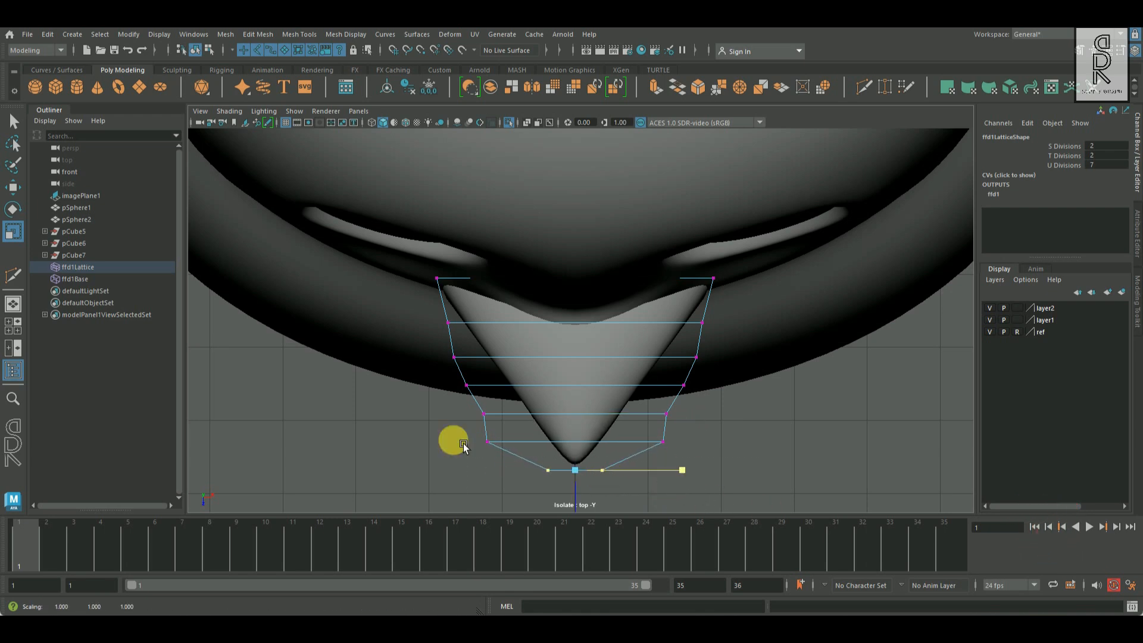
pyautogui.moveTo(464, 446); pyautogui.dragTo(665, 450)
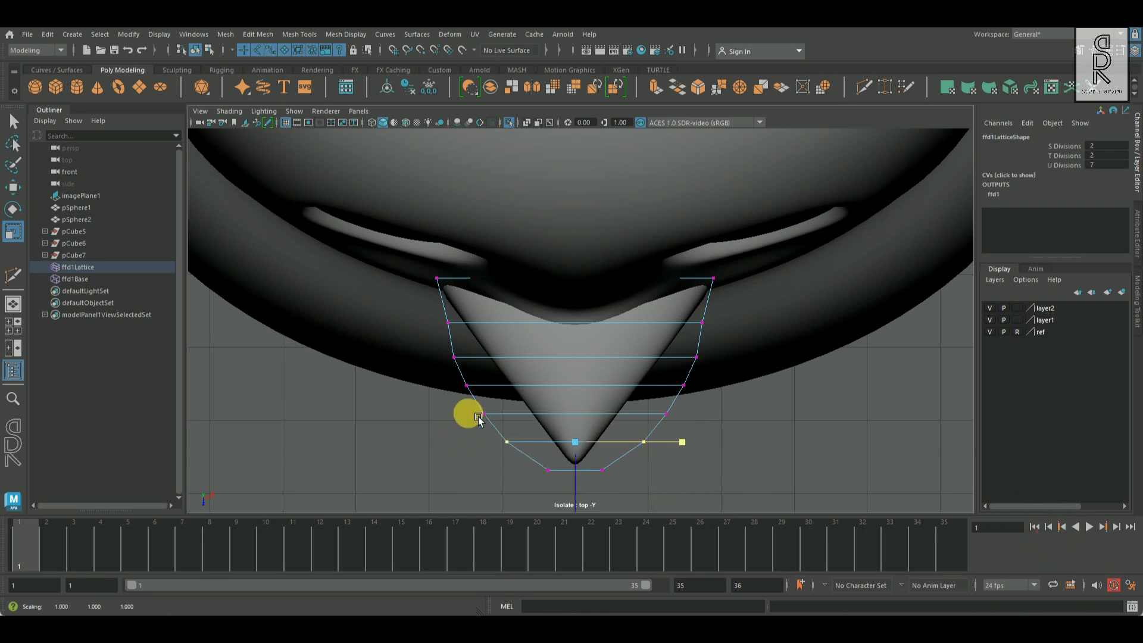
# - Return to the perspective view, hide the lattice layer, and examine the reshaped beak
pyautogui.press('space')
pyautogui.press('space')
pyautogui.keyDown('alt'); pyautogui.moveTo(774, 251); pyautogui.dragTo(730, 269); pyautogui.keyUp('alt')
pyautogui.click(751, 297)
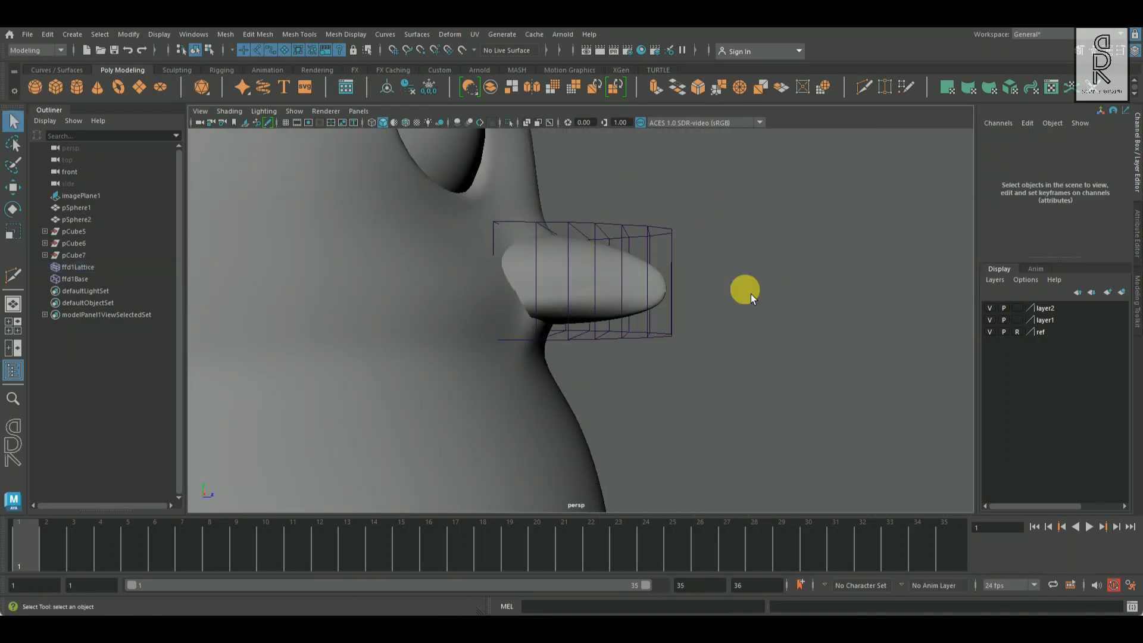
pyautogui.click(989, 307)
pyautogui.press('f')
pyautogui.keyDown('alt'); pyautogui.moveTo(492, 359); pyautogui.dragTo(658, 245); pyautogui.keyUp('alt')
# - In the side view, scale the front five lattice rows down in height so the beak tapers to its tip
pyautogui.click(659, 244)
pyautogui.moveTo(737, 244); pyautogui.dragTo(735, 215, button='right')
pyautogui.press('space')
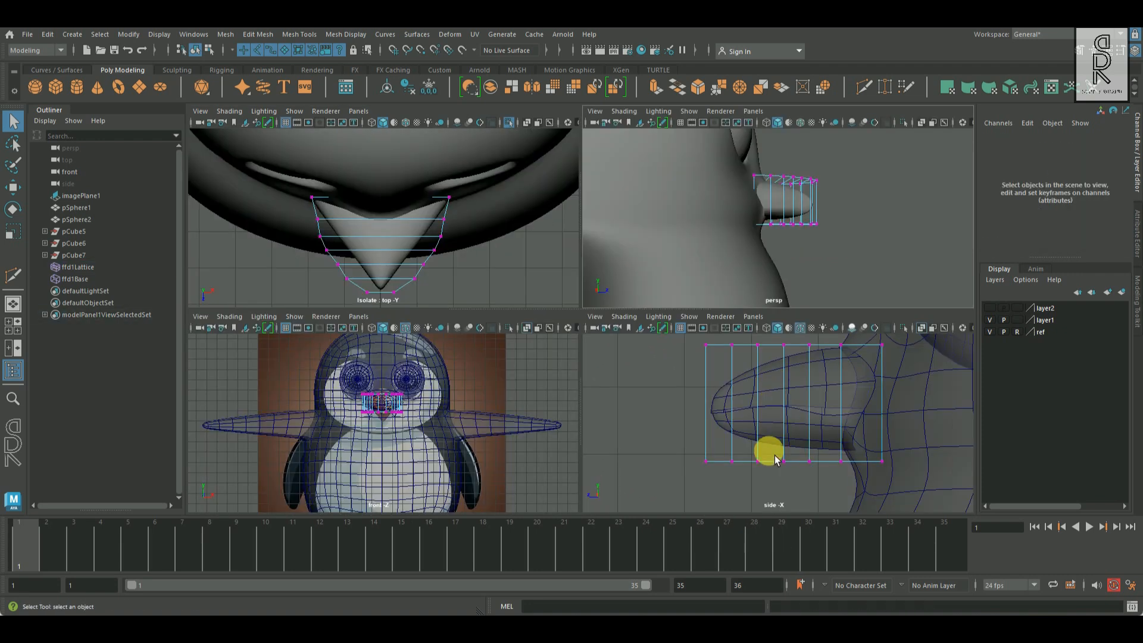
pyautogui.press('space')
pyautogui.scroll(4, 571, 316)
pyautogui.moveTo(503, 465); pyautogui.dragTo(502, 465)
pyautogui.press('r')
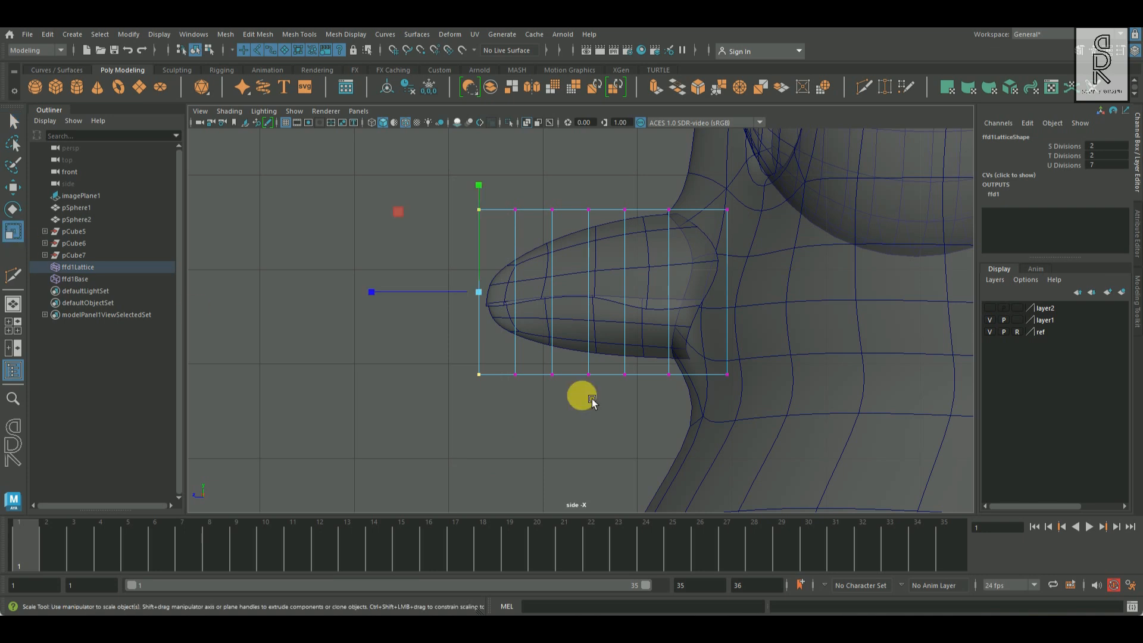
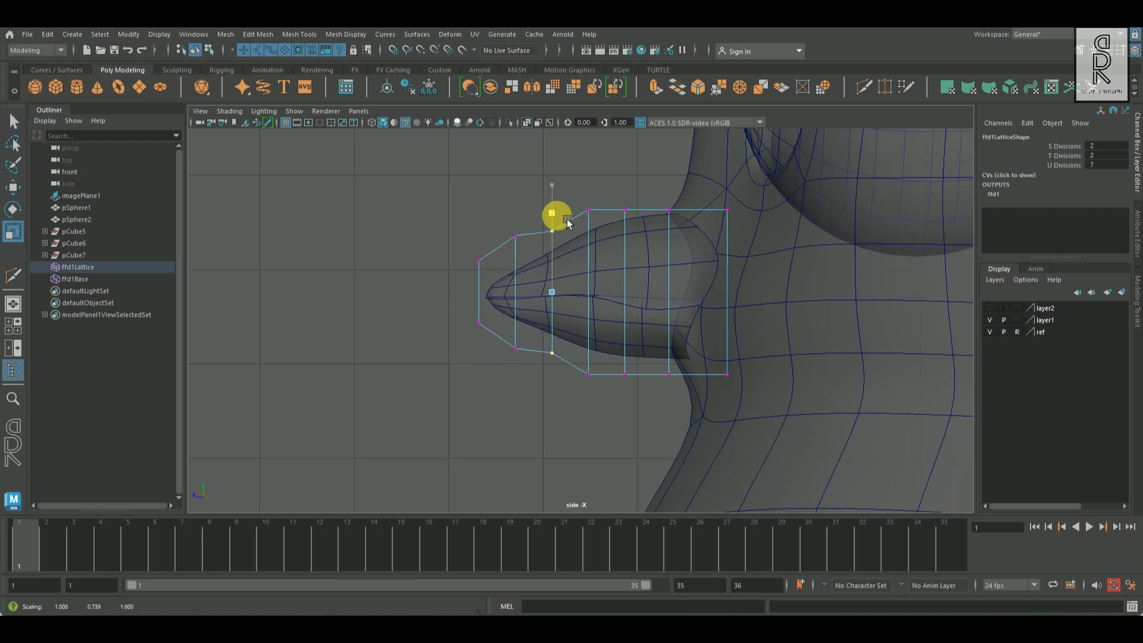
pyautogui.moveTo(611, 361); pyautogui.dragTo(632, 203)
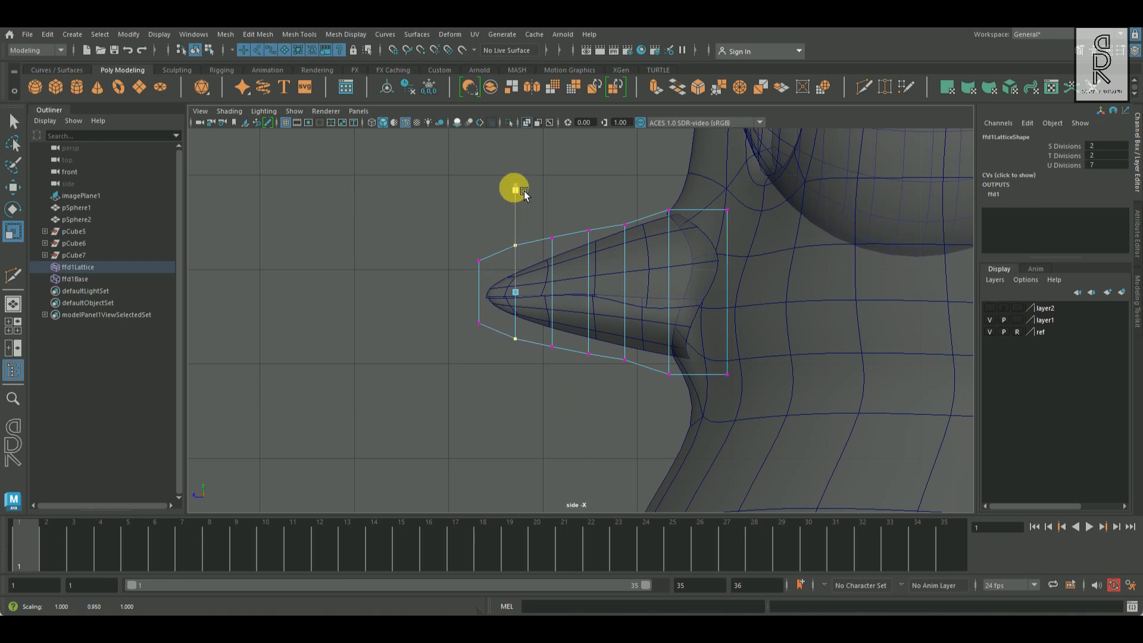
pyautogui.moveTo(517, 187); pyautogui.dragTo(518, 190)
# - Lower the lattice row at the beak tip and raise the middle rows and their underside points to curve the profile
pyautogui.moveTo(460, 212); pyautogui.dragTo(482, 361)
pyautogui.moveTo(479, 200); pyautogui.dragTo(479, 215)
pyautogui.moveTo(572, 190); pyautogui.dragTo(607, 414)
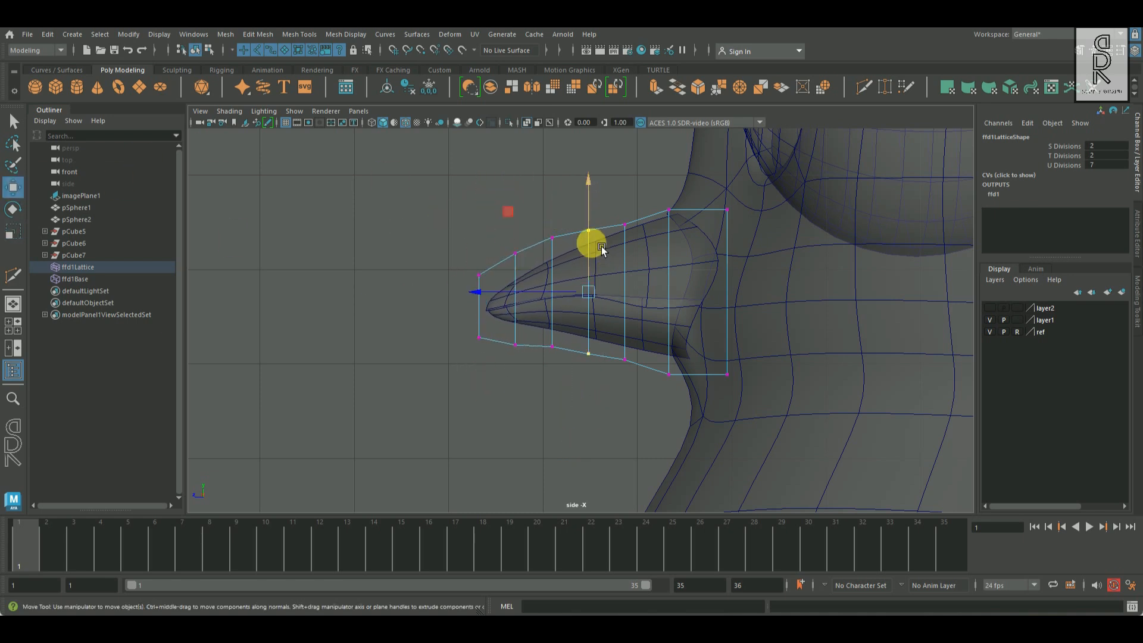
pyautogui.moveTo(637, 237); pyautogui.dragTo(636, 232)
pyautogui.moveTo(544, 201); pyautogui.dragTo(581, 424)
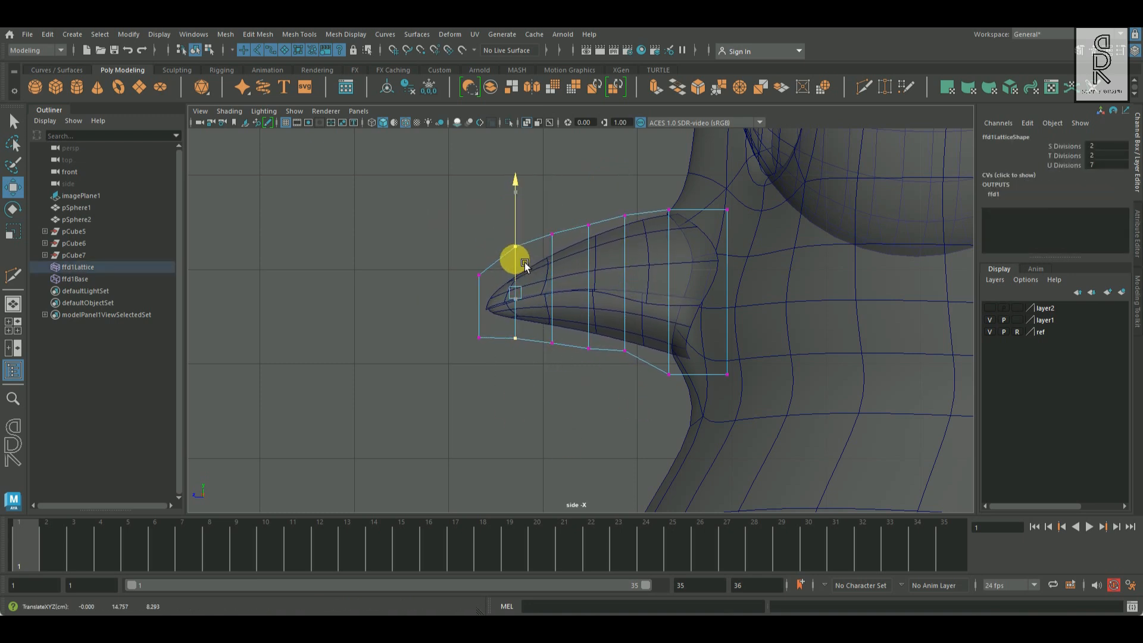
pyautogui.moveTo(634, 401); pyautogui.dragTo(588, 344)
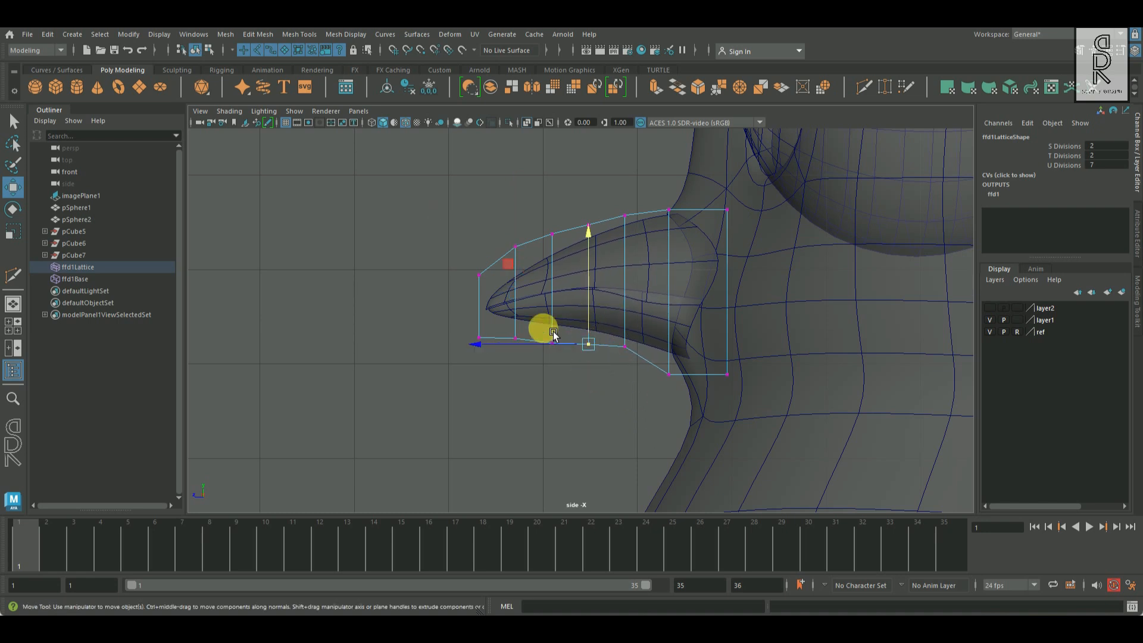
# - Return to perspective, leave lattice point editing, and examine the beak on the whole penguin
pyautogui.press('space')
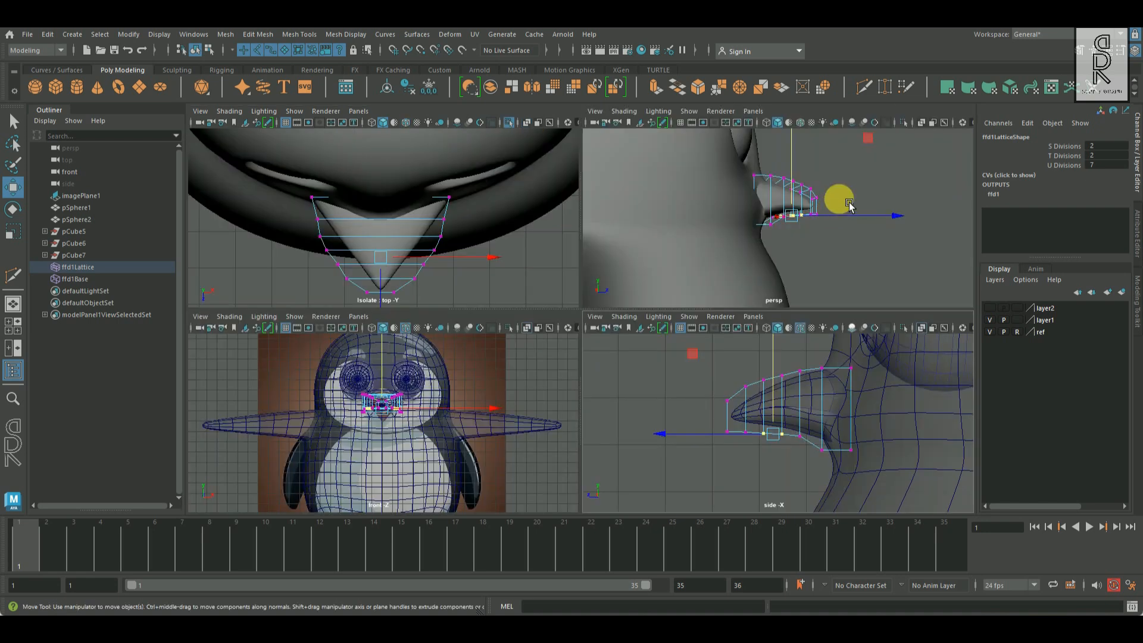
pyautogui.press('space')
pyautogui.keyDown('alt'); pyautogui.moveTo(706, 314); pyautogui.dragTo(591, 340); pyautogui.keyUp('alt')
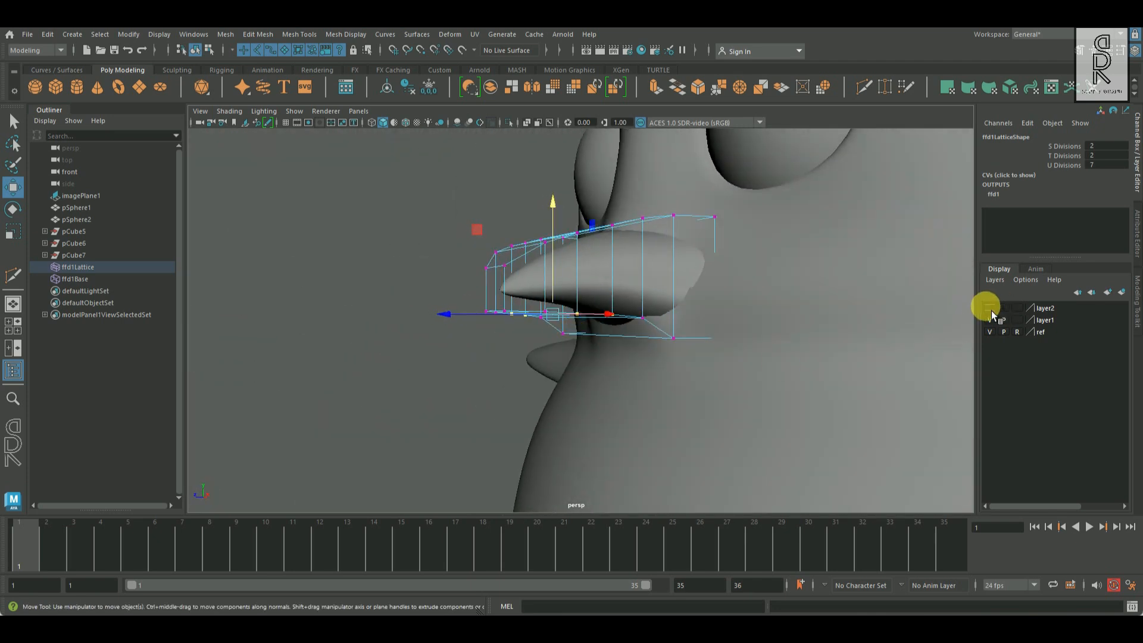
pyautogui.moveTo(716, 359)
pyautogui.keyDown('alt'); pyautogui.mouseDown()
pyautogui.moveTo(446, 373)
pyautogui.moveTo(738, 358)
pyautogui.mouseUp(); pyautogui.keyUp('alt')
pyautogui.moveTo(595, 275); pyautogui.dragTo(694, 209, button='right')
pyautogui.click(687, 268)
pyautogui.scroll(-5, 646, 384)
pyautogui.moveTo(638, 389)
pyautogui.keyDown('alt'); pyautogui.mouseDown()
pyautogui.moveTo(458, 392)
pyautogui.moveTo(634, 377)
pyautogui.mouseUp(); pyautogui.keyUp('alt')
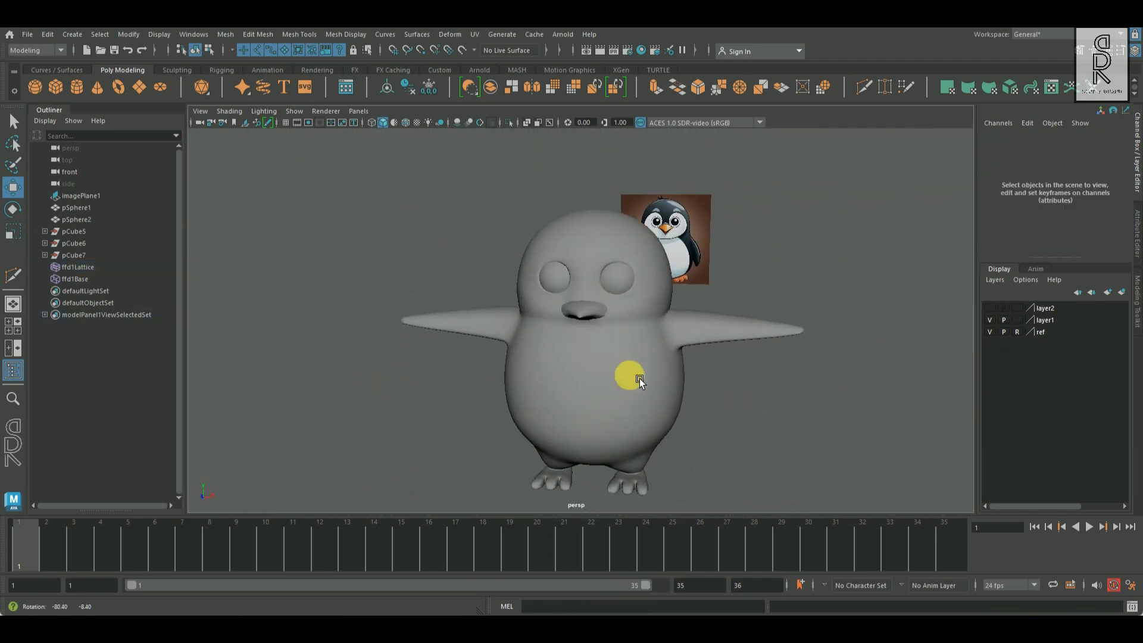
# - Isolate the penguin's body and switch it to vertex editing around the beak opening
pyautogui.scroll(5, 701, 396)
pyautogui.keyDown('alt'); pyautogui.moveTo(702, 397); pyautogui.dragTo(846, 391); pyautogui.keyUp('alt')
pyautogui.scroll(5, 833, 394)
pyautogui.keyDown('alt'); pyautogui.moveTo(774, 411); pyautogui.dragTo(672, 424); pyautogui.keyUp('alt')
pyautogui.click(610, 380)
pyautogui.click(509, 122)
pyautogui.keyDown('alt'); pyautogui.moveTo(756, 345); pyautogui.dragTo(660, 335); pyautogui.keyUp('alt')
pyautogui.moveTo(597, 228); pyautogui.dragTo(543, 229, button='right')
pyautogui.keyDown('alt'); pyautogui.moveTo(563, 265); pyautogui.dragTo(551, 293); pyautogui.keyUp('alt')
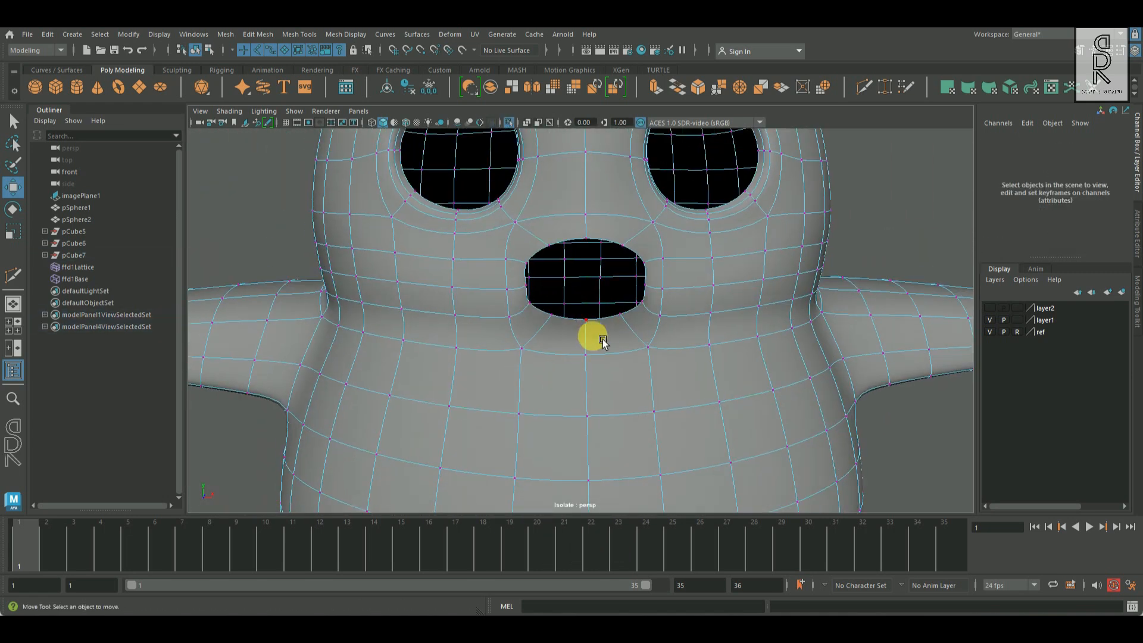
# - Enable Object X symmetry and move the side vertices of the beak opening outward to match the beak's width
pyautogui.keyDown('alt'); pyautogui.moveTo(609, 337); pyautogui.dragTo(567, 334); pyautogui.keyUp('alt')
pyautogui.scroll(4, 536, 299)
pyautogui.click(480, 269)
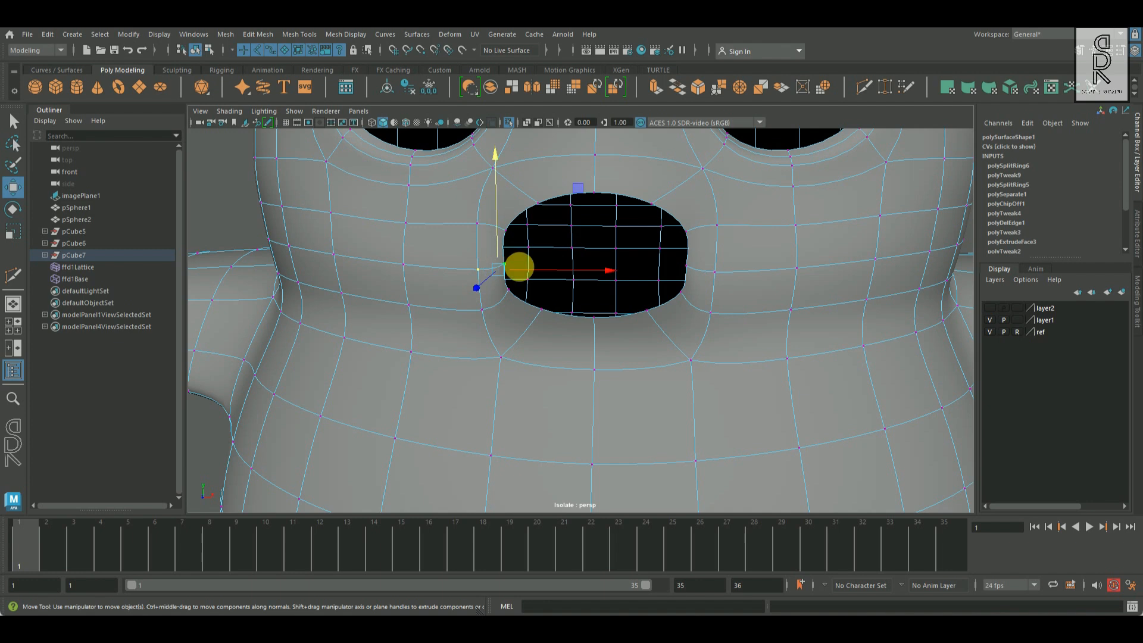
pyautogui.keyDown('shift'); pyautogui.click(696, 272); pyautogui.keyUp('shift')
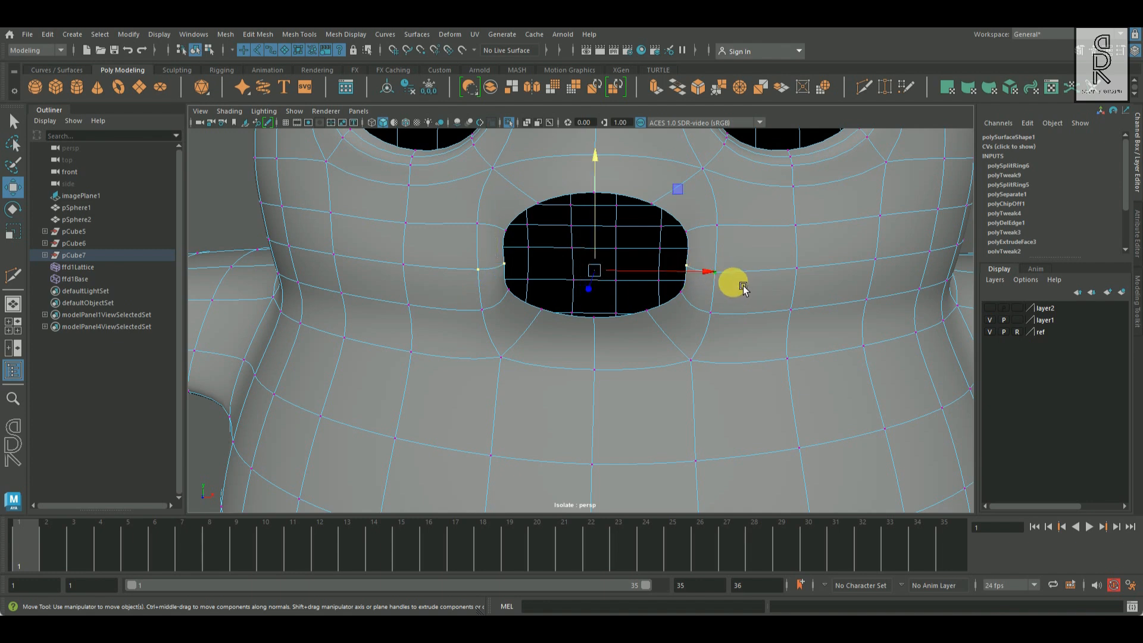
pyautogui.click(727, 238)
pyautogui.moveTo(728, 240); pyautogui.dragTo(700, 183)
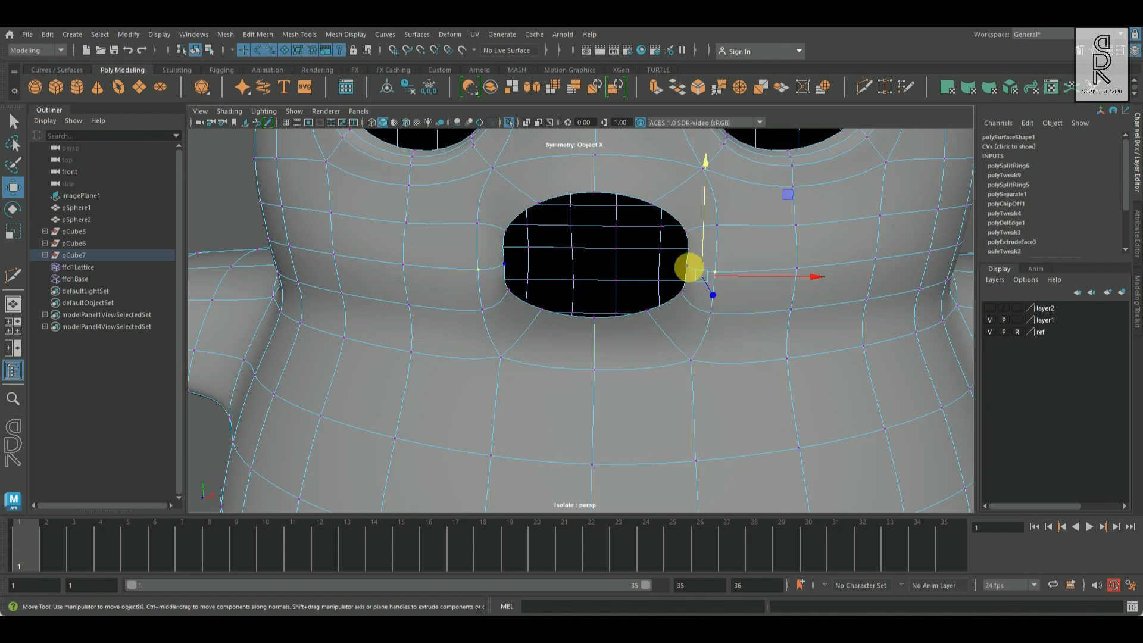
pyautogui.click(527, 124)
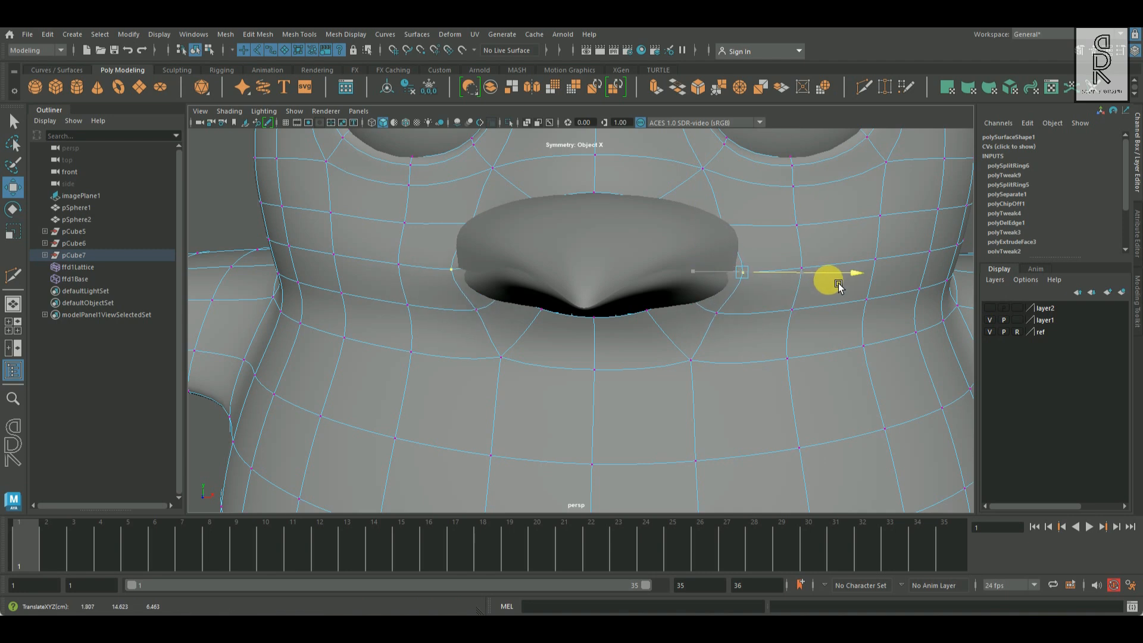
# - Adjust the depth of the beak opening's rim vertices so the body surface follows the base of the beak
pyautogui.keyDown('alt'); pyautogui.moveTo(838, 292); pyautogui.dragTo(784, 305); pyautogui.keyUp('alt')
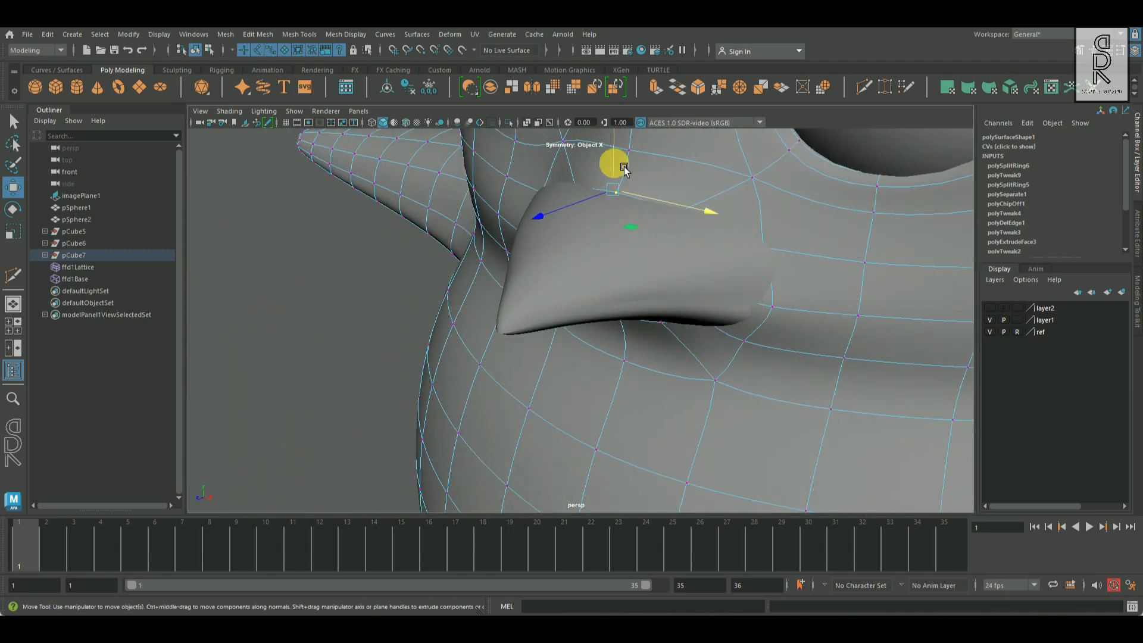
pyautogui.keyDown('alt'); pyautogui.moveTo(632, 180); pyautogui.dragTo(663, 366); pyautogui.keyUp('alt')
pyautogui.keyDown('alt'); pyautogui.moveTo(634, 292); pyautogui.dragTo(725, 360); pyautogui.keyUp('alt')
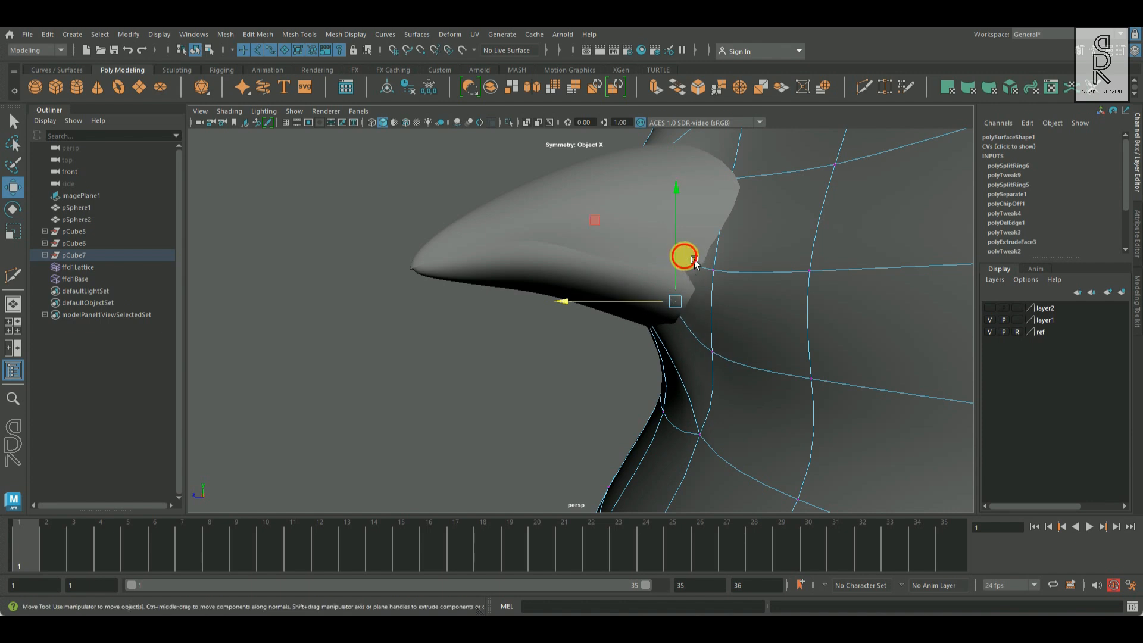
pyautogui.moveTo(642, 260); pyautogui.dragTo(663, 263)
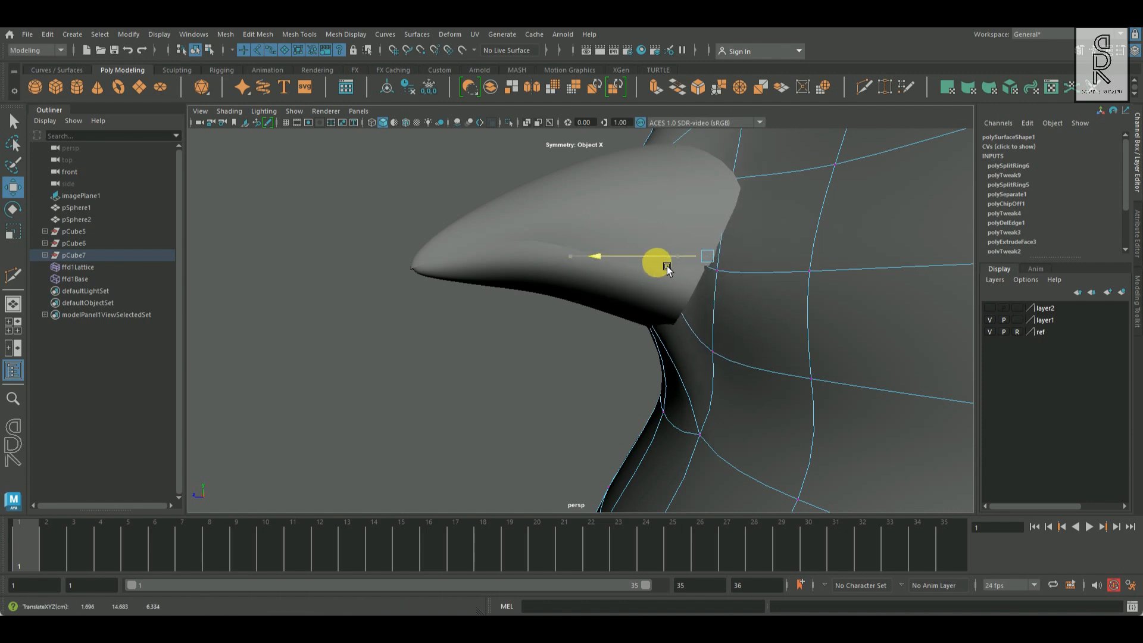
pyautogui.keyDown('alt'); pyautogui.moveTo(730, 362); pyautogui.dragTo(831, 381); pyautogui.keyUp('alt')
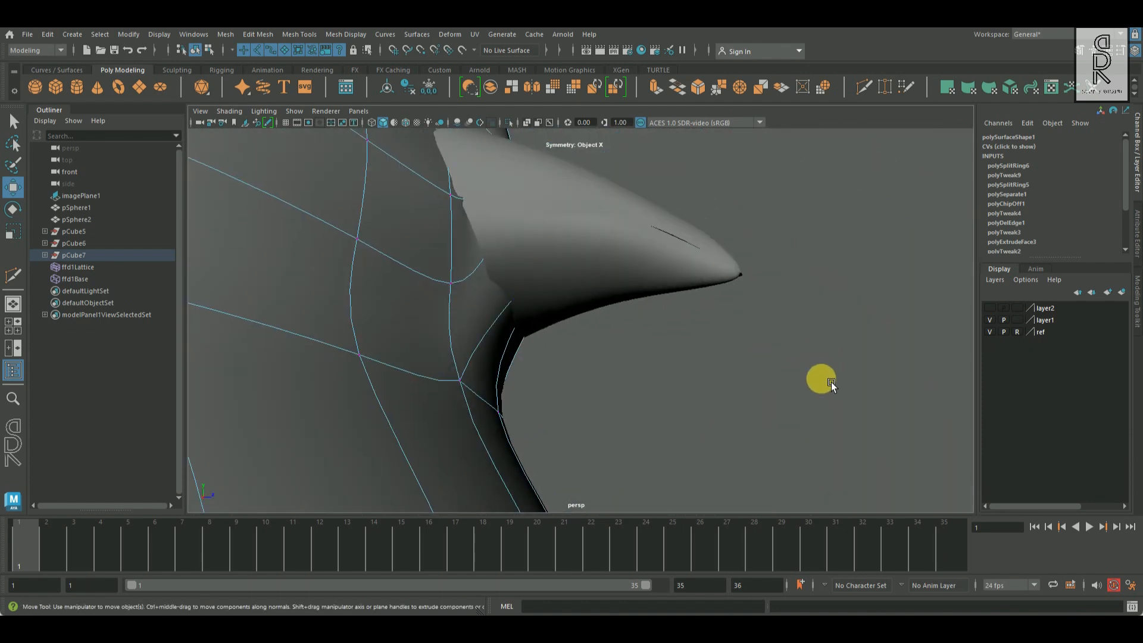
pyautogui.moveTo(609, 309); pyautogui.dragTo(628, 296)
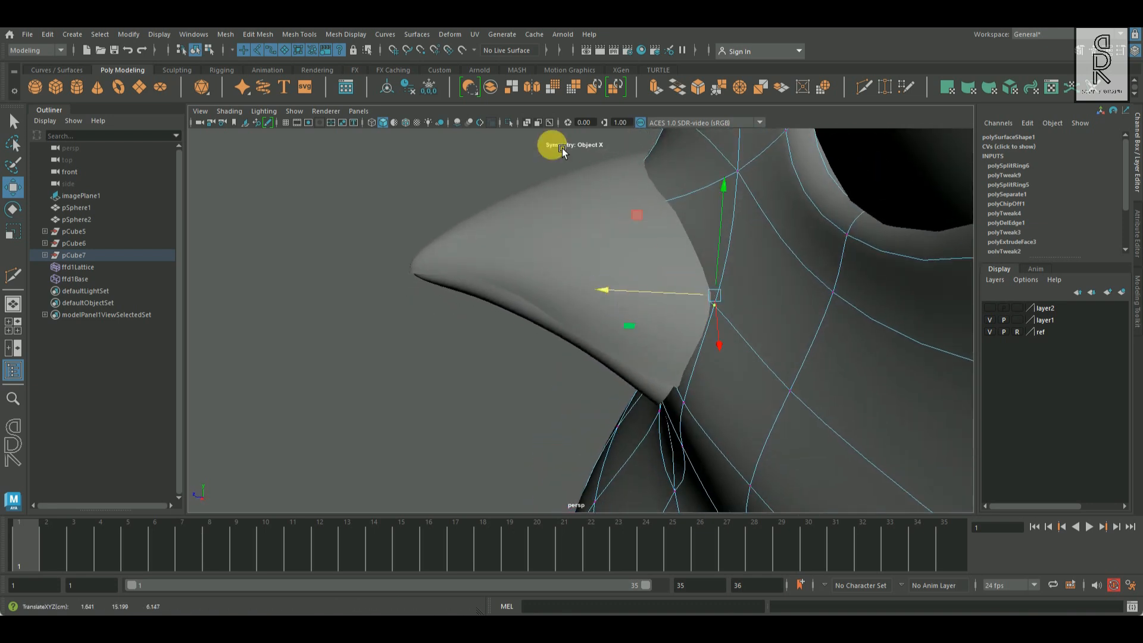
# - Select a hidden side rim vertex on the isolated body, show the beak again, and reposition that vertex against the beak's base
pyautogui.click(526, 131)
pyautogui.moveTo(761, 237); pyautogui.dragTo(832, 213, button='right')
pyautogui.click(509, 123)
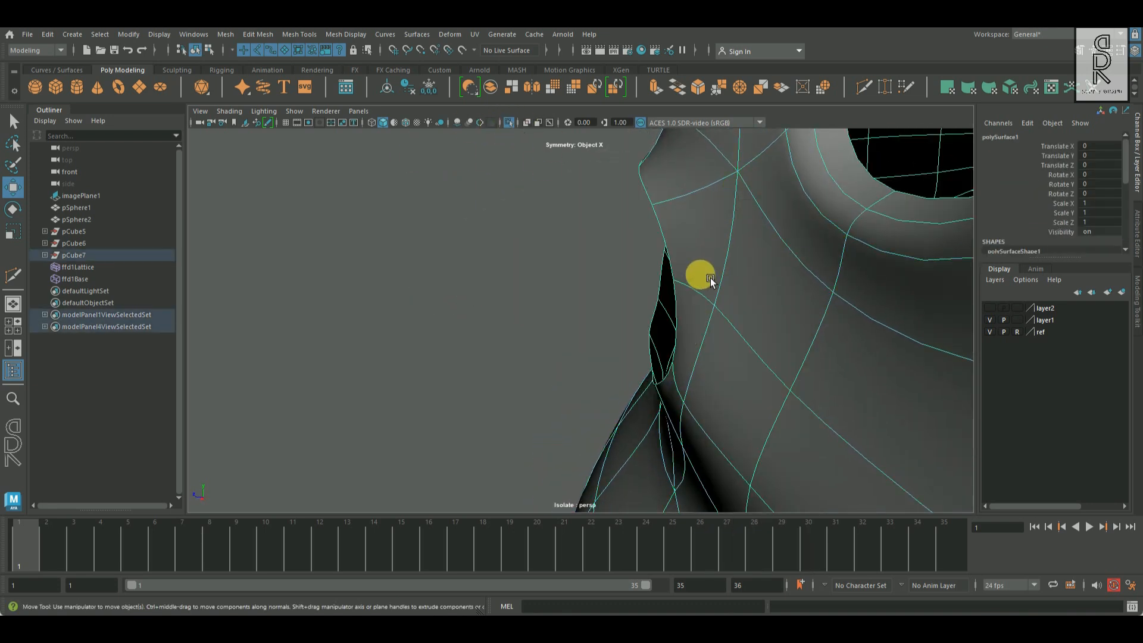
pyautogui.keyDown('alt'); pyautogui.moveTo(694, 276); pyautogui.dragTo(762, 220); pyautogui.keyUp('alt')
pyautogui.rightClick(761, 219)
pyautogui.click(703, 219)
pyautogui.click(745, 234)
pyautogui.click(509, 123)
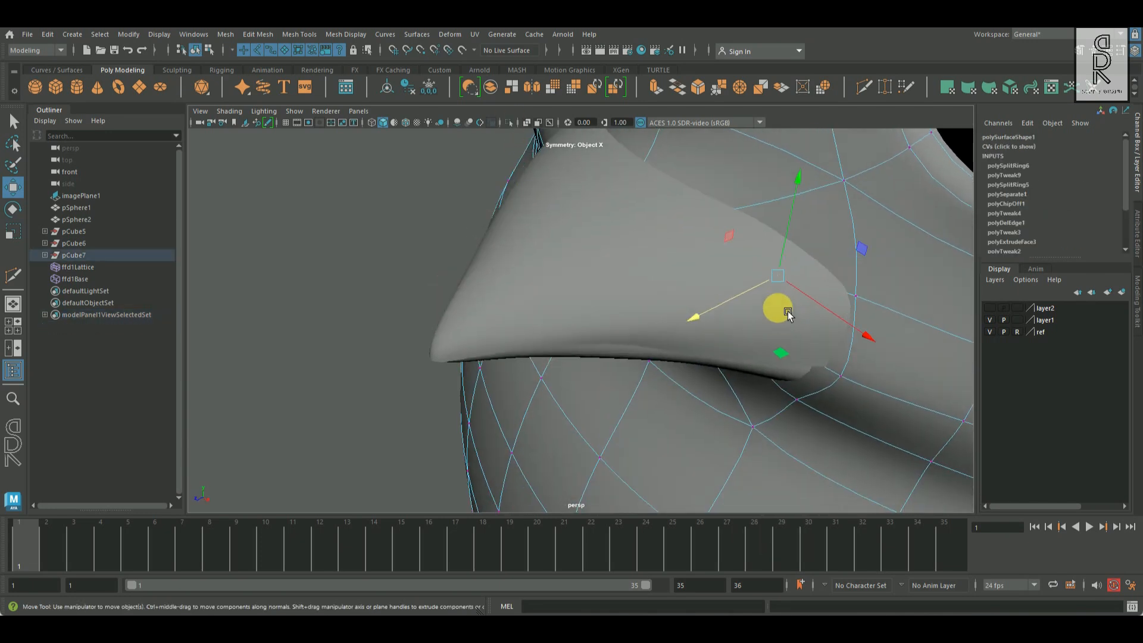
pyautogui.moveTo(853, 310); pyautogui.dragTo(873, 325)
pyautogui.moveTo(794, 322); pyautogui.dragTo(796, 310)
pyautogui.keyDown('alt'); pyautogui.moveTo(797, 310); pyautogui.dragTo(799, 285); pyautogui.keyUp('alt')
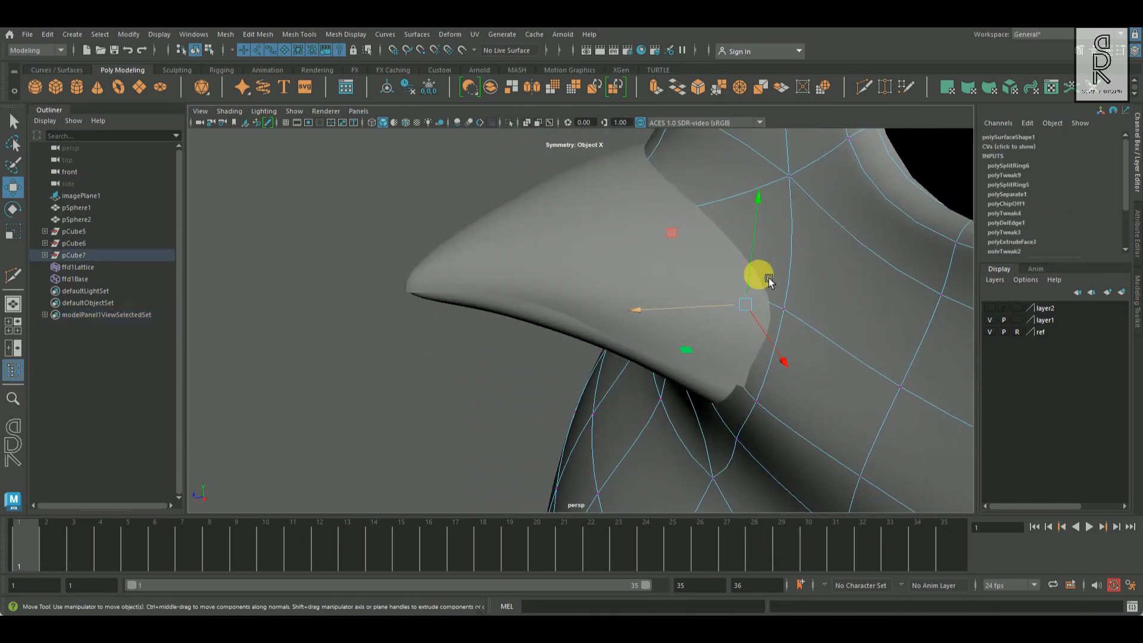
# - Leave vertex editing and examine the beak's fit on the whole penguin
pyautogui.keyDown('alt'); pyautogui.moveTo(764, 247); pyautogui.dragTo(591, 357); pyautogui.keyUp('alt')
pyautogui.moveTo(666, 275); pyautogui.dragTo(751, 255, button='right')
pyautogui.click(785, 268)
pyautogui.keyDown('alt'); pyautogui.moveTo(815, 333); pyautogui.dragTo(768, 394); pyautogui.keyUp('alt')
pyautogui.keyDown('alt'); pyautogui.moveTo(768, 394); pyautogui.dragTo(745, 381); pyautogui.keyUp('alt')
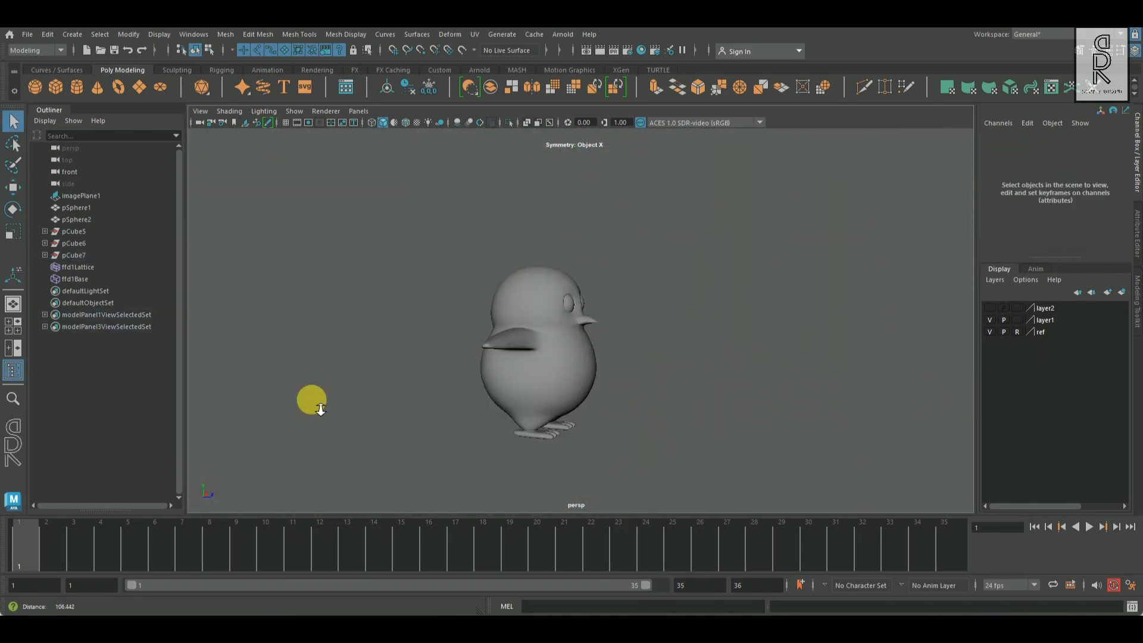
pyautogui.keyDown('alt'); pyautogui.moveTo(316, 405); pyautogui.dragTo(506, 357); pyautogui.keyUp('alt')
pyautogui.keyDown('alt'); pyautogui.moveTo(505, 358); pyautogui.dragTo(786, 479, button='right'); pyautogui.keyUp('alt')
# - Isolate the upper beak half, display it unsmoothed, and extrude its faces to give the shell thickness
pyautogui.click(565, 315)
pyautogui.click(511, 122)
pyautogui.keyDown('alt'); pyautogui.moveTo(631, 238); pyautogui.dragTo(607, 223); pyautogui.keyUp('alt')
pyautogui.keyDown('shift'); pyautogui.moveTo(607, 222); pyautogui.dragTo(619, 349, button='right'); pyautogui.keyUp('shift')
pyautogui.press('1')
pyautogui.keyDown('alt'); pyautogui.moveTo(674, 354); pyautogui.dragTo(821, 300); pyautogui.keyUp('alt')
pyautogui.moveTo(884, 237); pyautogui.dragTo(884, 238)
pyautogui.hotkey('ctrl', 'z')
pyautogui.moveTo(814, 339); pyautogui.dragTo(812, 339)
pyautogui.keyDown('alt'); pyautogui.moveTo(708, 331); pyautogui.dragTo(740, 408); pyautogui.keyUp('alt')
pyautogui.moveTo(800, 336); pyautogui.dragTo(811, 346)
pyautogui.keyDown('alt'); pyautogui.moveTo(704, 356); pyautogui.dragTo(638, 439); pyautogui.keyUp('alt')
# - Return the thickened upper beak to object mode and reverse its normals
pyautogui.scroll(5, 638, 438)
pyautogui.press('q')
pyautogui.moveTo(666, 281); pyautogui.dragTo(723, 258, button='right')
pyautogui.scroll(-10, 702, 332)
pyautogui.keyDown('shift'); pyautogui.moveTo(645, 291); pyautogui.dragTo(793, 271, button='right'); pyautogui.keyUp('shift')
pyautogui.scroll(8, 619, 342)
pyautogui.scroll(-4, 682, 338)
# - Bevel the upper beak's rim edges, toggle the bevel's Chamfer option, and preview the beak smoothed
pyautogui.moveTo(602, 276); pyautogui.dragTo(620, 244, button='right')
pyautogui.doubleClick(594, 329)
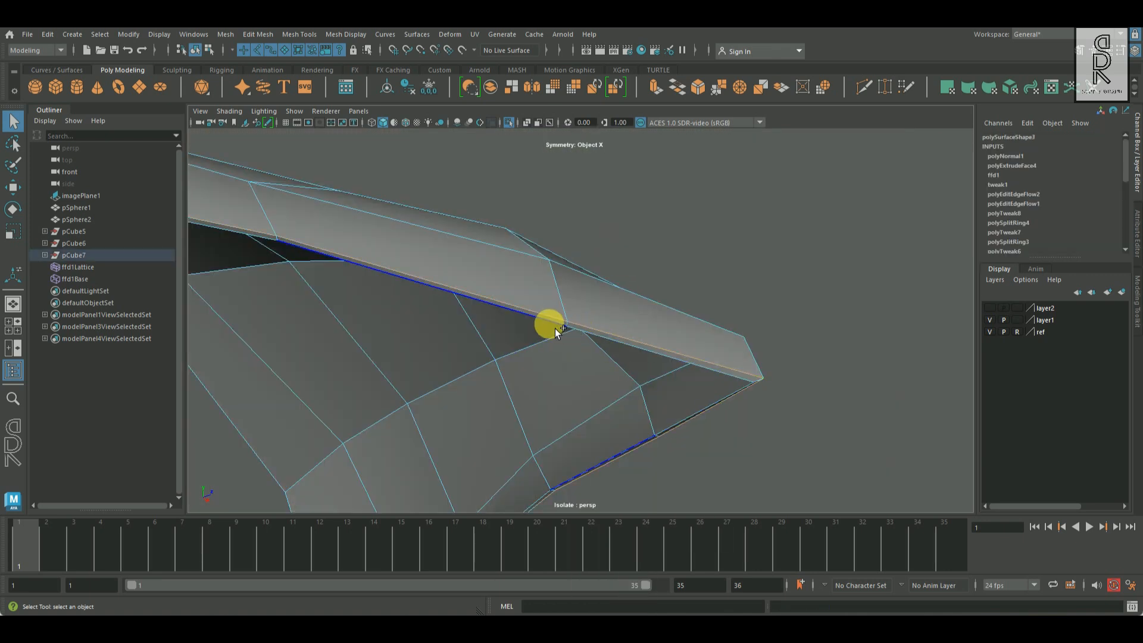
pyautogui.keyDown('shift'); pyautogui.moveTo(768, 275); pyautogui.dragTo(827, 271, button='right'); pyautogui.keyUp('shift')
pyautogui.keyDown('alt'); pyautogui.moveTo(826, 280); pyautogui.dragTo(791, 408); pyautogui.keyUp('alt')
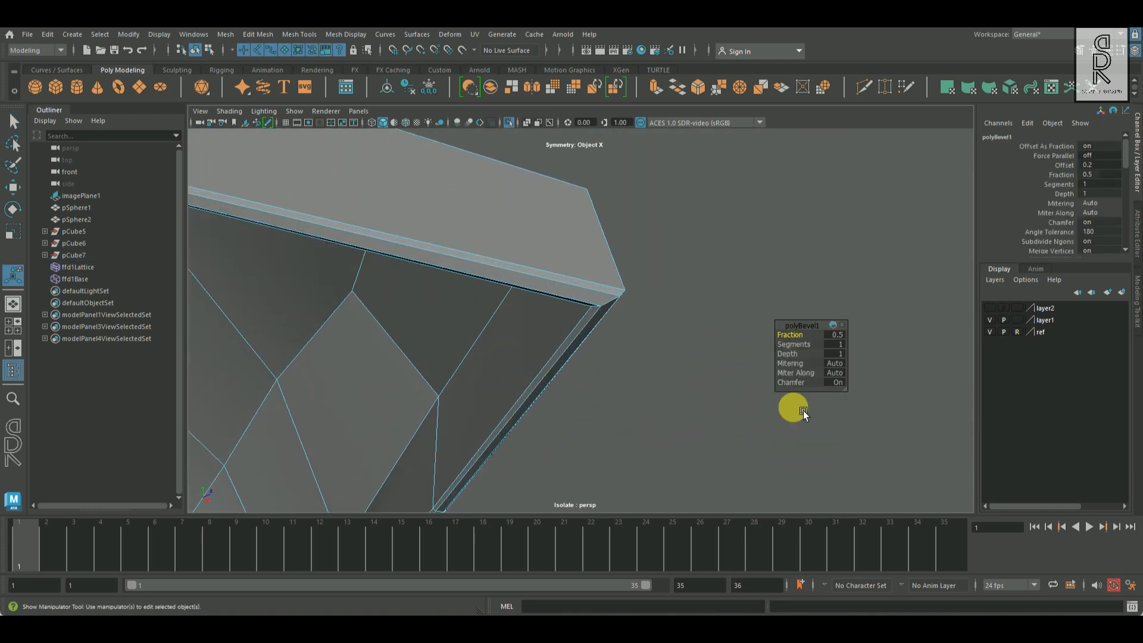
pyautogui.click(837, 382)
pyautogui.press('3')
pyautogui.click(731, 375)
pyautogui.keyDown('alt'); pyautogui.moveTo(730, 375); pyautogui.dragTo(641, 399); pyautogui.keyUp('alt')
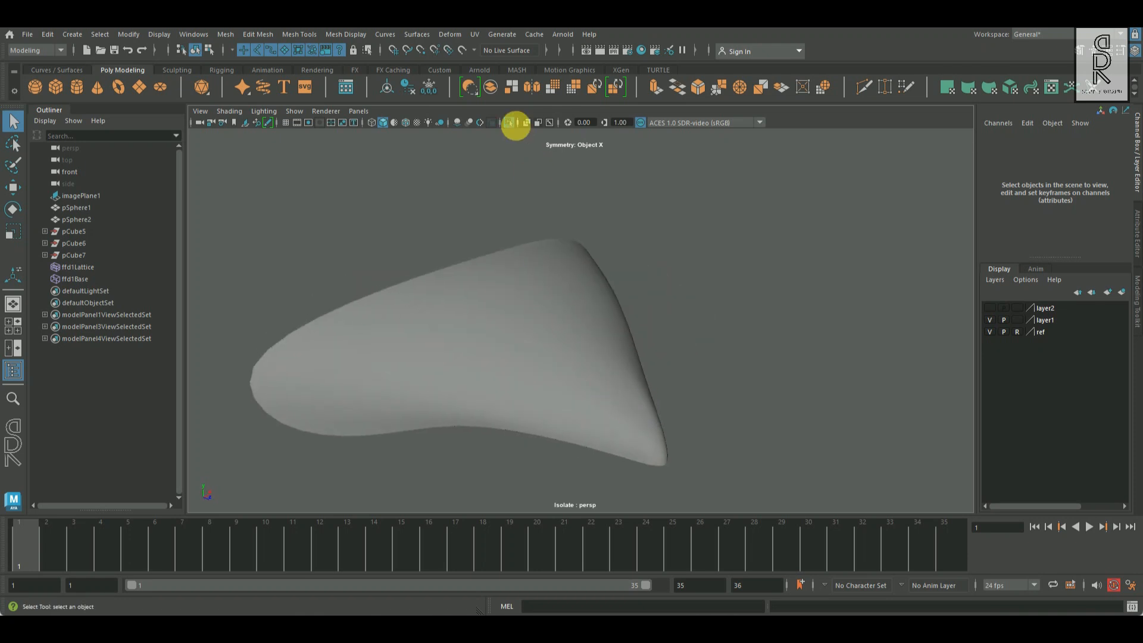
# - Show the whole penguin again and examine the seam between the beak halves and the face
pyautogui.click(509, 122)
pyautogui.keyDown('alt'); pyautogui.moveTo(745, 431); pyautogui.dragTo(583, 396); pyautogui.keyUp('alt')
pyautogui.click(617, 406)
pyautogui.keyDown('alt'); pyautogui.moveTo(583, 396); pyautogui.dragTo(724, 369, button='middle'); pyautogui.keyUp('alt')
pyautogui.press('w')
pyautogui.scroll(5, 724, 369)
pyautogui.click(576, 353)
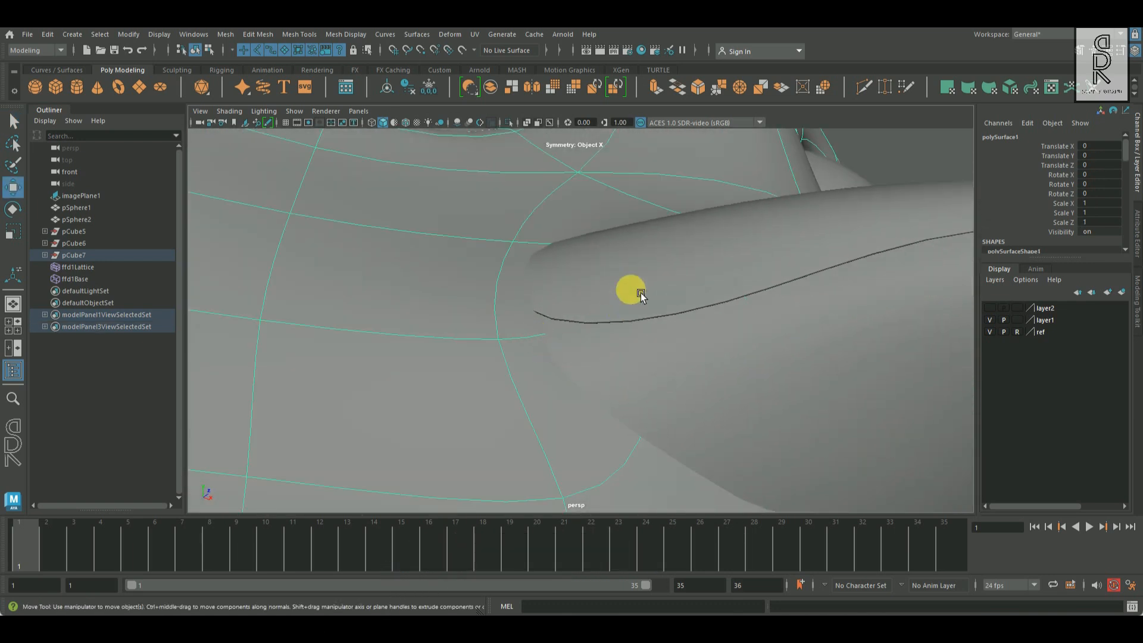
pyautogui.click(606, 316)
pyautogui.keyDown('alt'); pyautogui.moveTo(605, 316); pyautogui.dragTo(669, 470); pyautogui.keyUp('alt')
# - Isolate the upper beak, display it unsmoothed, and insert edge loops across its length
pyautogui.hotkey('ctrl', '1')
pyautogui.hotkey('ctrl', 'shift', 'x')
pyautogui.scroll(-3, 715, 420)
pyautogui.scroll(-3, 676, 369)
pyautogui.keyDown('alt'); pyautogui.moveTo(681, 334); pyautogui.dragTo(629, 388, button='middle'); pyautogui.keyUp('alt')
pyautogui.keyDown('alt'); pyautogui.moveTo(630, 388); pyautogui.dragTo(613, 363); pyautogui.keyUp('alt')
pyautogui.click(16, 124)
pyautogui.scroll(3, 577, 335)
pyautogui.moveTo(578, 337); pyautogui.dragTo(709, 416, button='right')
pyautogui.keyDown('alt'); pyautogui.moveTo(709, 416); pyautogui.dragTo(684, 392); pyautogui.keyUp('alt')
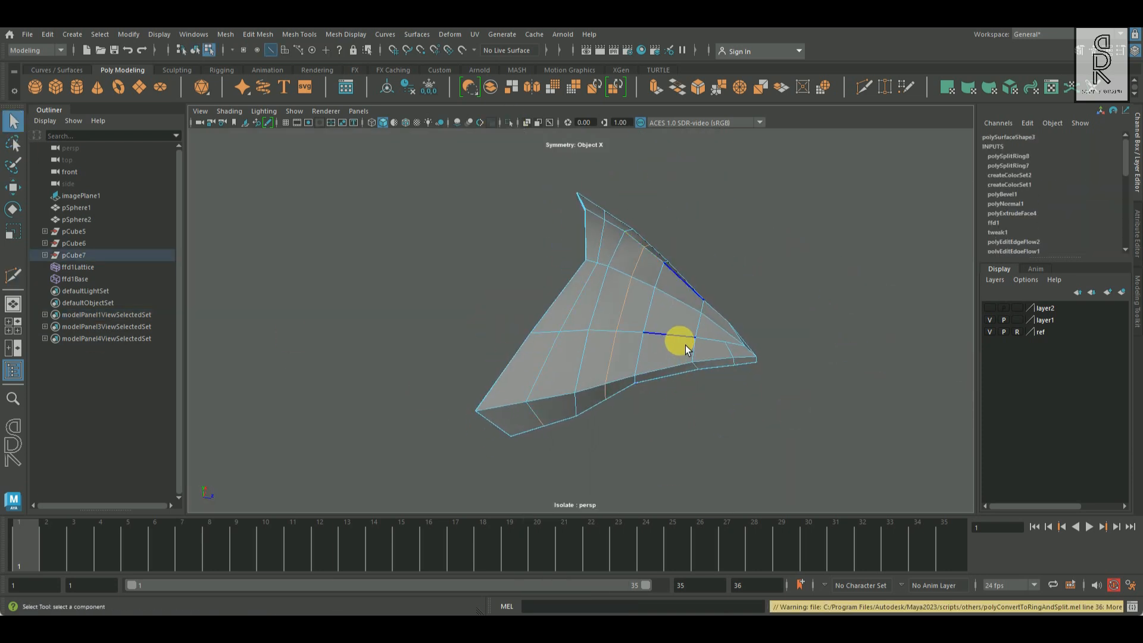
# - Finish the upper beak's edge loops, leave edge editing, and show the whole penguin
pyautogui.keyDown('alt'); pyautogui.moveTo(584, 385); pyautogui.dragTo(618, 329); pyautogui.keyUp('alt')
pyautogui.moveTo(617, 330); pyautogui.dragTo(655, 268, button='right')
pyautogui.click(732, 389)
pyautogui.click(643, 339)
pyautogui.keyDown('alt'); pyautogui.moveTo(643, 339); pyautogui.dragTo(774, 379); pyautogui.keyUp('alt')
pyautogui.click(512, 122)
# - Isolate the lower beak half and extrude its faces with a thickness of -0.01
pyautogui.keyDown('alt'); pyautogui.moveTo(754, 268); pyautogui.dragTo(830, 382); pyautogui.keyUp('alt')
pyautogui.click(830, 382)
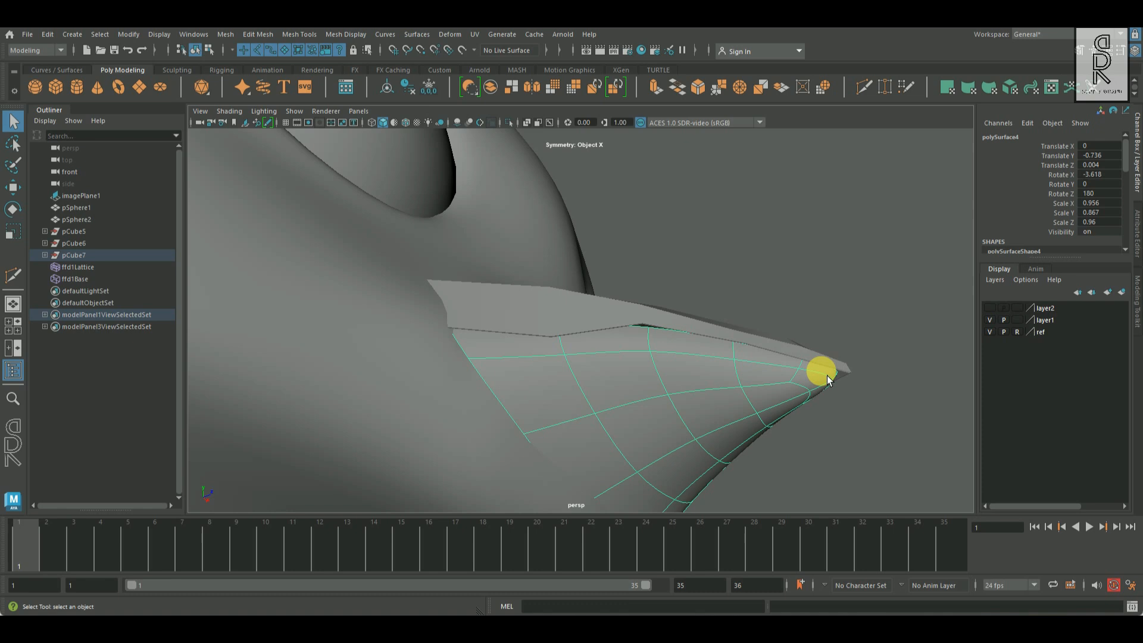
pyautogui.click(755, 306)
pyautogui.keyDown('alt'); pyautogui.moveTo(755, 306); pyautogui.dragTo(518, 191); pyautogui.keyUp('alt')
pyautogui.click(700, 337)
pyautogui.click(509, 123)
pyautogui.keyDown('alt'); pyautogui.moveTo(748, 410); pyautogui.dragTo(594, 230); pyautogui.keyUp('alt')
pyautogui.keyDown('shift'); pyautogui.moveTo(595, 266); pyautogui.dragTo(582, 347, button='right'); pyautogui.keyUp('shift')
pyautogui.keyDown('alt'); pyautogui.moveTo(582, 347); pyautogui.dragTo(615, 400); pyautogui.keyUp('alt')
pyautogui.moveTo(798, 334); pyautogui.dragTo(582, 337)
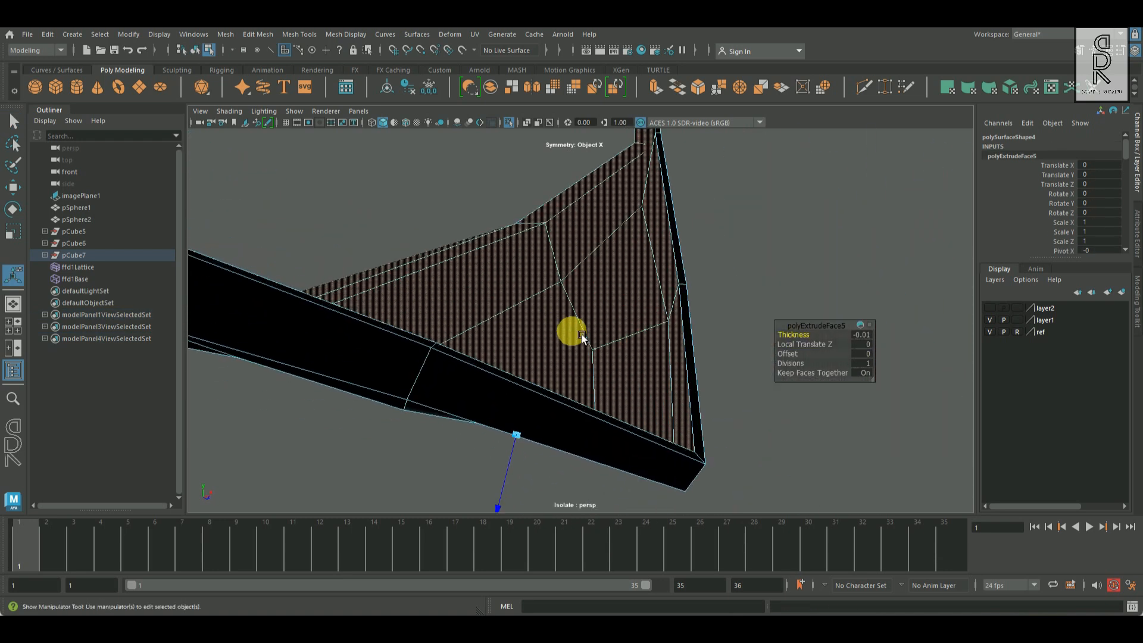
# - Reverse the lower beak's normals and bevel its rim edges
pyautogui.keyDown('alt'); pyautogui.moveTo(744, 360); pyautogui.dragTo(691, 280); pyautogui.keyUp('alt')
pyautogui.keyDown('shift'); pyautogui.moveTo(786, 226); pyautogui.dragTo(916, 249, button='right'); pyautogui.keyUp('shift')
pyautogui.keyDown('alt'); pyautogui.moveTo(916, 249); pyautogui.dragTo(694, 347); pyautogui.keyUp('alt')
pyautogui.moveTo(694, 347); pyautogui.dragTo(722, 296, button='right')
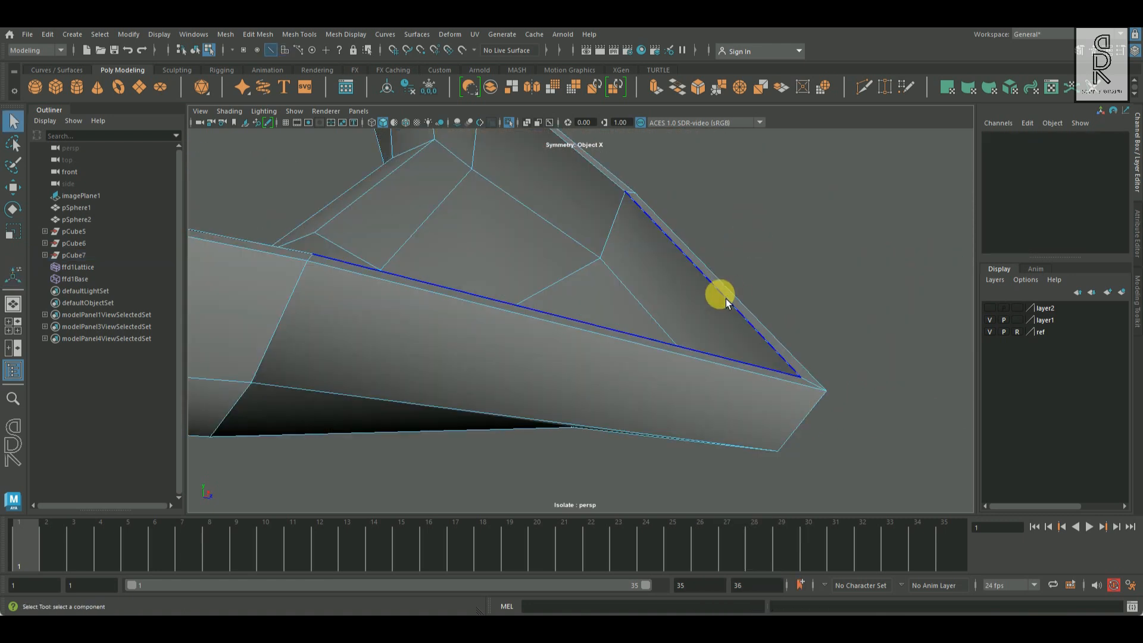
pyautogui.keyDown('alt'); pyautogui.moveTo(712, 336); pyautogui.dragTo(750, 313); pyautogui.keyUp('alt')
pyautogui.keyDown('shift'); pyautogui.moveTo(753, 262); pyautogui.dragTo(804, 262, button='right'); pyautogui.keyUp('shift')
# - Insert edge loops across the lower beak, display it smoothed, and return it to object mode
pyautogui.keyDown('alt'); pyautogui.moveTo(744, 375); pyautogui.dragTo(556, 234); pyautogui.keyUp('alt')
pyautogui.press('F8')
pyautogui.press('f')
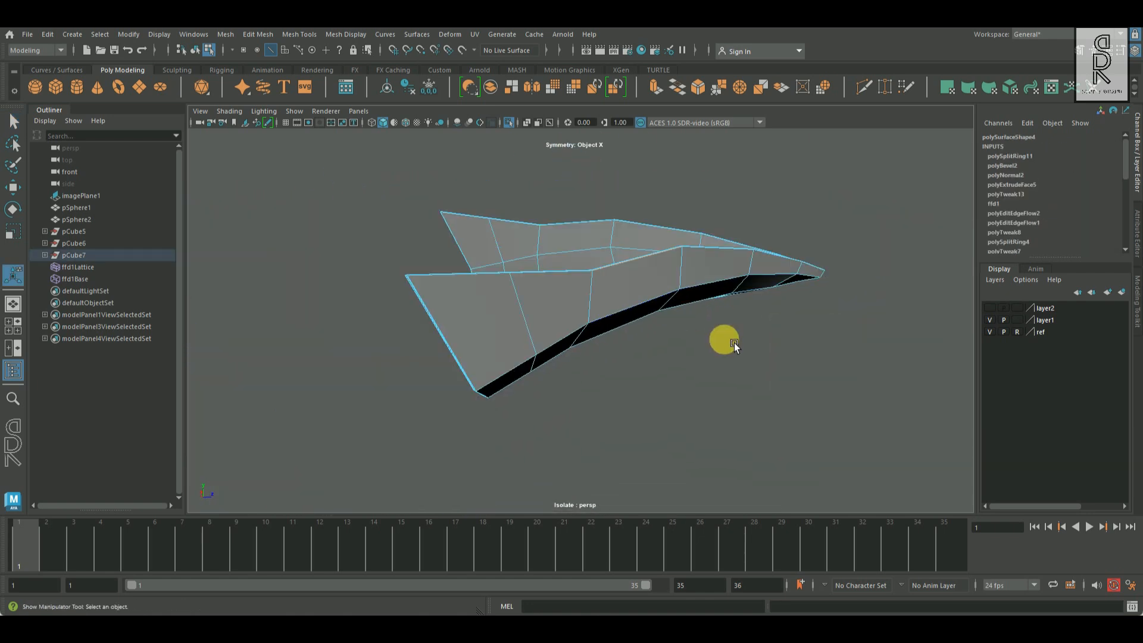
pyautogui.press('3')
pyautogui.keyDown('alt'); pyautogui.moveTo(783, 286); pyautogui.dragTo(738, 312); pyautogui.keyUp('alt')
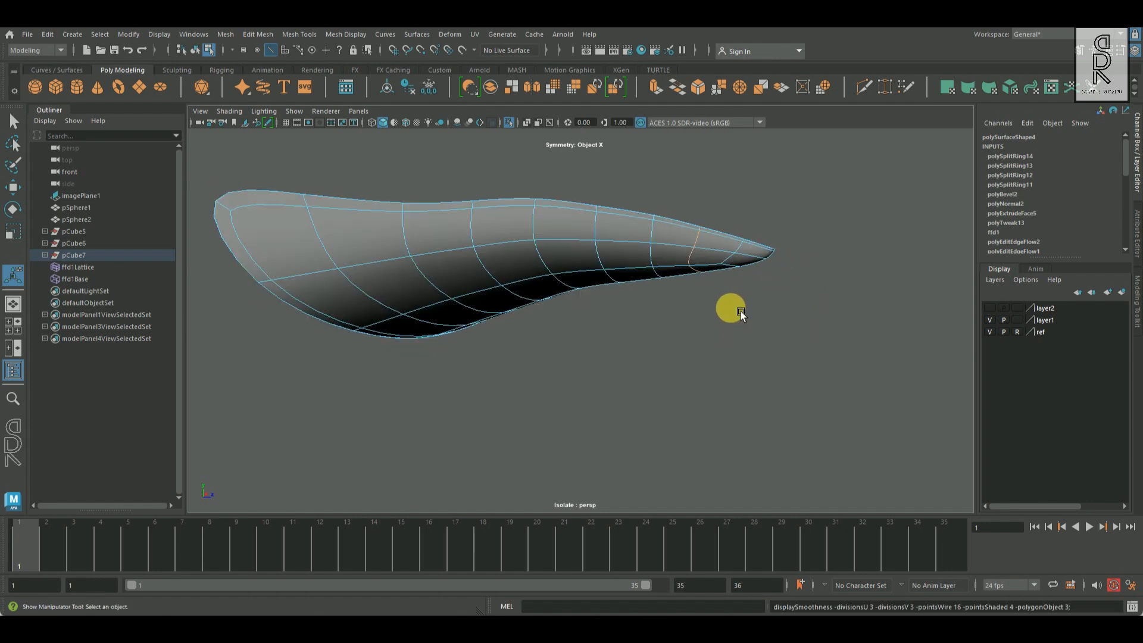
pyautogui.moveTo(543, 254); pyautogui.dragTo(690, 198, button='right')
pyautogui.press('q')
pyautogui.click(689, 198)
# - Show the whole penguin and examine how the two thickened beak halves fit together
pyautogui.click(510, 123)
pyautogui.keyDown('alt'); pyautogui.moveTo(527, 256); pyautogui.dragTo(571, 295); pyautogui.keyUp('alt')
pyautogui.click(568, 220)
pyautogui.click(735, 349)
pyautogui.keyDown('alt'); pyautogui.moveTo(746, 350); pyautogui.dragTo(575, 373); pyautogui.keyUp('alt')
pyautogui.scroll(3, 575, 374)
pyautogui.click(632, 280)
pyautogui.moveTo(632, 280)
pyautogui.keyDown('alt'); pyautogui.mouseDown()
pyautogui.moveTo(642, 301)
pyautogui.moveTo(644, 287)
pyautogui.mouseUp(); pyautogui.keyUp('alt')
# - Select both beak halves and delete their construction history along with the lattice deformer
pyautogui.keyDown('shift'); pyautogui.click(637, 224); pyautogui.keyUp('shift')
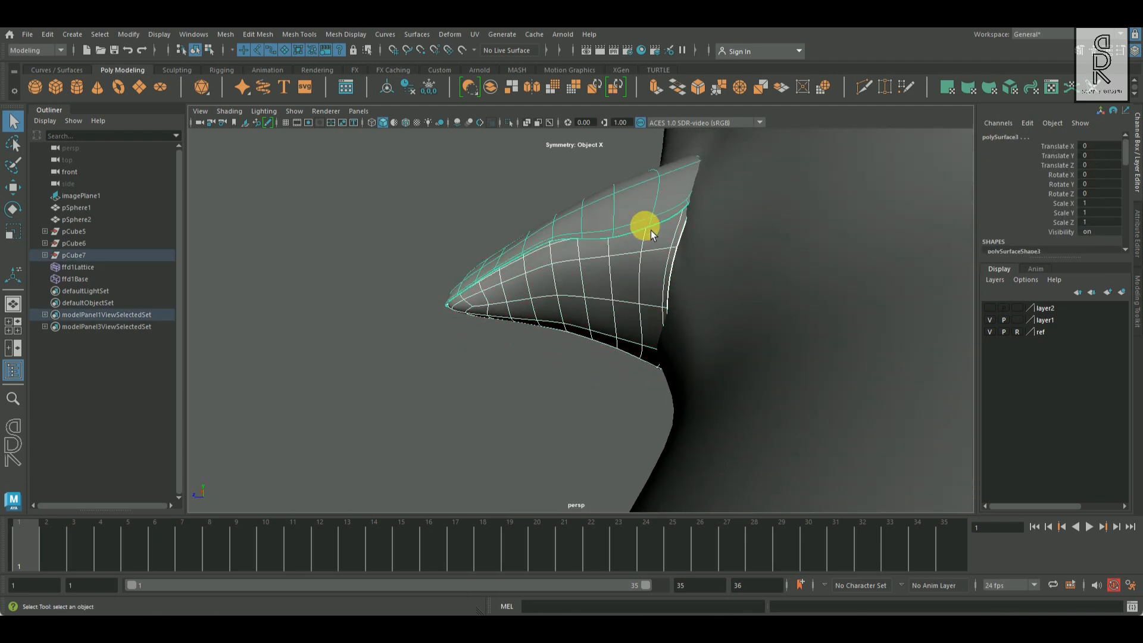
pyautogui.moveTo(460, 259); pyautogui.dragTo(456, 262)
pyautogui.hotkey('ctrl', 'z')
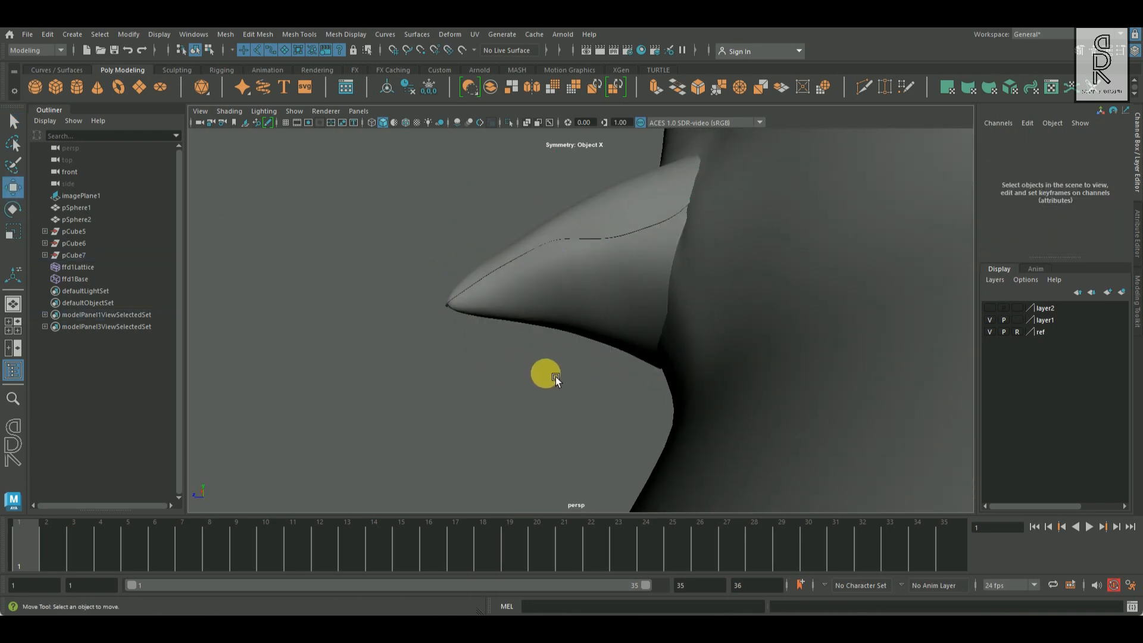
pyautogui.click(598, 286)
pyautogui.click(47, 34)
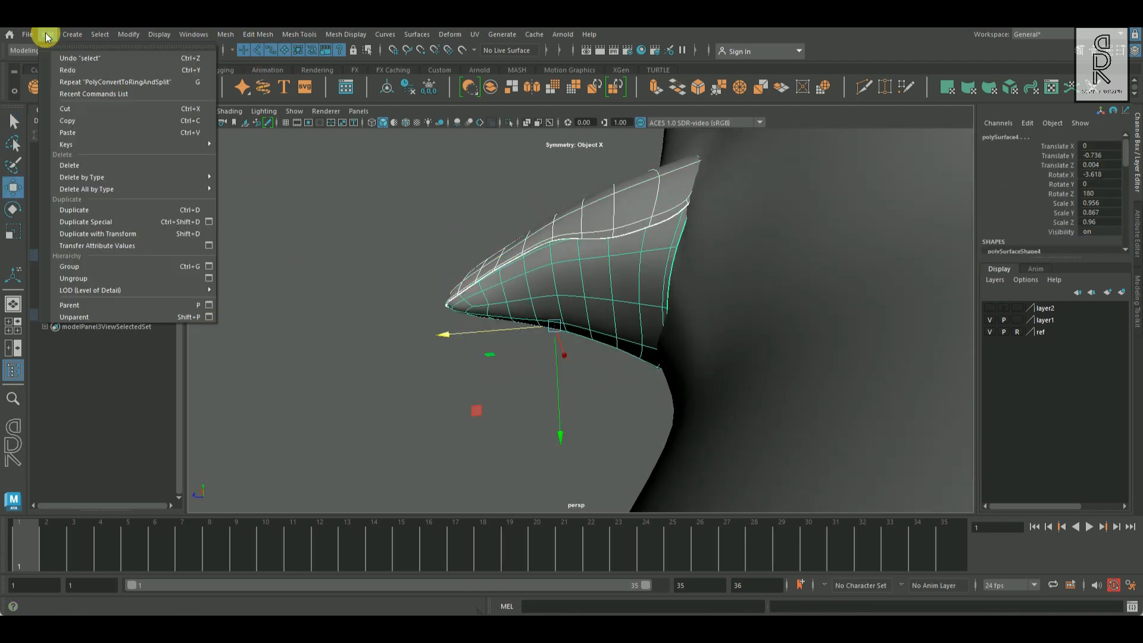
pyautogui.moveTo(95, 172)
pyautogui.click(258, 181)
# - Select the penguin's body and isolate it to expose the beak opening
pyautogui.keyDown('alt'); pyautogui.moveTo(478, 352); pyautogui.dragTo(438, 416); pyautogui.keyUp('alt')
pyautogui.click(783, 357)
pyautogui.click(675, 356)
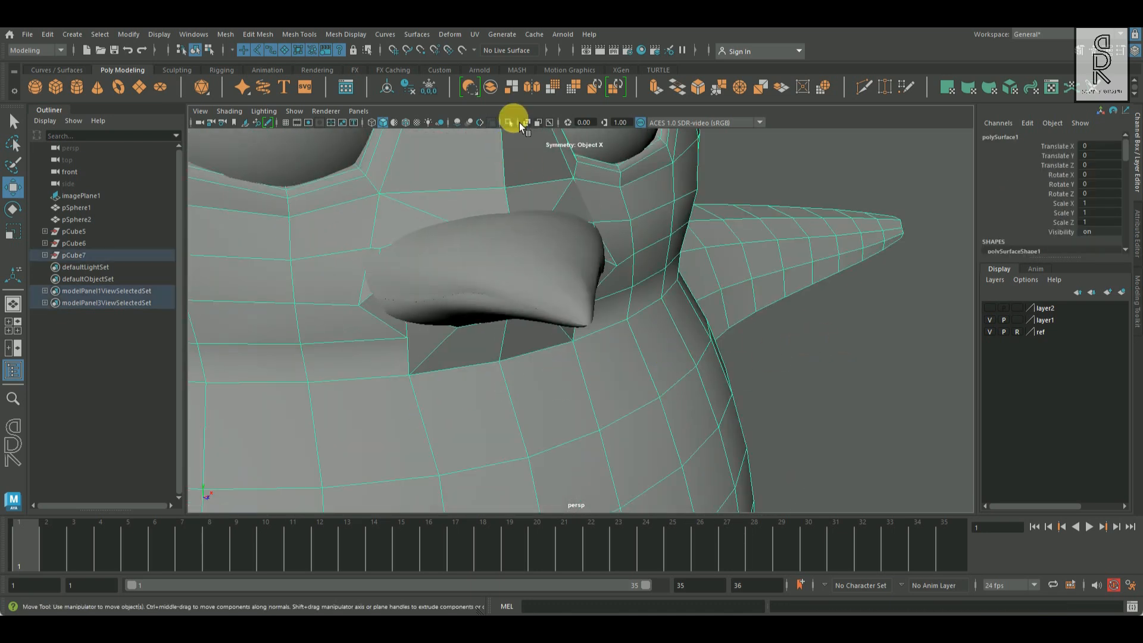
pyautogui.click(509, 122)
pyautogui.keyDown('alt'); pyautogui.moveTo(778, 370); pyautogui.dragTo(738, 299); pyautogui.keyUp('alt')
# - Select a lower rim vertex of the beak opening, show the beak again, and reposition the vertex beneath the beak's base
pyautogui.moveTo(432, 329); pyautogui.dragTo(383, 329, button='right')
pyautogui.click(409, 336)
pyautogui.keyDown('alt'); pyautogui.moveTo(410, 337); pyautogui.dragTo(765, 351); pyautogui.keyUp('alt')
pyautogui.keyDown('alt'); pyautogui.moveTo(704, 320); pyautogui.dragTo(507, 125); pyautogui.keyUp('alt')
pyautogui.click(507, 125)
pyautogui.keyDown('alt'); pyautogui.moveTo(655, 268); pyautogui.dragTo(687, 322); pyautogui.keyUp('alt')
pyautogui.moveTo(592, 259); pyautogui.dragTo(630, 274)
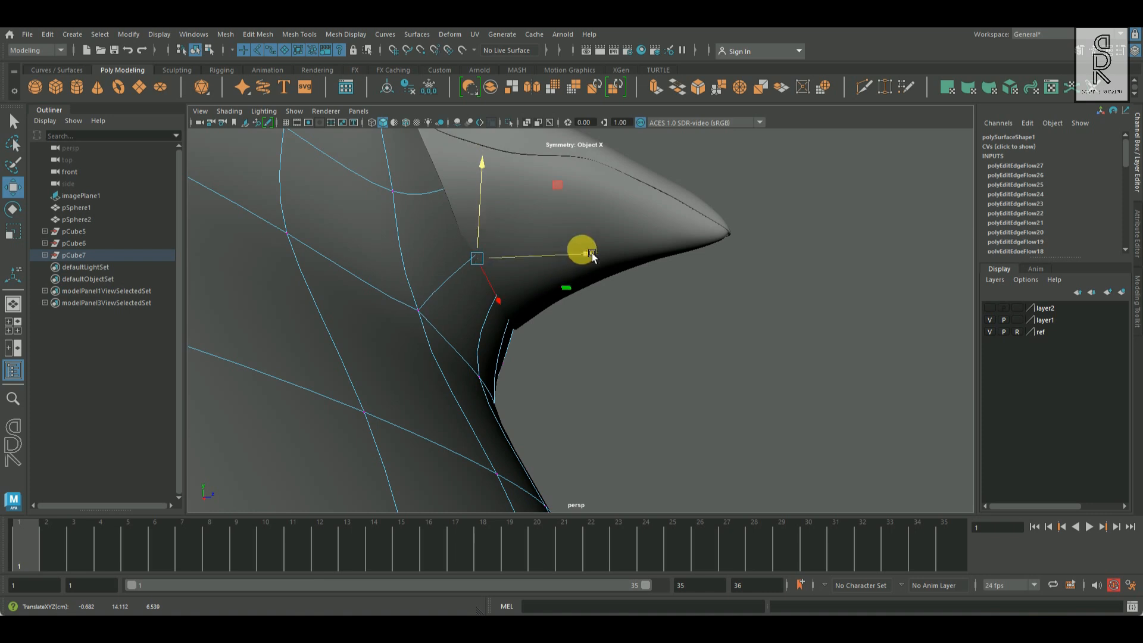
pyautogui.keyDown('alt'); pyautogui.moveTo(594, 251); pyautogui.dragTo(401, 298); pyautogui.keyUp('alt')
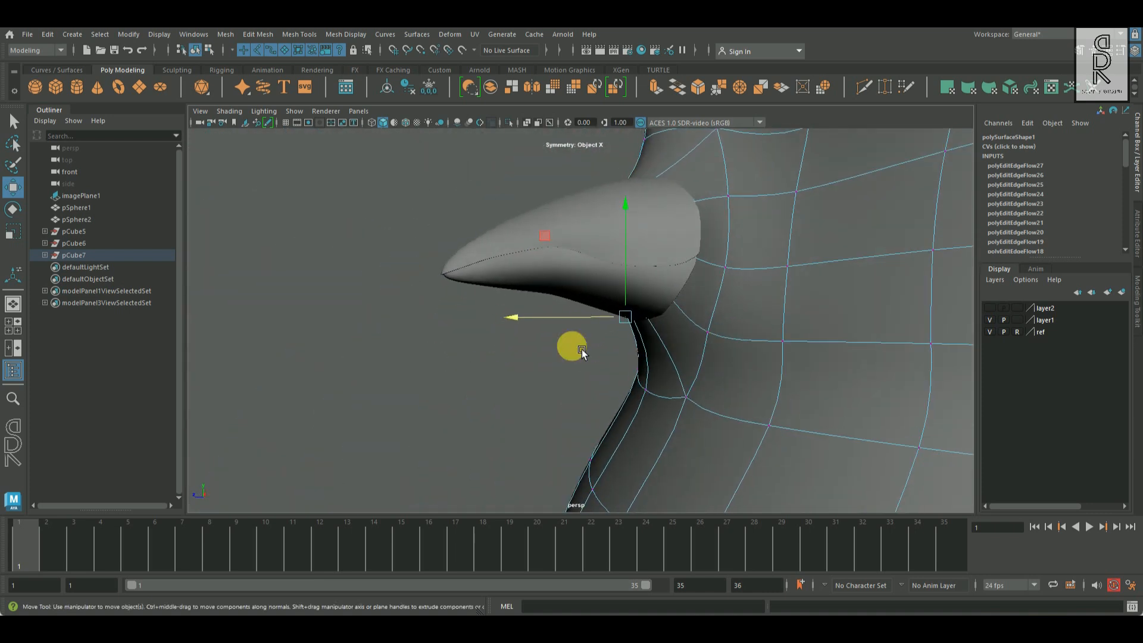
pyautogui.keyDown('alt'); pyautogui.moveTo(765, 338); pyautogui.dragTo(804, 360); pyautogui.keyUp('alt')
# - Leave vertex editing and examine the whole penguin from the front, side and back
pyautogui.moveTo(520, 377); pyautogui.dragTo(569, 345, button='right')
pyautogui.click(816, 348)
pyautogui.keyDown('alt'); pyautogui.moveTo(817, 348); pyautogui.dragTo(794, 400); pyautogui.keyUp('alt')
pyautogui.scroll(-8, 794, 400)
pyautogui.press('r')
pyautogui.scroll(-3, 709, 403)
pyautogui.keyDown('alt'); pyautogui.moveTo(709, 404); pyautogui.dragTo(453, 396); pyautogui.keyUp('alt')
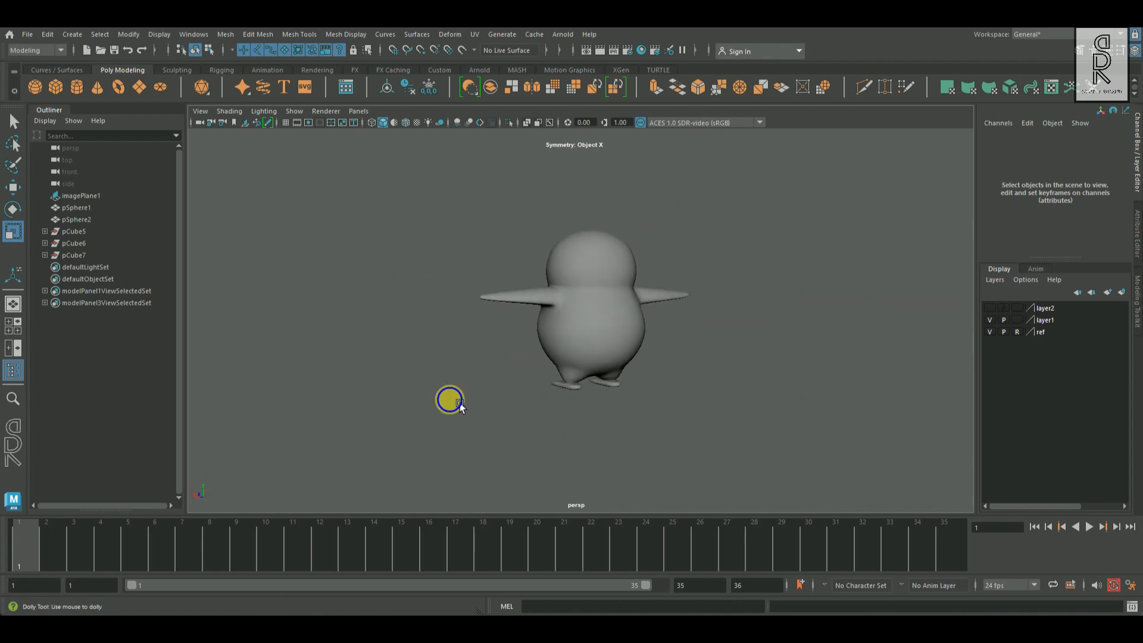
# - Turn off the object symmetry for component selection and deselect everything
pyautogui.scroll(6, 464, 399)
pyautogui.click(649, 451)
pyautogui.keyDown('alt'); pyautogui.moveTo(649, 451); pyautogui.dragTo(684, 432); pyautogui.keyUp('alt')
pyautogui.keyDown('ctrl'); pyautogui.keyDown('shift'); pyautogui.rightClick(791, 334); pyautogui.keyUp('shift'); pyautogui.keyUp('ctrl')
pyautogui.keyDown('ctrl'); pyautogui.keyDown('shift'); pyautogui.moveTo(791, 334); pyautogui.dragTo(755, 252, button='right'); pyautogui.keyUp('shift'); pyautogui.keyUp('ctrl')
pyautogui.click(774, 313)
# - Select the adjoining faces low on the centre of the body's back
pyautogui.keyDown('alt'); pyautogui.moveTo(668, 400); pyautogui.dragTo(560, 388); pyautogui.keyUp('alt')
pyautogui.click(554, 386)
pyautogui.scroll(2, 560, 385)
pyautogui.rightClick(662, 366)
pyautogui.moveTo(661, 365); pyautogui.dragTo(662, 309, button='right')
pyautogui.scroll(3, 740, 248)
pyautogui.keyDown('alt'); pyautogui.moveTo(834, 309); pyautogui.dragTo(791, 253); pyautogui.keyUp('alt')
pyautogui.click(620, 357)
pyautogui.keyDown('shift'); pyautogui.click(649, 363); pyautogui.keyUp('shift')
pyautogui.keyDown('shift'); pyautogui.click(651, 383); pyautogui.keyUp('shift')
# - Extrude the selected back faces outward twice in the side view to form a tail stub, the second time about 1.46 units
pyautogui.keyDown('alt'); pyautogui.moveTo(707, 390); pyautogui.dragTo(799, 381); pyautogui.keyUp('alt')
pyautogui.press('space')
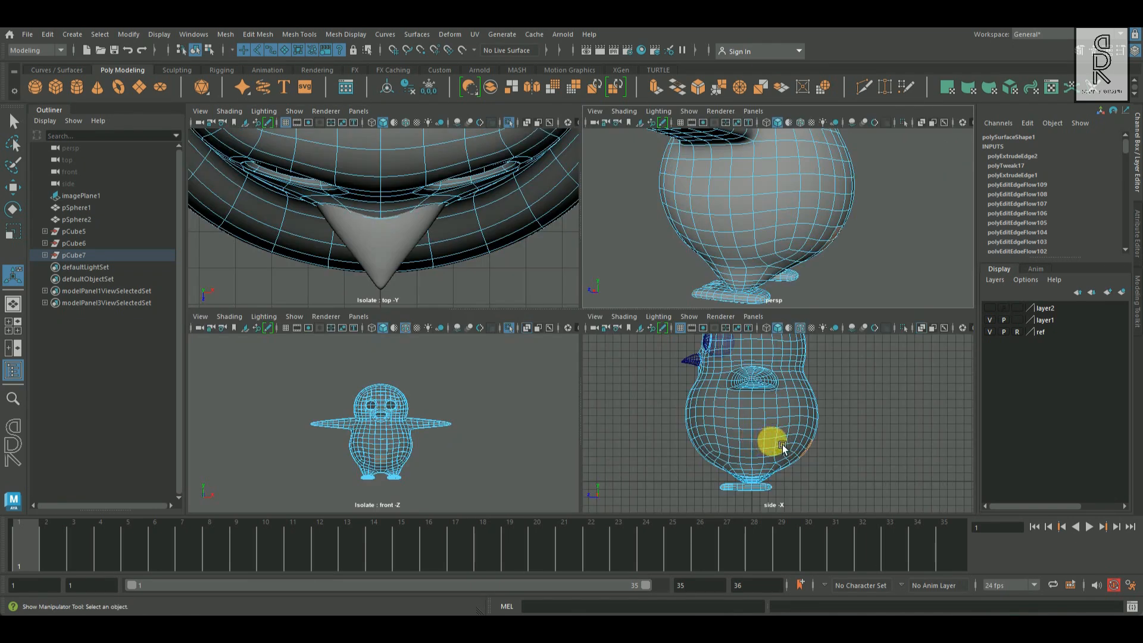
pyautogui.press('space')
pyautogui.keyDown('shift'); pyautogui.moveTo(704, 289); pyautogui.dragTo(697, 262, button='right'); pyautogui.keyUp('shift')
pyautogui.press('w')
pyautogui.keyDown('shift'); pyautogui.moveTo(714, 315); pyautogui.dragTo(706, 397, button='right'); pyautogui.keyUp('shift')
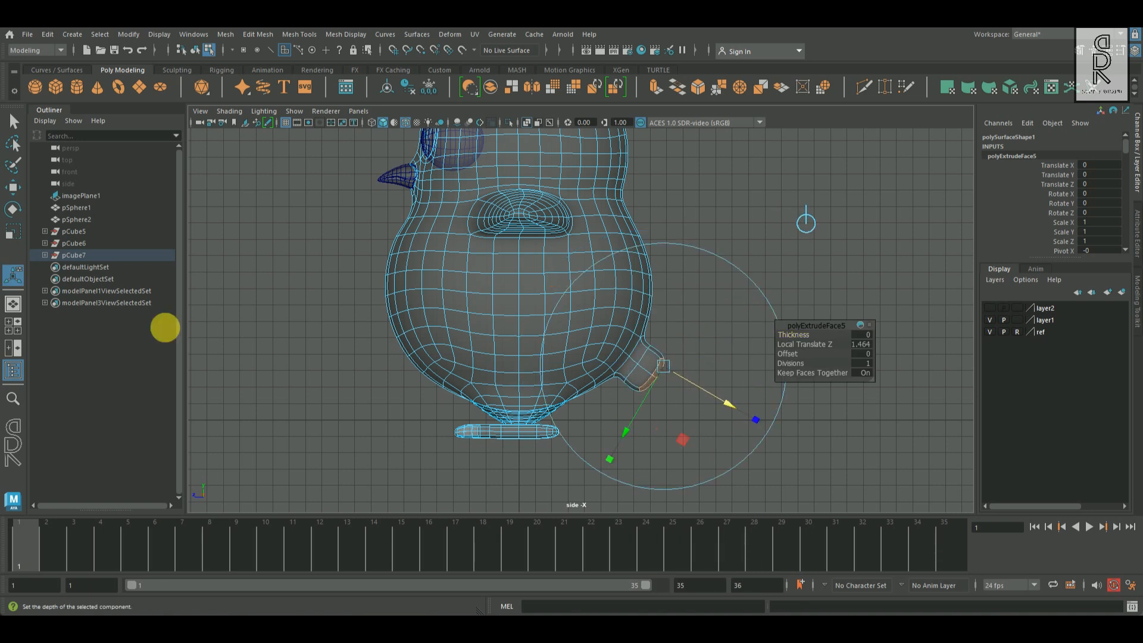
# - Scale down the tail's extruded end faces and select the edge loop around the middle of the tail
pyautogui.press('r')
pyautogui.keyDown('alt'); pyautogui.moveTo(683, 391); pyautogui.dragTo(668, 367, button='middle'); pyautogui.keyUp('alt')
pyautogui.keyDown('alt'); pyautogui.moveTo(668, 367); pyautogui.dragTo(737, 468, button='right'); pyautogui.keyUp('alt')
pyautogui.moveTo(658, 276); pyautogui.dragTo(674, 224, button='right')
pyautogui.doubleClick(656, 340)
pyautogui.keyDown('shift'); pyautogui.moveTo(776, 310); pyautogui.dragTo(725, 335, button='right'); pyautogui.keyUp('shift')
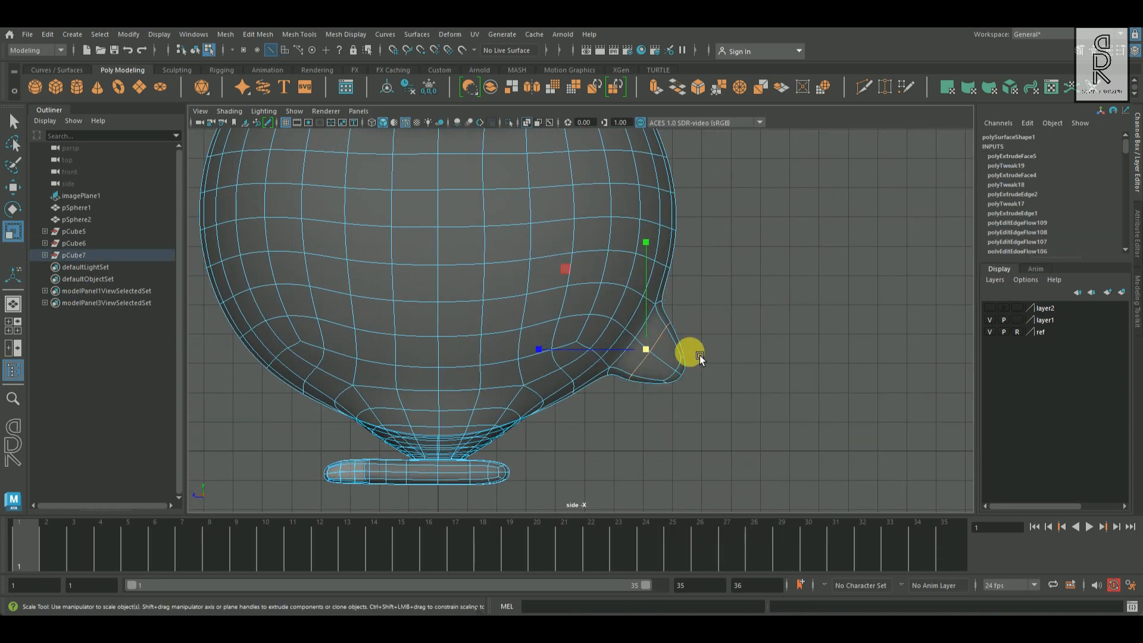
# - Scale the tail's end vertices to about 0.27 and adjust their position to form a pointed tip
pyautogui.moveTo(677, 276); pyautogui.dragTo(604, 274, button='right')
pyautogui.moveTo(659, 351); pyautogui.dragTo(705, 407)
pyautogui.click(14, 209)
pyautogui.moveTo(819, 397); pyautogui.dragTo(787, 289)
pyautogui.press('w')
pyautogui.moveTo(693, 376); pyautogui.dragTo(697, 368)
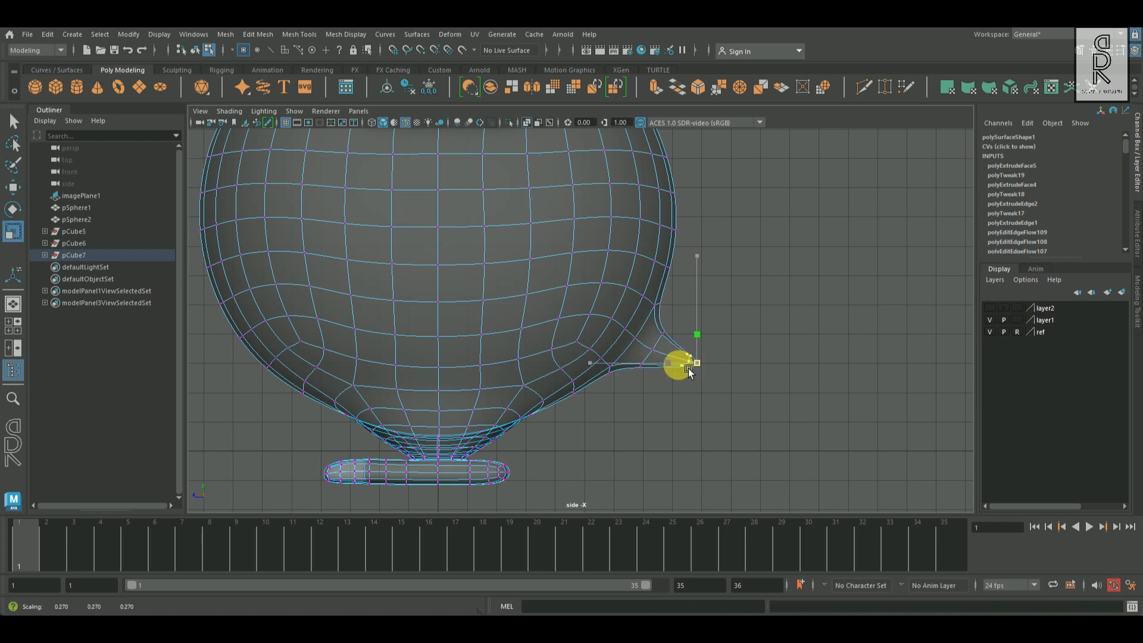
# - Shift the tail's middle edge loop and its tip vertices down and closer to the body, then leave component editing
pyautogui.scroll(4, 689, 369)
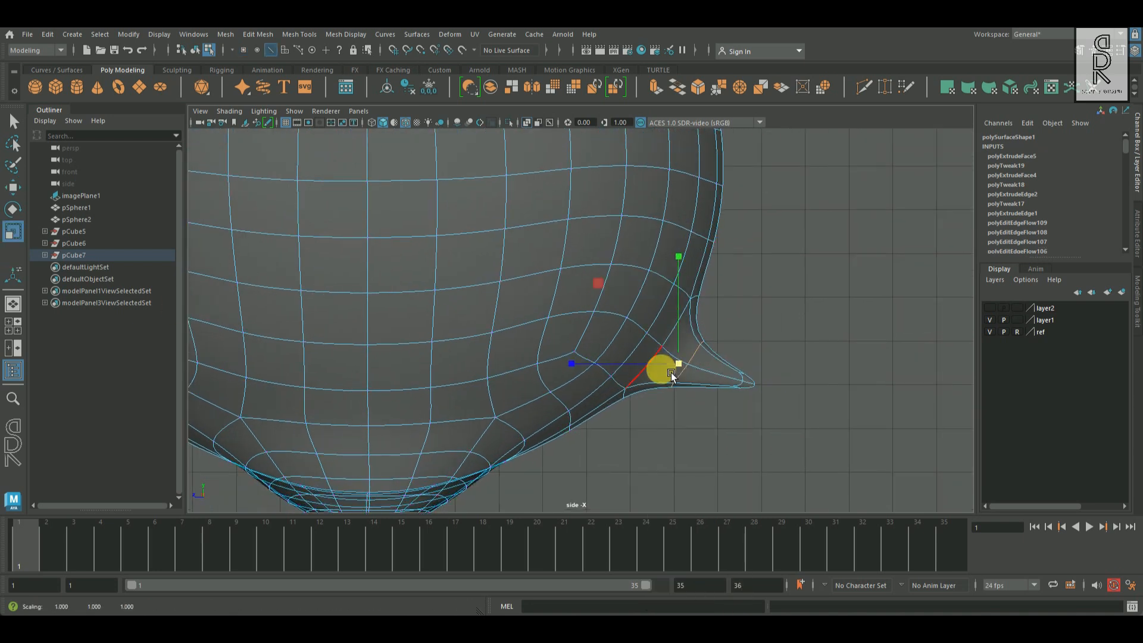
pyautogui.moveTo(707, 371); pyautogui.dragTo(680, 386)
pyautogui.moveTo(726, 313); pyautogui.dragTo(710, 313, button='right')
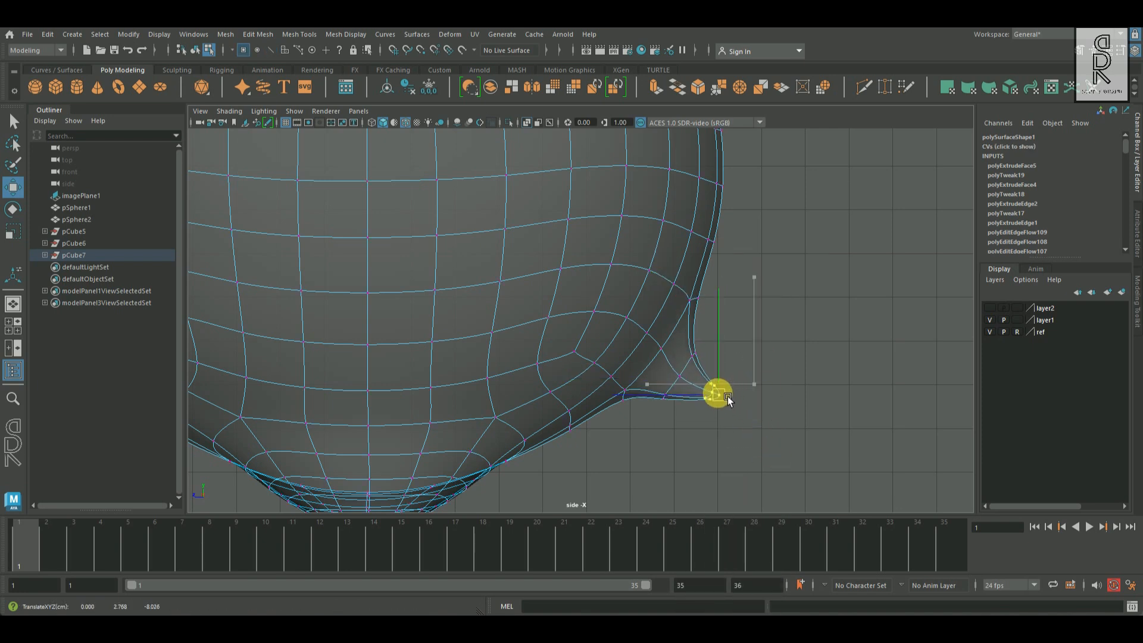
pyautogui.scroll(-6, 668, 409)
pyautogui.click(749, 360)
pyautogui.scroll(-5, 809, 280)
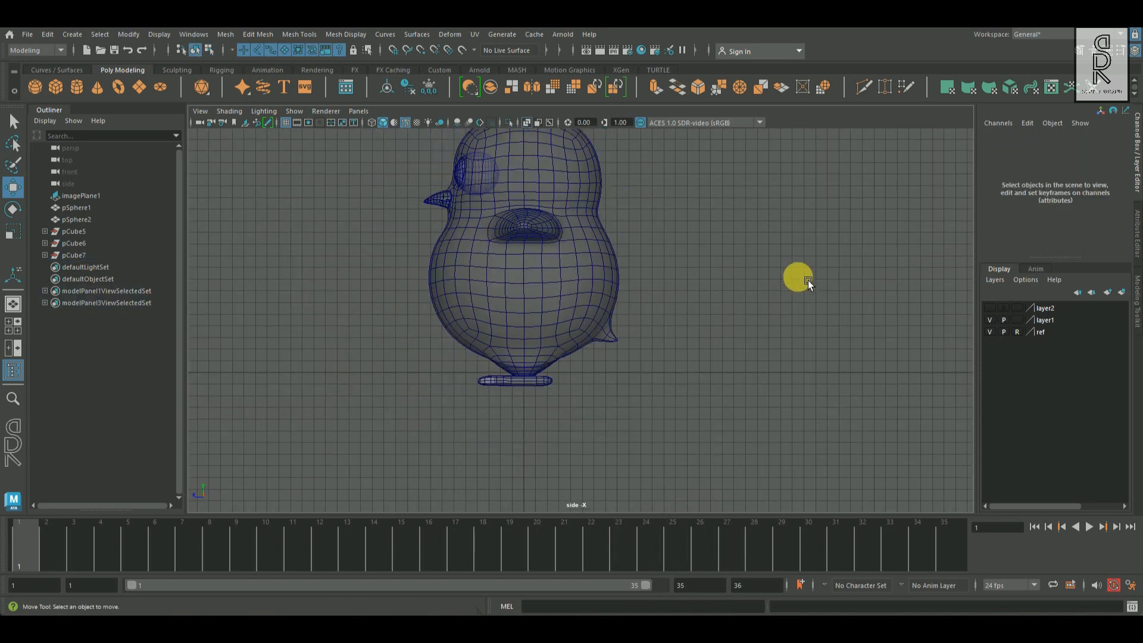
# - Select the edge loop around the tail's middle and apply Circularize to it
pyautogui.press('space')
pyautogui.press('space')
pyautogui.scroll(-4, 644, 345)
pyautogui.keyDown('alt'); pyautogui.moveTo(900, 324); pyautogui.dragTo(685, 372); pyautogui.keyUp('alt')
pyautogui.scroll(4, 714, 437)
pyautogui.click(711, 440)
pyautogui.scroll(3, 784, 352)
pyautogui.moveTo(717, 352); pyautogui.dragTo(725, 290, button='right')
pyautogui.keyDown('alt'); pyautogui.moveTo(819, 342); pyautogui.dragTo(637, 243); pyautogui.keyUp('alt')
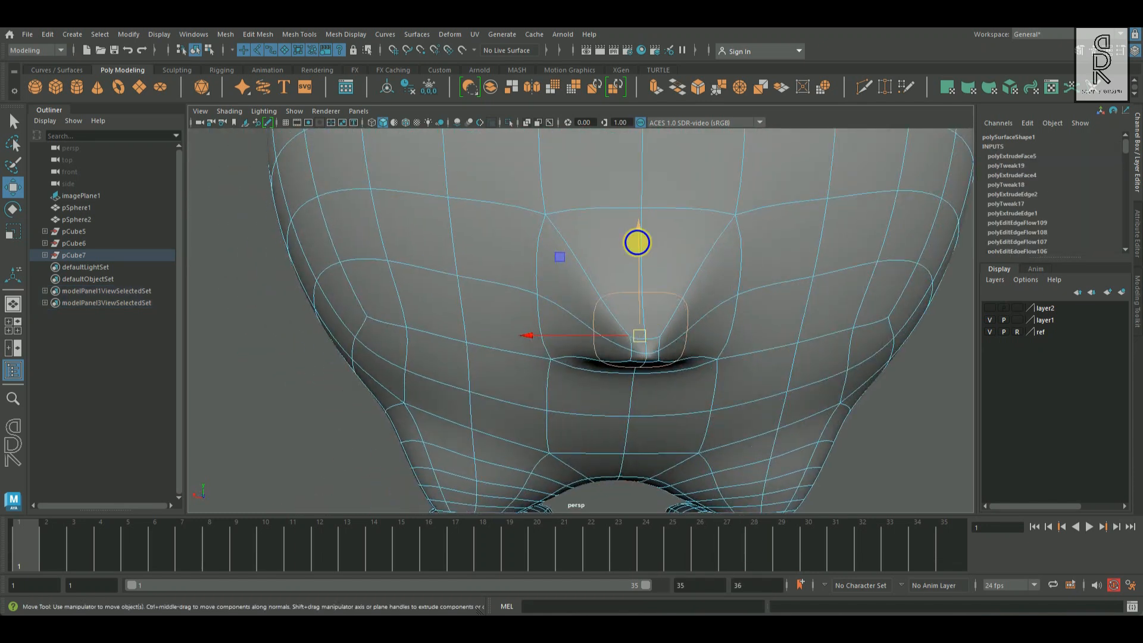
pyautogui.keyDown('shift'); pyautogui.rightClick(638, 243); pyautogui.keyUp('shift')
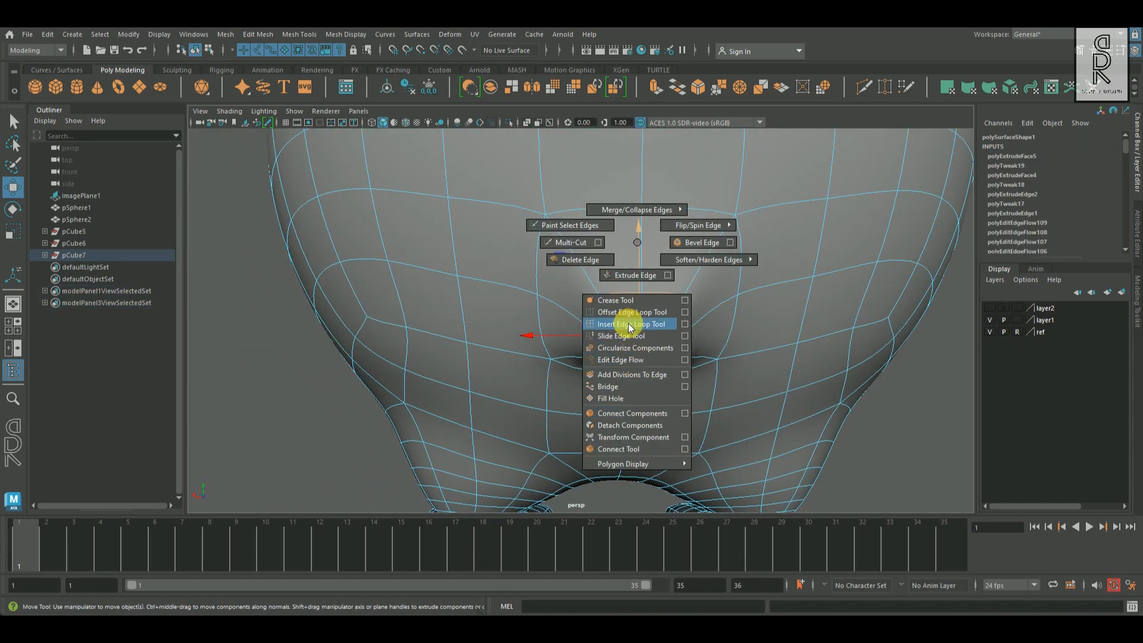
pyautogui.keyDown('shift'); pyautogui.moveTo(632, 352); pyautogui.dragTo(632, 347, button='right'); pyautogui.keyUp('shift')
# - Select the end faces at the tail's tip and apply Circularize to them as well
pyautogui.keyDown('alt'); pyautogui.moveTo(625, 357); pyautogui.dragTo(736, 351); pyautogui.keyUp('alt')
pyautogui.scroll(3, 736, 352)
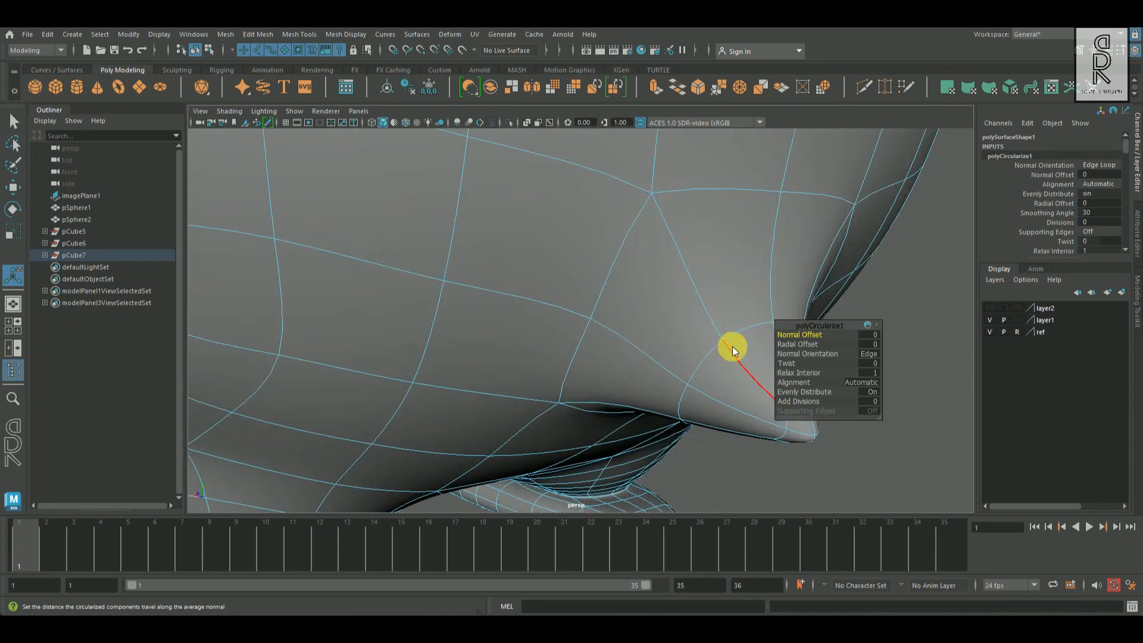
pyautogui.moveTo(730, 275); pyautogui.dragTo(738, 333, button='right')
pyautogui.click(787, 423)
pyautogui.keyDown('alt'); pyautogui.moveTo(798, 438); pyautogui.dragTo(658, 357); pyautogui.keyUp('alt')
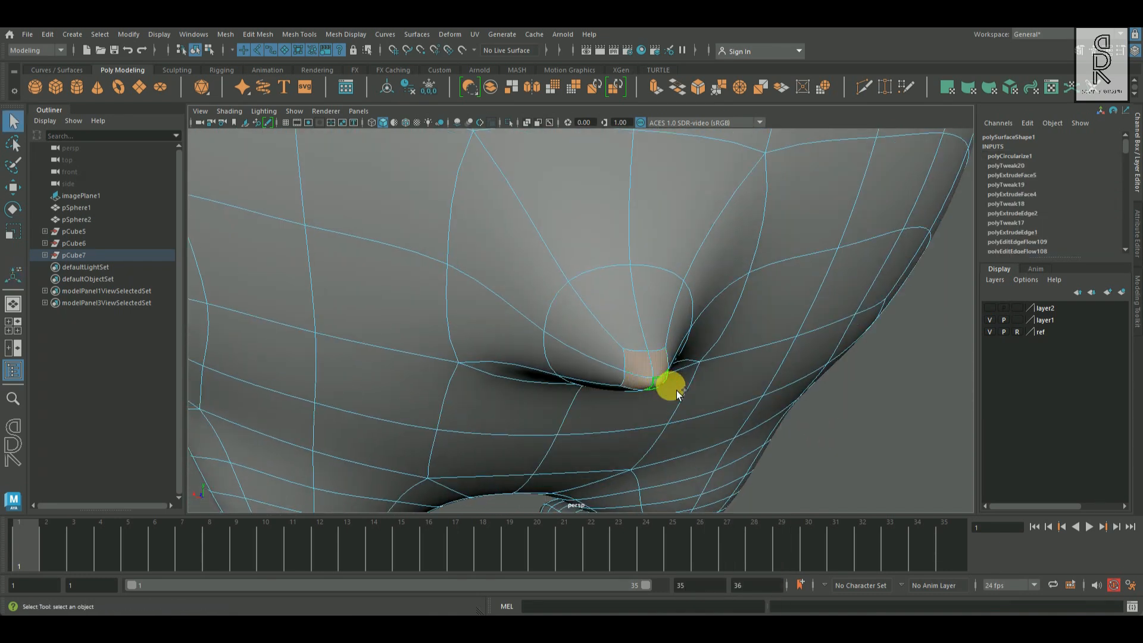
pyautogui.press('g')
# - Turn off the body's smooth preview and insert an edge loop near the tail's base with Multi-Cut
pyautogui.keyDown('alt'); pyautogui.moveTo(494, 340); pyautogui.dragTo(587, 358); pyautogui.keyUp('alt')
pyautogui.moveTo(555, 240); pyautogui.dragTo(556, 205, button='right')
pyautogui.press('1')
pyautogui.keyDown('alt'); pyautogui.moveTo(763, 351); pyautogui.dragTo(548, 340); pyautogui.keyUp('alt')
pyautogui.click(372, 218)
pyautogui.keyDown('shift'); pyautogui.moveTo(456, 212); pyautogui.dragTo(388, 210, button='right'); pyautogui.keyUp('shift')
pyautogui.keyDown('ctrl'); pyautogui.click(339, 197); pyautogui.keyUp('ctrl')
pyautogui.keyDown('alt'); pyautogui.moveTo(500, 290); pyautogui.dragTo(620, 353); pyautogui.keyUp('alt')
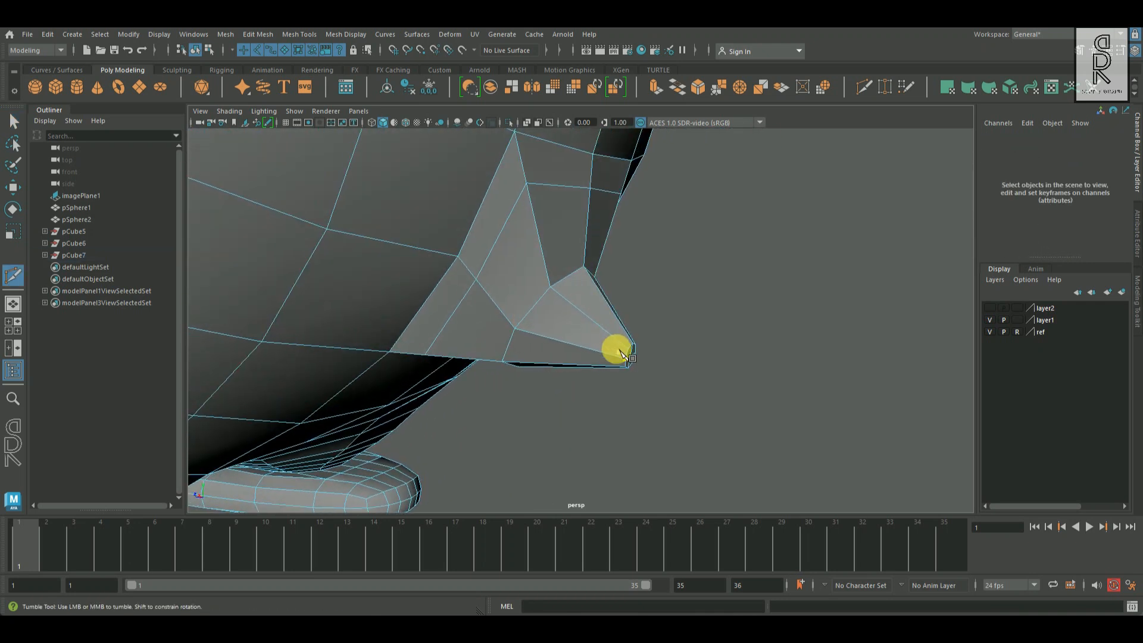
# - Split the tail's lengthwise edge ring with a loop between the middle and tip, and move the loop to round the tail
pyautogui.click(15, 123)
pyautogui.keyDown('alt'); pyautogui.moveTo(557, 296); pyautogui.dragTo(638, 329); pyautogui.keyUp('alt')
pyautogui.click(643, 315)
pyautogui.keyDown('ctrl'); pyautogui.moveTo(756, 297); pyautogui.dragTo(745, 393, button='right'); pyautogui.keyUp('ctrl')
pyautogui.click(13, 188)
pyautogui.keyDown('alt'); pyautogui.moveTo(646, 396); pyautogui.dragTo(654, 267); pyautogui.keyUp('alt')
pyautogui.moveTo(648, 302); pyautogui.dragTo(656, 311)
pyautogui.keyDown('alt'); pyautogui.moveTo(703, 303); pyautogui.dragTo(679, 363); pyautogui.keyUp('alt')
pyautogui.doubleClick(583, 176)
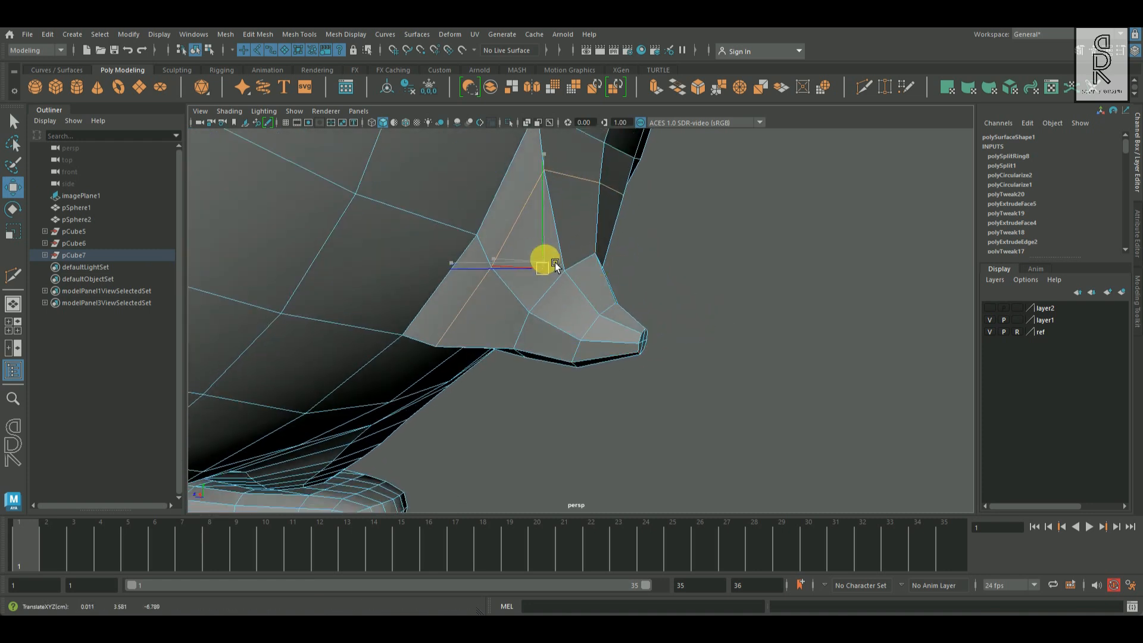
pyautogui.moveTo(555, 262); pyautogui.dragTo(556, 264)
pyautogui.hotkey('ctrl', 'z')
# - Turn on the body's smooth preview and adjust the tail's edge loops in the side view
pyautogui.press('3')
pyautogui.keyDown('alt'); pyautogui.moveTo(688, 350); pyautogui.dragTo(514, 281); pyautogui.keyUp('alt')
pyautogui.keyDown('alt'); pyautogui.moveTo(524, 298); pyautogui.dragTo(765, 323); pyautogui.keyUp('alt')
pyautogui.press('space')
pyautogui.press('space')
pyautogui.keyDown('alt'); pyautogui.moveTo(708, 446); pyautogui.dragTo(857, 480, button='right'); pyautogui.keyUp('alt')
pyautogui.keyDown('alt'); pyautogui.moveTo(811, 483); pyautogui.dragTo(713, 440, button='middle'); pyautogui.keyUp('alt')
pyautogui.moveTo(602, 337); pyautogui.dragTo(645, 379)
pyautogui.doubleClick(643, 378)
pyautogui.keyDown('alt'); pyautogui.moveTo(700, 384); pyautogui.dragTo(685, 384, button='right'); pyautogui.keyUp('alt')
# - Switch to vertex editing and select the end vertex at the tail's tip for moving in the side view
pyautogui.press('space')
pyautogui.press('space')
pyautogui.keyDown('alt'); pyautogui.moveTo(693, 349); pyautogui.dragTo(707, 367); pyautogui.keyUp('alt')
pyautogui.moveTo(618, 275); pyautogui.dragTo(542, 275, button='right')
pyautogui.click(641, 339)
pyautogui.press('space')
pyautogui.press('space')
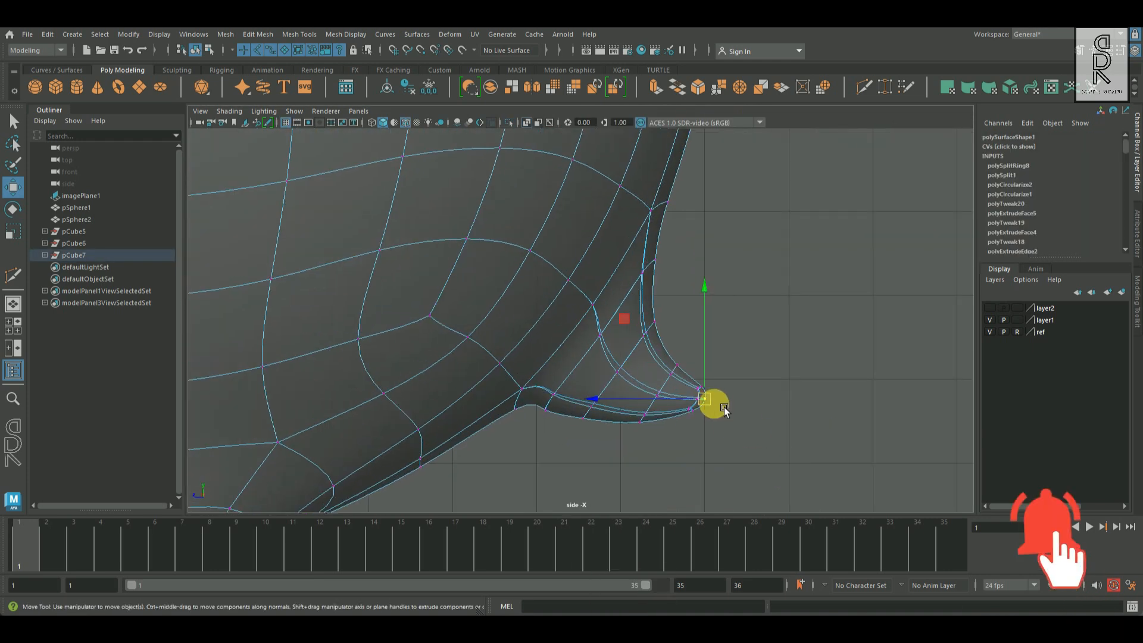
# - Examine the tail's geometry up close and then together with the body from the side
pyautogui.press('space')
pyautogui.press('space')
pyautogui.keyDown('alt'); pyautogui.moveTo(747, 342); pyautogui.dragTo(564, 335); pyautogui.keyUp('alt')
pyautogui.keyDown('alt'); pyautogui.moveTo(563, 334); pyautogui.dragTo(633, 404, button='right'); pyautogui.keyUp('alt')
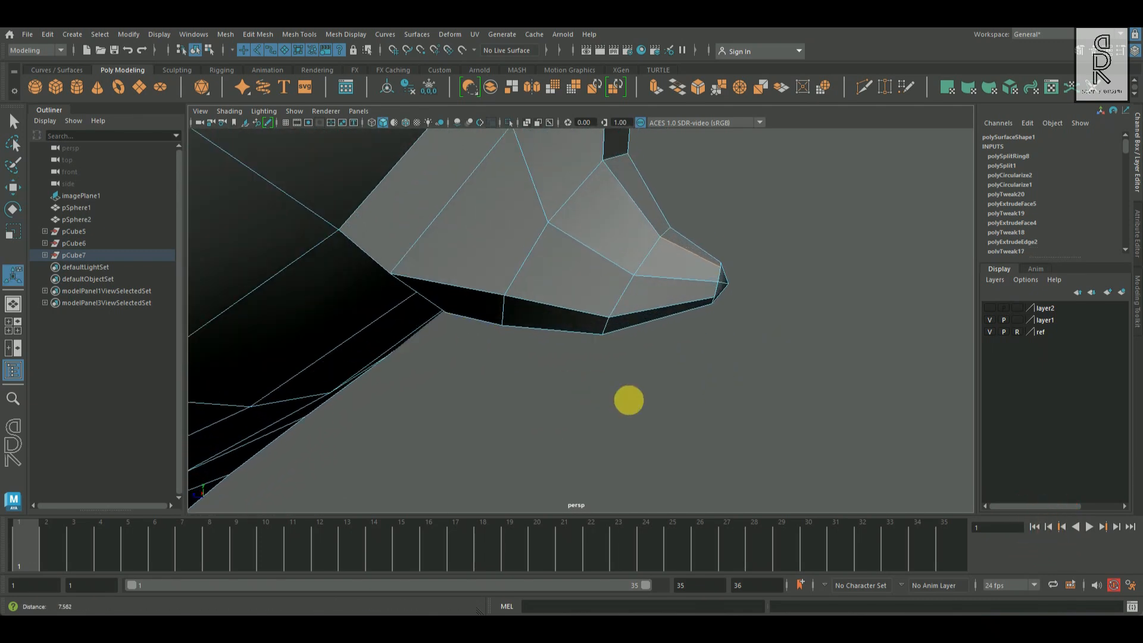
pyautogui.keyDown('alt'); pyautogui.moveTo(702, 280); pyautogui.dragTo(639, 300); pyautogui.keyUp('alt')
pyautogui.press('q')
pyautogui.click(739, 299)
pyautogui.keyDown('alt'); pyautogui.moveTo(739, 299); pyautogui.dragTo(661, 357, button='right'); pyautogui.keyUp('alt')
pyautogui.keyDown('alt'); pyautogui.moveTo(660, 357); pyautogui.dragTo(613, 377); pyautogui.keyUp('alt')
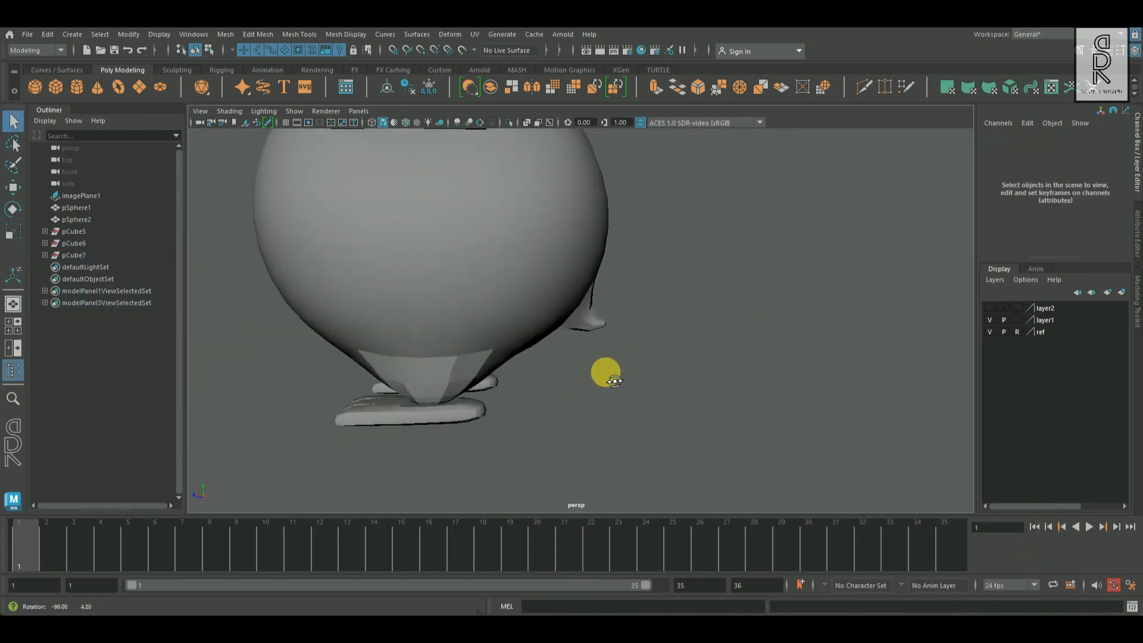
# - Restore the smooth preview on the penguin's body and deselect it
pyautogui.keyDown('alt'); pyautogui.moveTo(613, 377); pyautogui.dragTo(610, 325, button='right'); pyautogui.keyUp('alt')
pyautogui.click(608, 321)
pyautogui.press('3')
pyautogui.click(717, 388)
pyautogui.keyDown('alt'); pyautogui.moveTo(718, 388); pyautogui.dragTo(580, 380); pyautogui.keyUp('alt')
# - Select the edge loop around the tail's base, apply Edit Edge Flow to it, and return to object mode
pyautogui.keyDown('alt'); pyautogui.moveTo(579, 379); pyautogui.dragTo(717, 399, button='right'); pyautogui.keyUp('alt')
pyautogui.keyDown('alt'); pyautogui.moveTo(717, 398); pyautogui.dragTo(637, 345); pyautogui.keyUp('alt')
pyautogui.scroll(6, 523, 291)
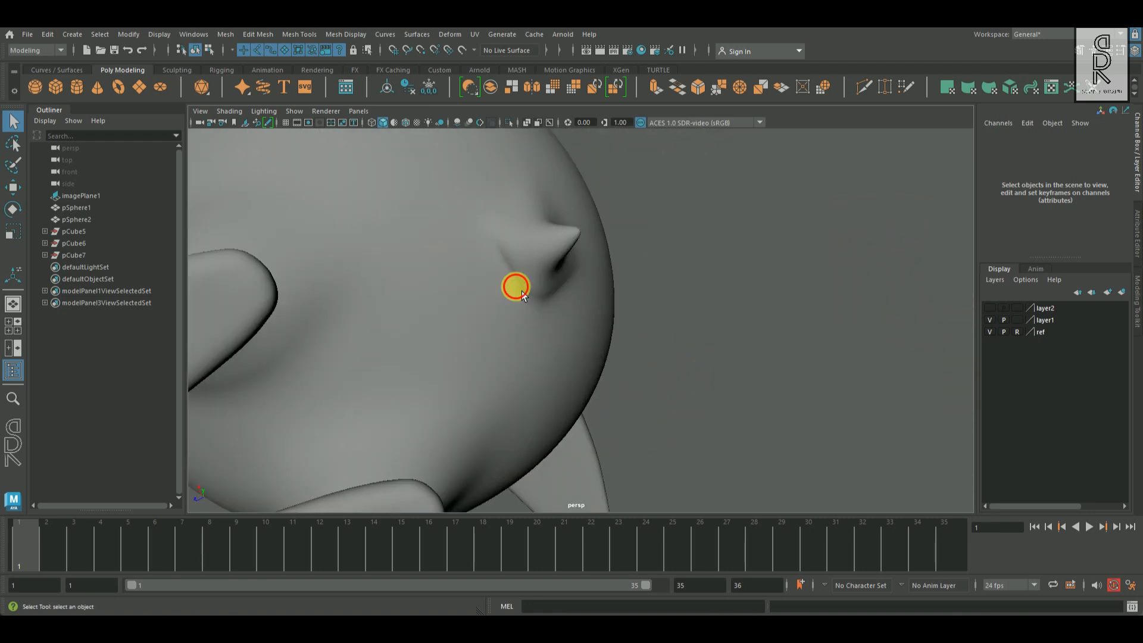
pyautogui.click(520, 288)
pyautogui.moveTo(499, 219); pyautogui.dragTo(495, 189, button='right')
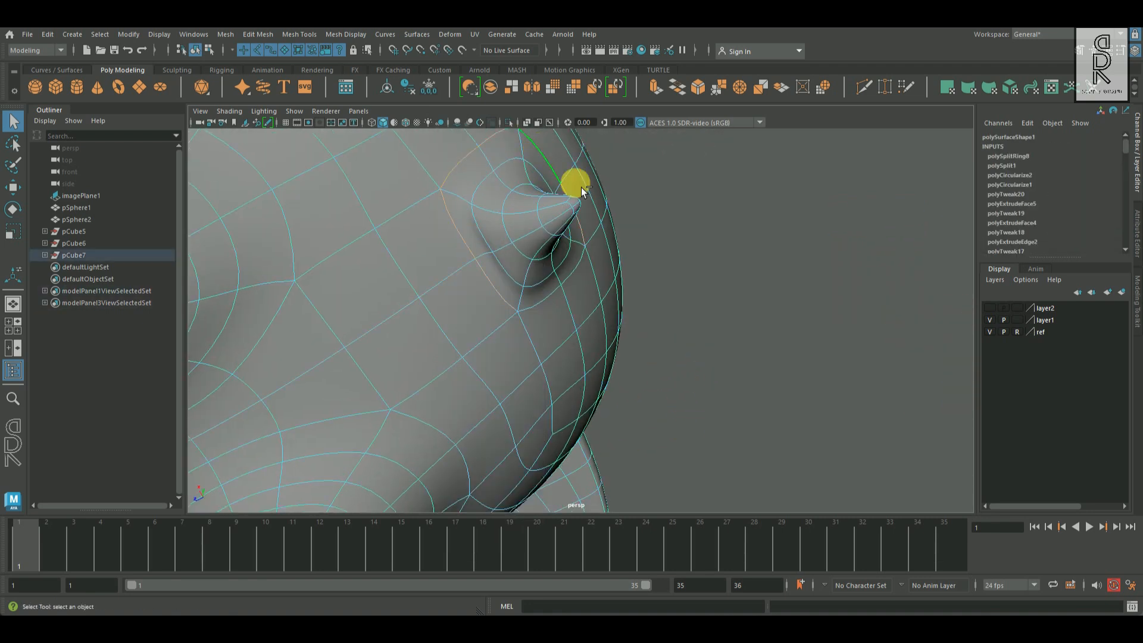
pyautogui.keyDown('alt'); pyautogui.moveTo(538, 146); pyautogui.dragTo(567, 263); pyautogui.keyUp('alt')
pyautogui.keyDown('shift'); pyautogui.moveTo(710, 242); pyautogui.dragTo(714, 359, button='right'); pyautogui.keyUp('shift')
pyautogui.keyDown('alt'); pyautogui.moveTo(566, 365); pyautogui.dragTo(553, 391); pyautogui.keyUp('alt')
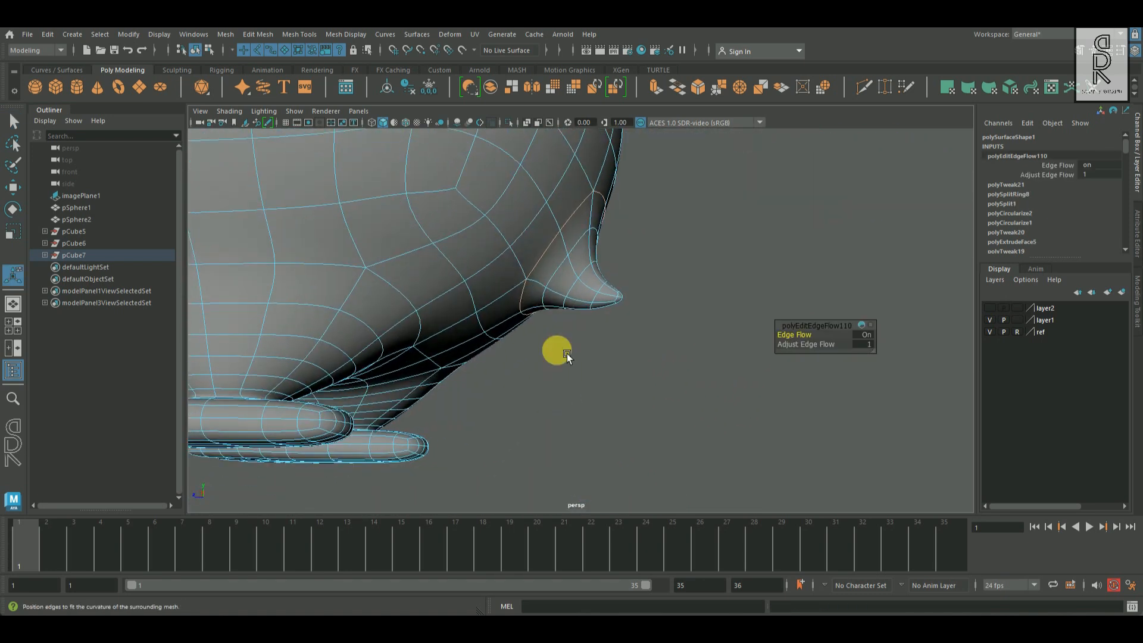
pyautogui.moveTo(562, 286); pyautogui.dragTo(586, 263, button='right')
pyautogui.click(733, 322)
# - Select all faces of the body's underside, legs and feet in the side view
pyautogui.scroll(-5, 694, 327)
pyautogui.keyDown('alt'); pyautogui.moveTo(658, 313); pyautogui.dragTo(452, 438); pyautogui.keyUp('alt')
pyautogui.scroll(5, 584, 416)
pyautogui.click(595, 403)
pyautogui.moveTo(589, 277); pyautogui.dragTo(591, 300, button='right')
pyautogui.moveTo(750, 472); pyautogui.dragTo(457, 365)
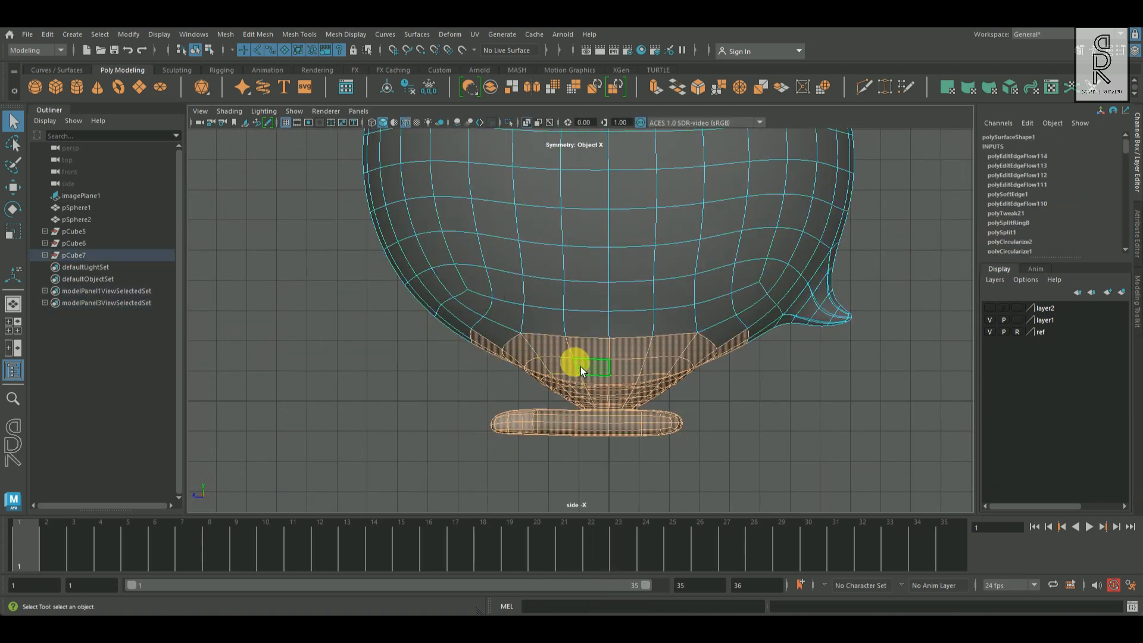
# - Add a lattice deformer to the selected leg and foot faces and switch to lattice point editing in the side view
pyautogui.keyDown('alt'); pyautogui.moveTo(825, 302); pyautogui.dragTo(683, 231); pyautogui.keyUp('alt')
pyautogui.click(456, 35)
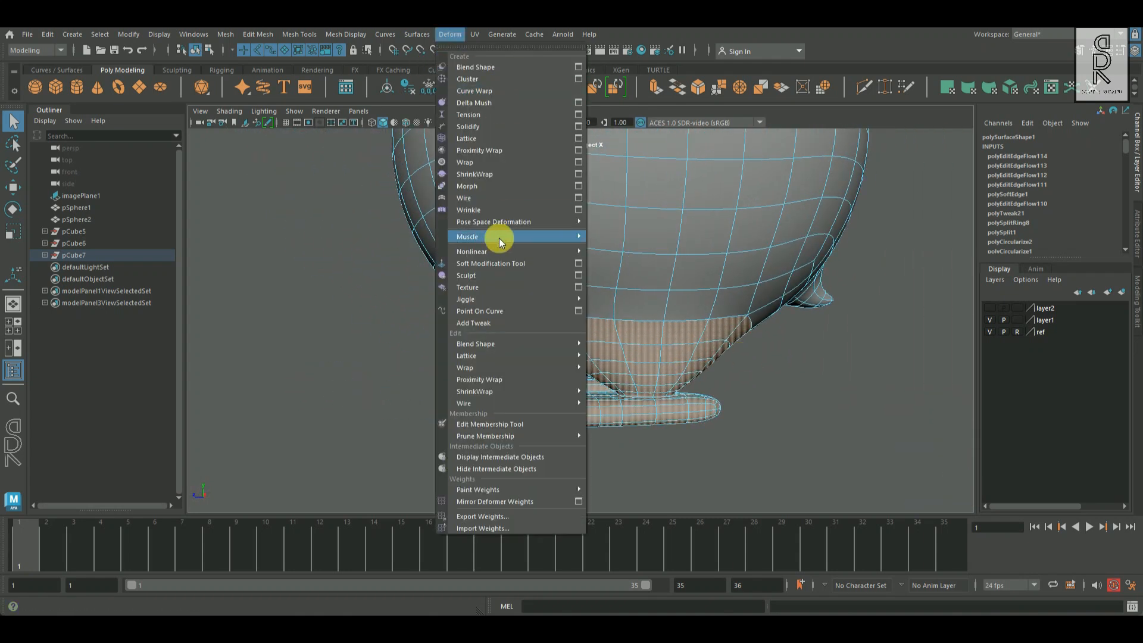
pyautogui.click(479, 155)
pyautogui.press('space')
pyautogui.press('space')
pyautogui.keyDown('alt'); pyautogui.moveTo(815, 443); pyautogui.dragTo(824, 499, button='right'); pyautogui.keyUp('alt')
pyautogui.keyDown('alt'); pyautogui.moveTo(824, 499); pyautogui.dragTo(830, 440, button='middle'); pyautogui.keyUp('alt')
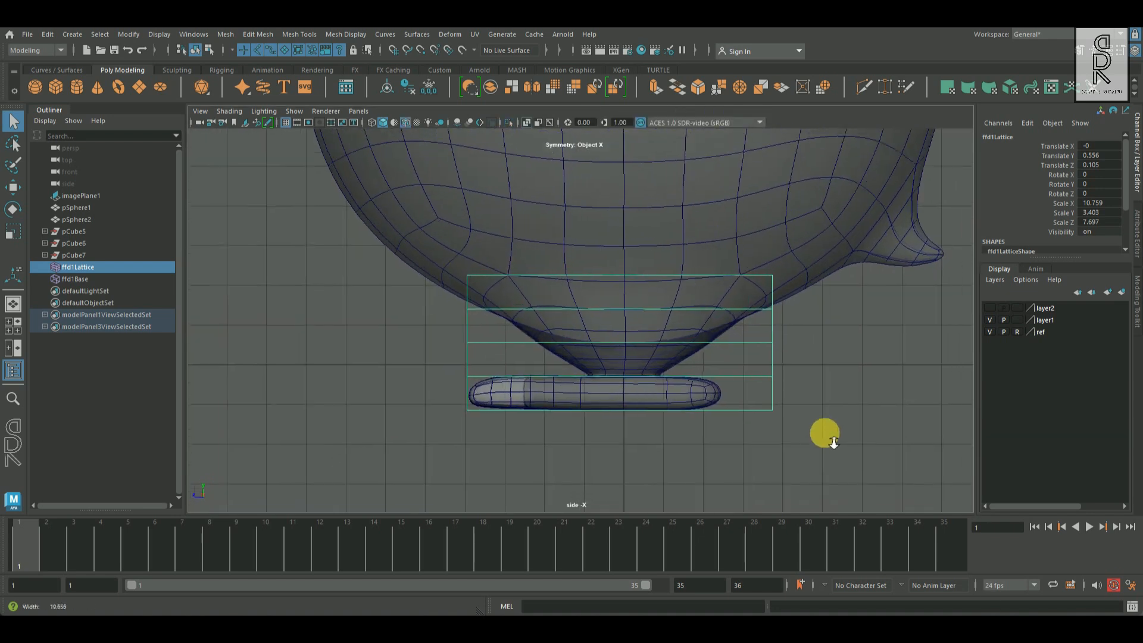
pyautogui.keyDown('alt'); pyautogui.moveTo(829, 440); pyautogui.dragTo(820, 449, button='right'); pyautogui.keyUp('alt')
pyautogui.moveTo(841, 311); pyautogui.dragTo(808, 270, button='right')
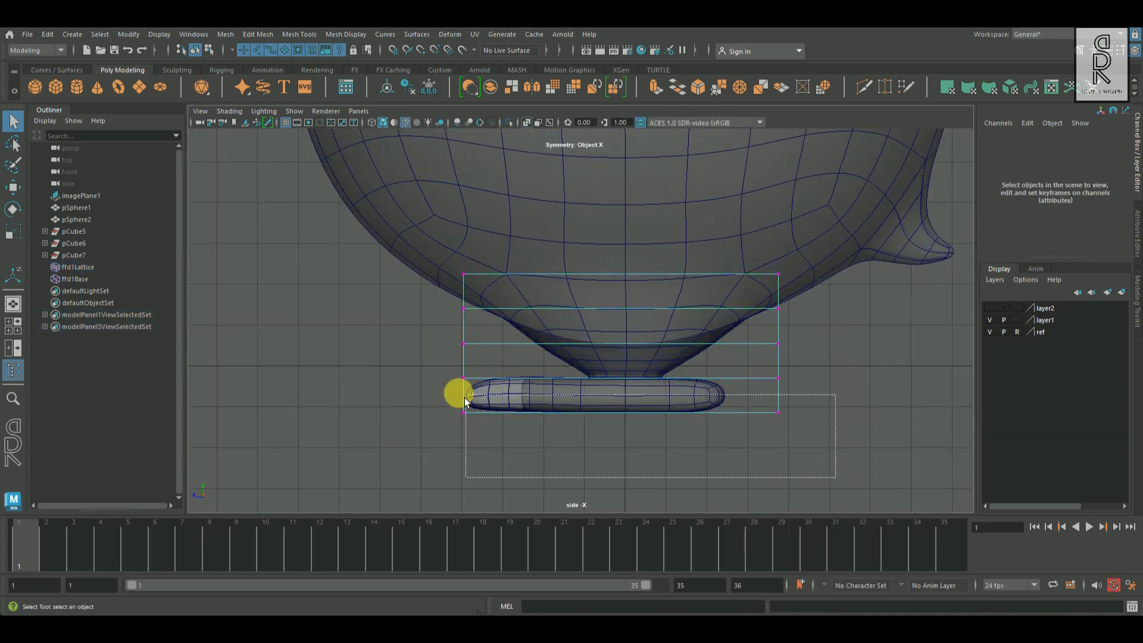
# - Raise the lattice's lower rows of points to shorten the legs and bring the feet closer to the body
pyautogui.moveTo(464, 400); pyautogui.dragTo(417, 375)
pyautogui.moveTo(631, 360); pyautogui.dragTo(633, 318)
pyautogui.moveTo(854, 458); pyautogui.dragTo(393, 308)
pyautogui.moveTo(631, 299); pyautogui.dragTo(630, 291)
pyautogui.moveTo(855, 426); pyautogui.dragTo(391, 366)
pyautogui.moveTo(635, 361); pyautogui.dragTo(633, 354)
# - Nudge the lattice's two lowest rows of points upward, then raise the lowest three rows slightly together
pyautogui.press('space')
pyautogui.moveTo(791, 255)
pyautogui.mouseDown()
pyautogui.moveTo(773, 309)
pyautogui.moveTo(612, 323)
pyautogui.moveTo(716, 368)
pyautogui.moveTo(873, 475)
pyautogui.mouseUp()
pyautogui.press('space')
pyautogui.moveTo(621, 339); pyautogui.dragTo(620, 336)
pyautogui.moveTo(793, 434); pyautogui.dragTo(396, 319)
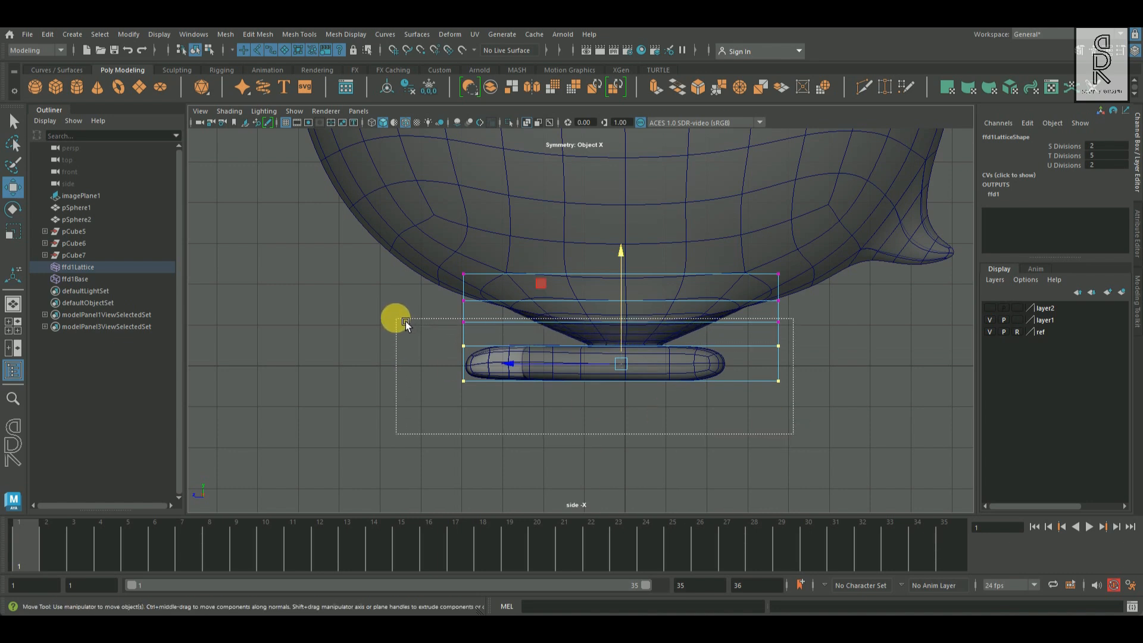
pyautogui.moveTo(631, 321); pyautogui.dragTo(631, 319)
# - Leave lattice point editing, select the leg lattice, and add it to the hidden layer2
pyautogui.moveTo(666, 320); pyautogui.dragTo(725, 293, button='right')
pyautogui.click(784, 337)
pyautogui.click(779, 337)
pyautogui.rightClick(1063, 306)
pyautogui.click(1059, 330)
pyautogui.keyDown('alt'); pyautogui.moveTo(831, 362); pyautogui.dragTo(733, 324, button='right'); pyautogui.keyUp('alt')
pyautogui.keyDown('alt'); pyautogui.moveTo(733, 324); pyautogui.dragTo(740, 420); pyautogui.keyUp('alt')
pyautogui.click(844, 396)
pyautogui.keyDown('alt'); pyautogui.moveTo(844, 397); pyautogui.dragTo(845, 395); pyautogui.keyUp('alt')
pyautogui.keyDown('alt'); pyautogui.moveTo(775, 354); pyautogui.dragTo(736, 415); pyautogui.keyUp('alt')
pyautogui.keyDown('alt'); pyautogui.moveTo(758, 367); pyautogui.dragTo(776, 398); pyautogui.keyUp('alt')
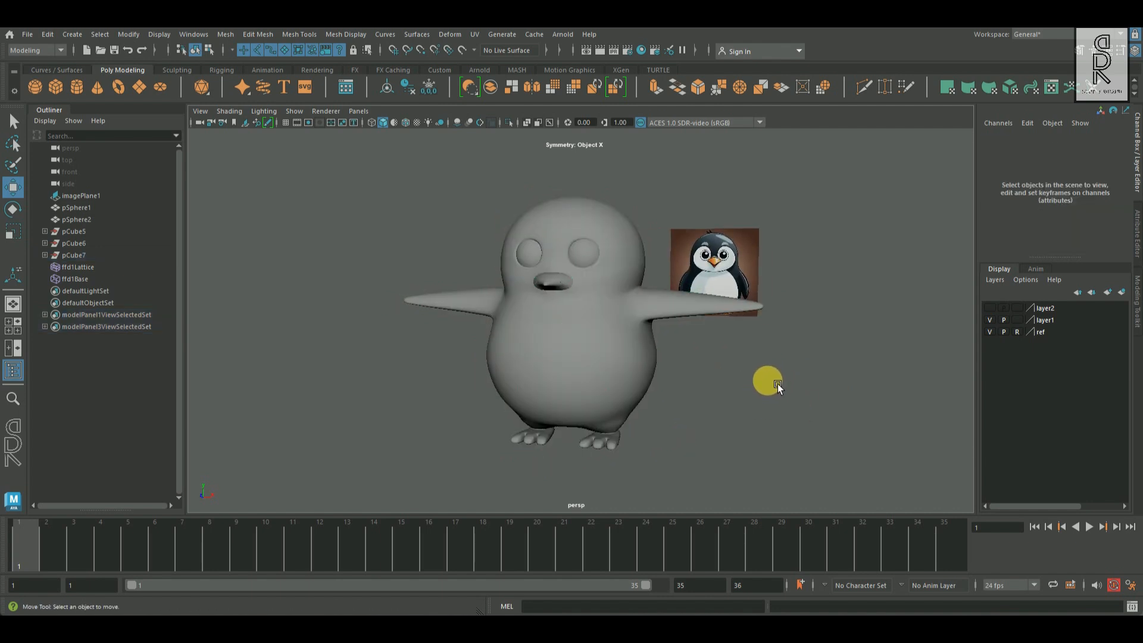